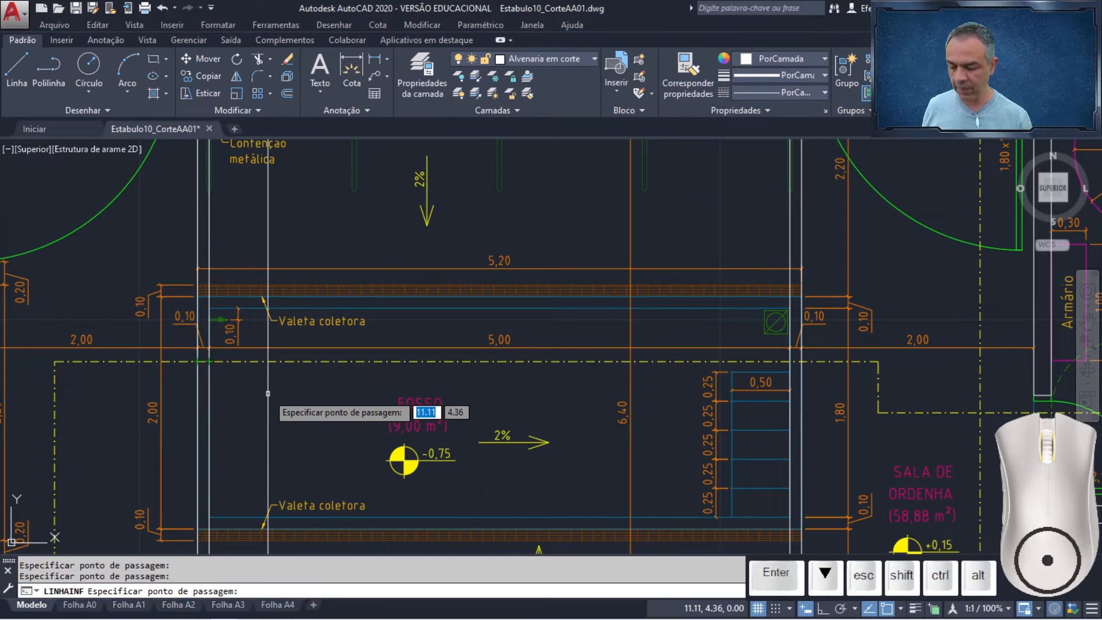
Finish the construction lines and offset the section's upper floor line 0.9 downward between the projected pit walls.
key("Return")
scroll(497, 287, "down", 4)
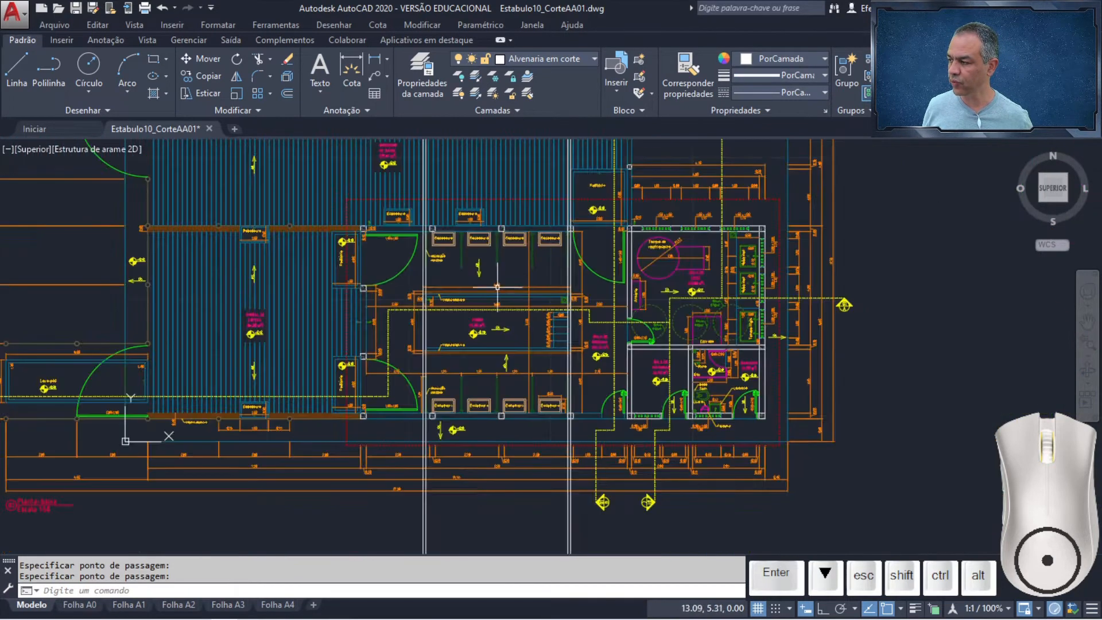
middle_click_drag(520, 213, 614, 514)
scroll(581, 270, "up", 6)
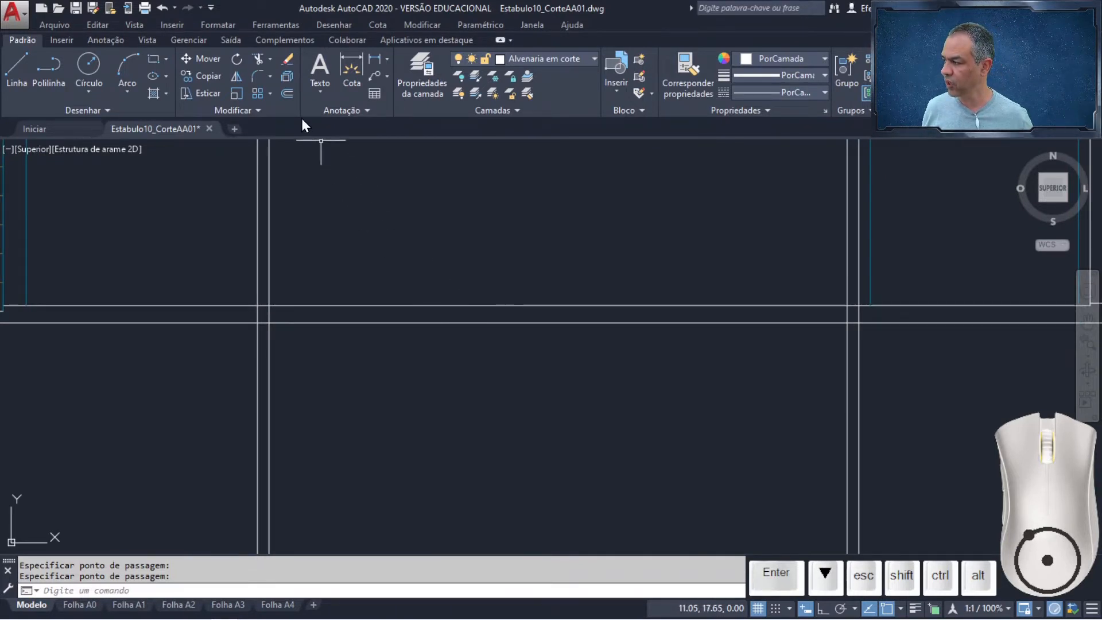
left_click(287, 91)
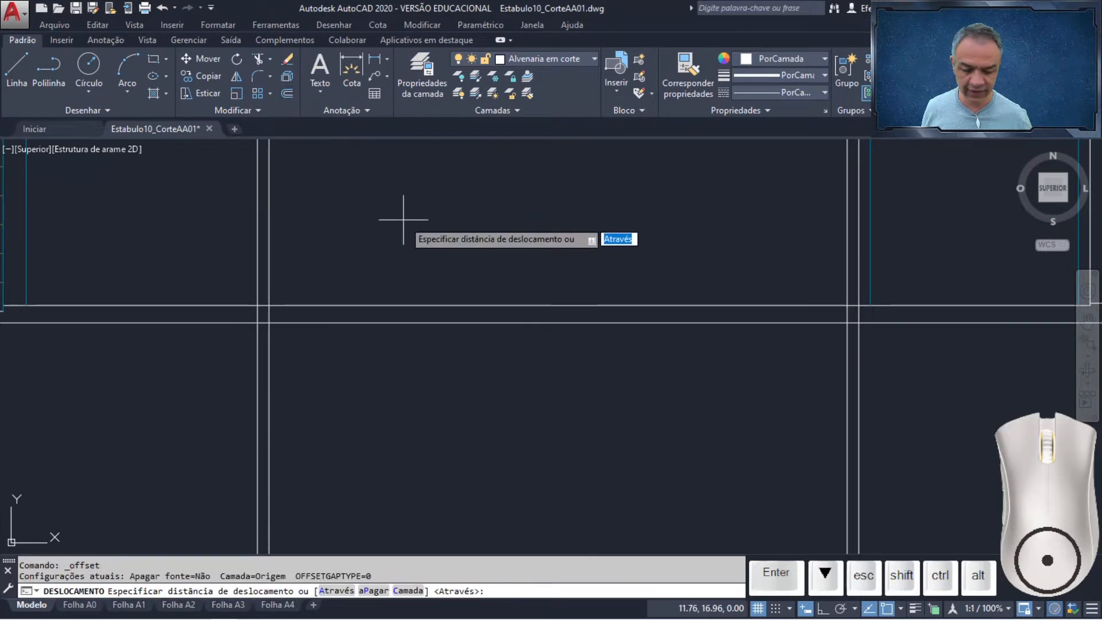
type("0.9")
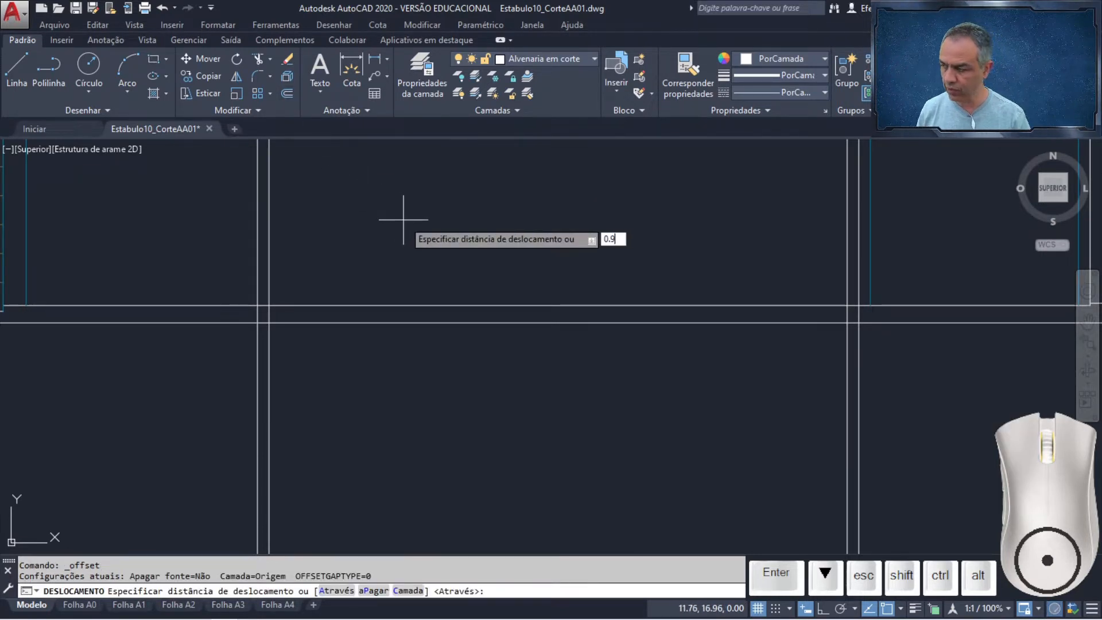
key("Return")
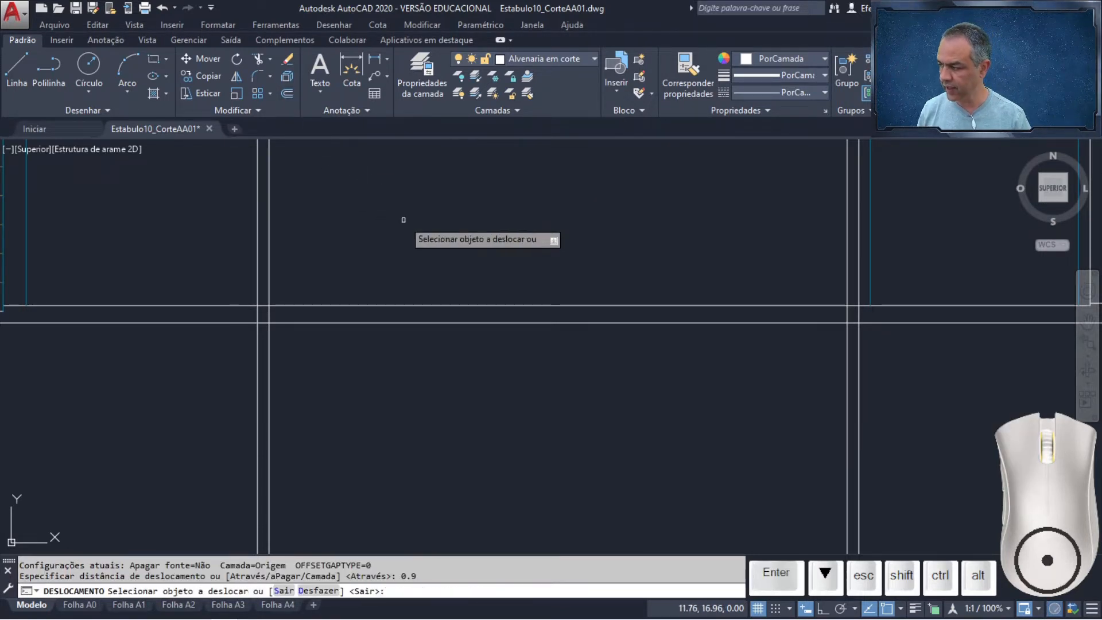
left_click(472, 305)
left_click(473, 424)
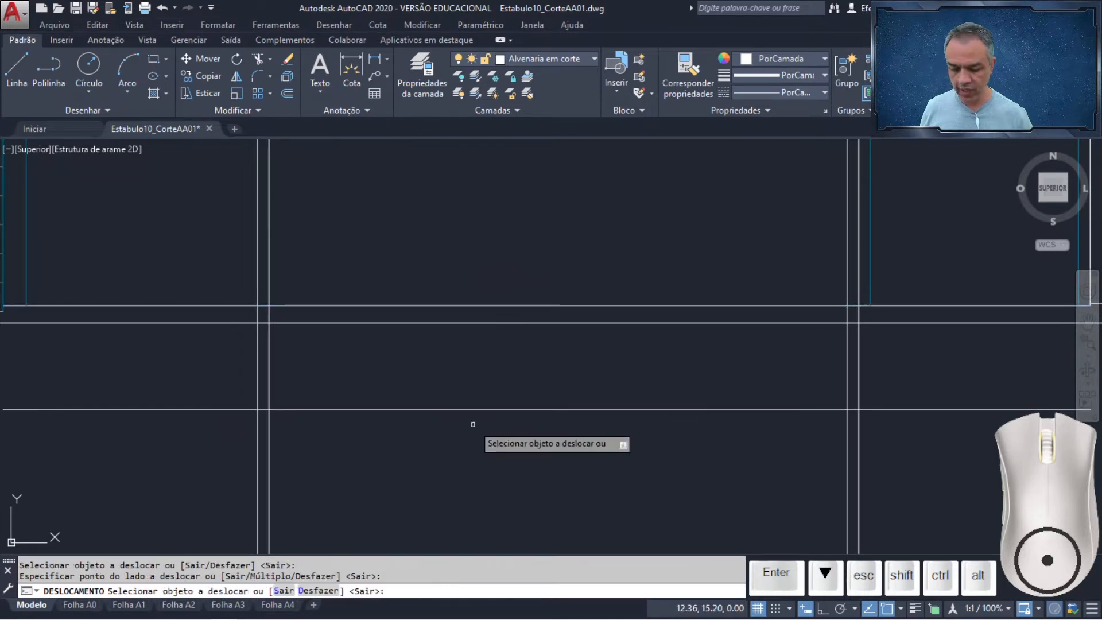
key("Return")
Offset the new pit floor line 0.1 downward and the section's upper floor line 0.1 upward.
key("Return")
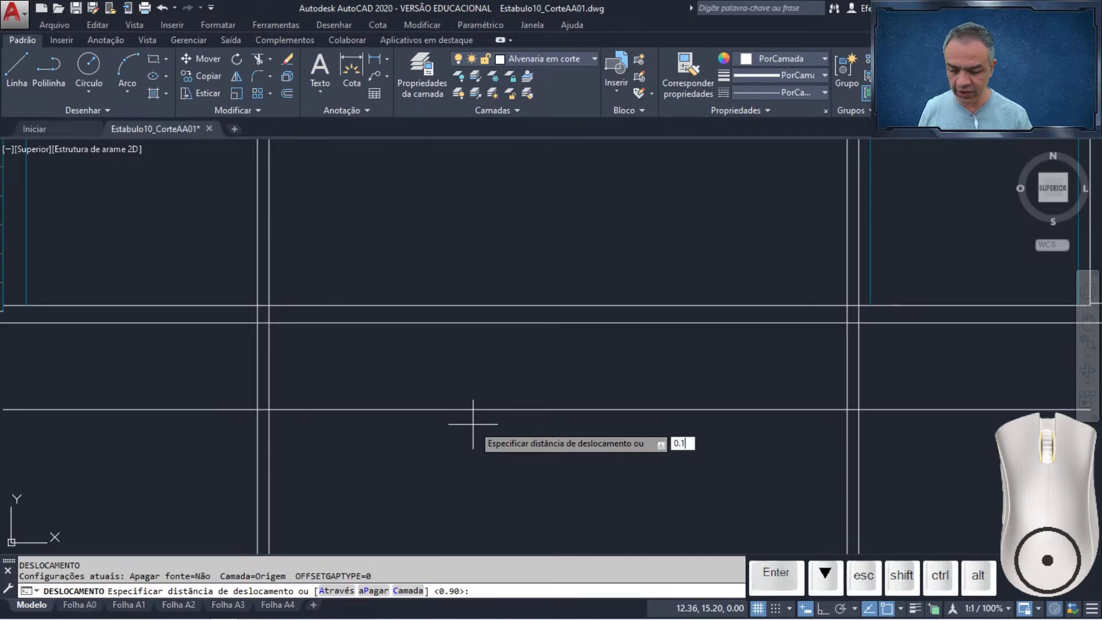
key("Return")
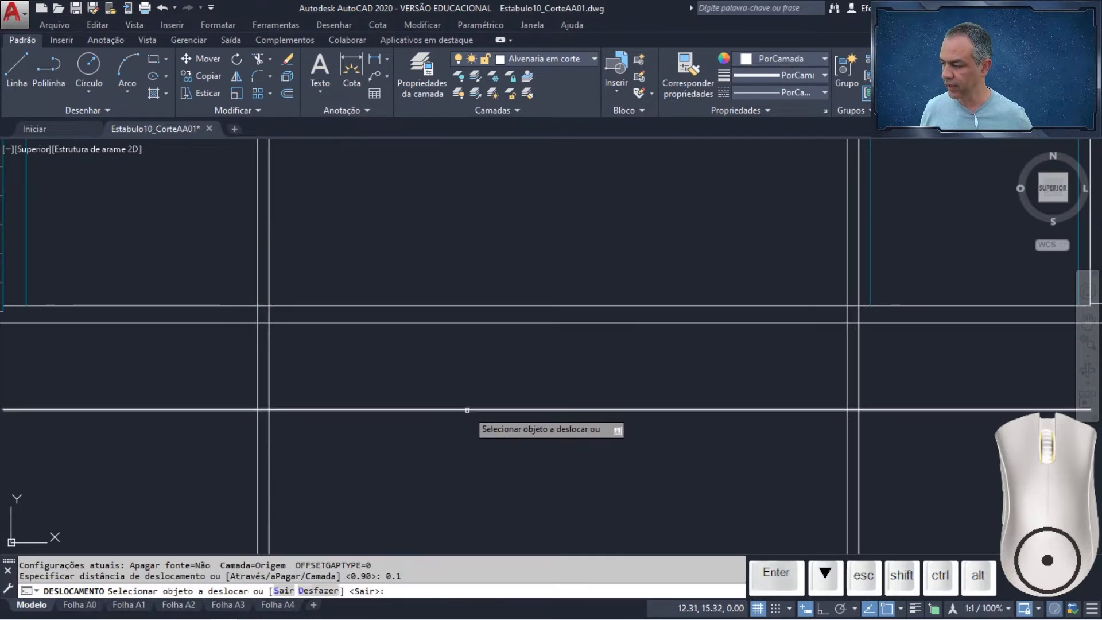
left_click(468, 409)
left_click(465, 454)
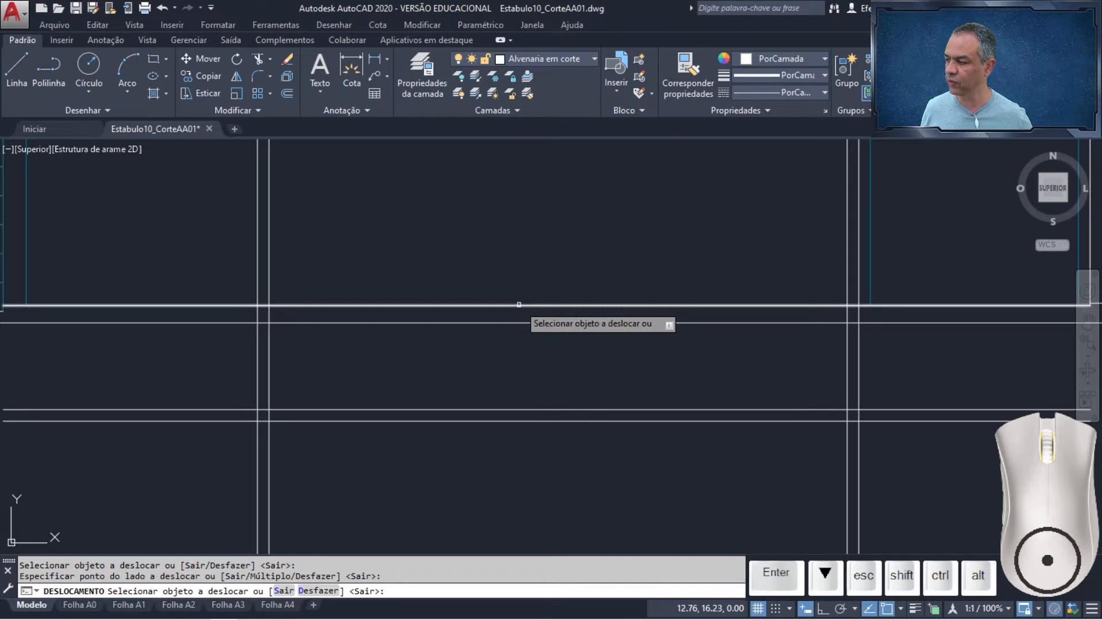
left_click(519, 304)
left_click(528, 239)
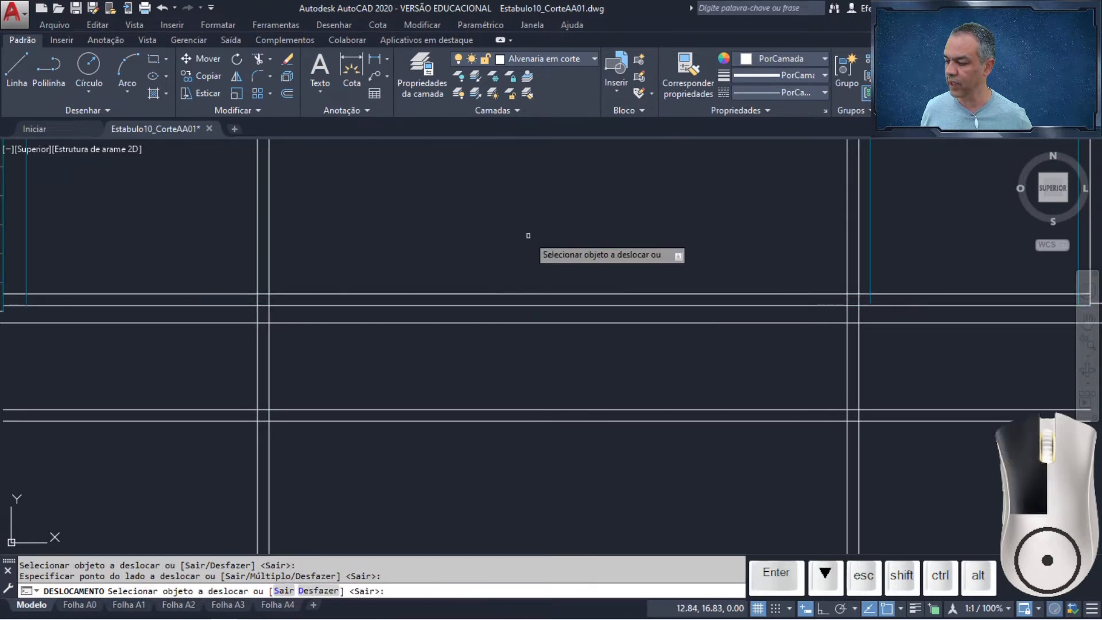
key("Return")
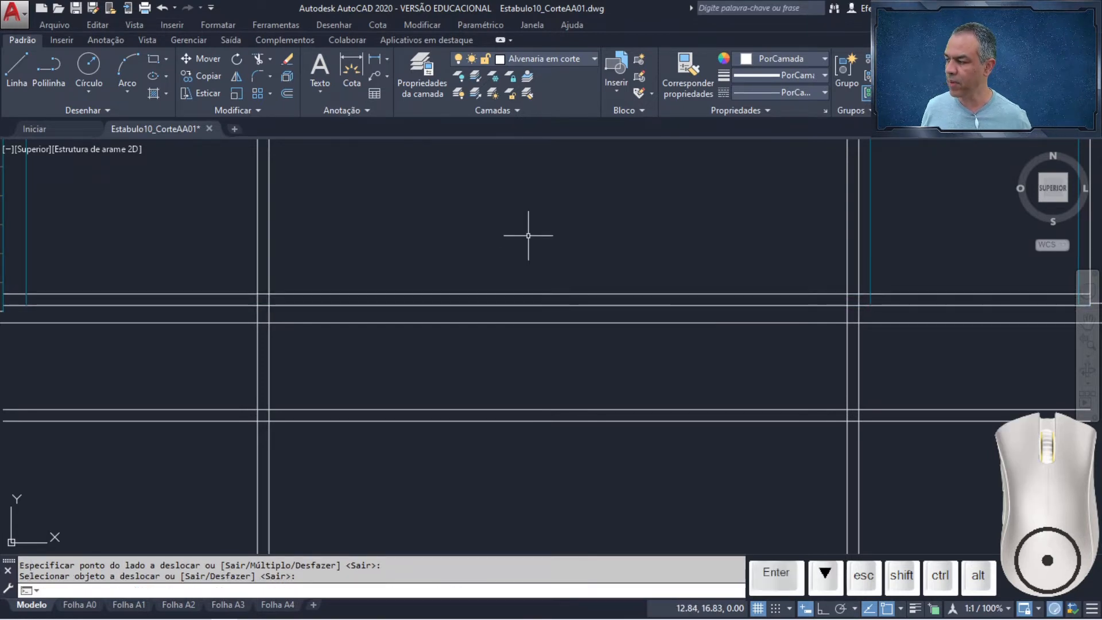
Fillet the pit's wall and floor lines with the Multiple option to form square inner and outer lower corners.
left_click(258, 72)
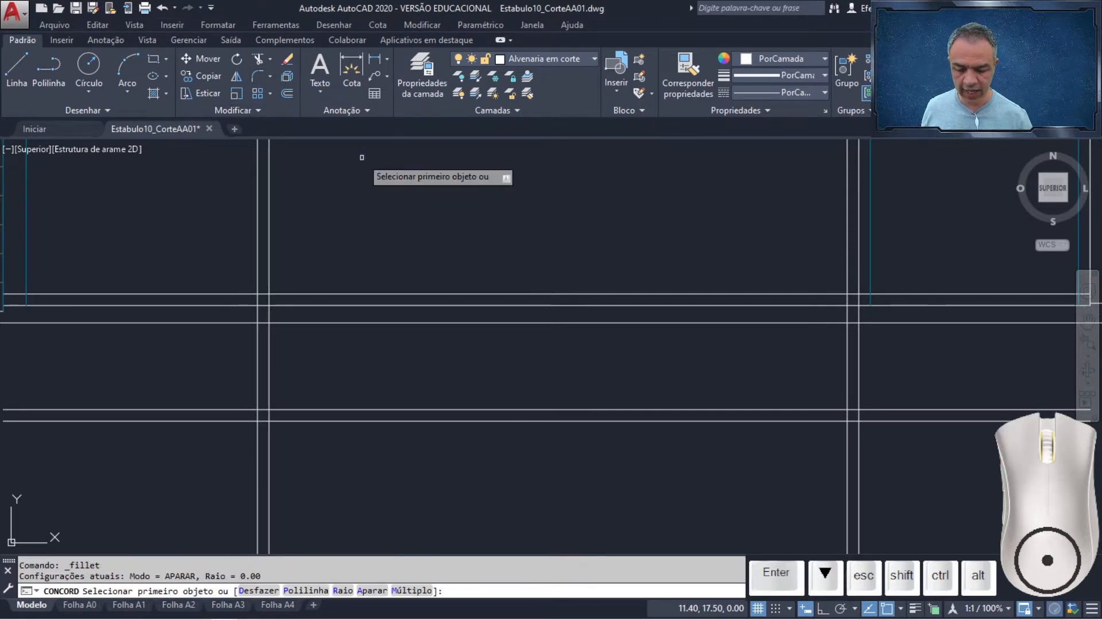
key("Down")
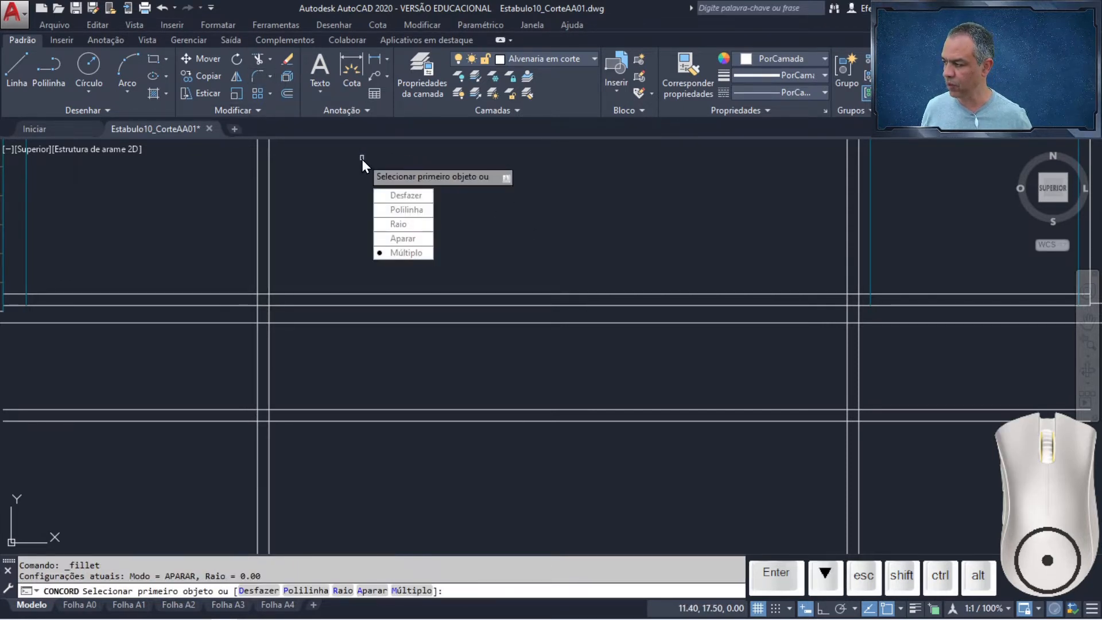
key("Return")
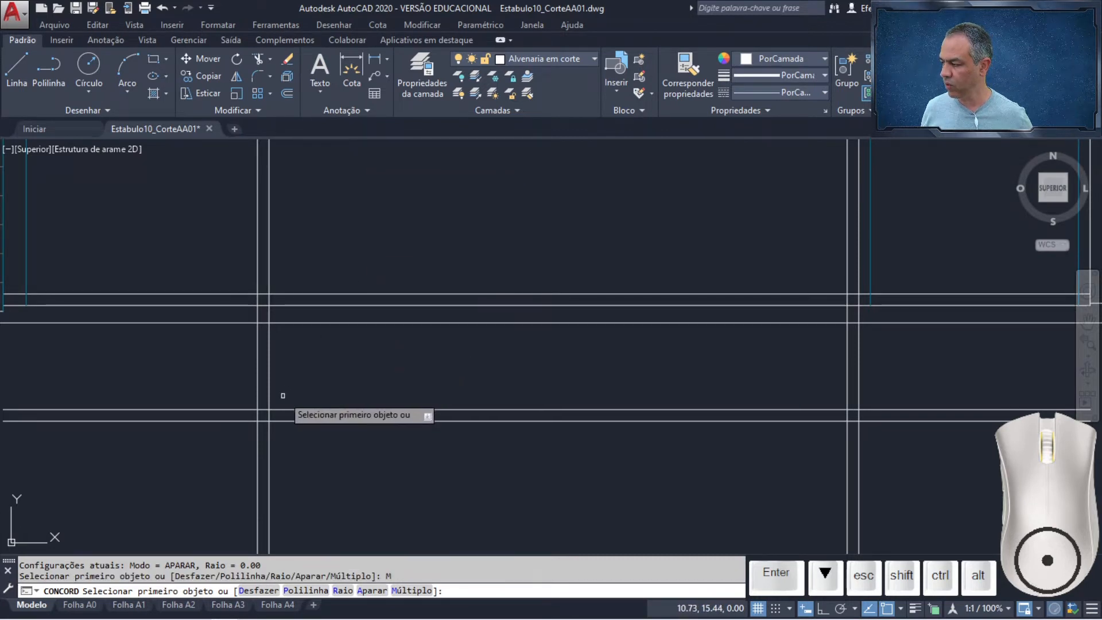
left_click(270, 398)
left_click(275, 409)
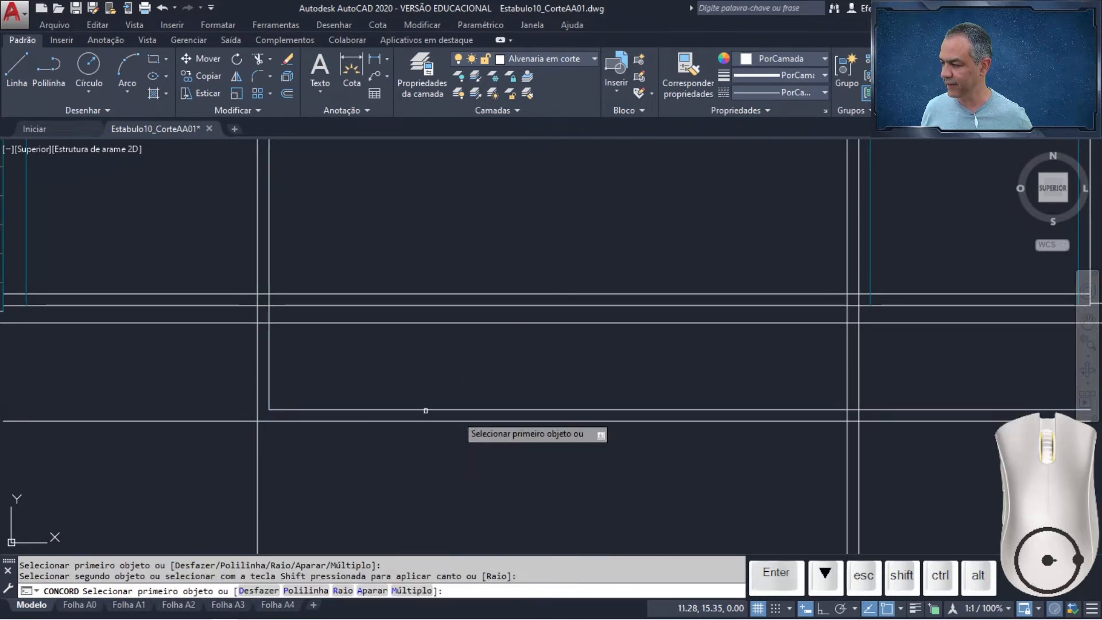
left_click(847, 396)
left_click(834, 409)
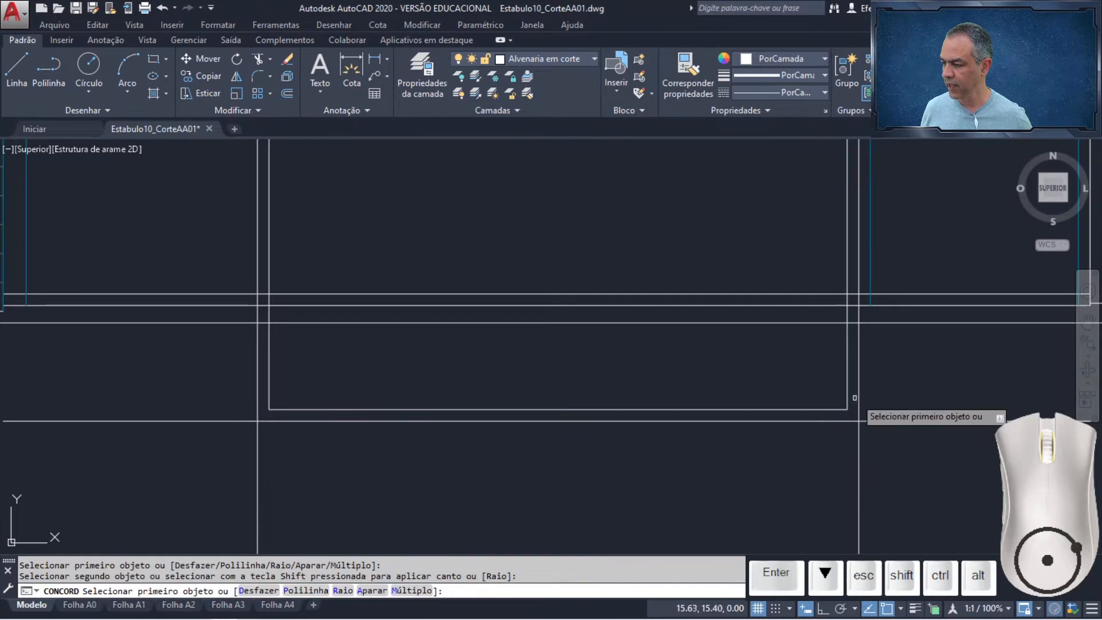
left_click(858, 399)
left_click(804, 420)
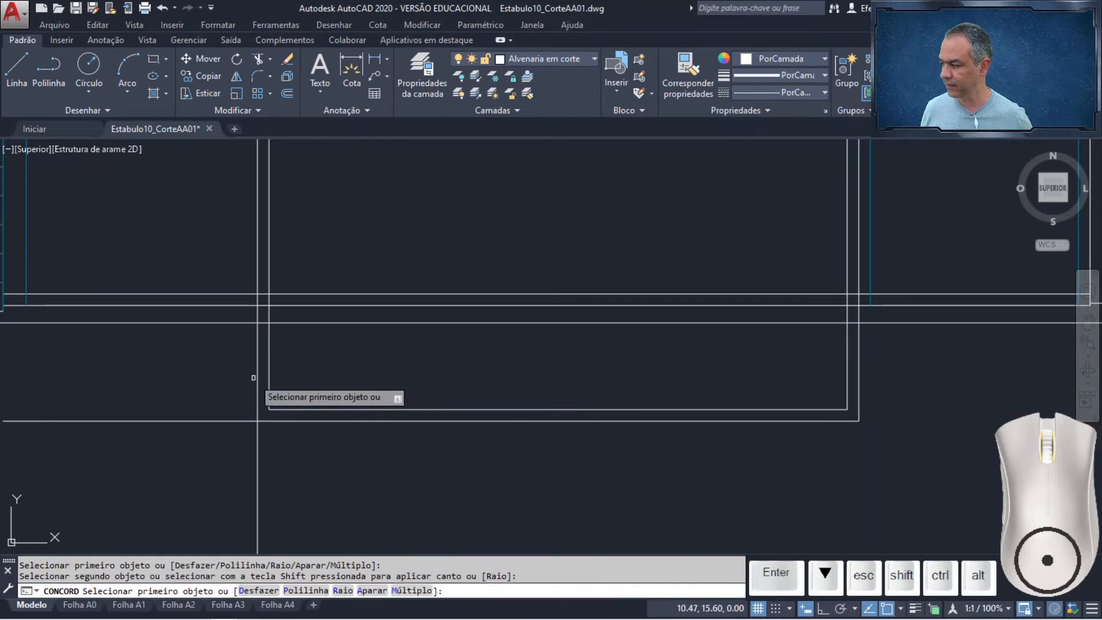
left_click(256, 379)
left_click(274, 421)
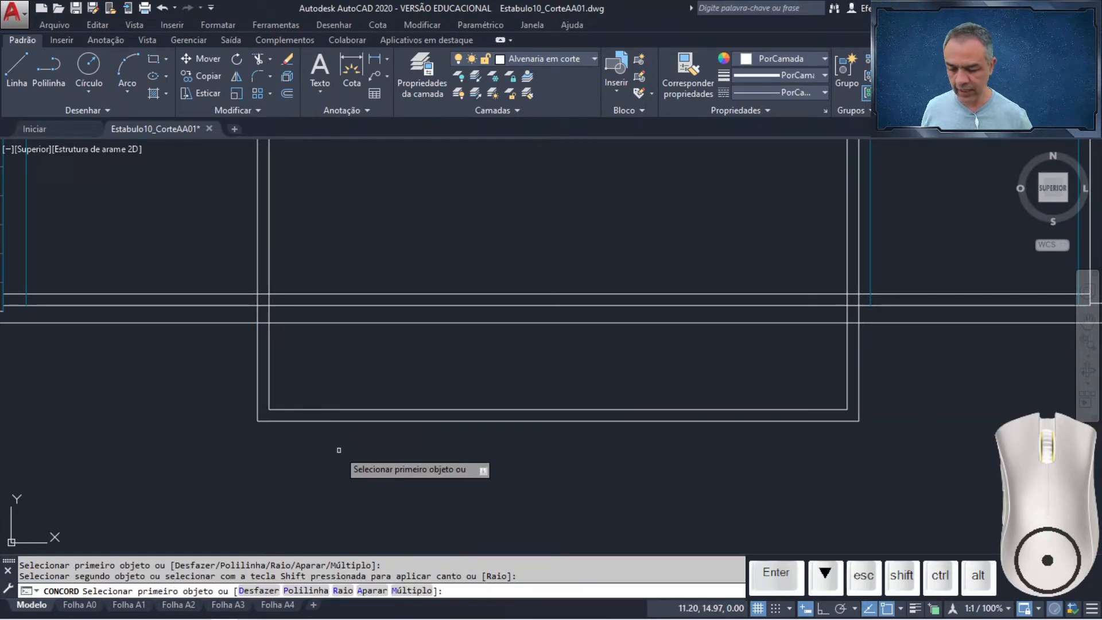
Trim the four vertical pit wall lines above the uppermost horizontal line, using that line as the cutting edge.
left_click(259, 61)
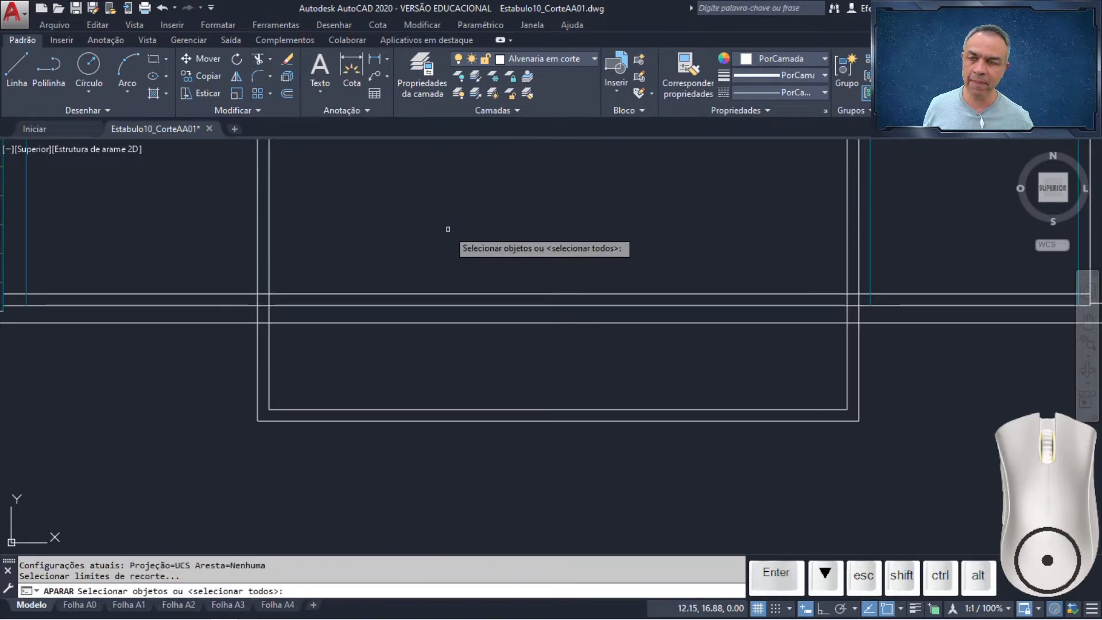
left_click(493, 293)
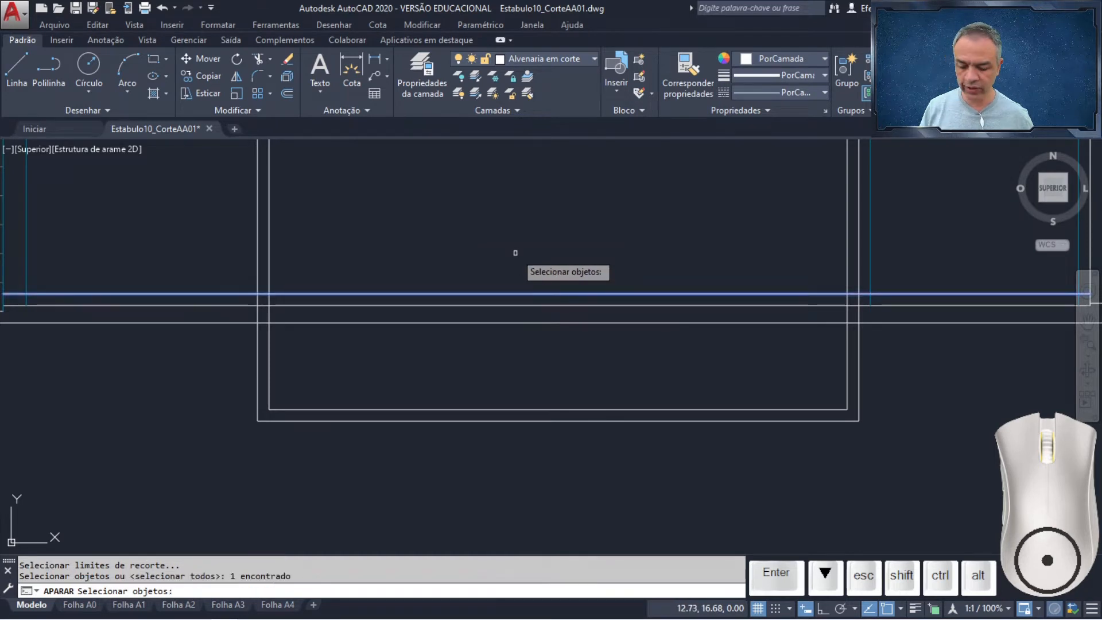
key("Return")
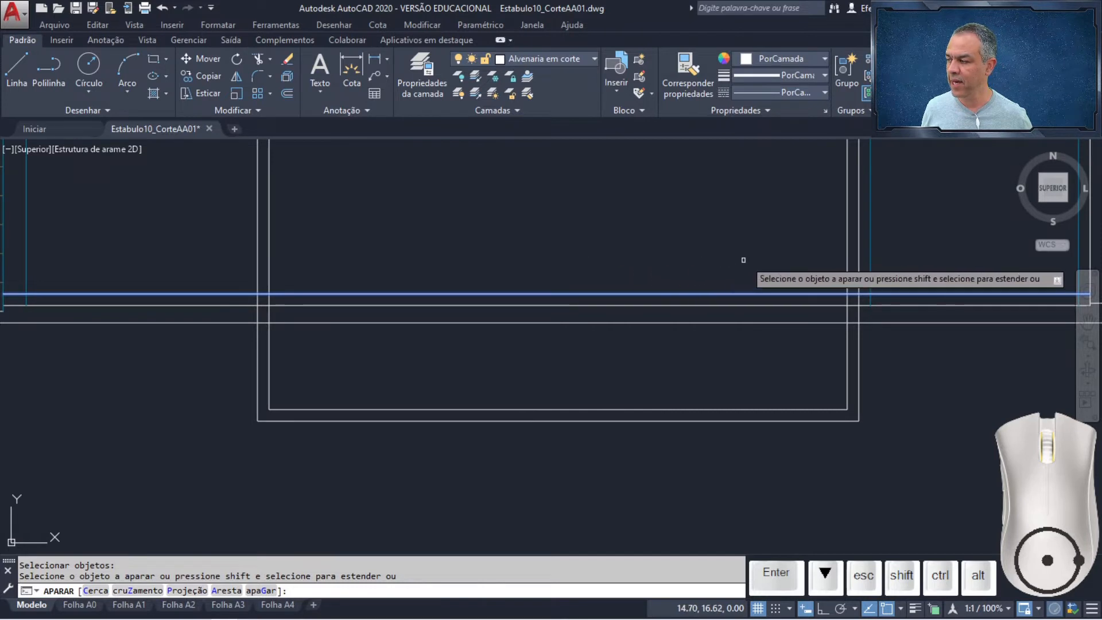
left_click(861, 237)
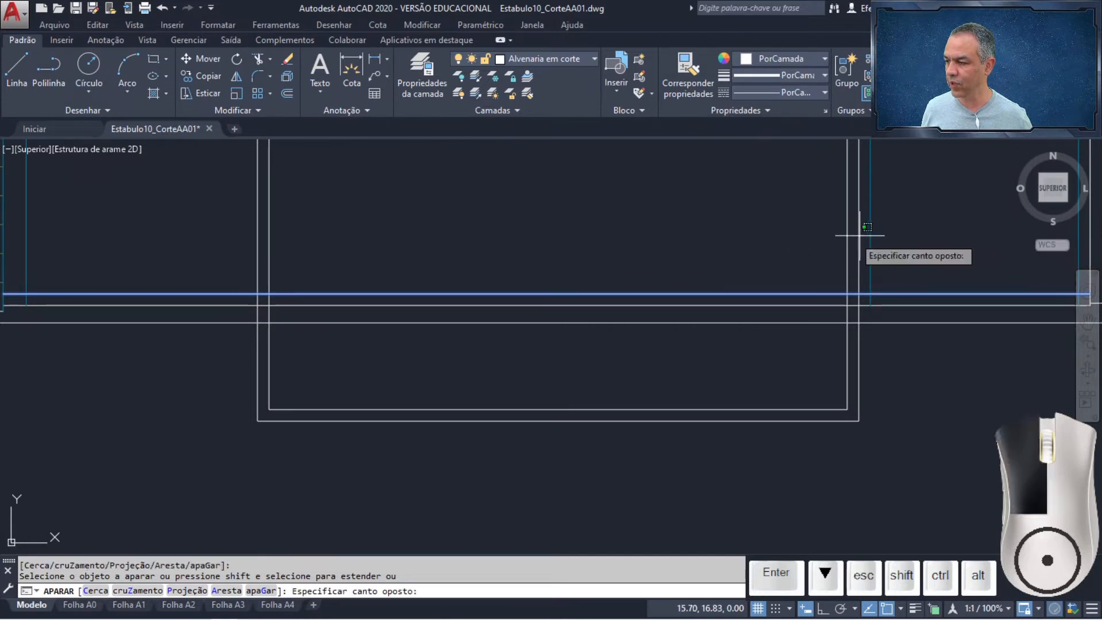
left_click(217, 237)
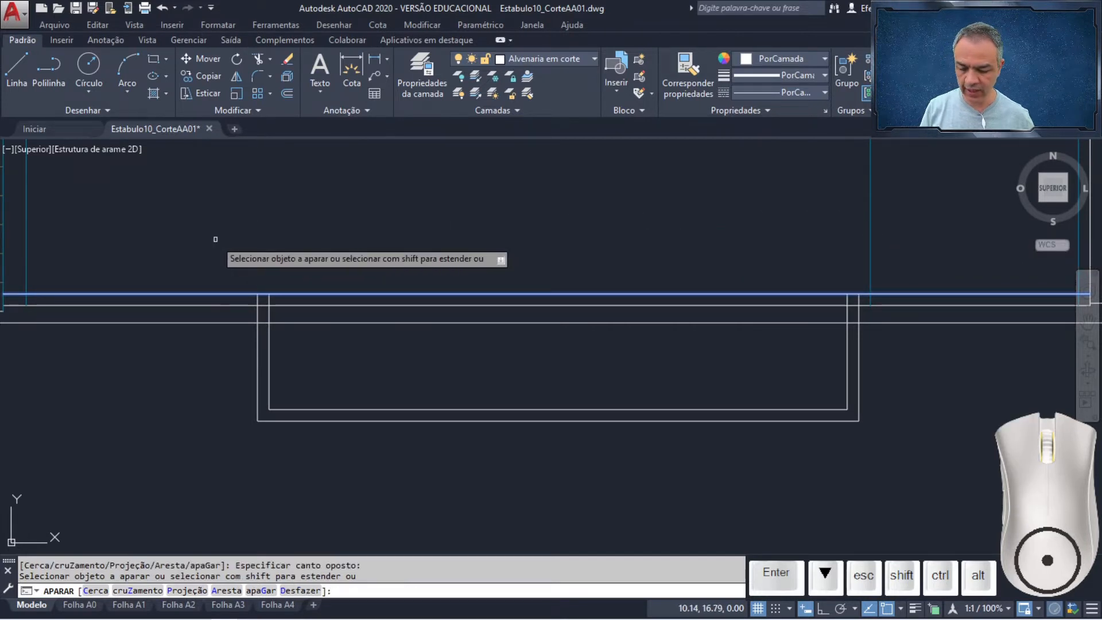
key("Return")
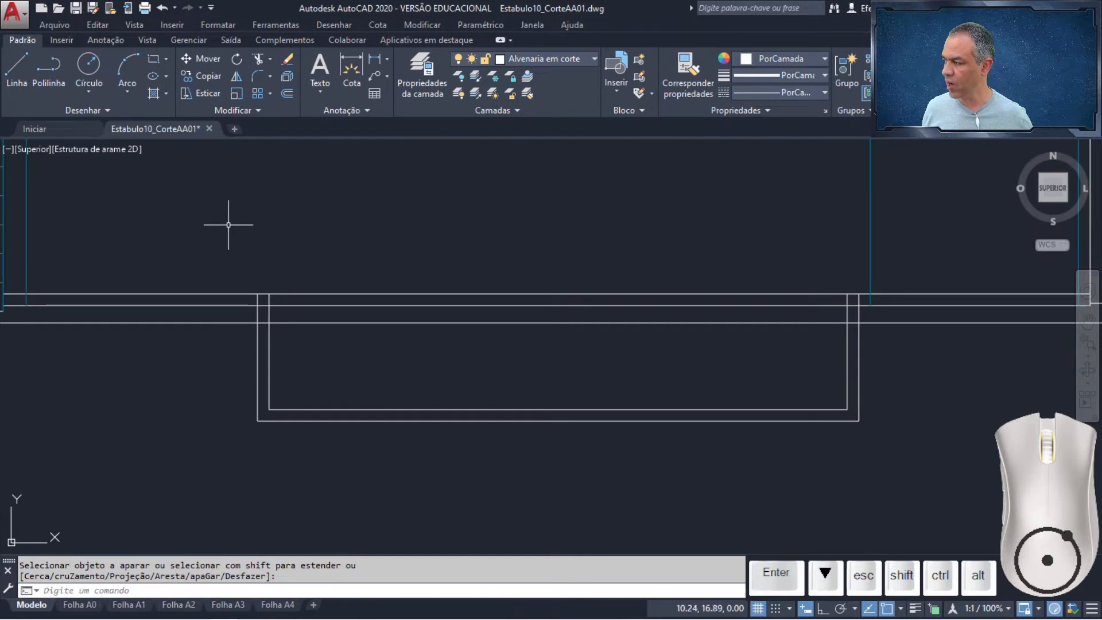
Trim the floor slab lines across the pit opening and inside both walls, leaving a raised curb on each side.
left_click(259, 60)
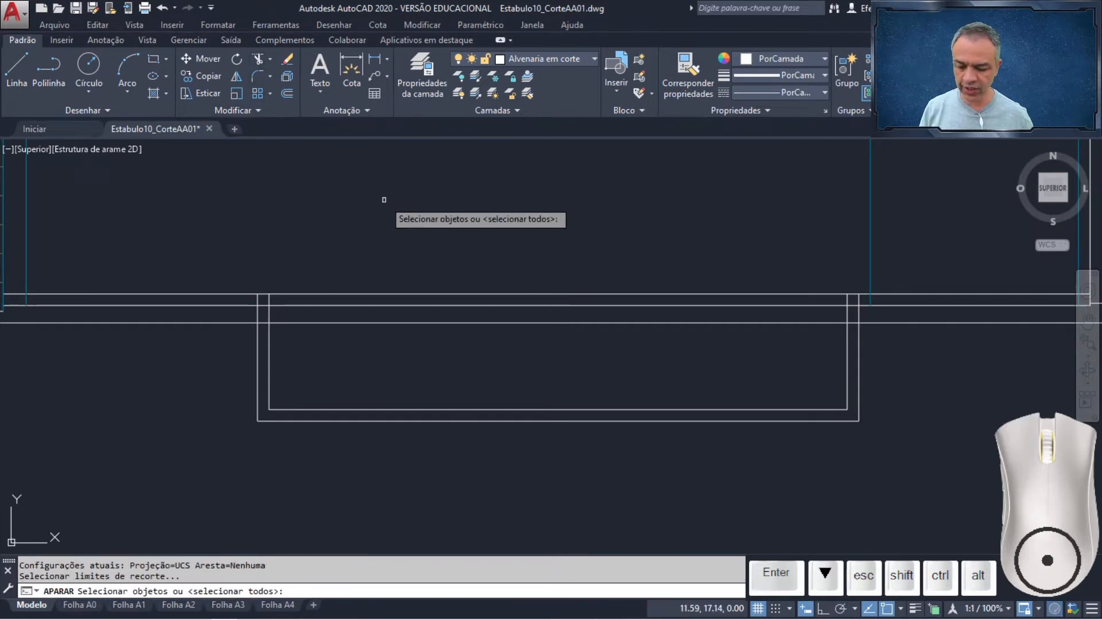
key("Return")
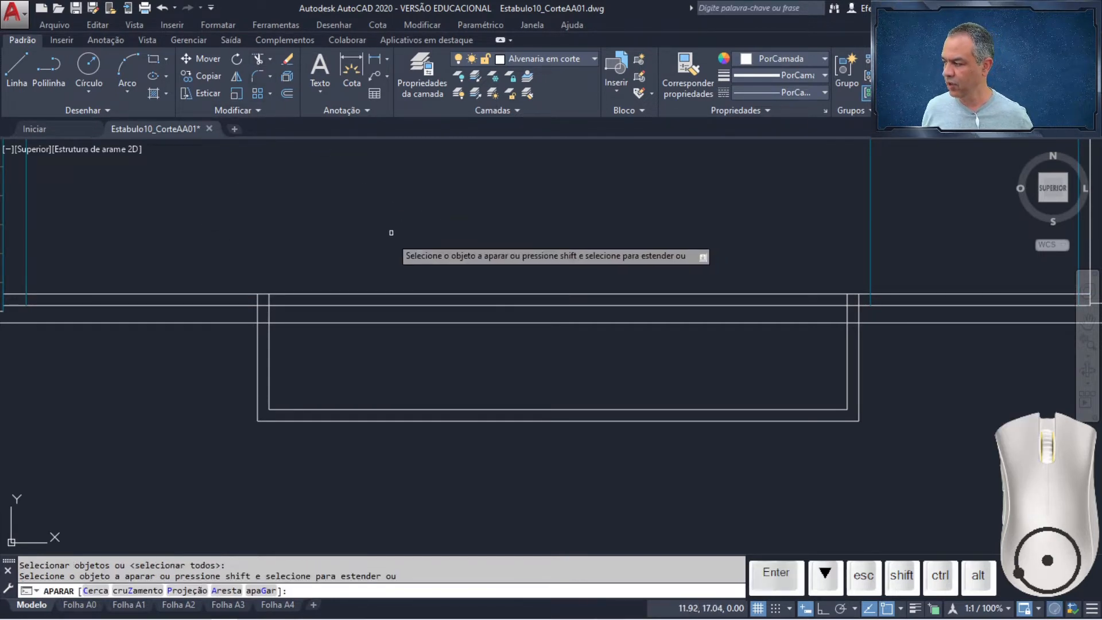
left_click(556, 246)
left_click(462, 362)
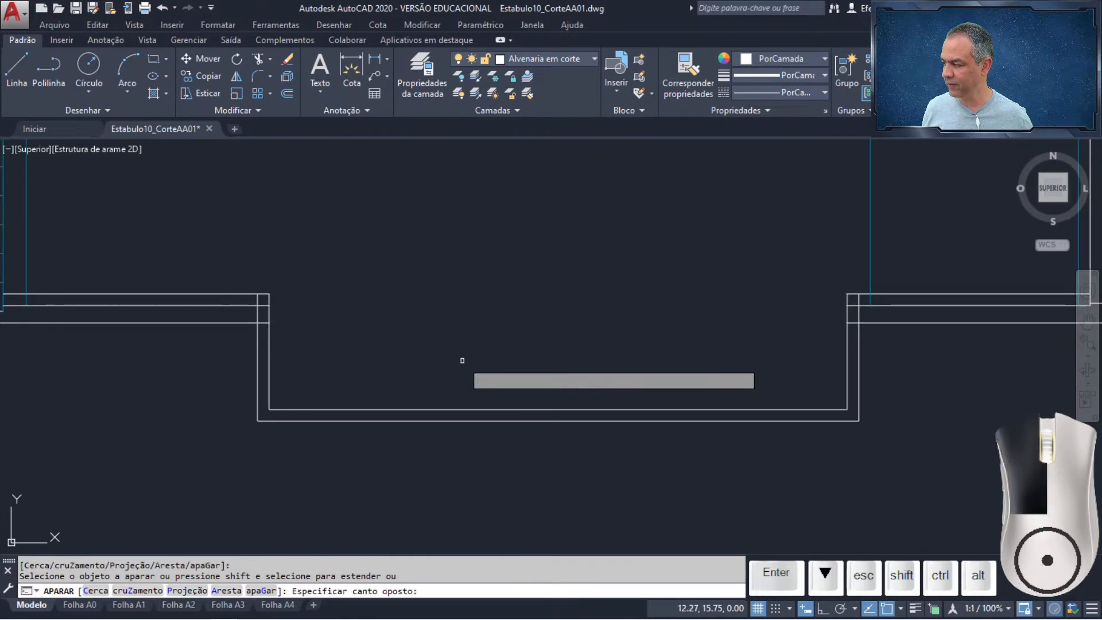
left_click(265, 325)
left_click(265, 328)
left_click(262, 316)
left_click(253, 317)
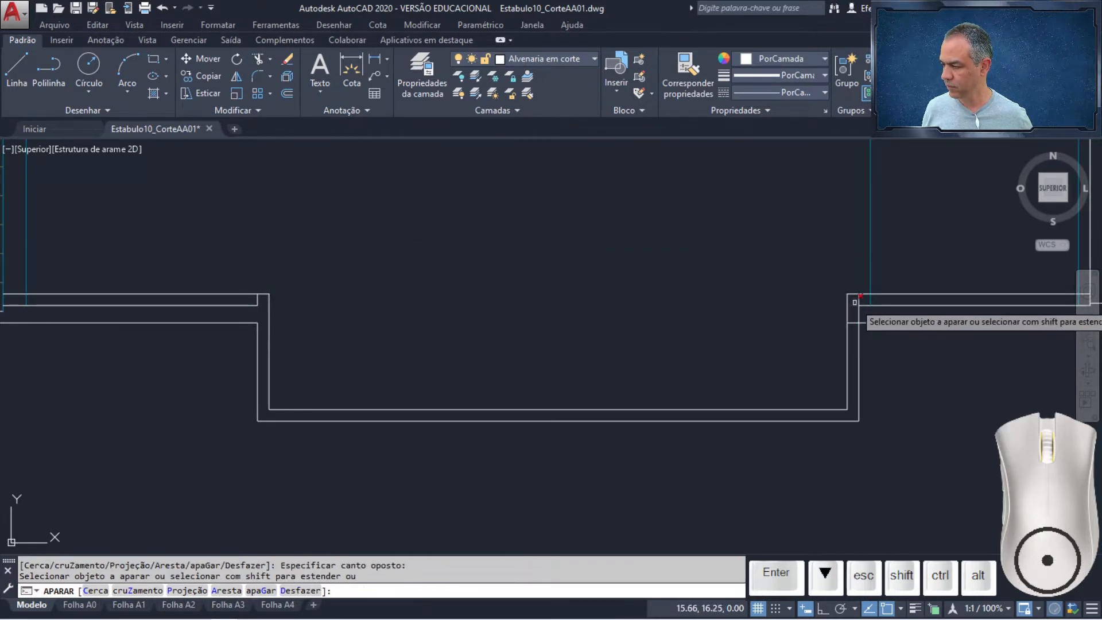
left_click(853, 300)
left_click(853, 334)
left_click(865, 295)
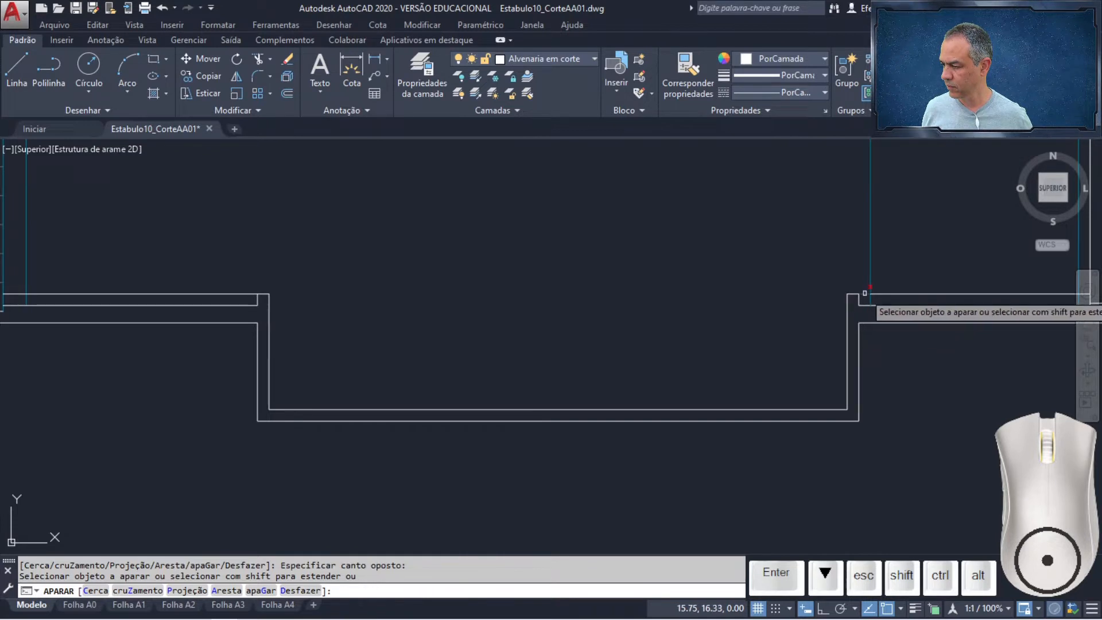
left_click(246, 294)
key("Return")
Delete the two leftover segments of the curb-height line on either side of the pit.
scroll(376, 259, "down", 2)
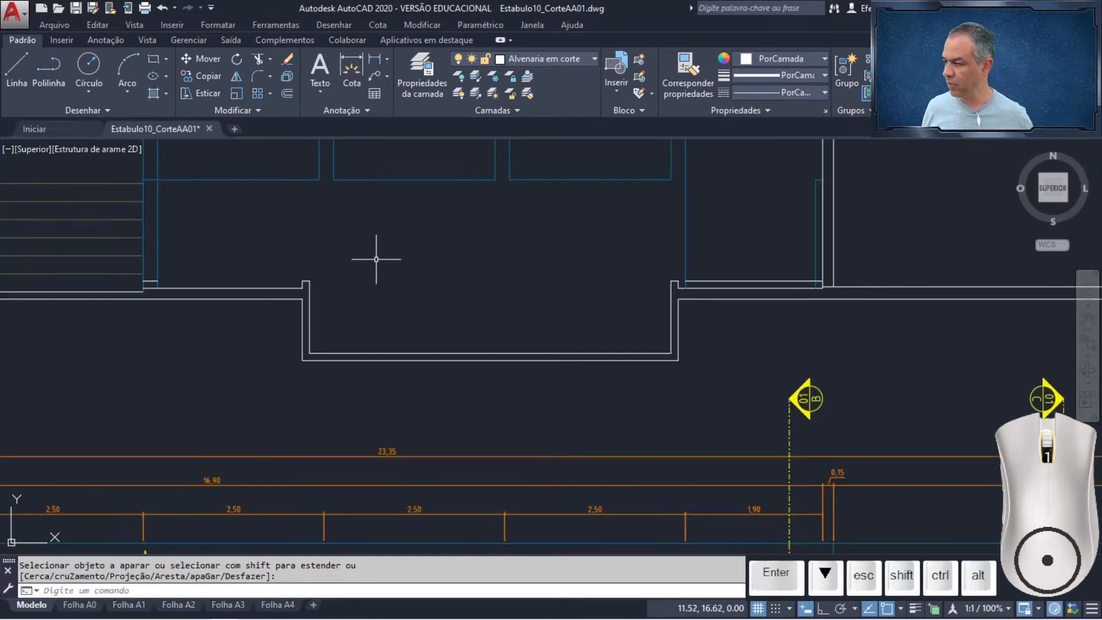
key("Return")
left_click(729, 281)
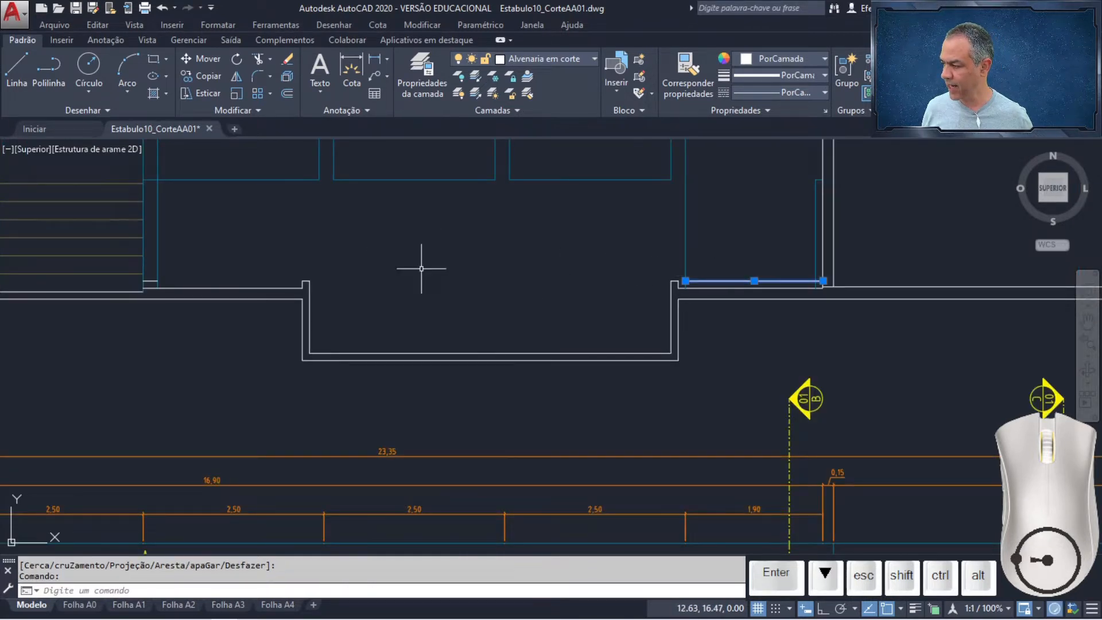
key("Delete")
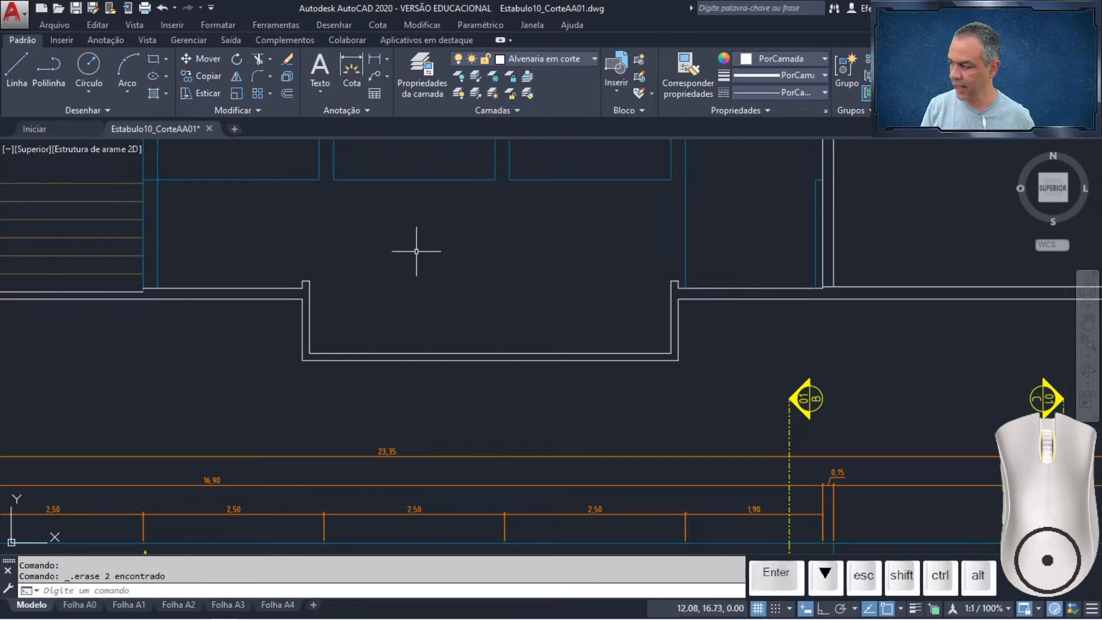
Stretch the lower endpoint of the blue vertical line at the floor level change up to the higher floor line.
scroll(89, 279, "up", 6)
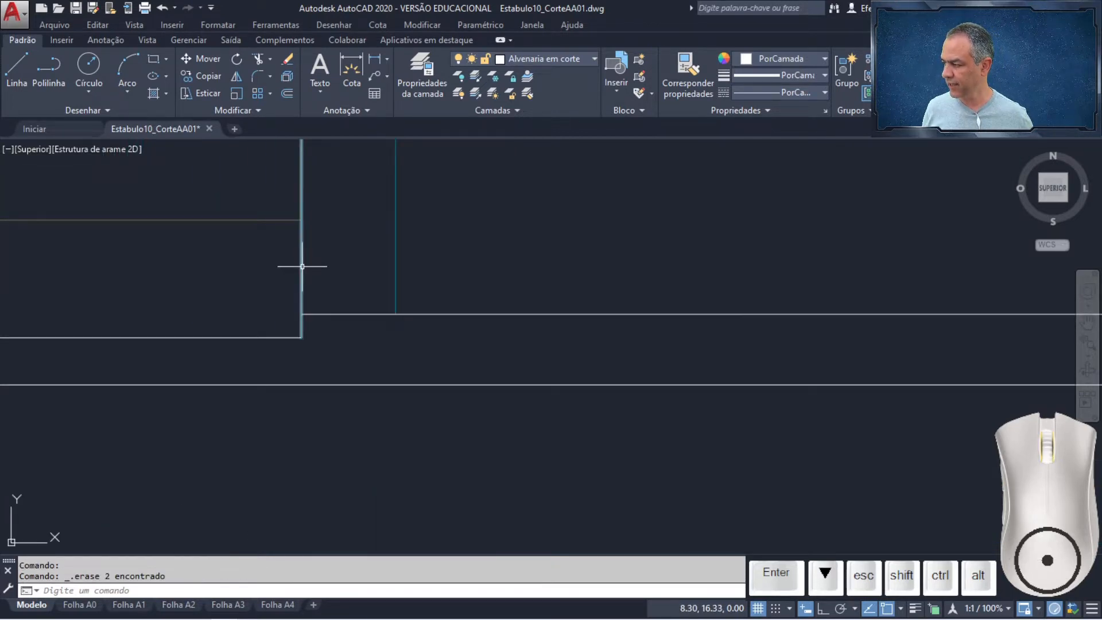
left_click(301, 264)
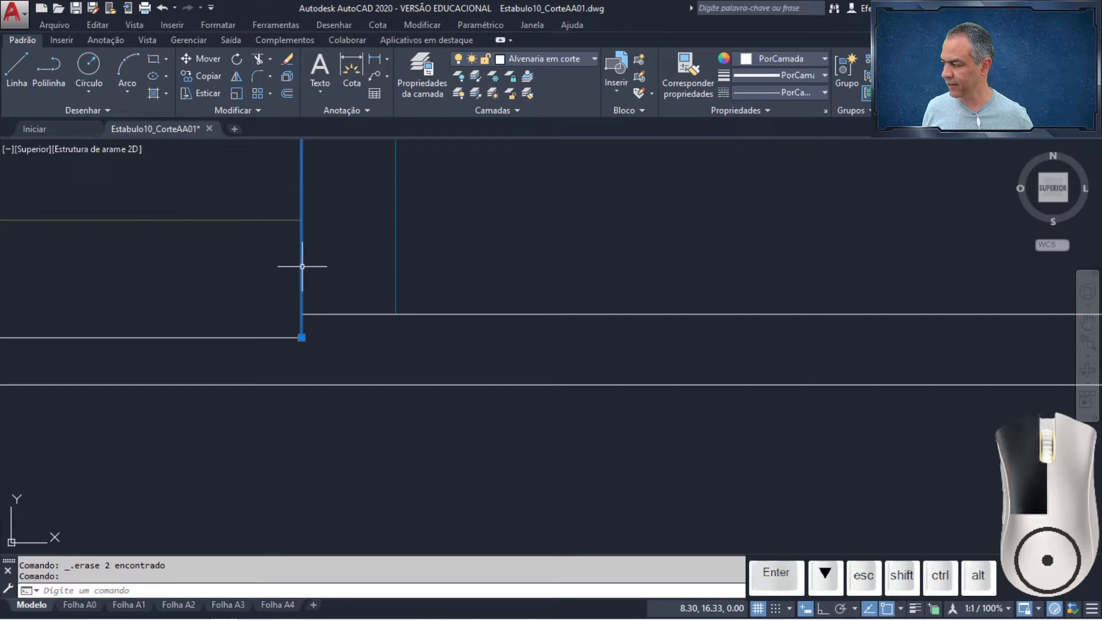
left_click(300, 338)
left_click(301, 314)
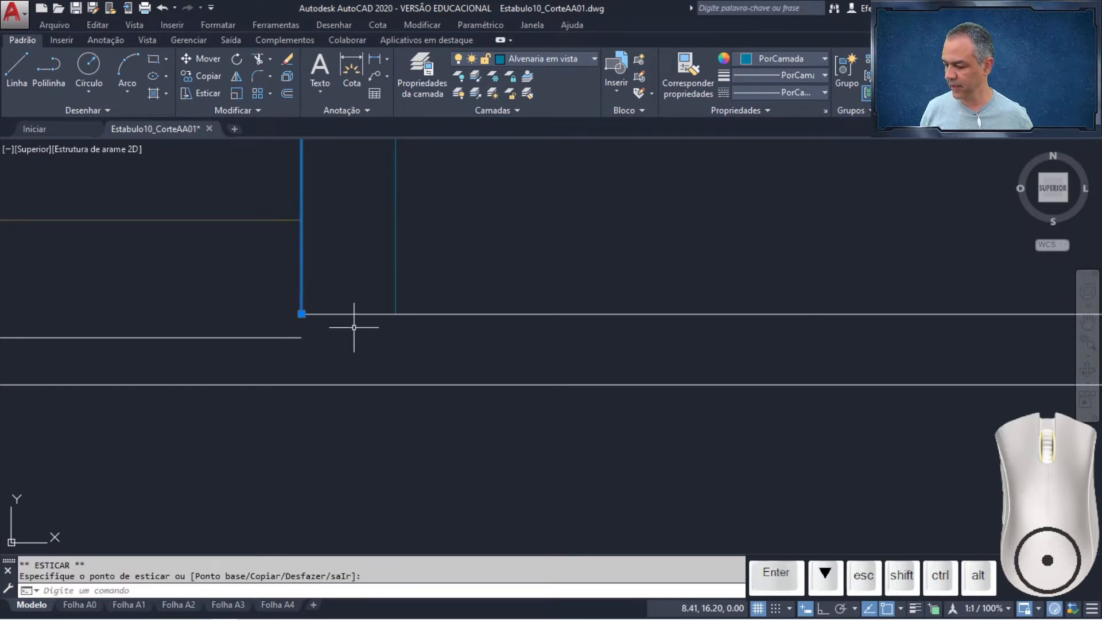
Draw a short vertical line joining the higher and lower floor lines at the floor level change.
key("Escape")
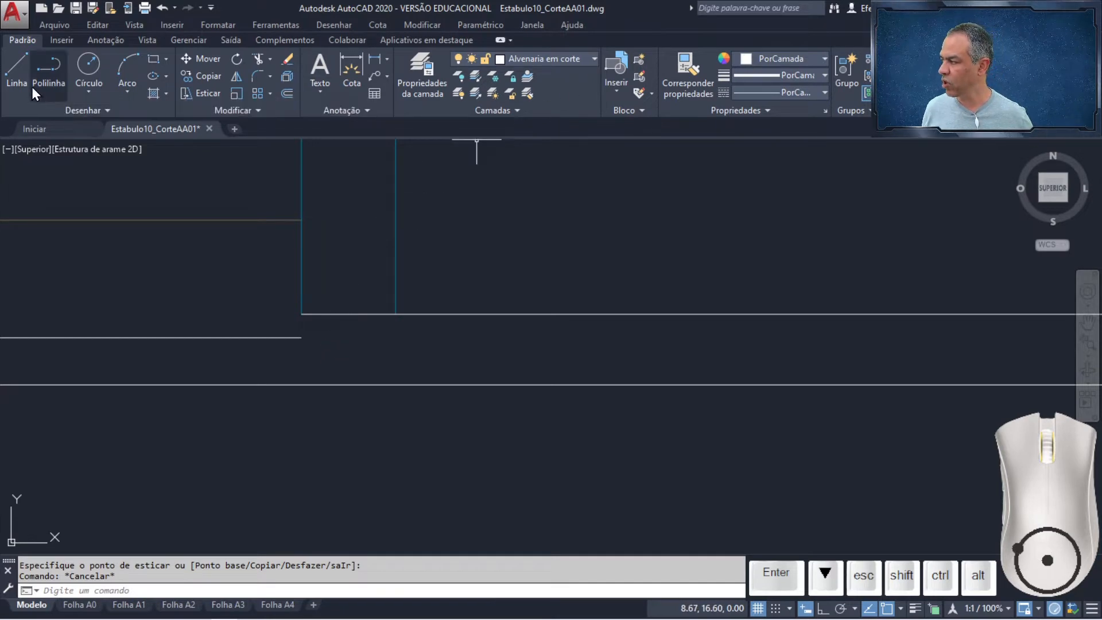
left_click(14, 82)
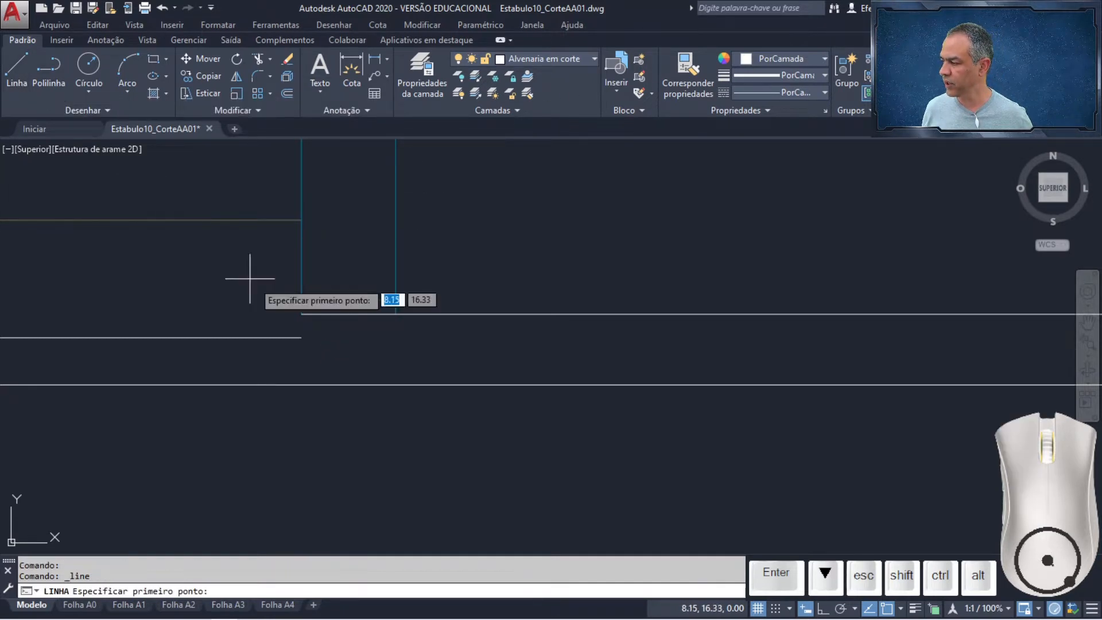
left_click(301, 314)
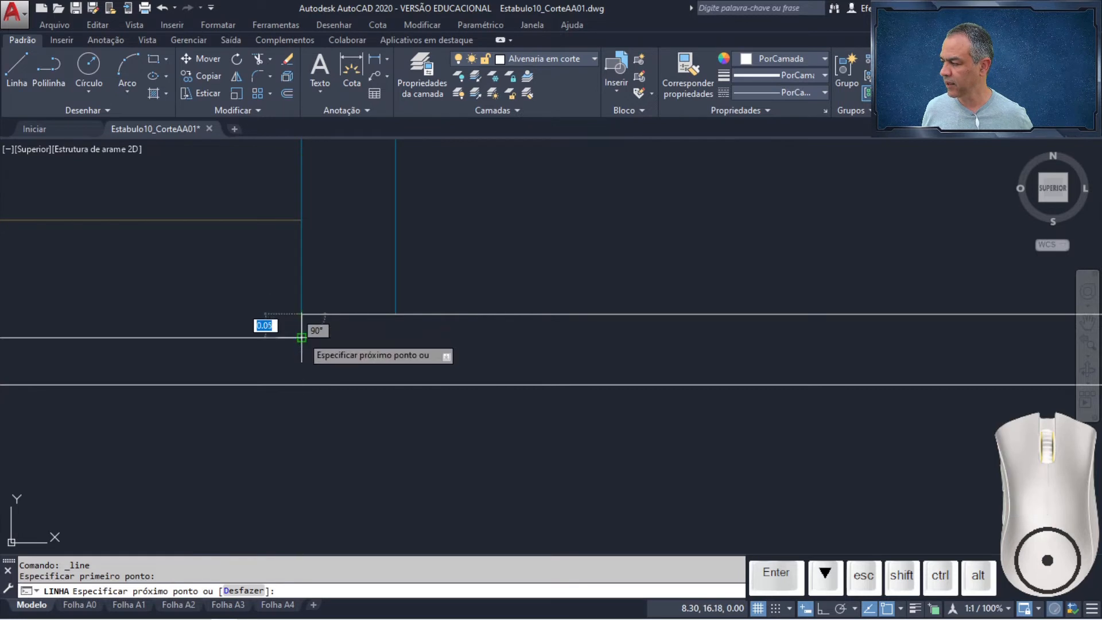
left_click(309, 337)
key("Return")
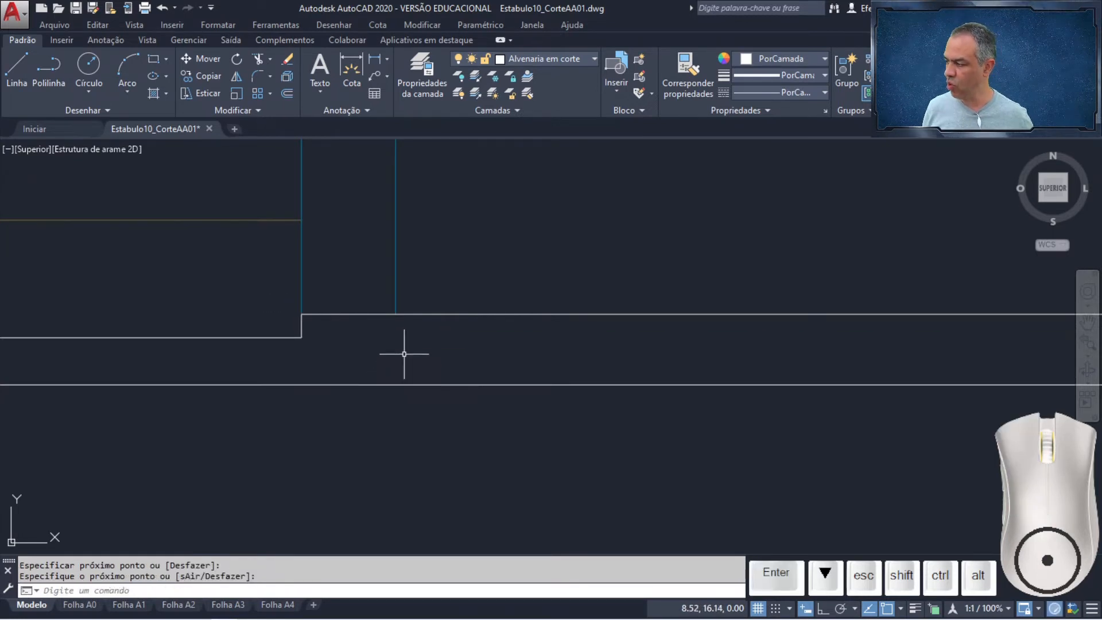
Draw a horizontal line on layer Alvenaria em vista between the inner top corners of the two pit curbs.
scroll(404, 344, "down", 4)
scroll(536, 329, "down", 2)
middle_click_drag(758, 331, 292, 322)
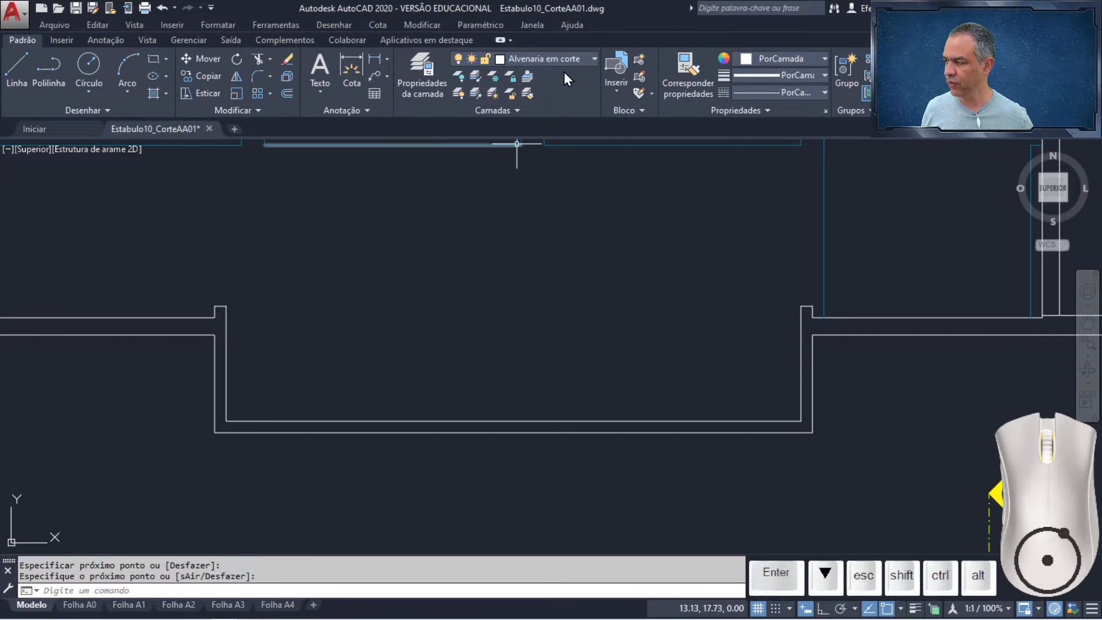
left_click(579, 57)
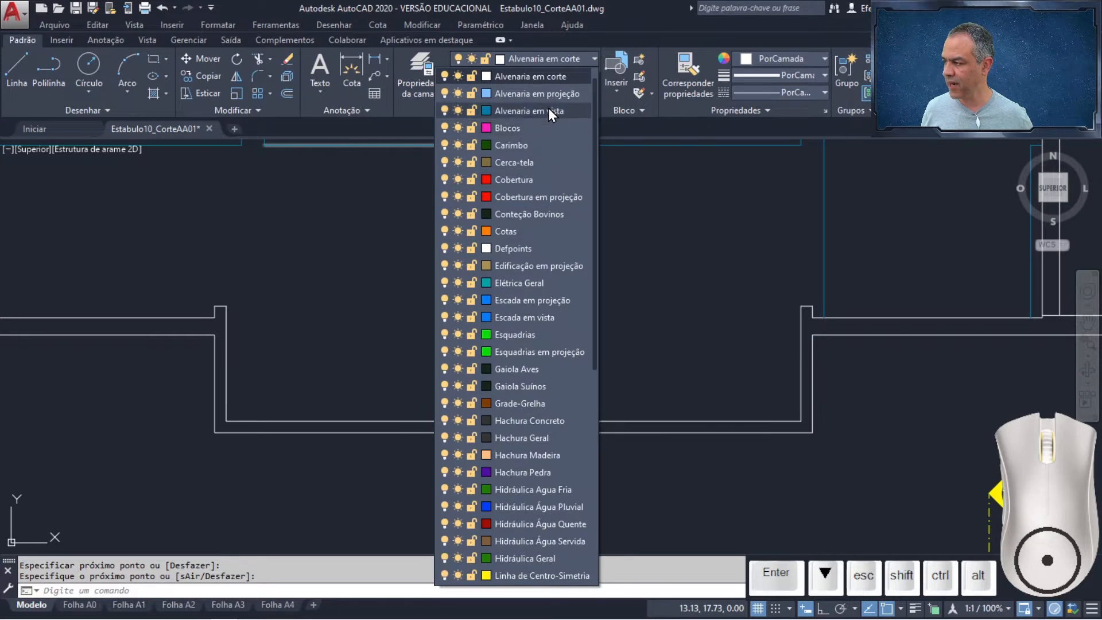
left_click(548, 110)
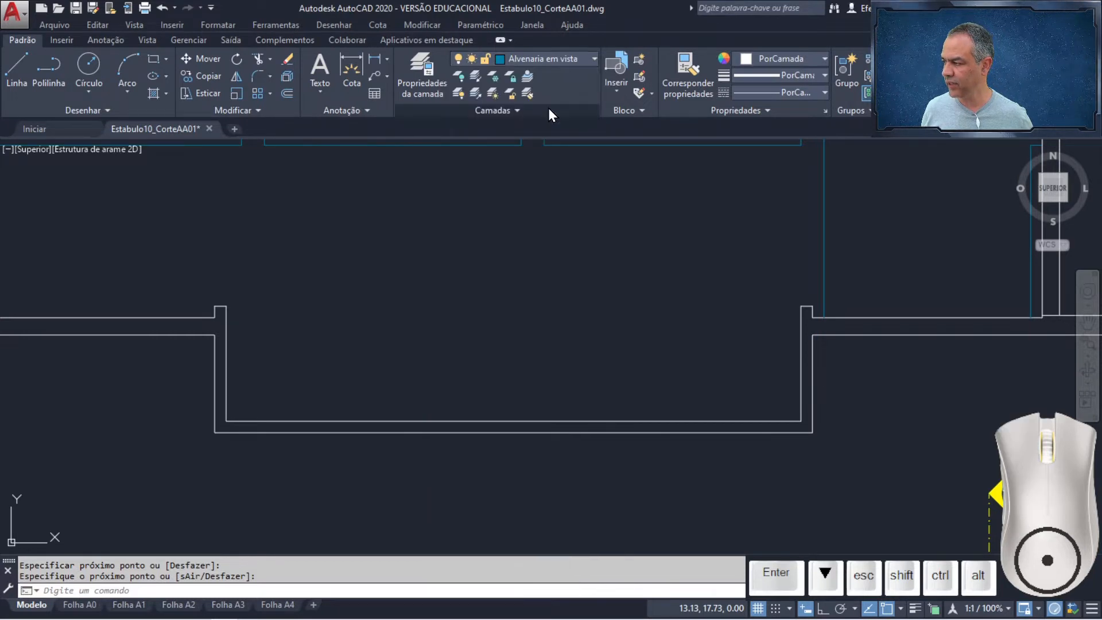
left_click(15, 70)
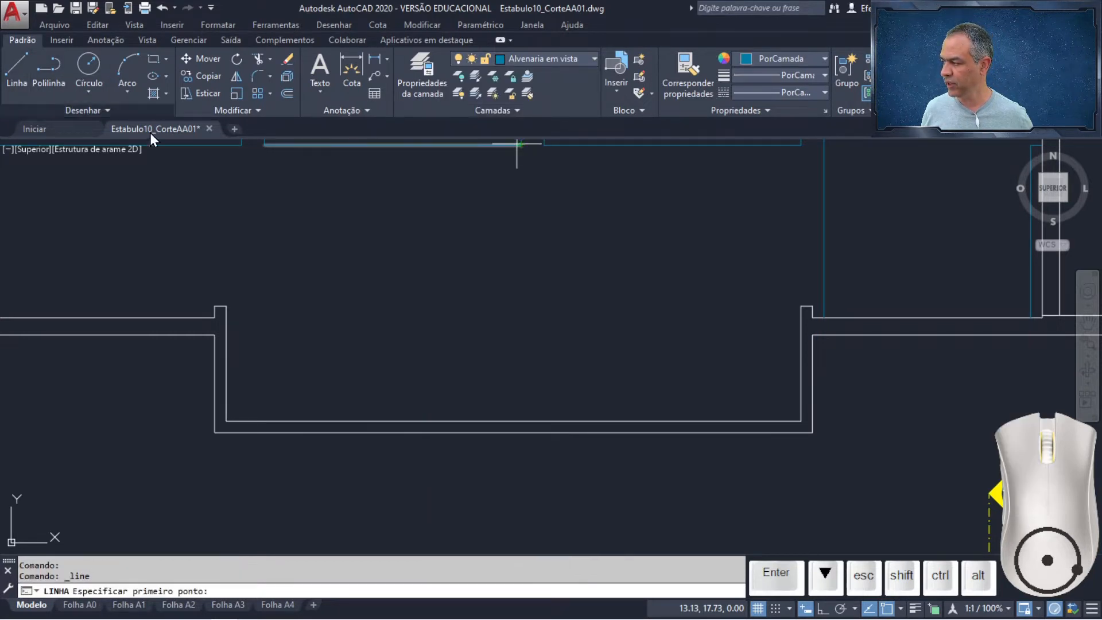
left_click(226, 305)
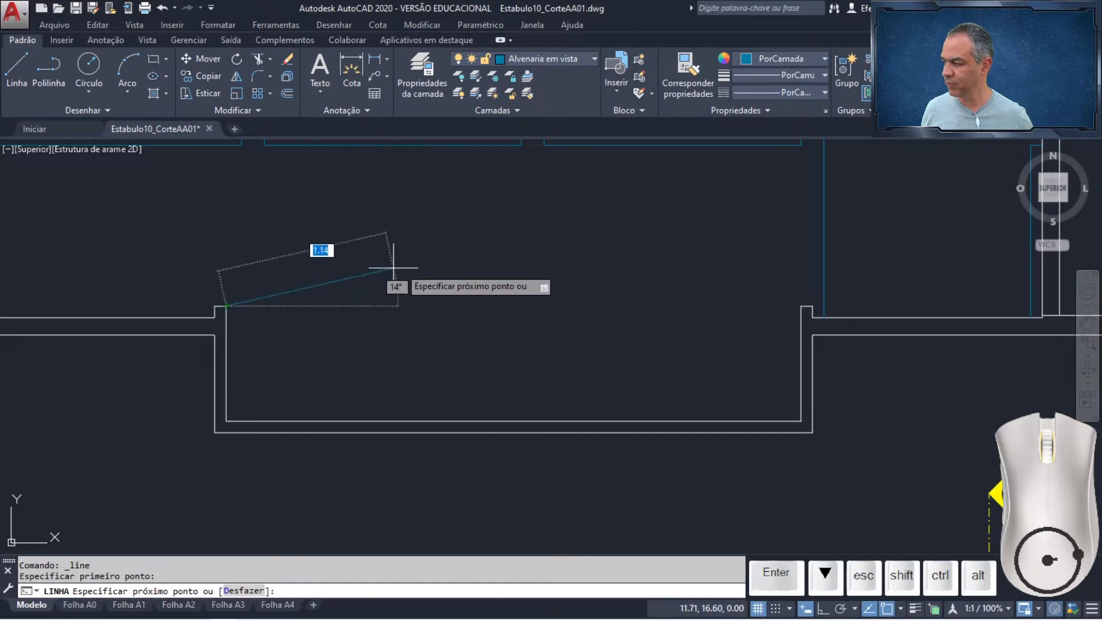
left_click(801, 306)
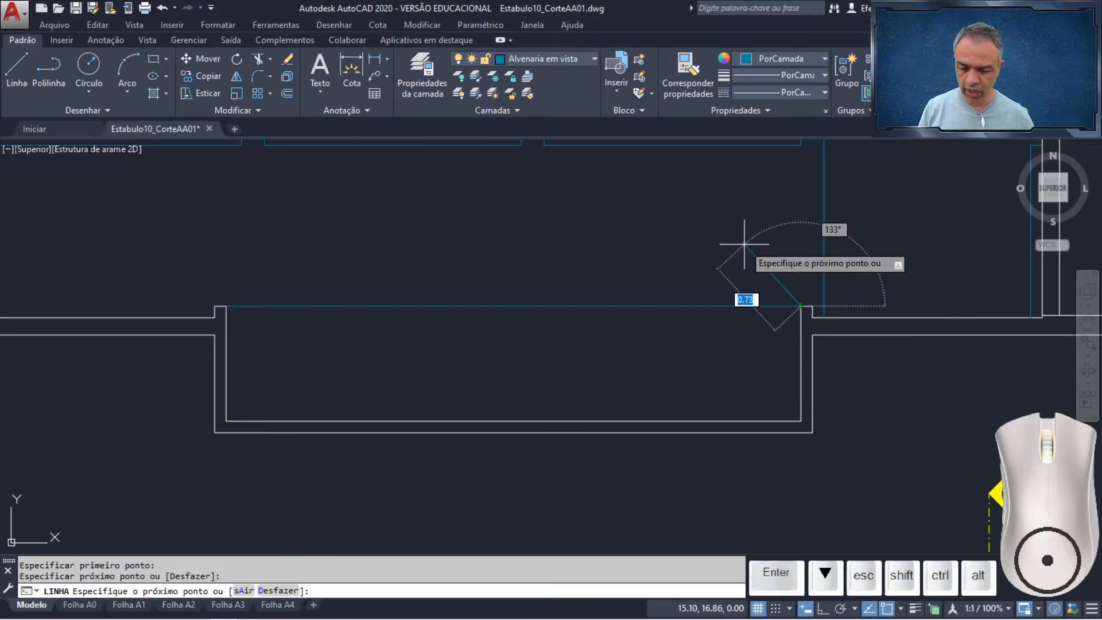
key("Return")
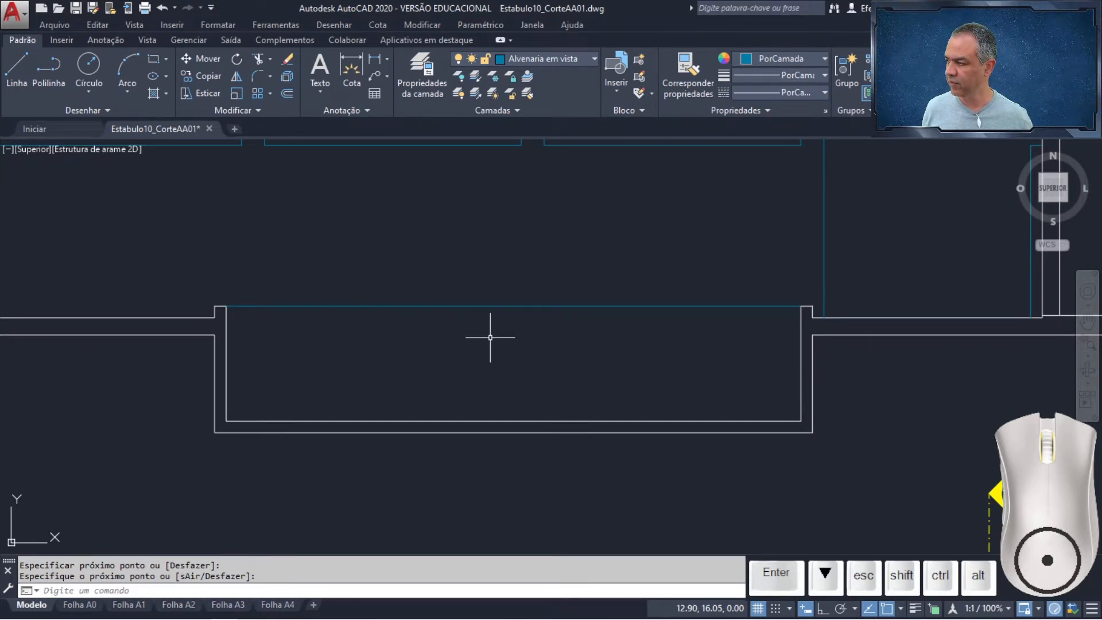
On layer Alvenaria em corte, draw vertical construction lines through the four Pedilúvio wall edges where section AA crosses them in the floor plan.
left_click(590, 60)
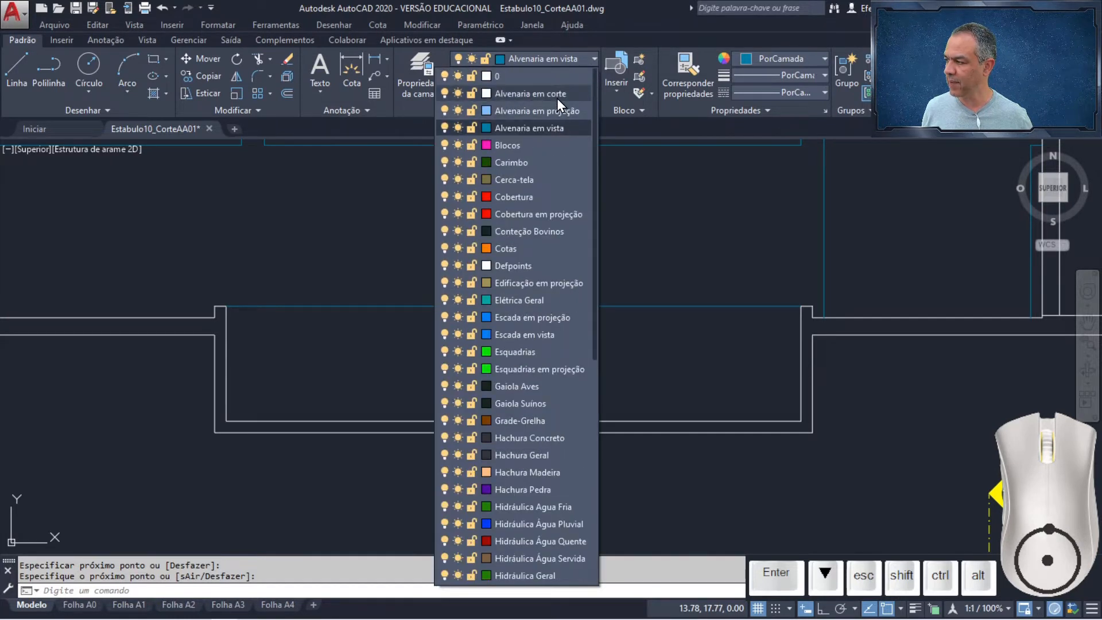
left_click(557, 98)
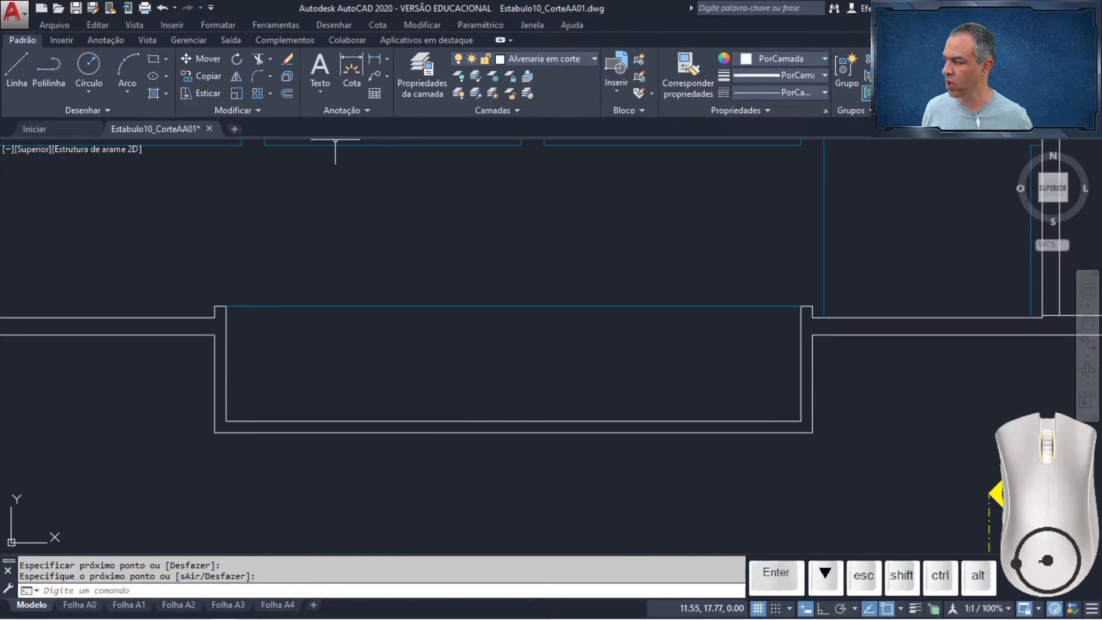
left_click(101, 114)
left_click(50, 131)
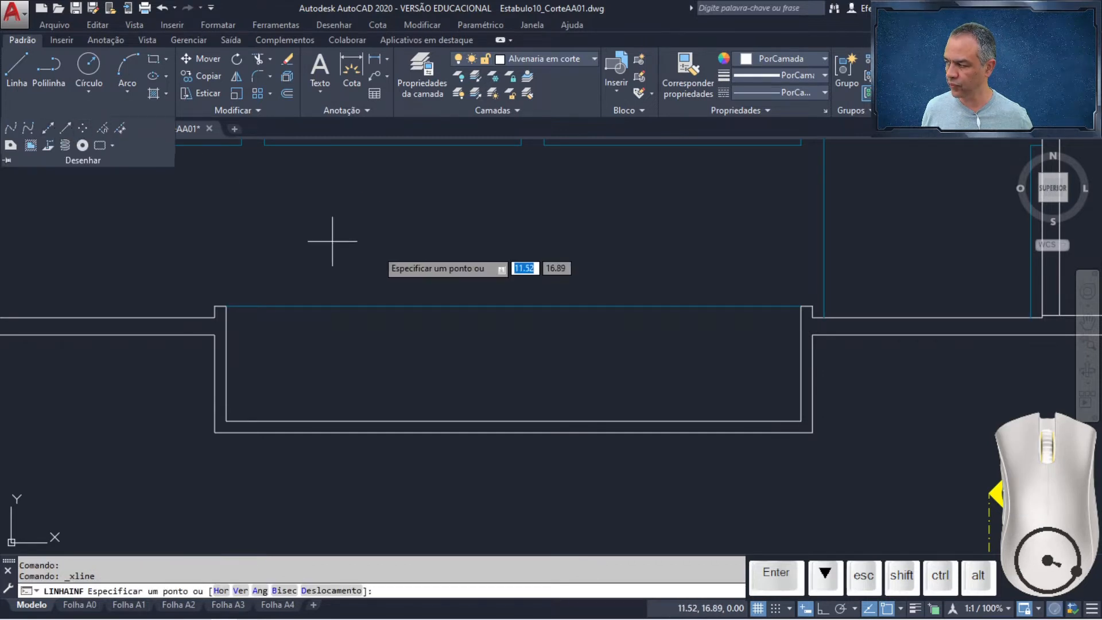
key("Down")
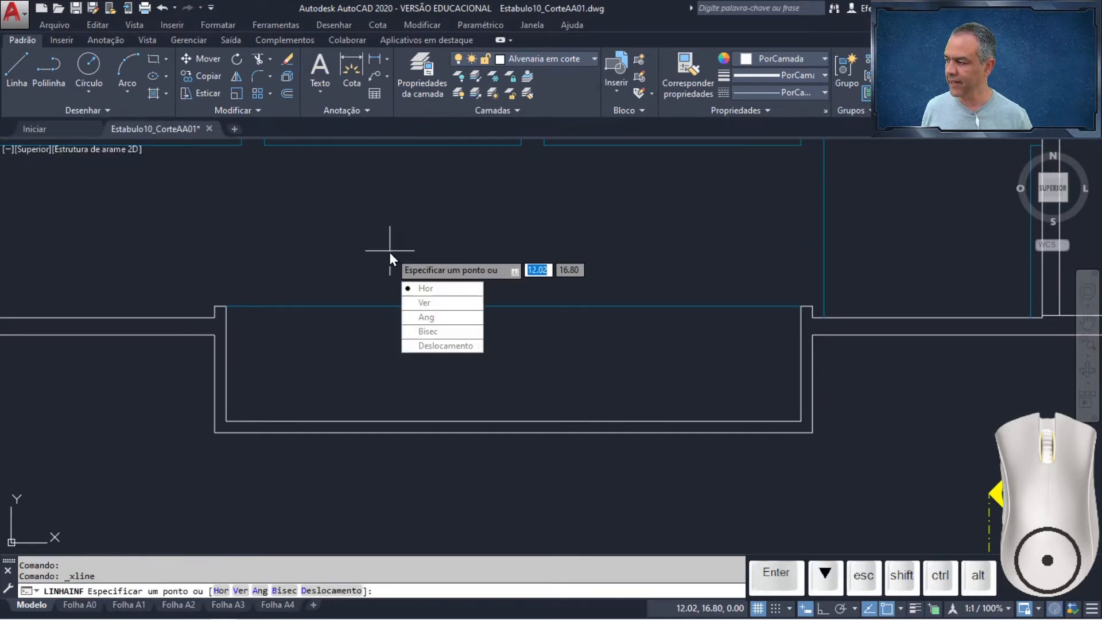
key("Down")
key("Return")
scroll(390, 253, "down", 6)
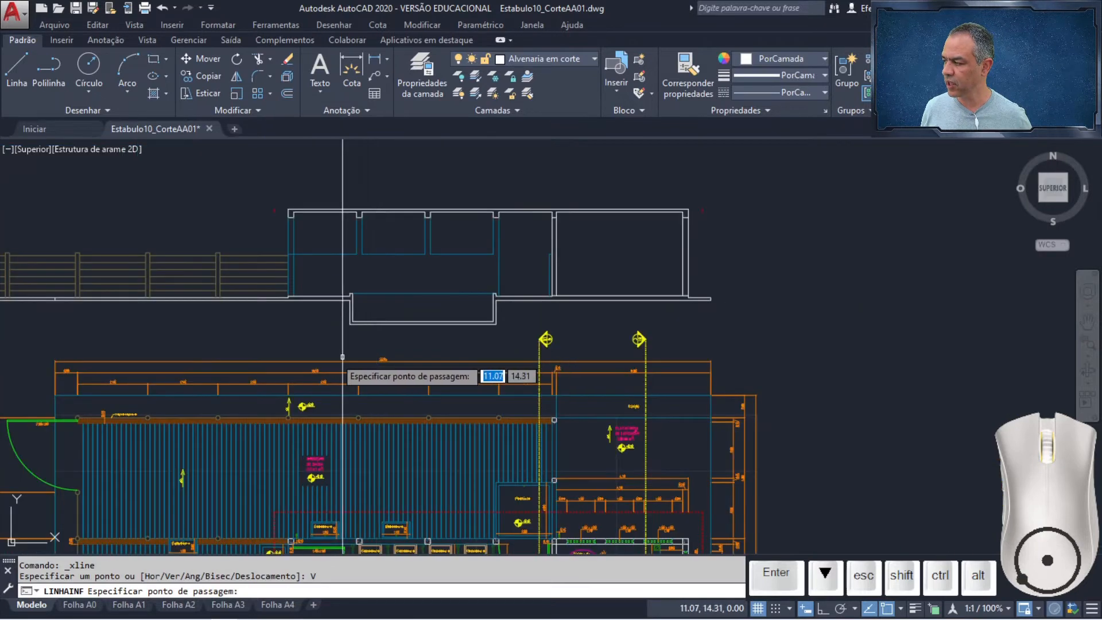
middle_click_drag(338, 349, 625, 134)
middle_click_drag(546, 384, 545, 370)
scroll(546, 370, "up", 8)
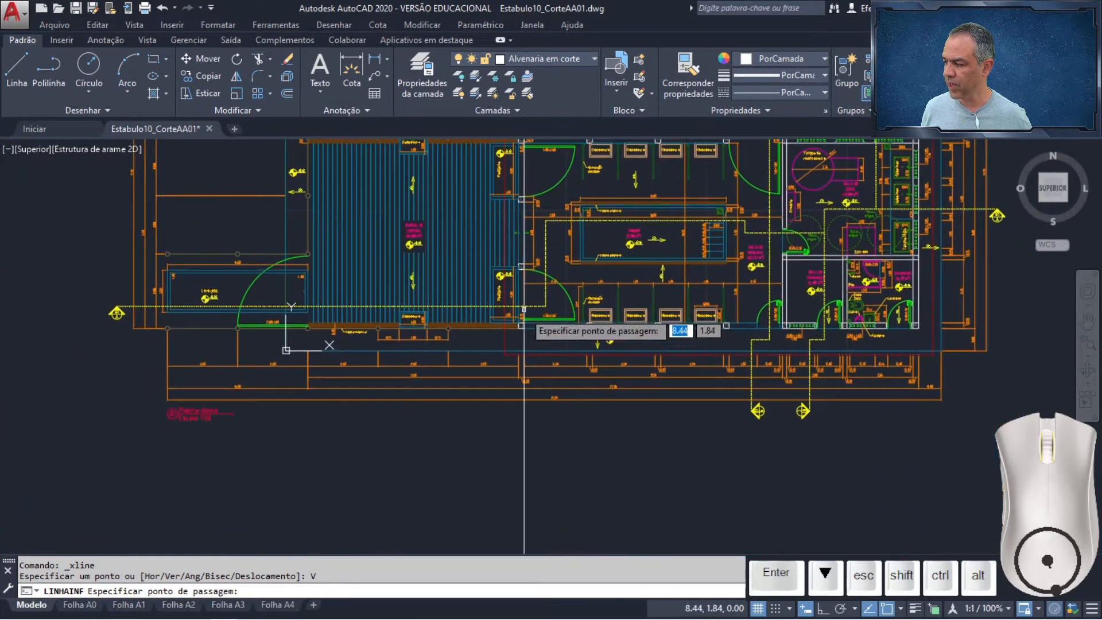
middle_click_drag(666, 385, 717, 481)
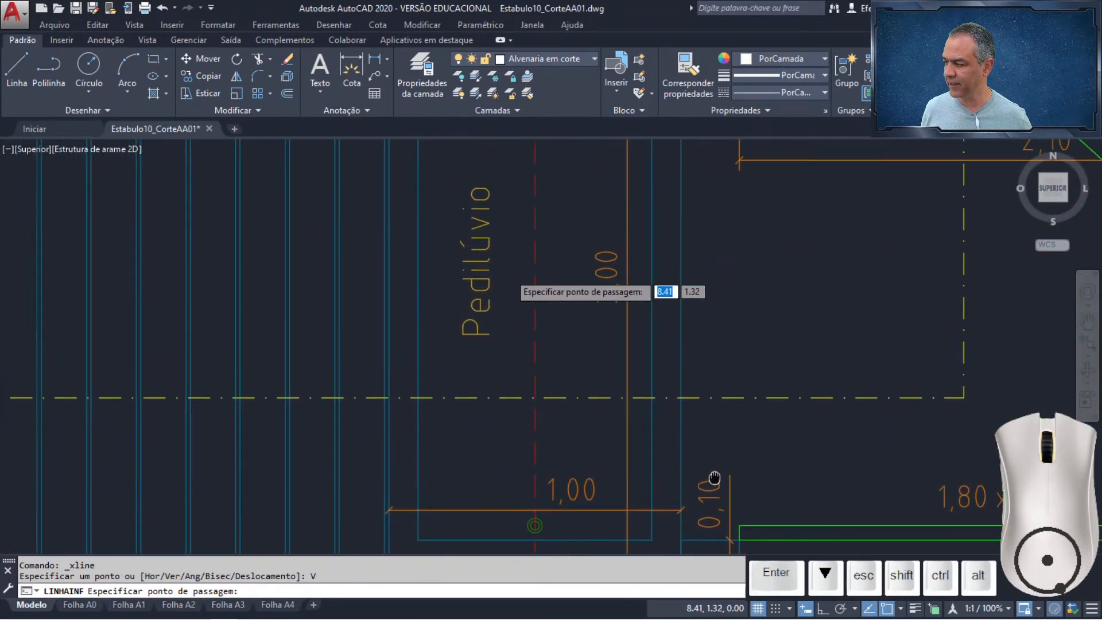
left_click(683, 400)
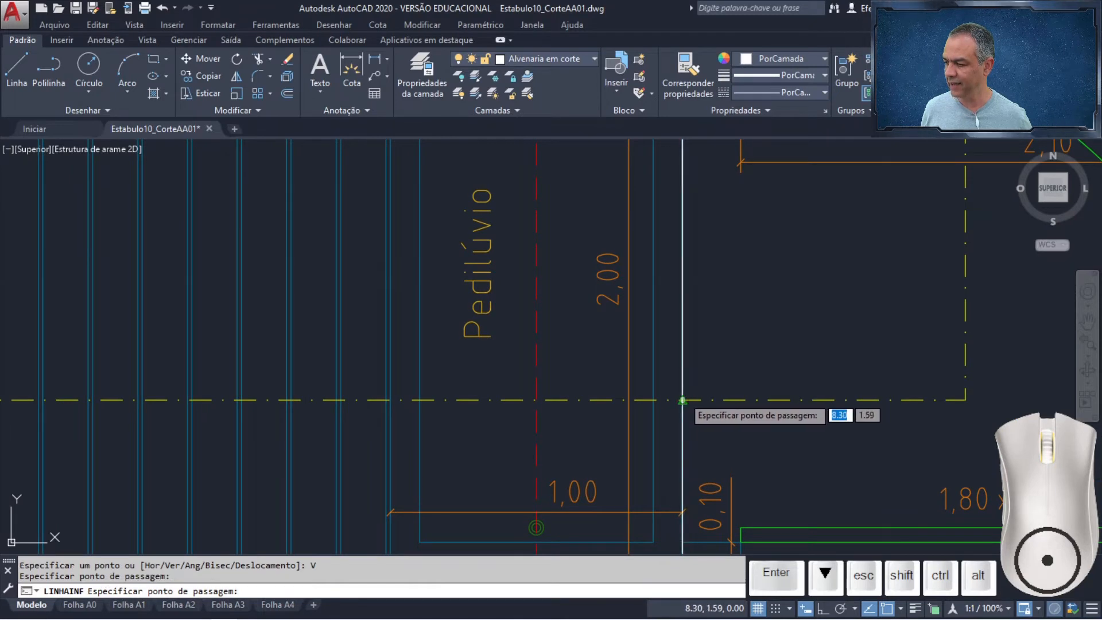
left_click(646, 400)
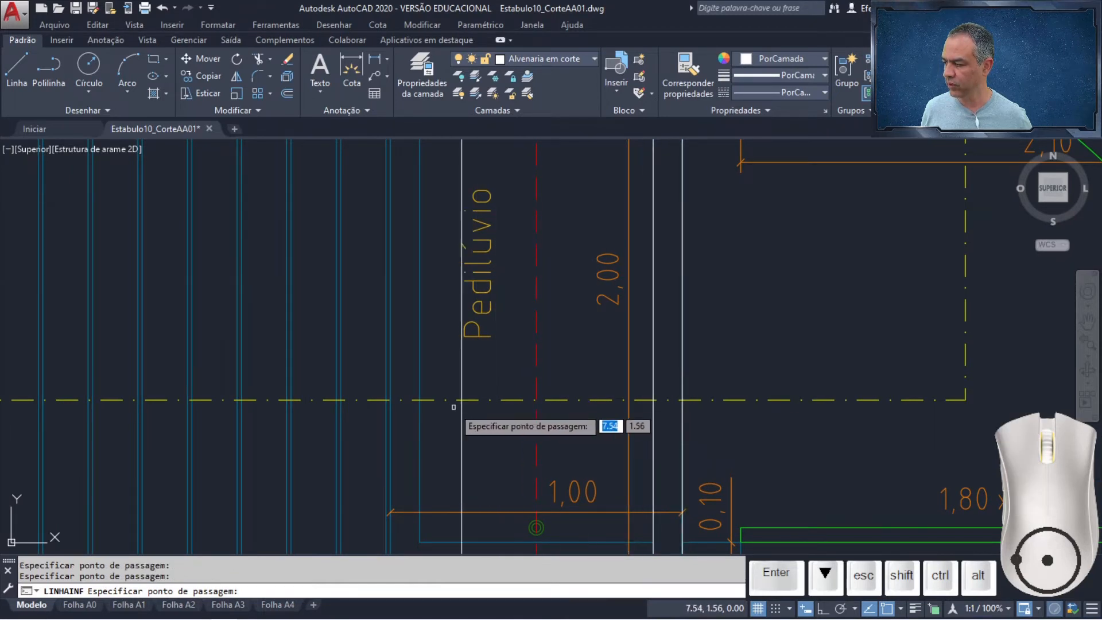
left_click(391, 400)
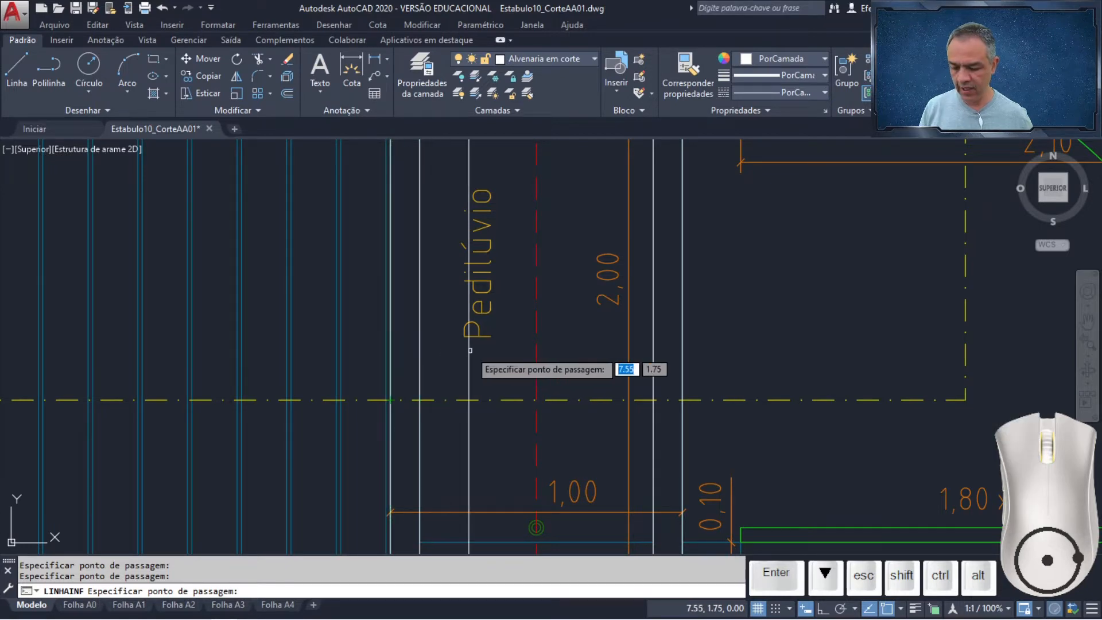
key("Return")
Offset the slab's lower line 0.2 downward in the section, where the footbath construction lines cross it.
scroll(476, 345, "down", 3)
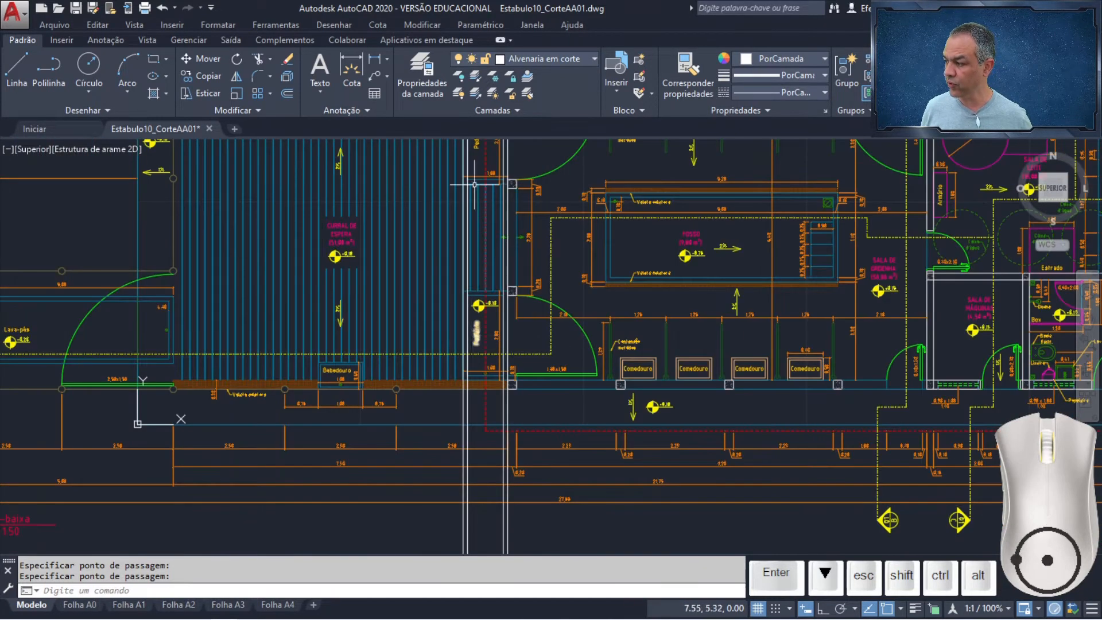
scroll(476, 345, "up", 3)
scroll(449, 207, "up", 3)
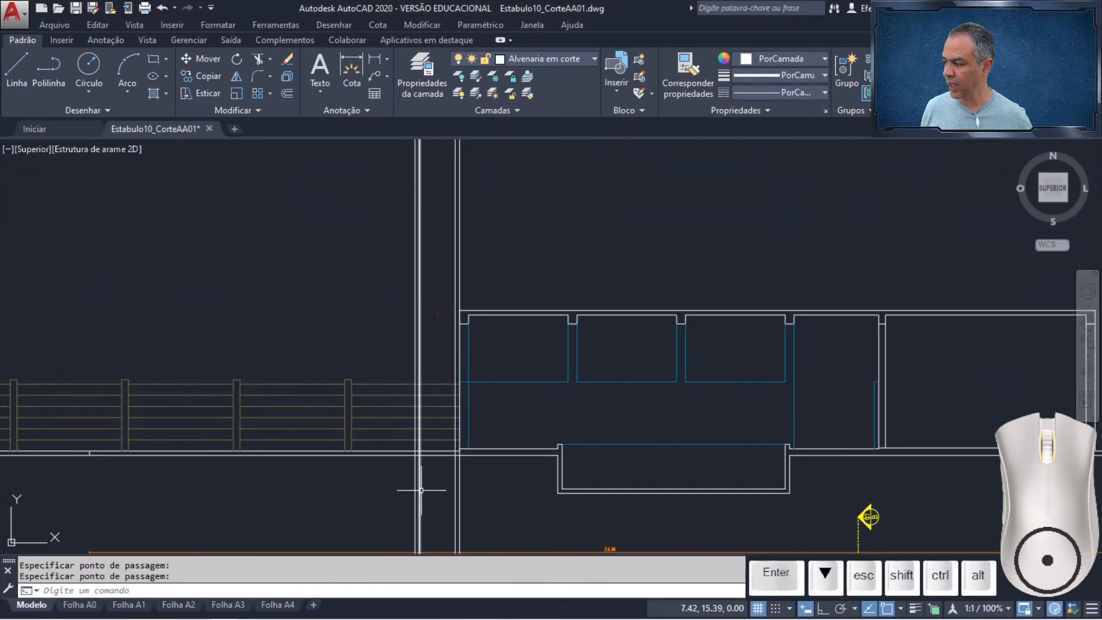
scroll(423, 485, "up", 3)
mouse_move(438, 474)
middle_mouse_down()
mouse_move(374, 349)
mouse_move(389, 379)
middle_mouse_up()
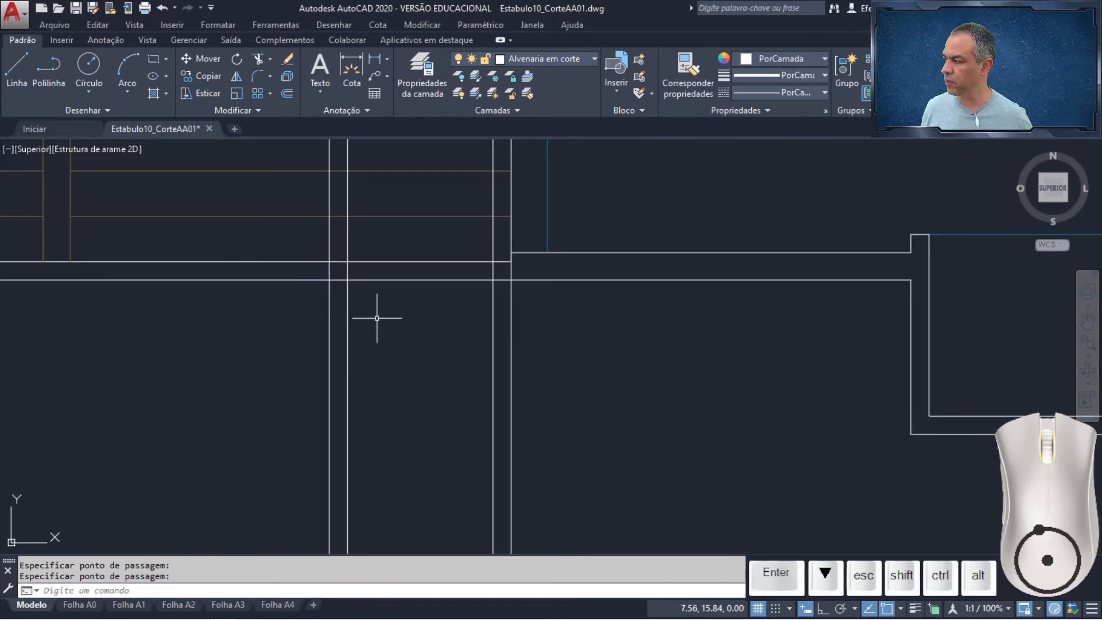
left_click(288, 93)
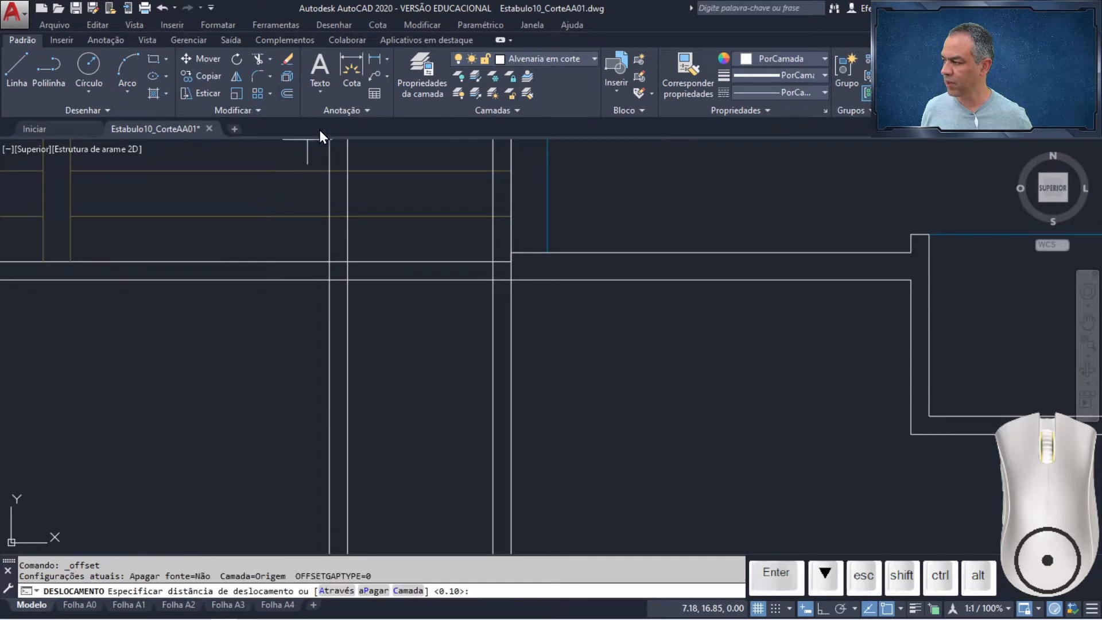
type("0")
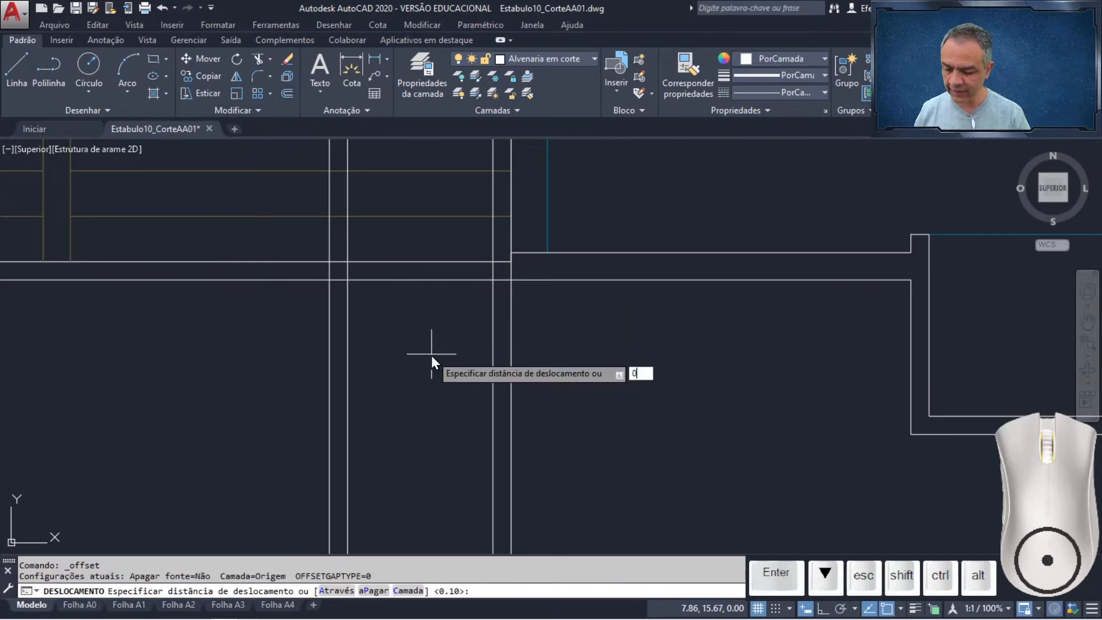
type(".2")
key("Return")
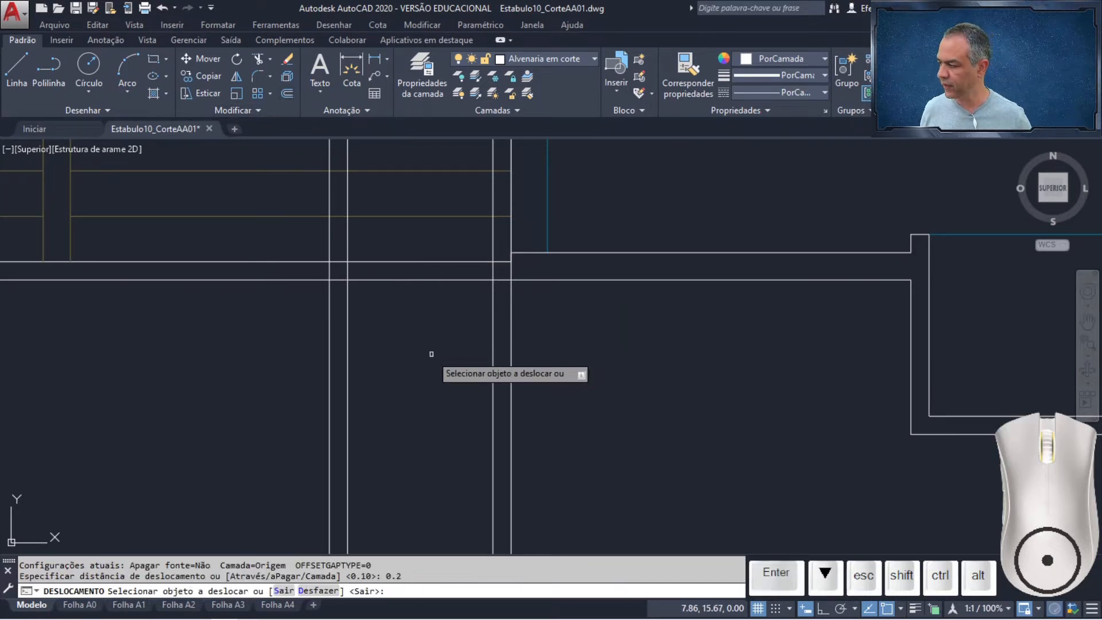
left_click(417, 280)
left_click(418, 338)
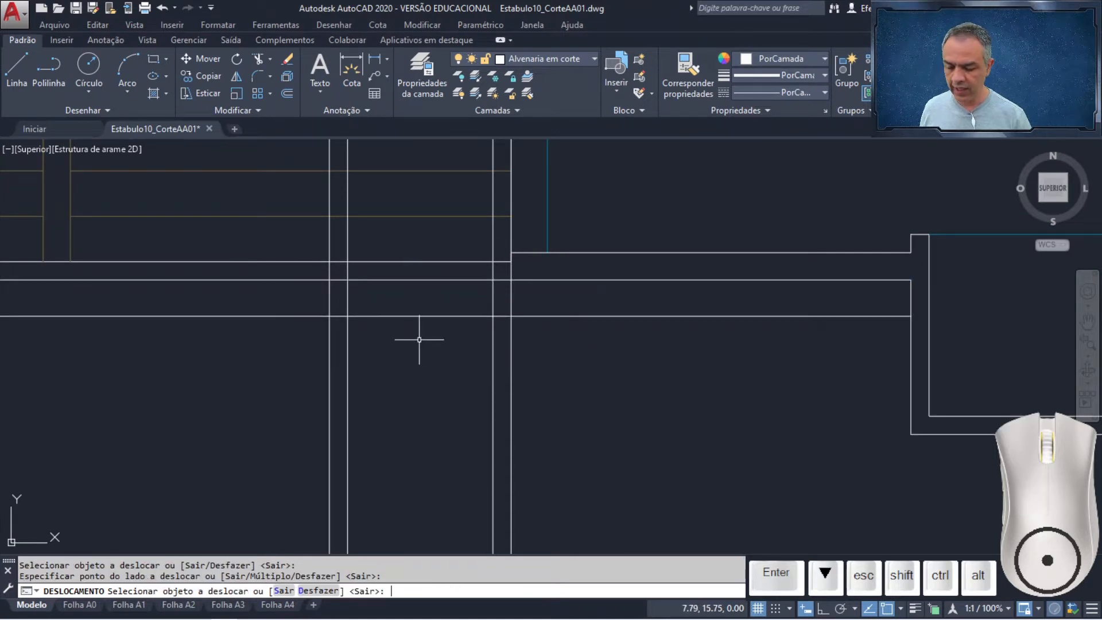
key("Return")
Offset the new footbath floor line another 0.1 downward to form the underside of its slab.
key("Return")
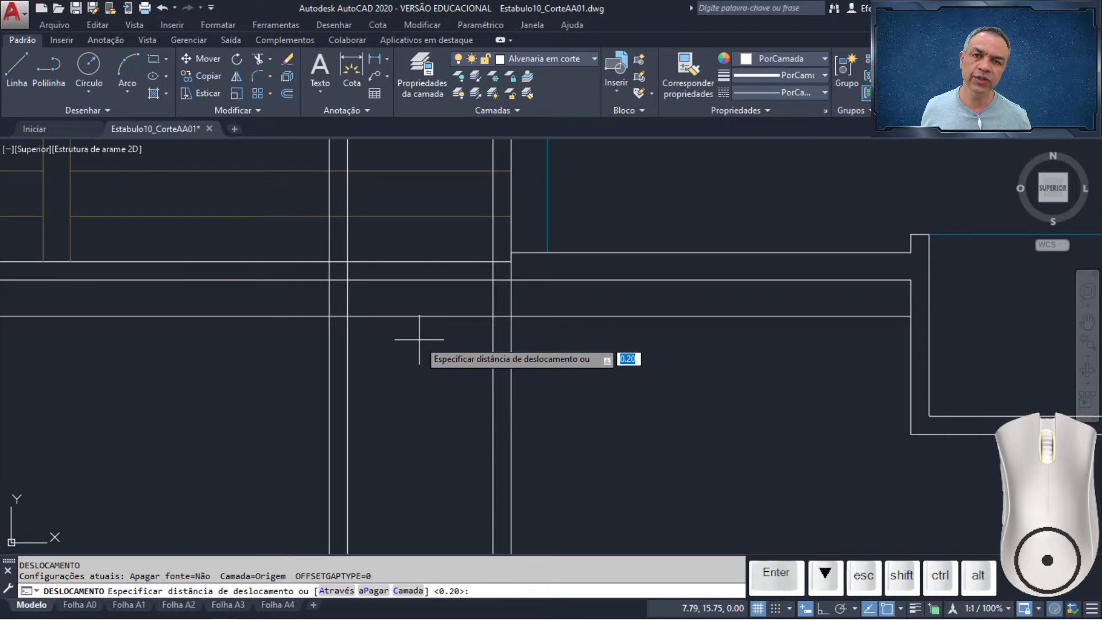
type("0")
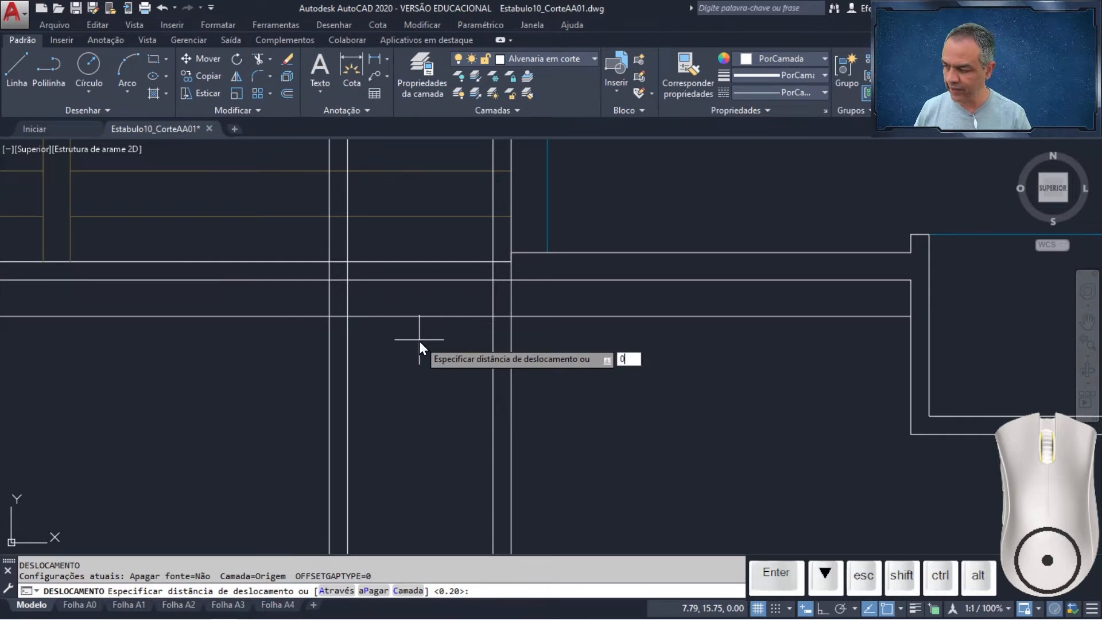
type(".1")
key("Return")
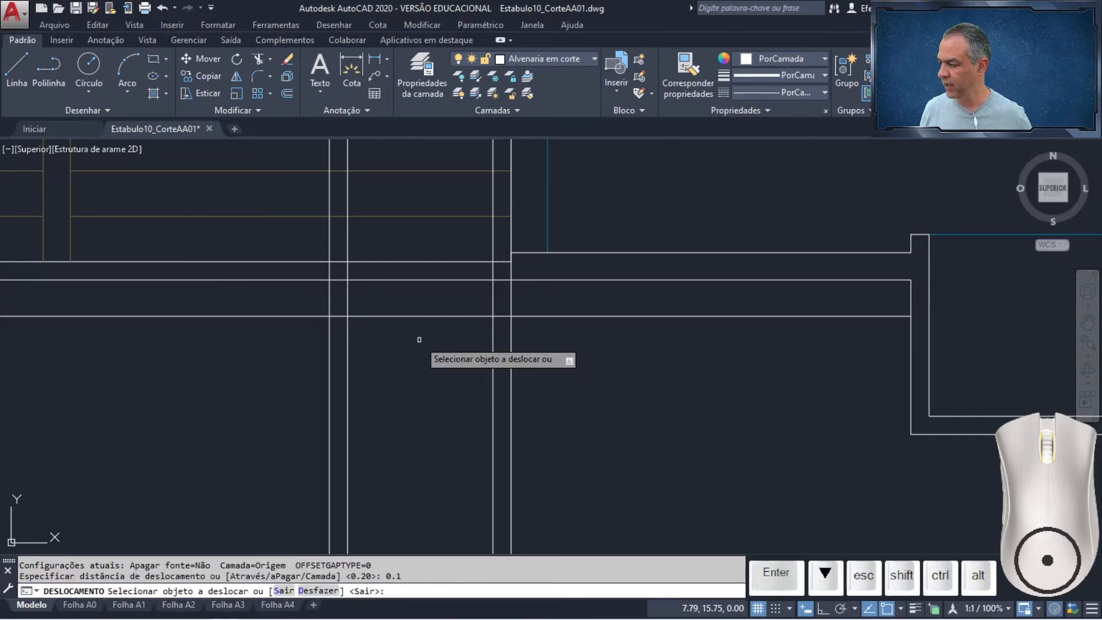
left_click(423, 316)
left_click(431, 365)
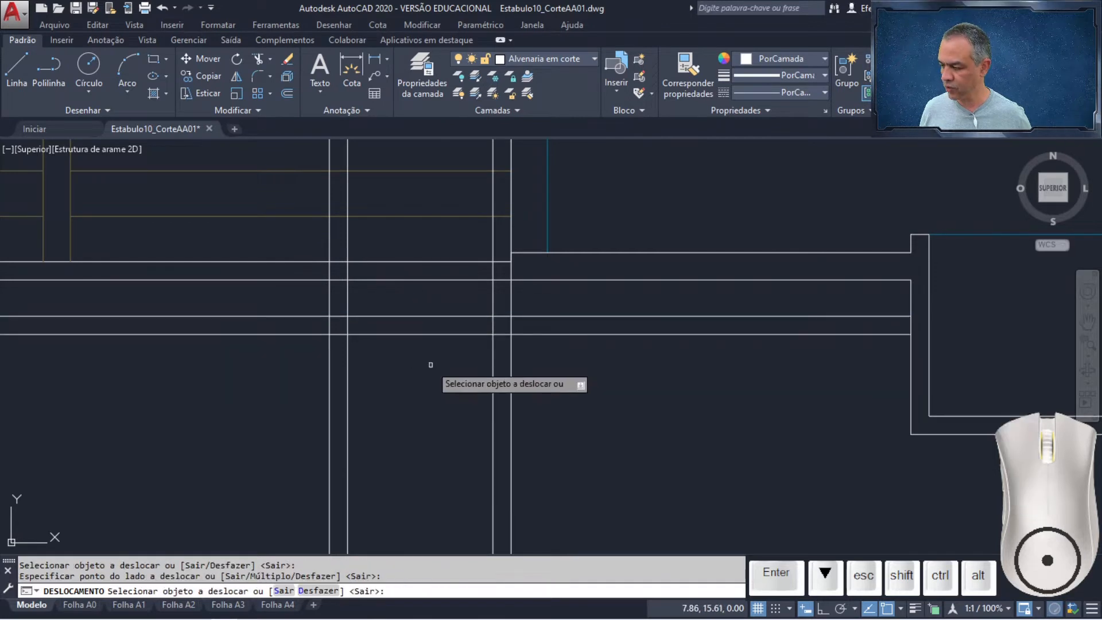
key("Return")
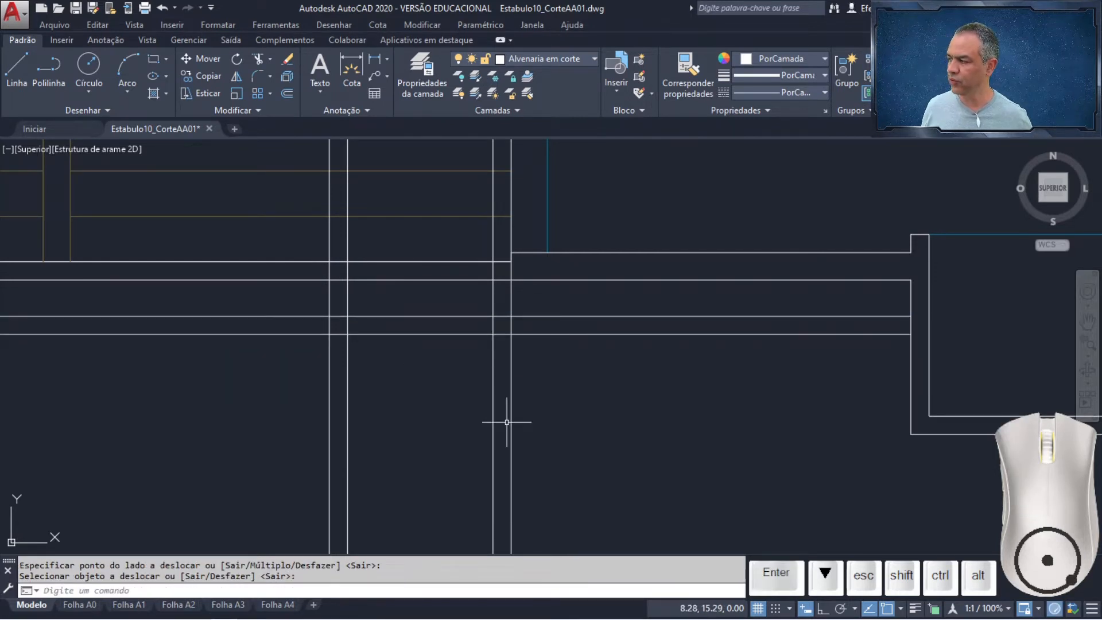
Fillet the footbath's inner wall lines with its upper floor line at radius 0, using the Multiple option, to form sharp inner corners.
left_click(254, 72)
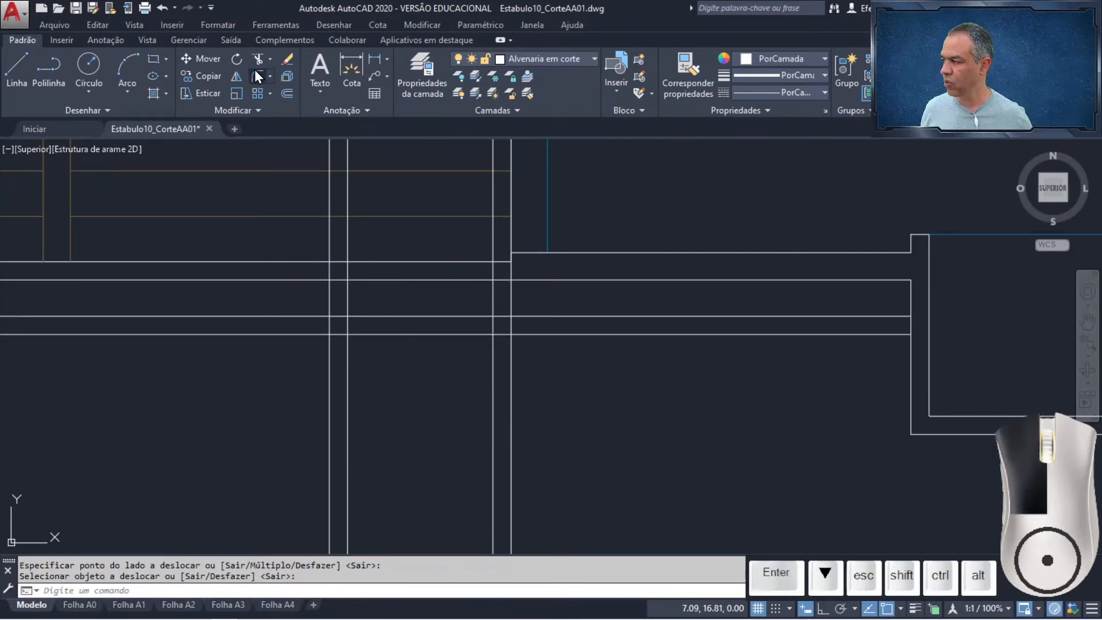
key("Down")
key("Down")
key("Down")
key("Down")
key("Down")
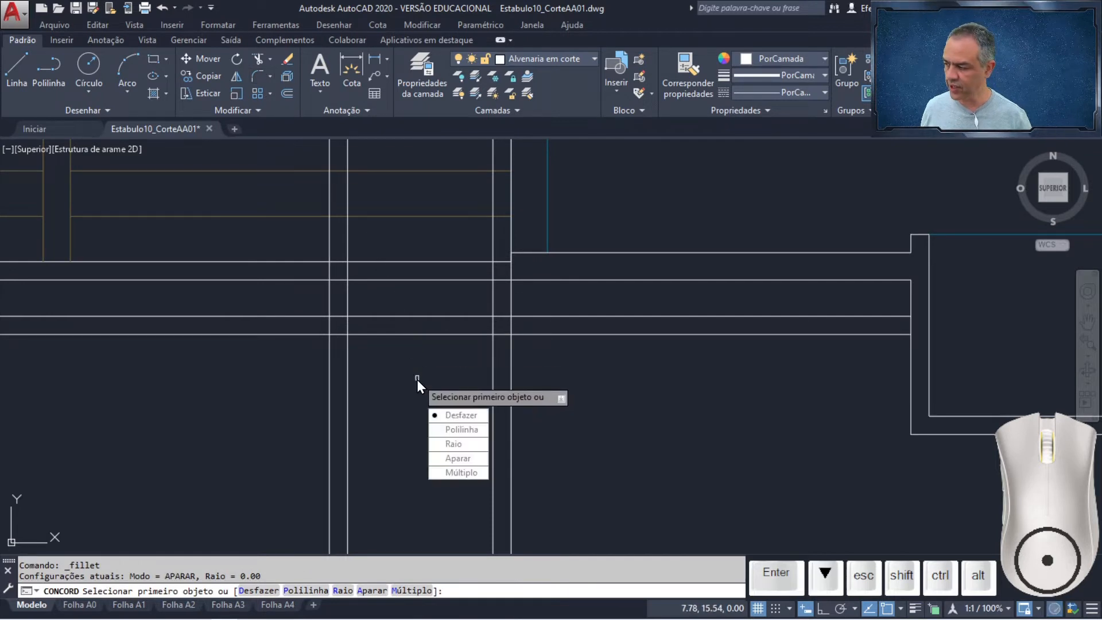
key("Return")
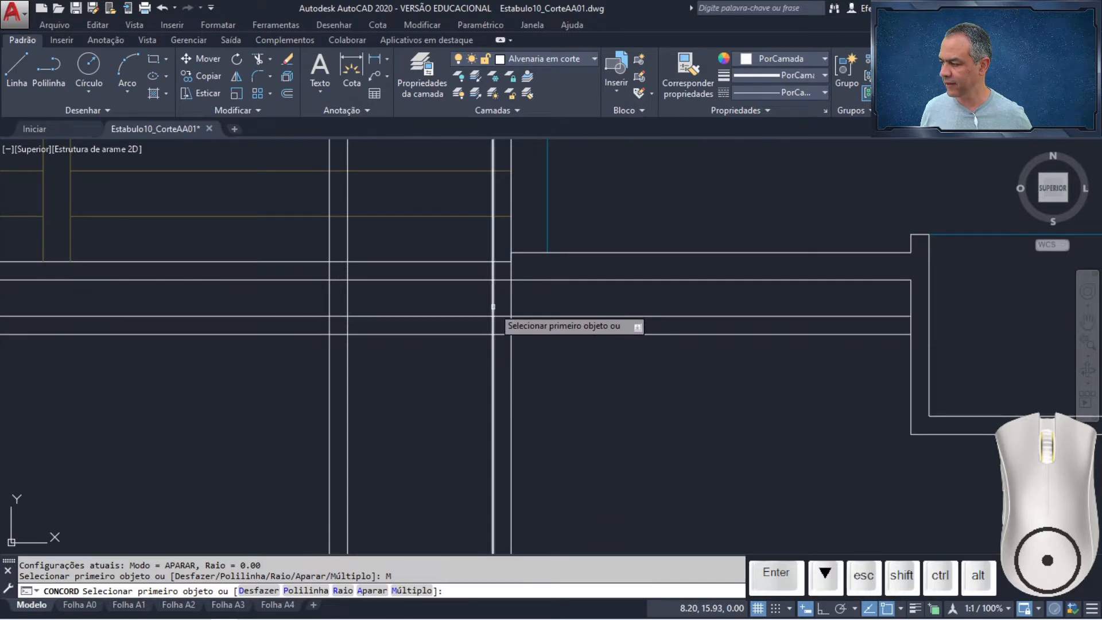
left_click(493, 319)
left_click(484, 316)
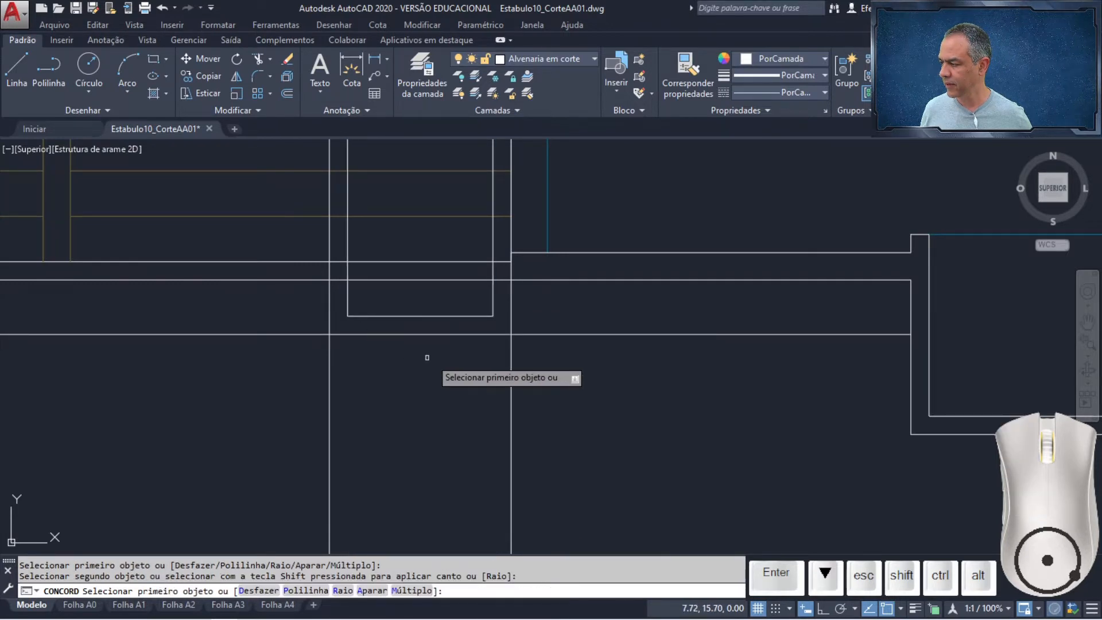
Join the footbath's two outer wall lines with the slab's underside line into sharp outer corners using the same zero-radius fillet.
left_click(509, 325)
left_click(498, 334)
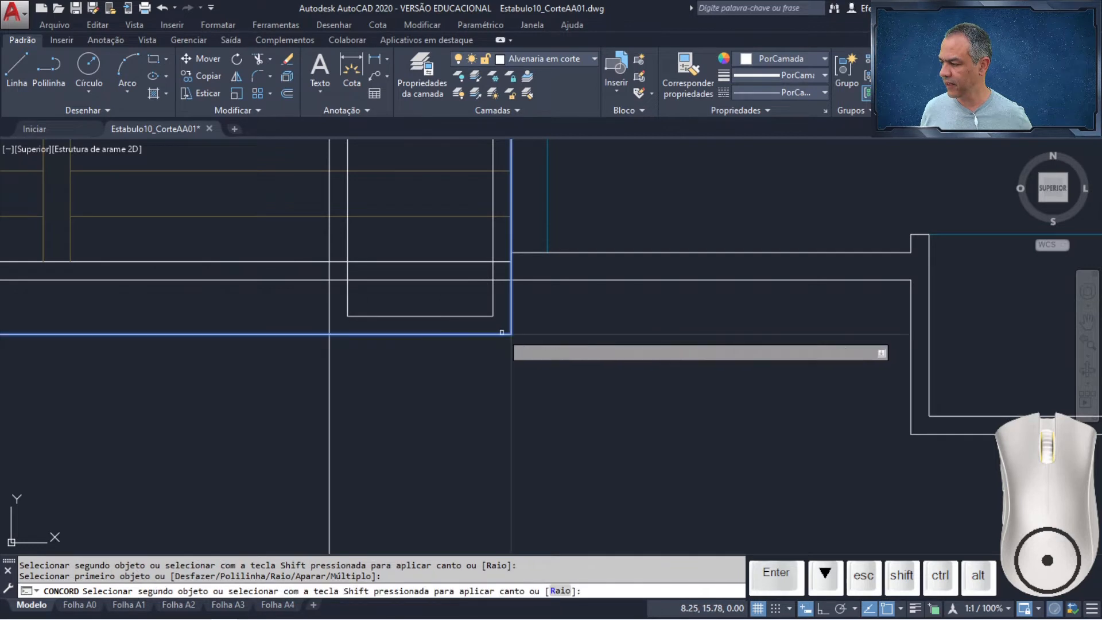
left_click(329, 325)
left_click(362, 334)
key("Return")
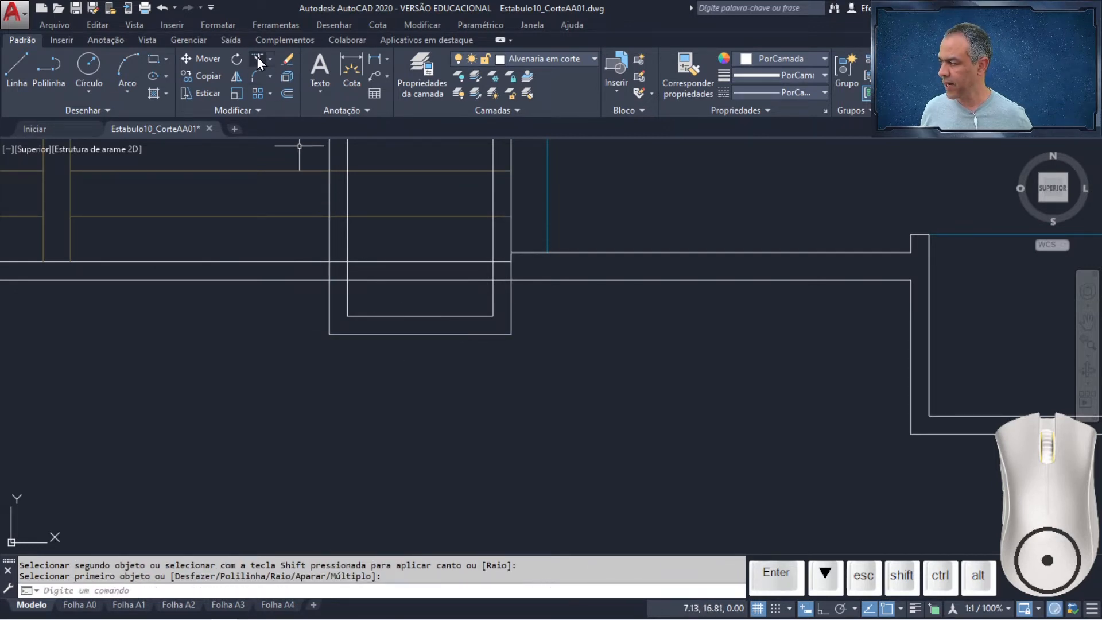
Trim the footbath's vertical construction lines above the corral slab's top line, using that line as the cutting edge.
left_click(258, 58)
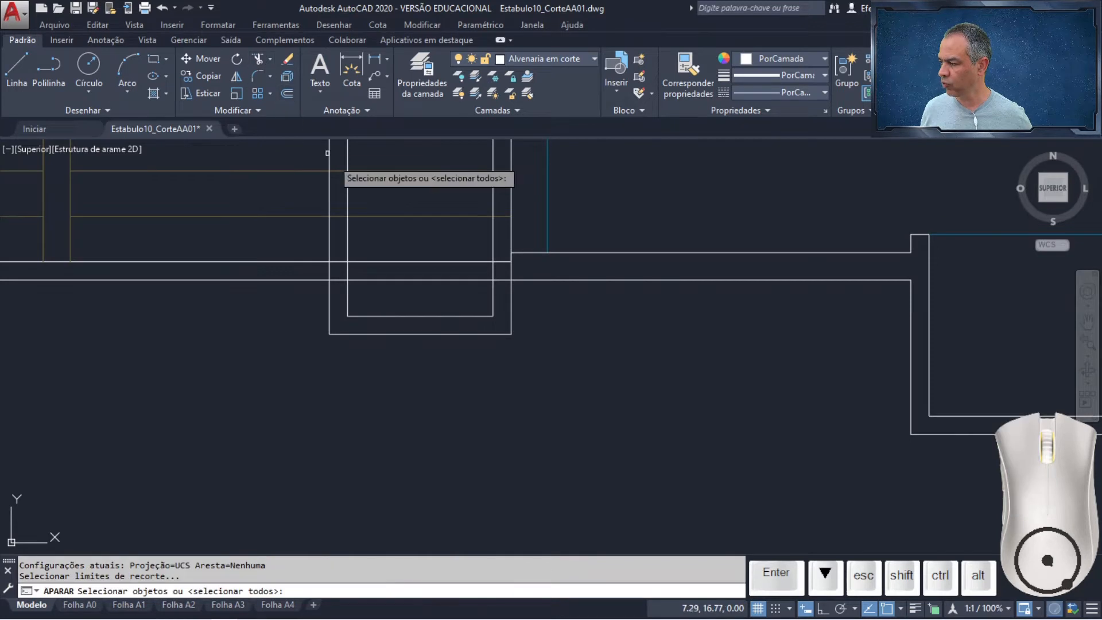
left_click(434, 260)
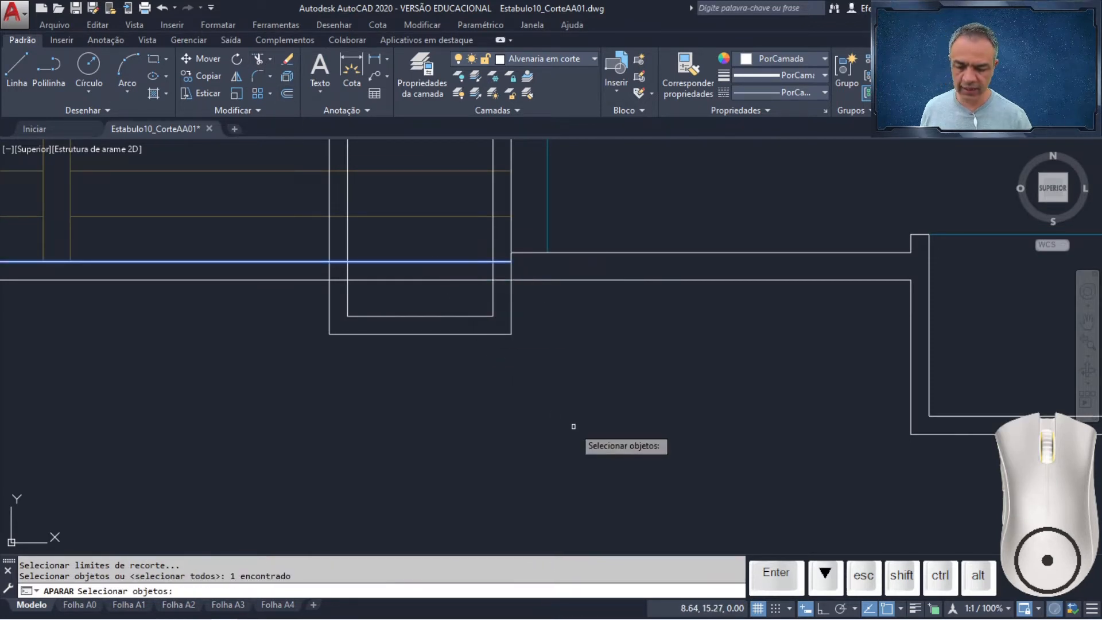
key("Return")
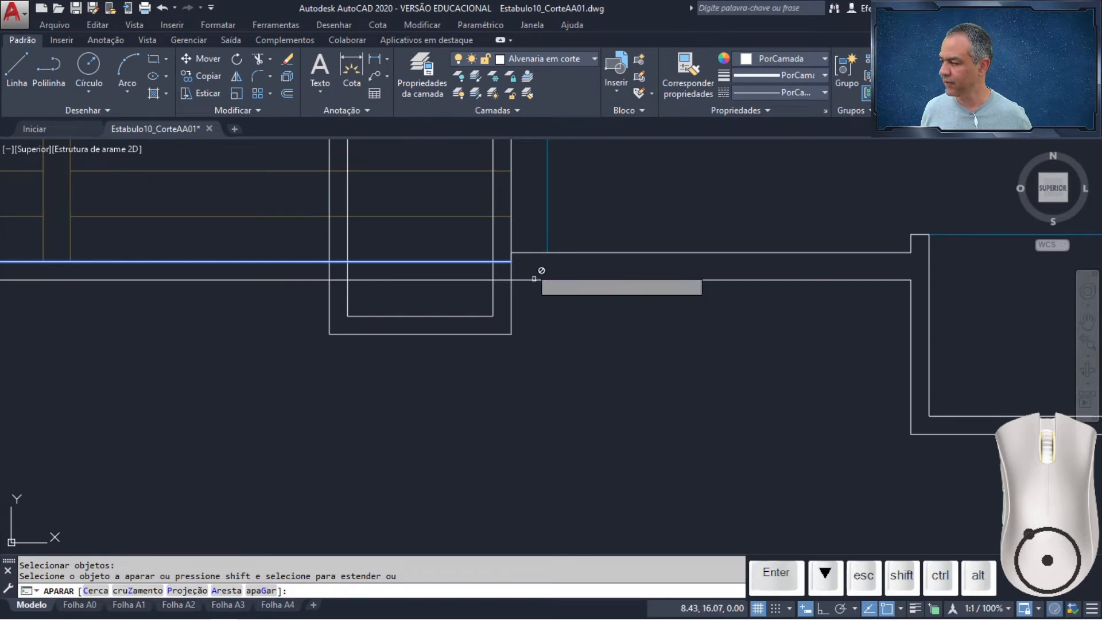
left_click(505, 244)
left_click(329, 253)
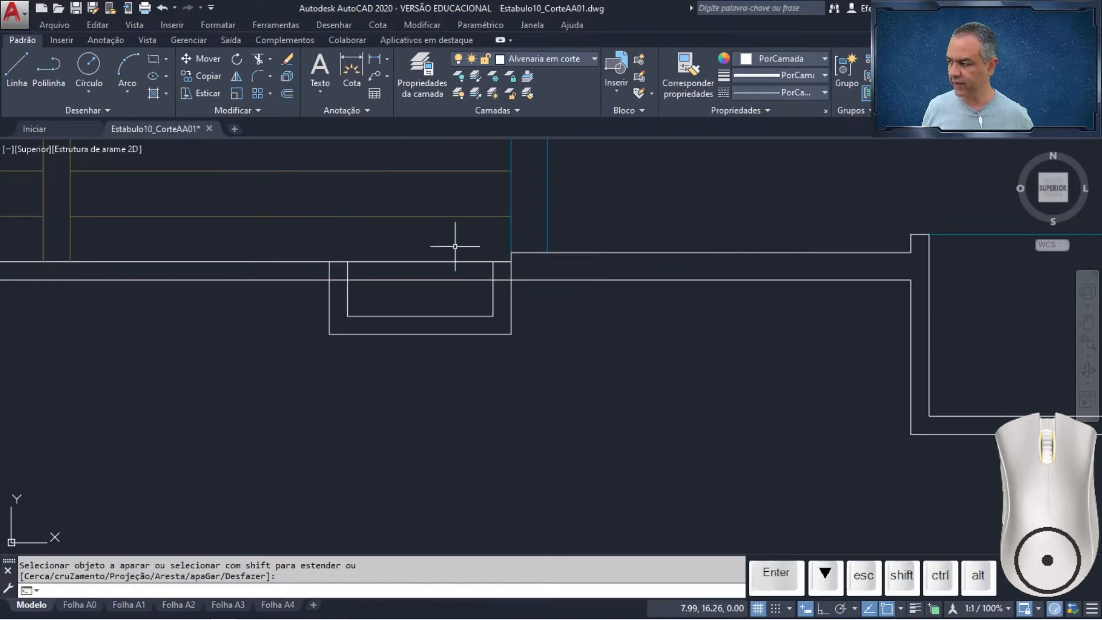
Trim away the corral slab's top and bottom lines where they span the footbath opening between its inner walls.
key("Return")
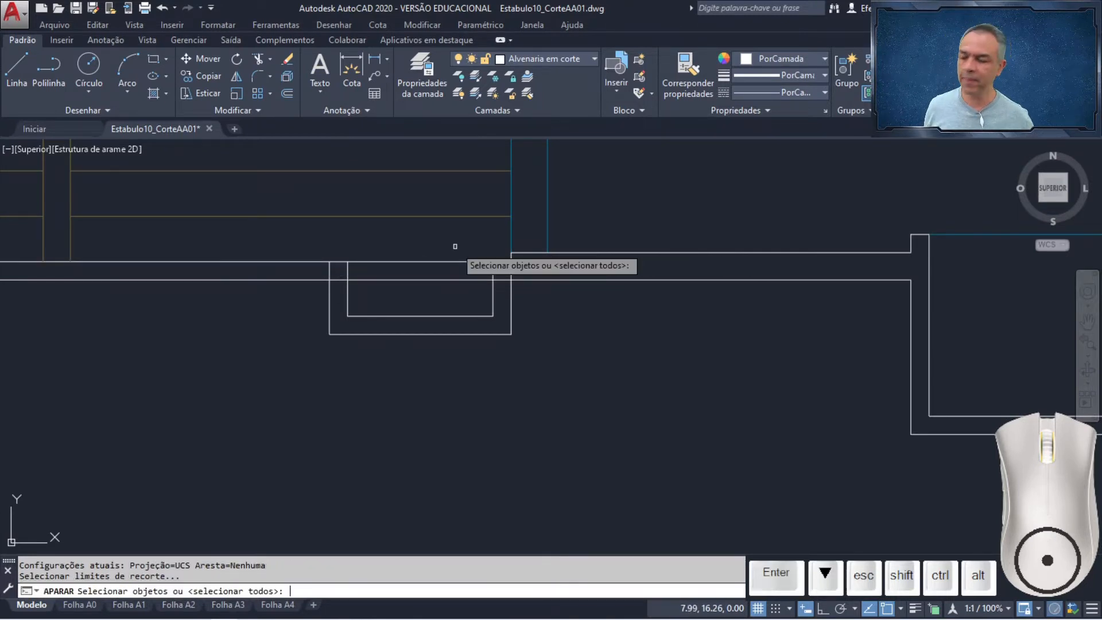
key("Return")
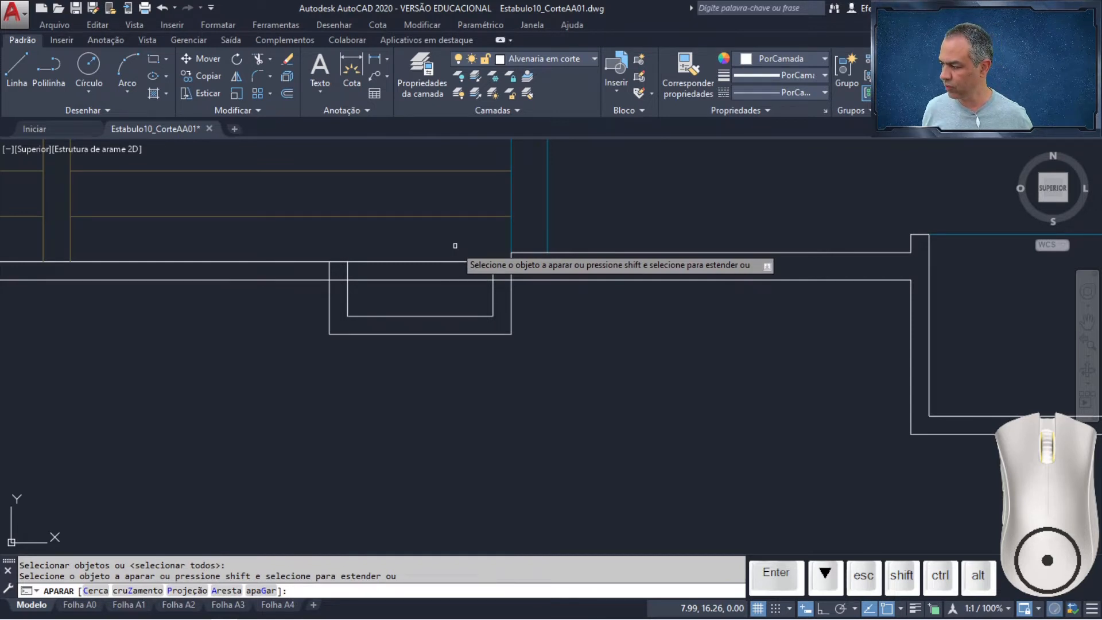
left_click(456, 246)
left_click(360, 280)
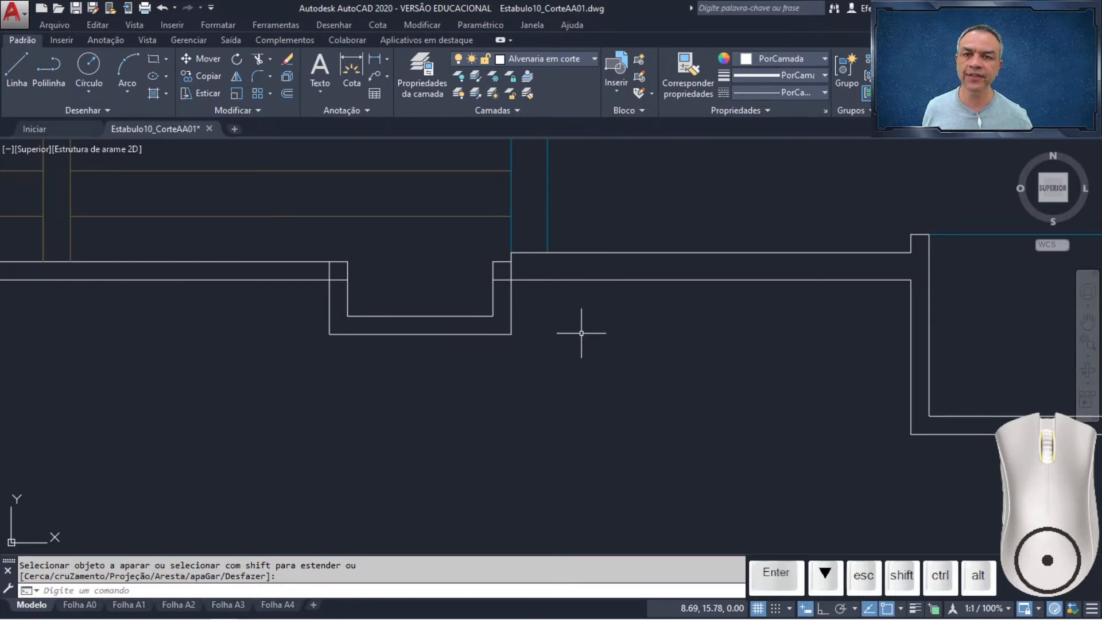
Move the whole footbath outline up from the corral slab's top corner to the endpoint of the adjacent higher floor line.
left_click(208, 59)
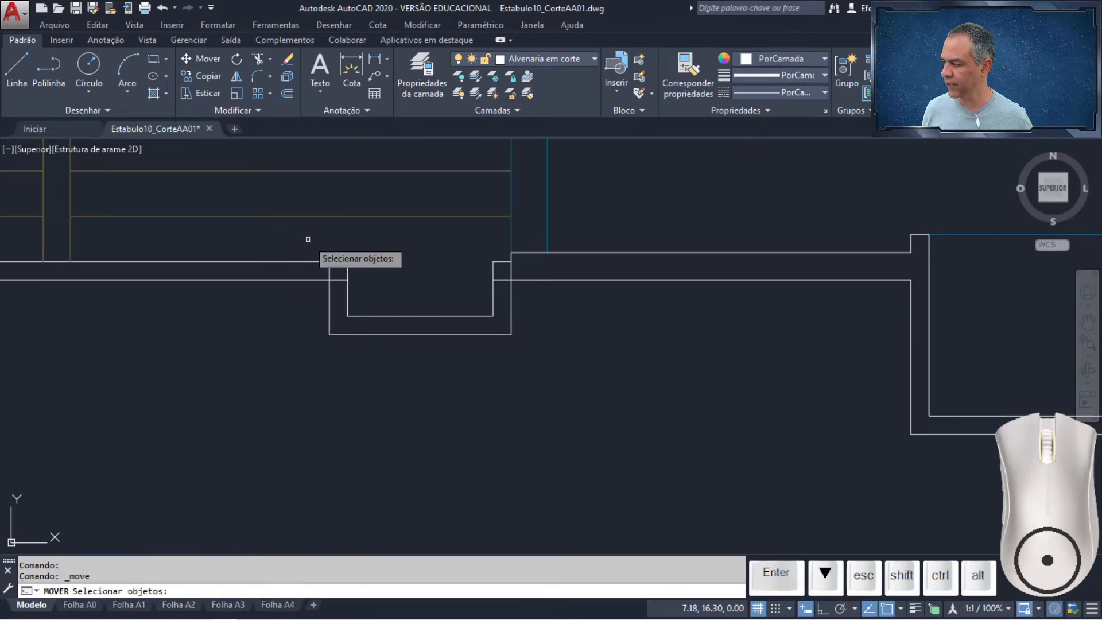
left_click(307, 239)
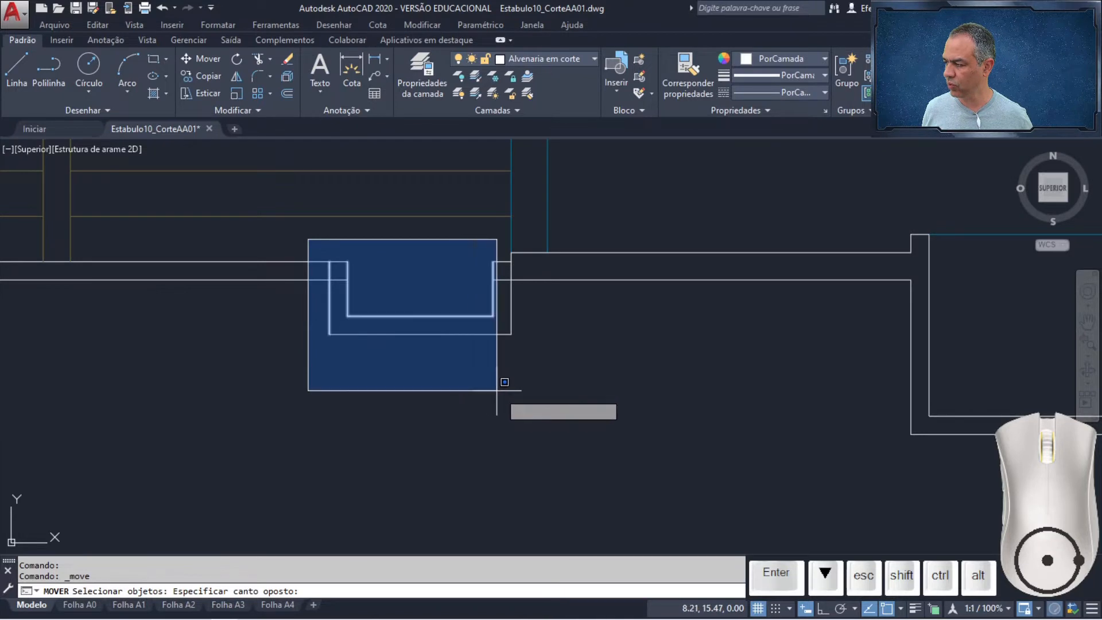
left_click(519, 396)
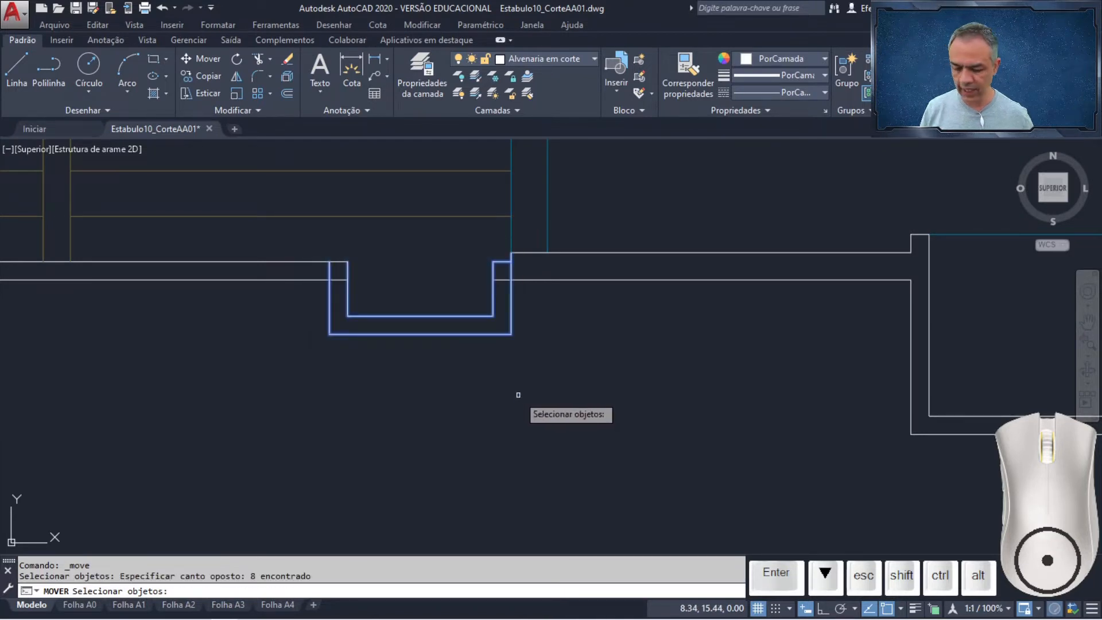
key("Return")
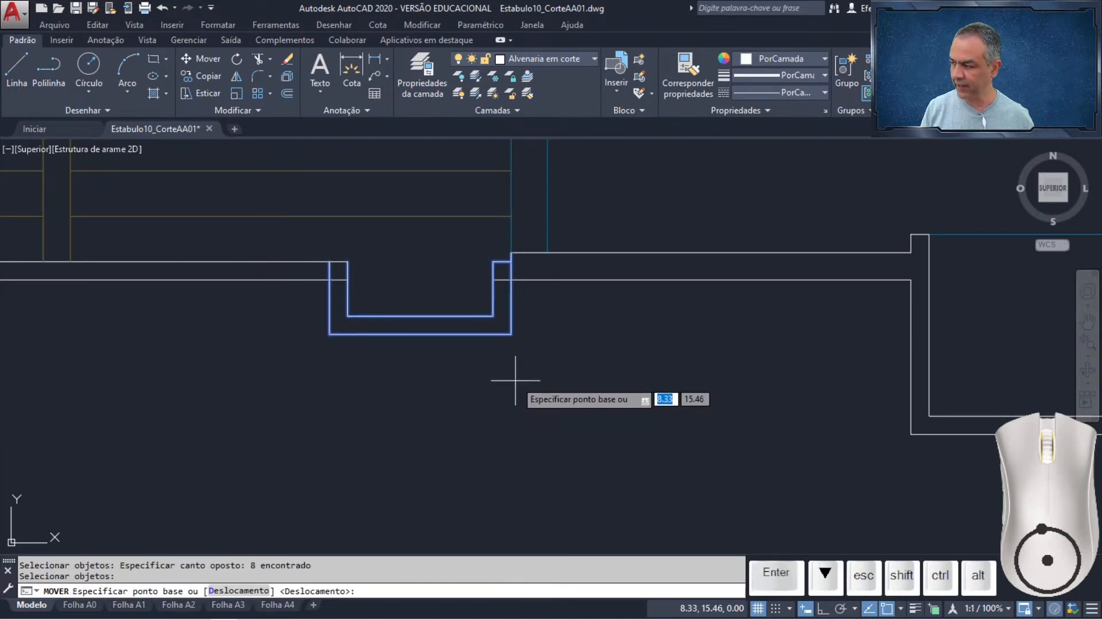
left_click(511, 261)
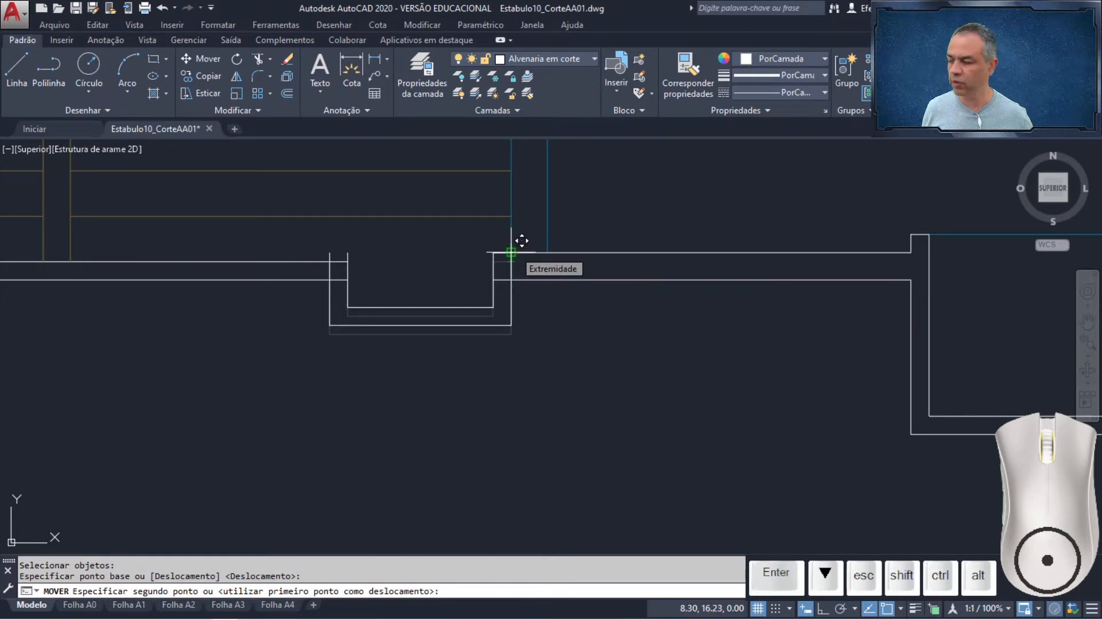
left_click(521, 241)
Erase the short leftover segment above the footbath's right wall and draw a line closing the top of its left wall.
scroll(425, 265, "up", 4)
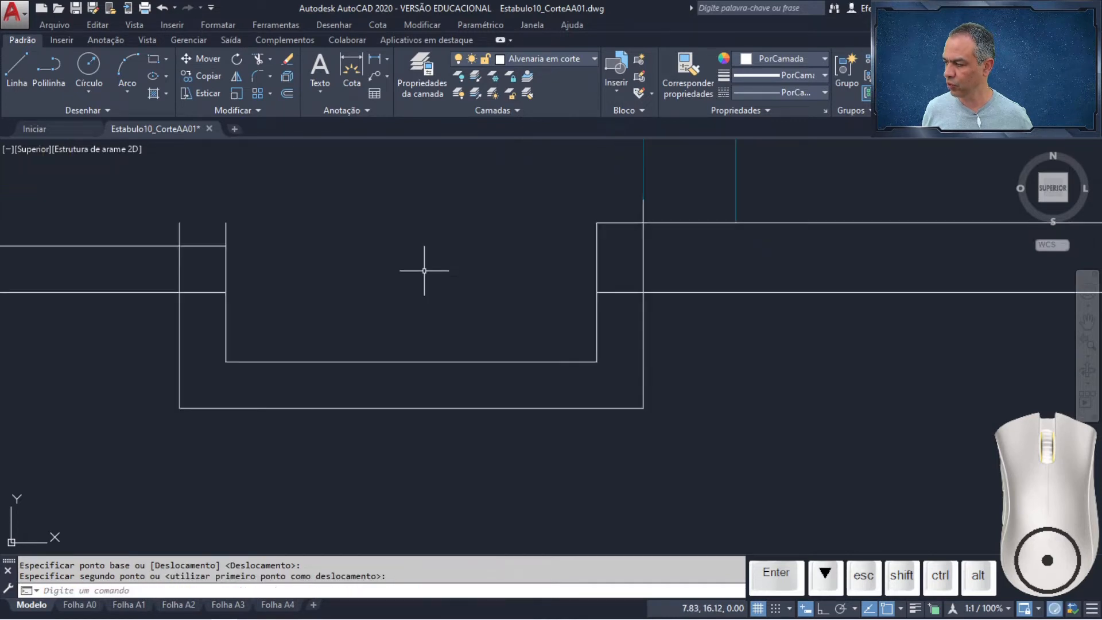
left_click(629, 274)
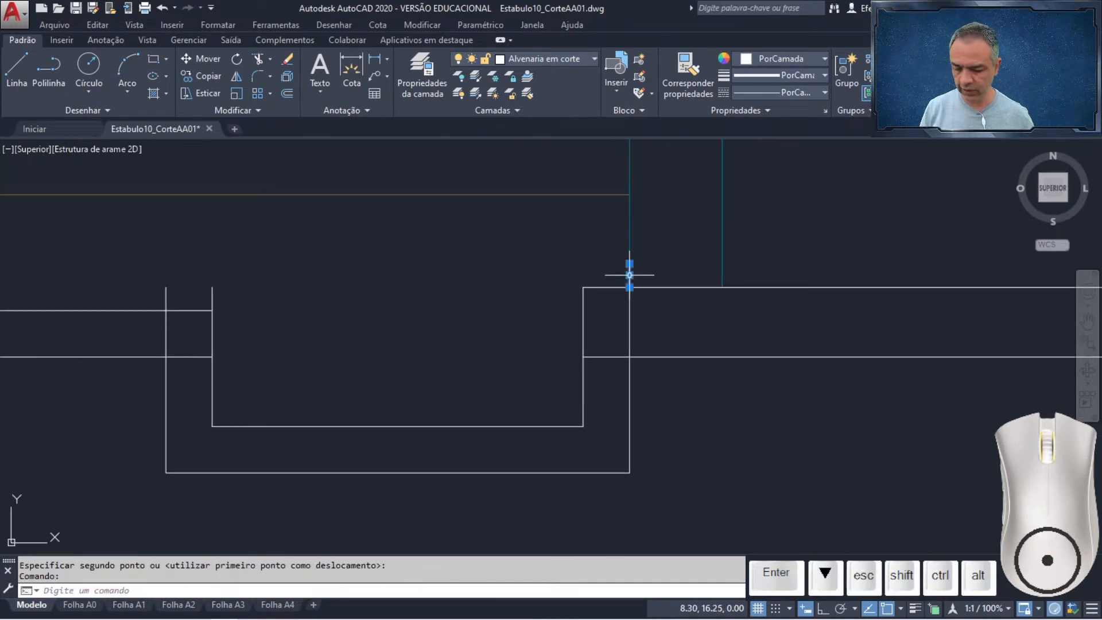
key("Delete")
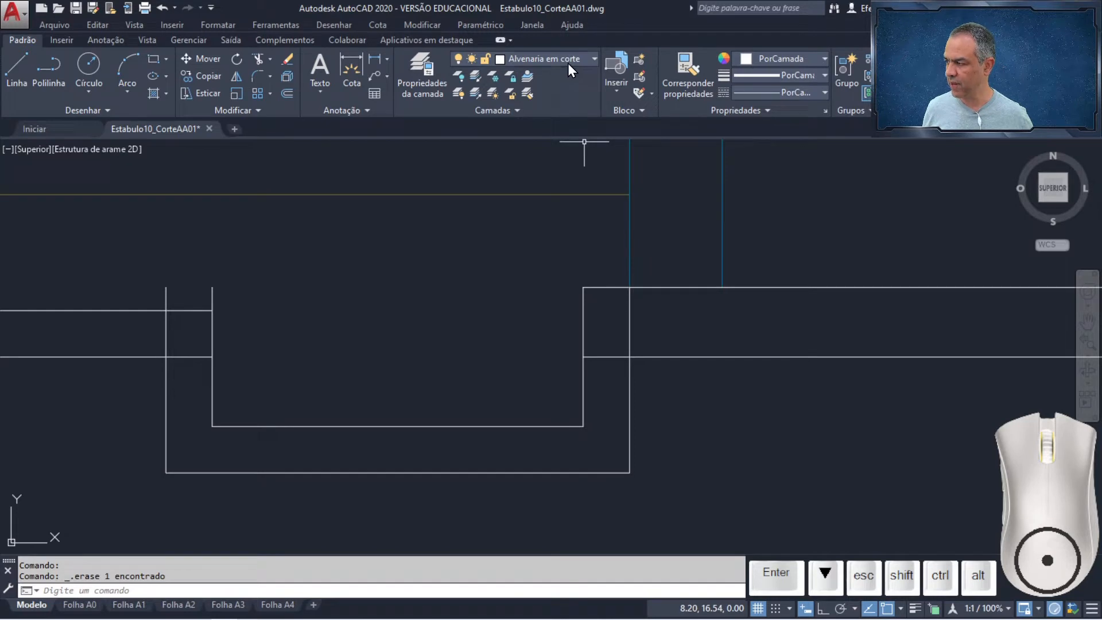
left_click(17, 73)
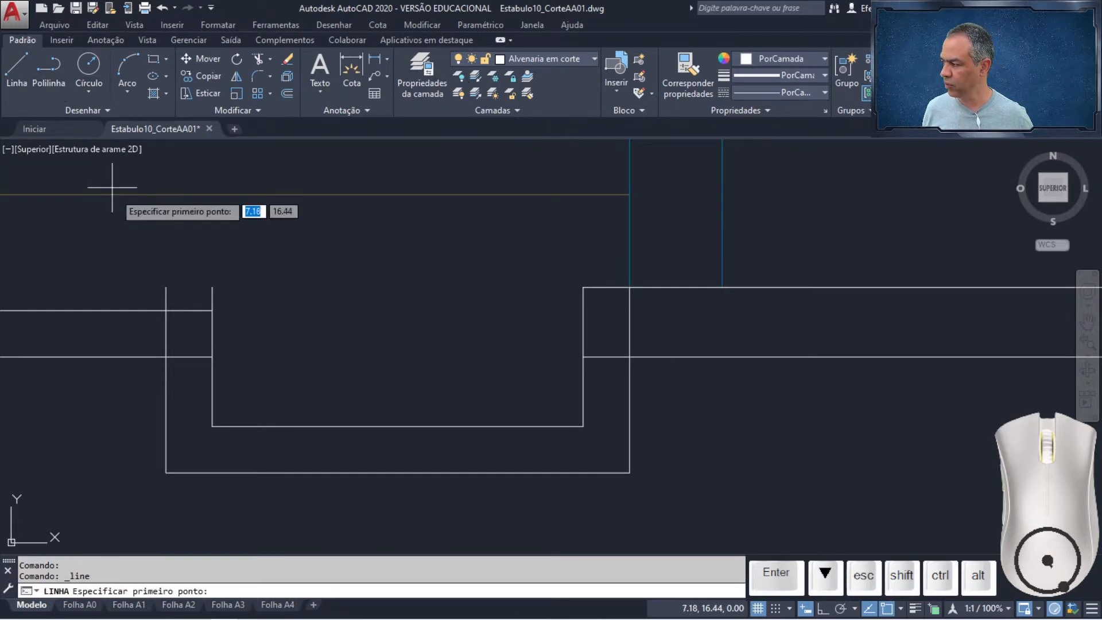
left_click(212, 287)
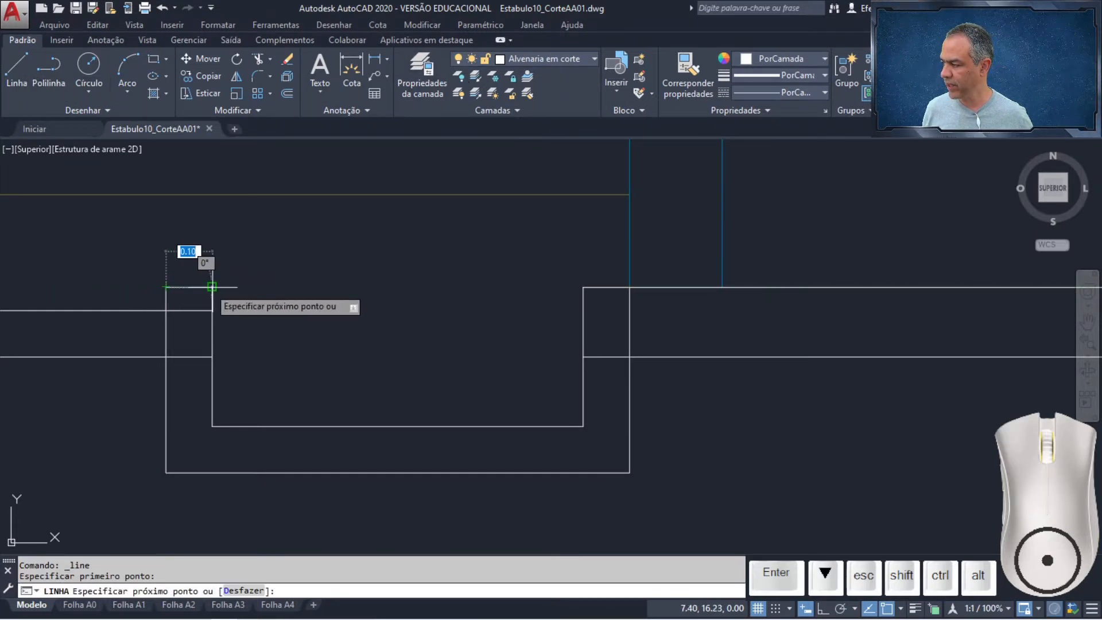
key("Escape")
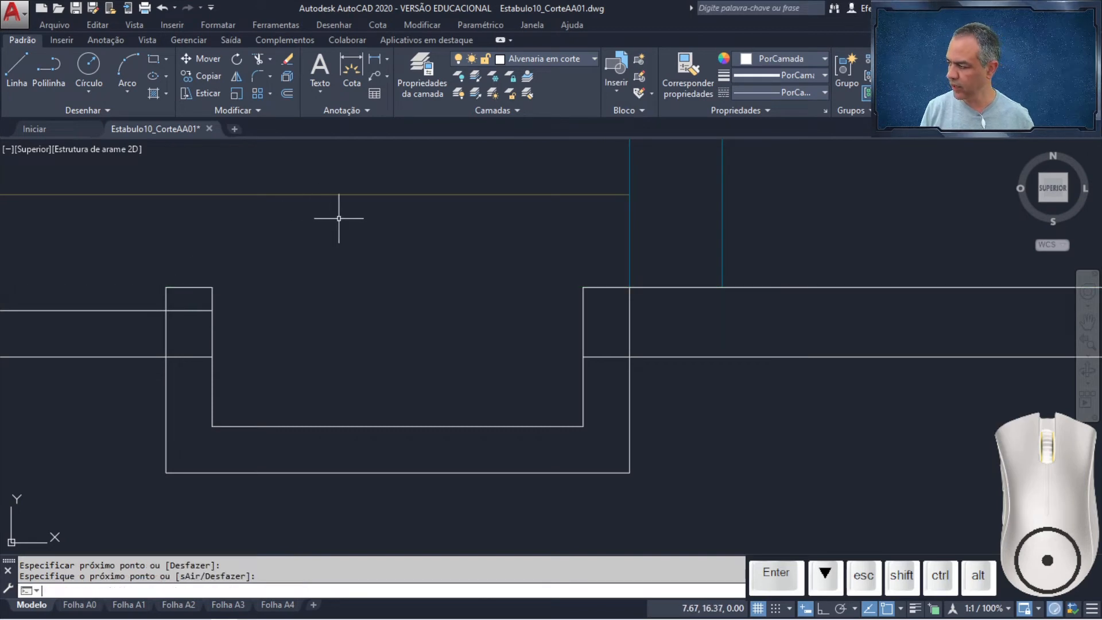
Trim the slab and wall lines crossing inside both footbath walls so that walls and slabs form one continuous cut outline.
left_click(256, 59)
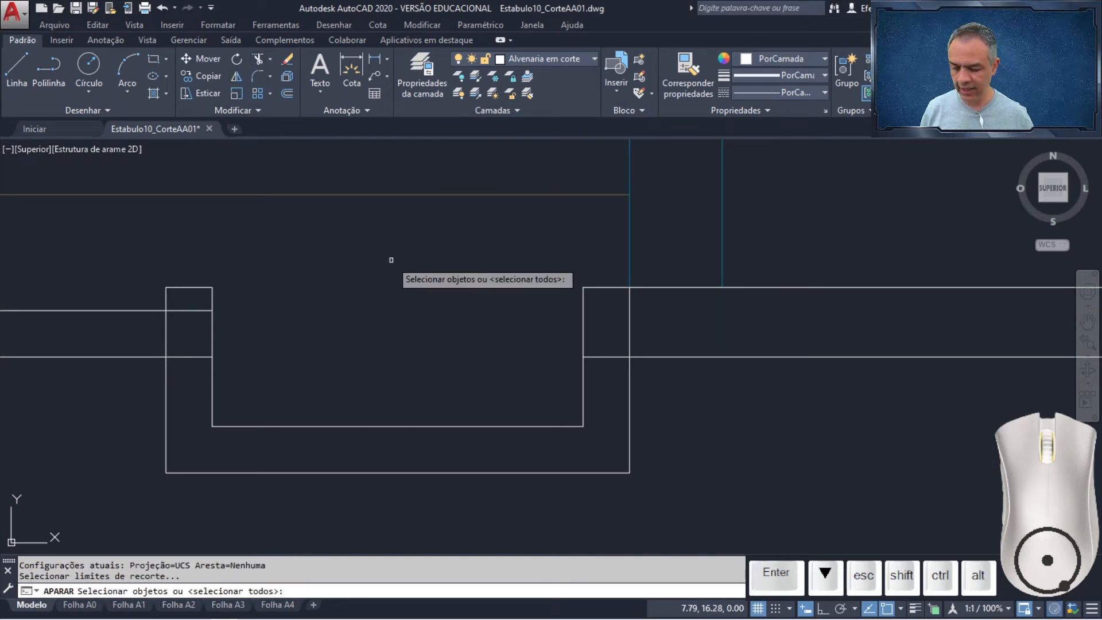
key("Return")
left_click(190, 294)
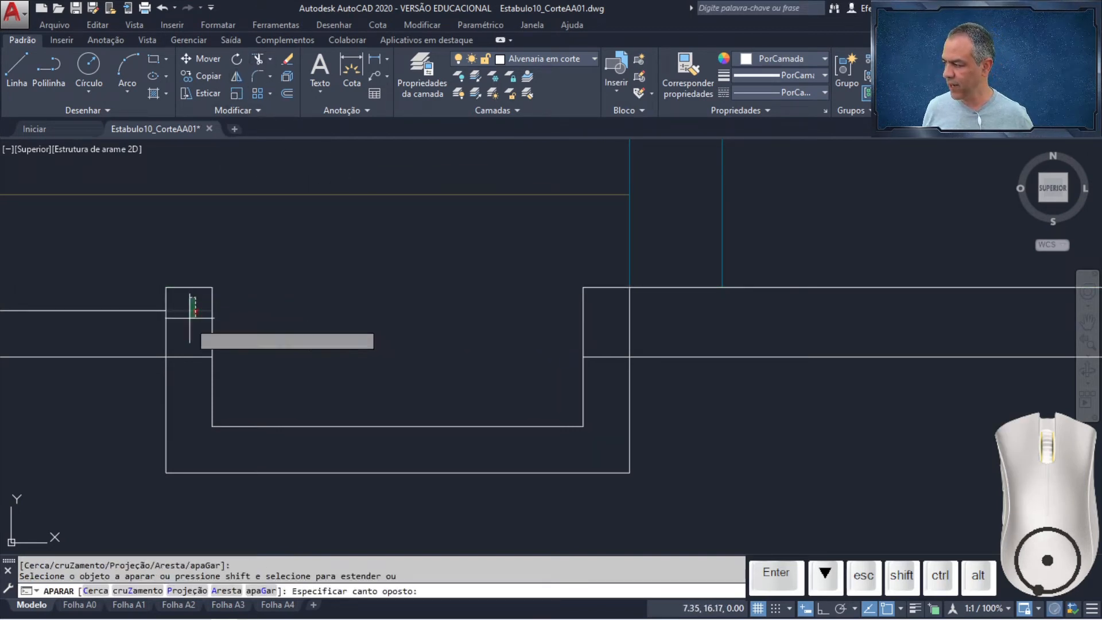
left_click(194, 333)
left_click(193, 332)
left_click(158, 335)
left_click(658, 348)
left_click(601, 346)
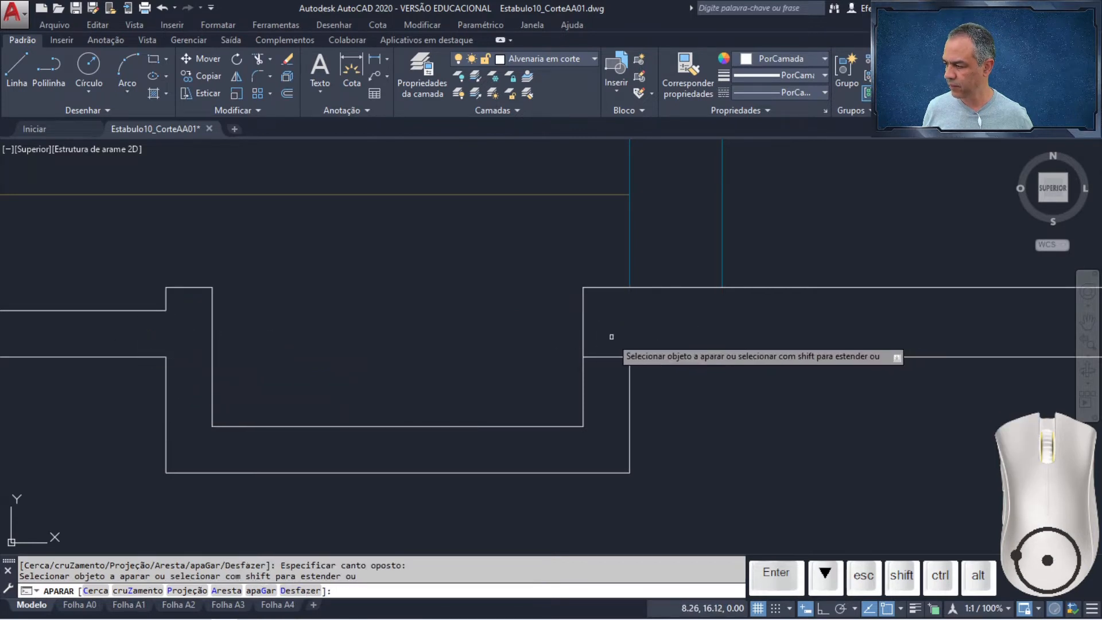
left_click(612, 337)
left_click(606, 387)
key("Return")
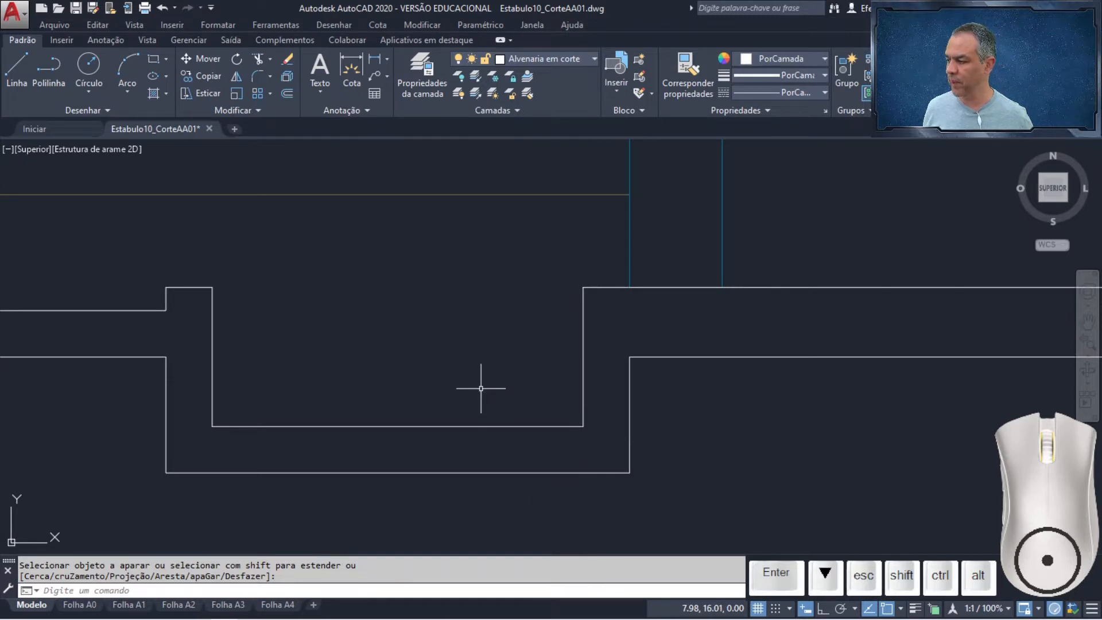
Set the NÍVEL attribute of the upper Pedilúvio's level symbol in the floor plan to -0,05.
scroll(481, 389, "down", 8)
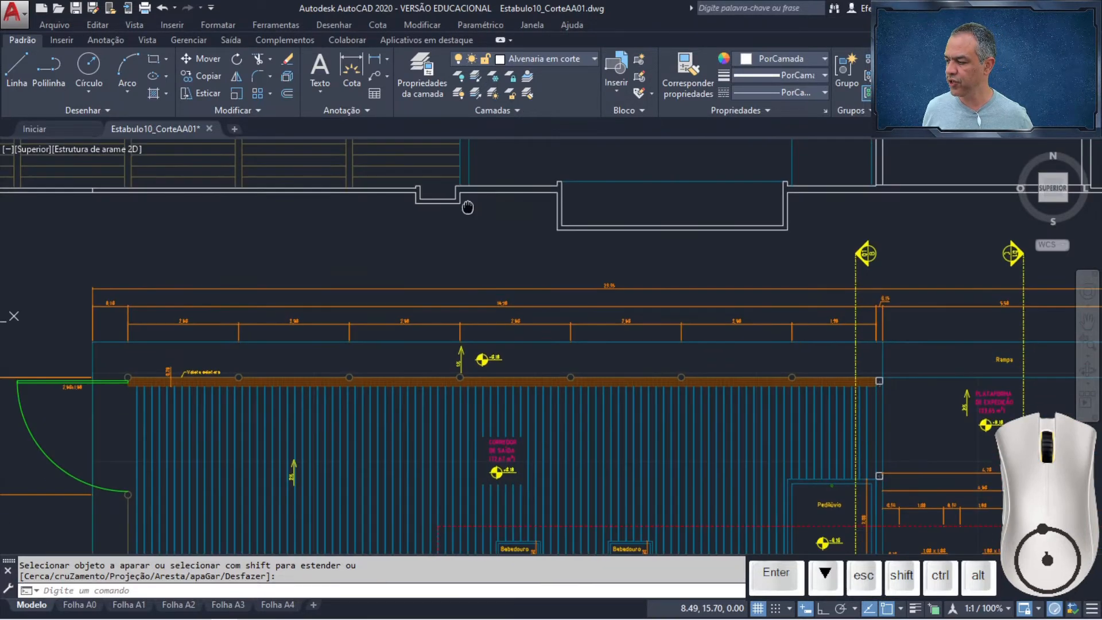
mouse_move(439, 530)
middle_mouse_down()
mouse_move(486, 284)
mouse_move(487, 310)
mouse_move(526, 384)
middle_mouse_up()
scroll(480, 298, "up", 10)
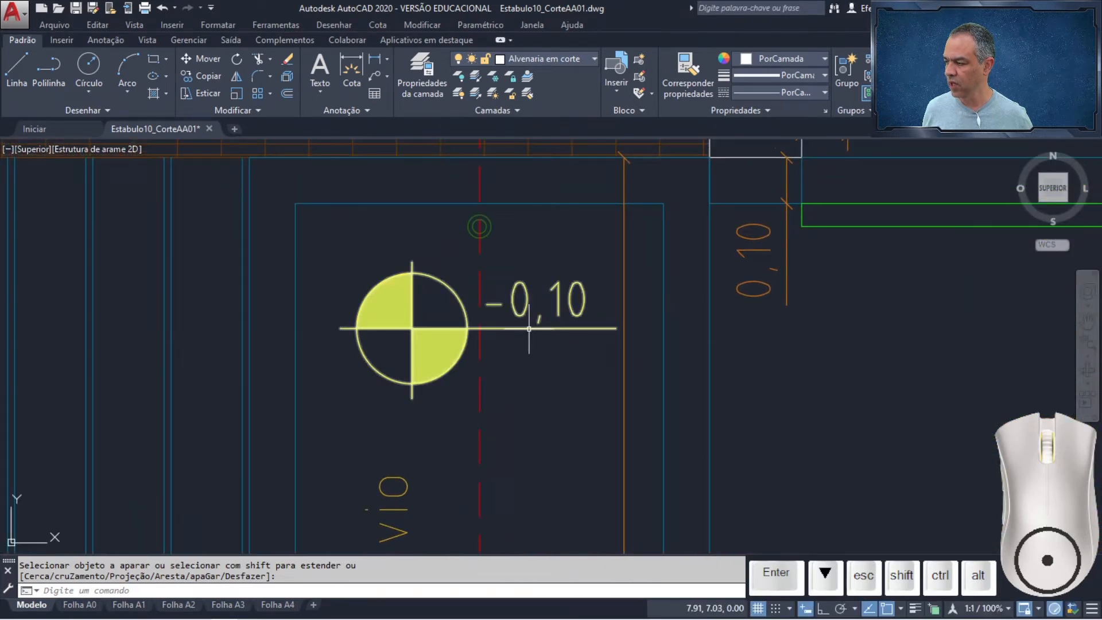
left_click(529, 329)
double_click(527, 329)
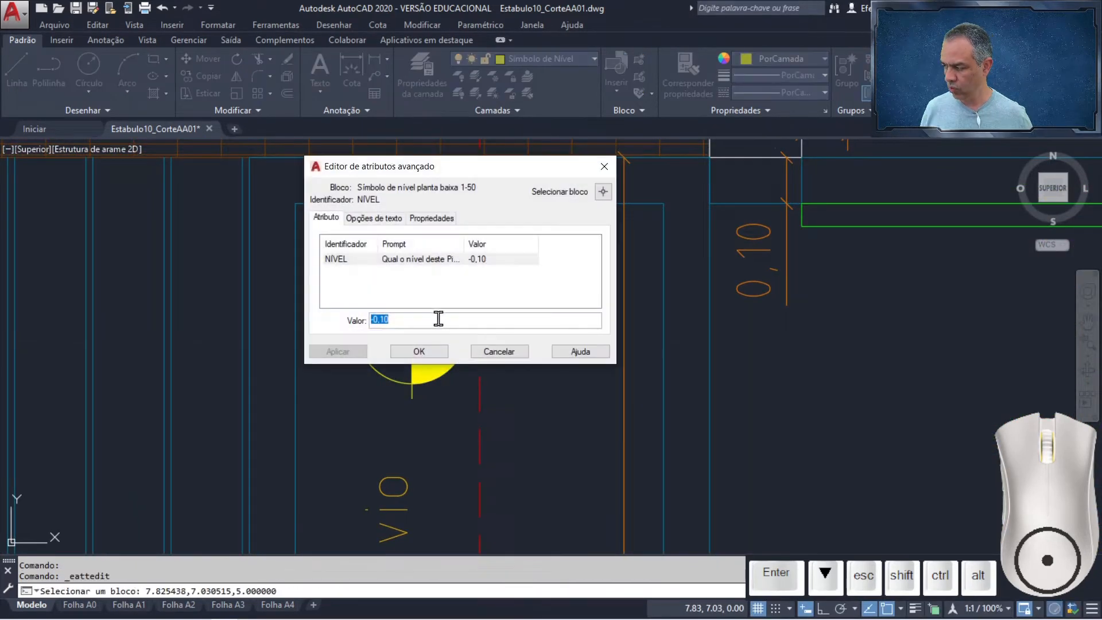
left_click(433, 318)
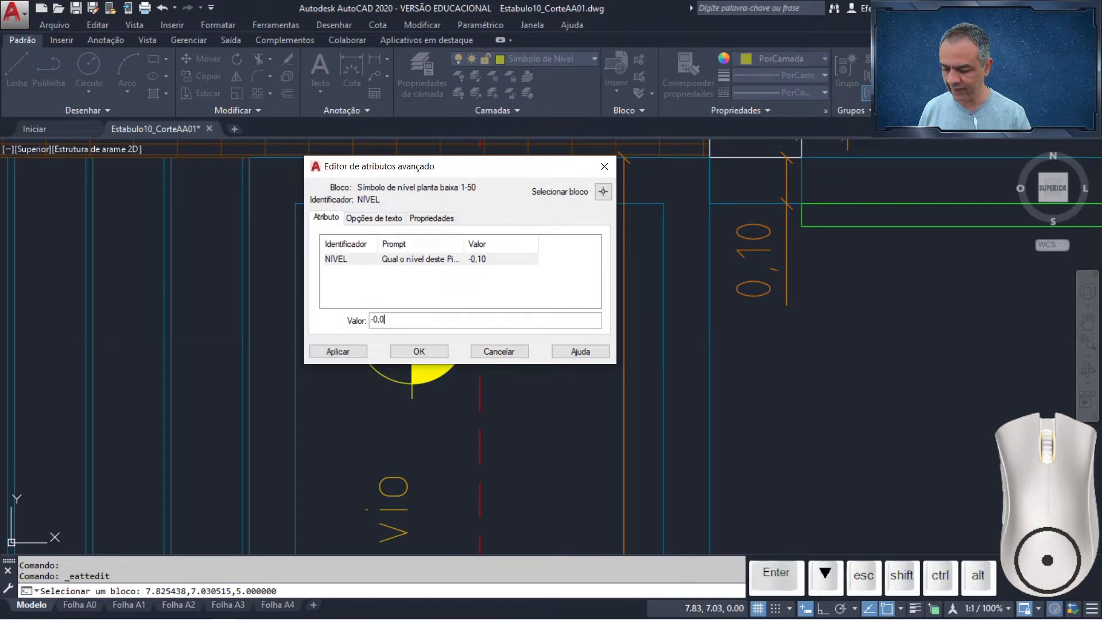
left_click(417, 351)
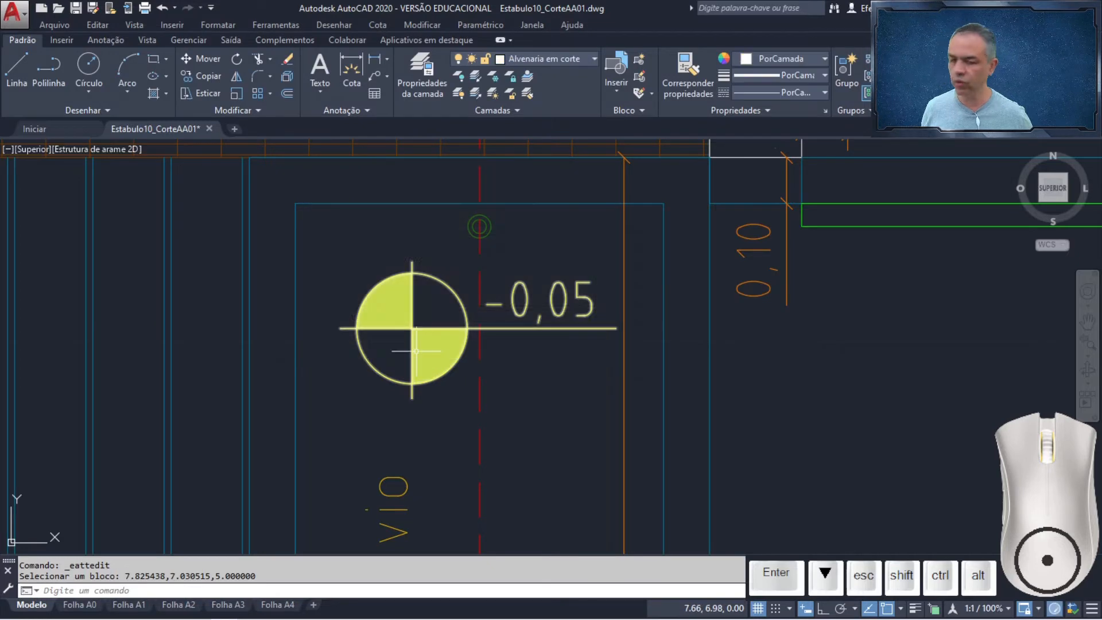
Set the NÍVEL attribute of the lower Pedilúvio's level symbol in the floor plan to -0,05, matching the upper one.
scroll(531, 399, "down", 5)
scroll(511, 367, "down", 2)
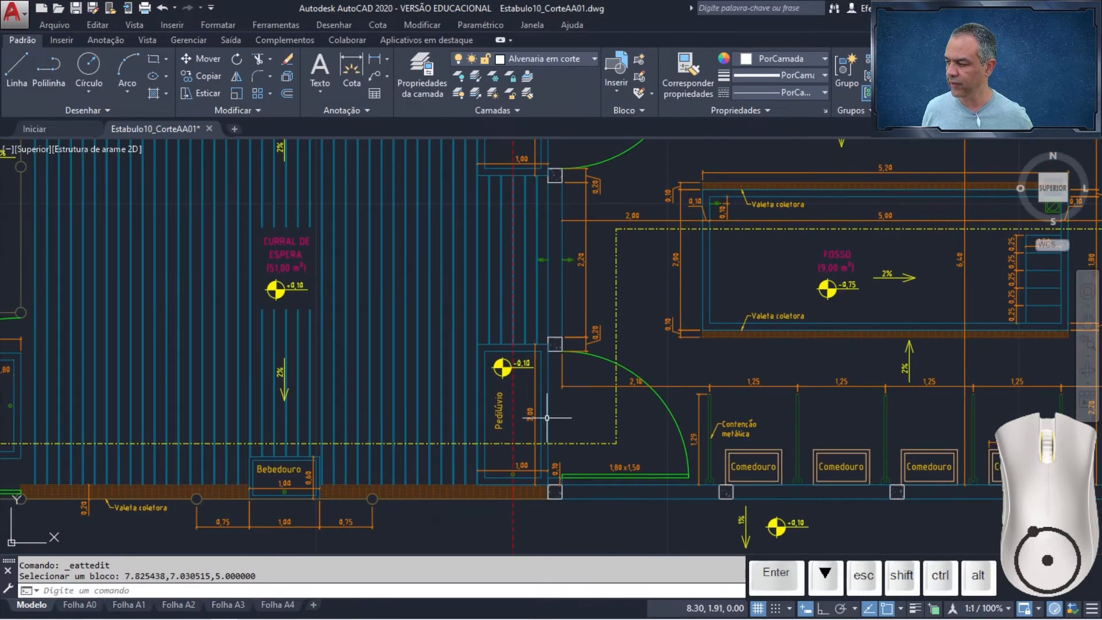
scroll(507, 320, "up", 8)
middle_click_drag(506, 320, 493, 431)
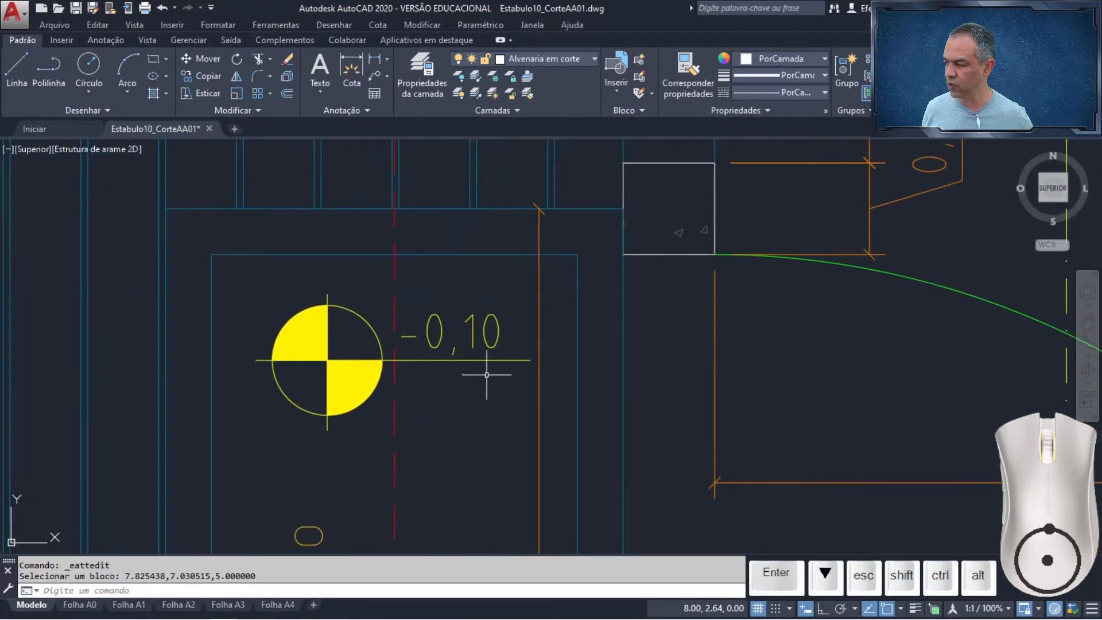
double_click(491, 331)
left_click(434, 320)
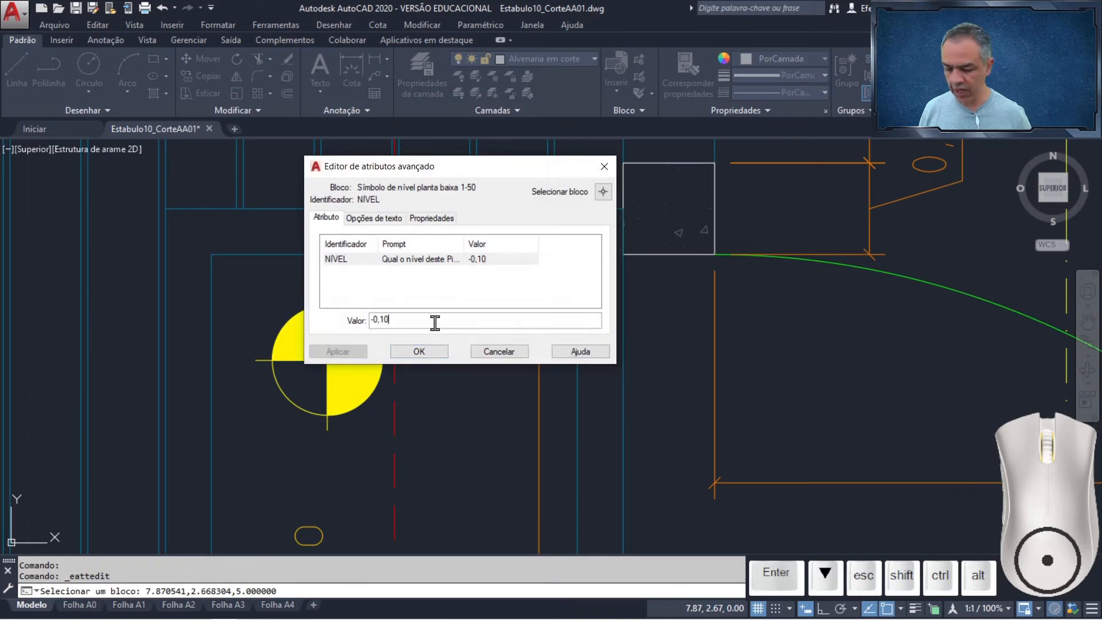
type("0")
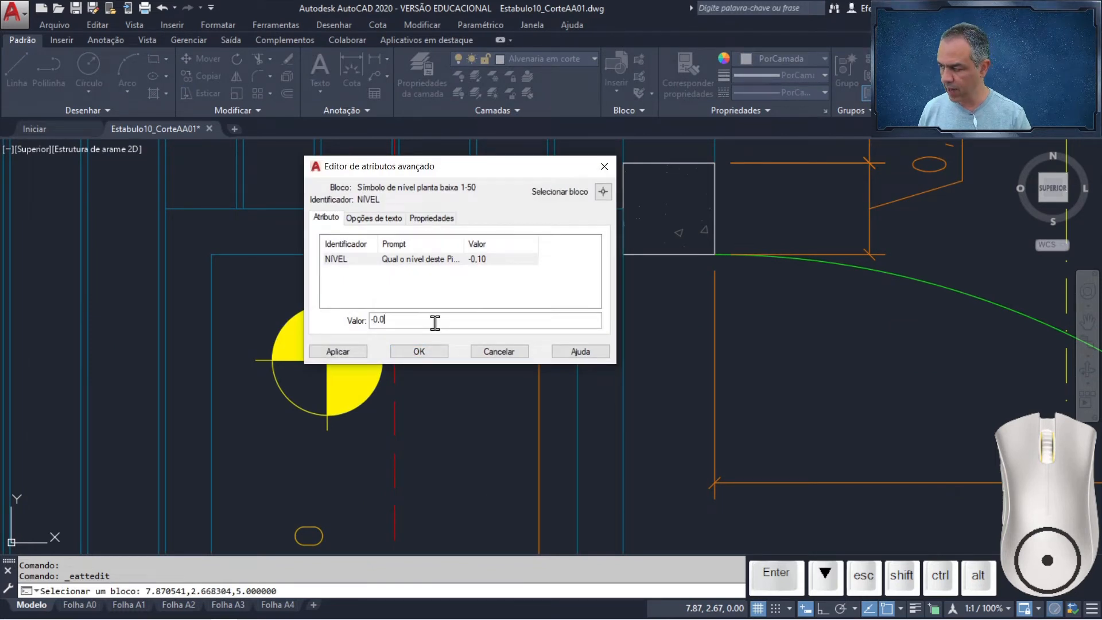
left_click(418, 351)
On layer Alvenaria em vista, draw a line across the footbath's opening in section AA, joining the inner top corners of both walls.
scroll(484, 333, "down", 6)
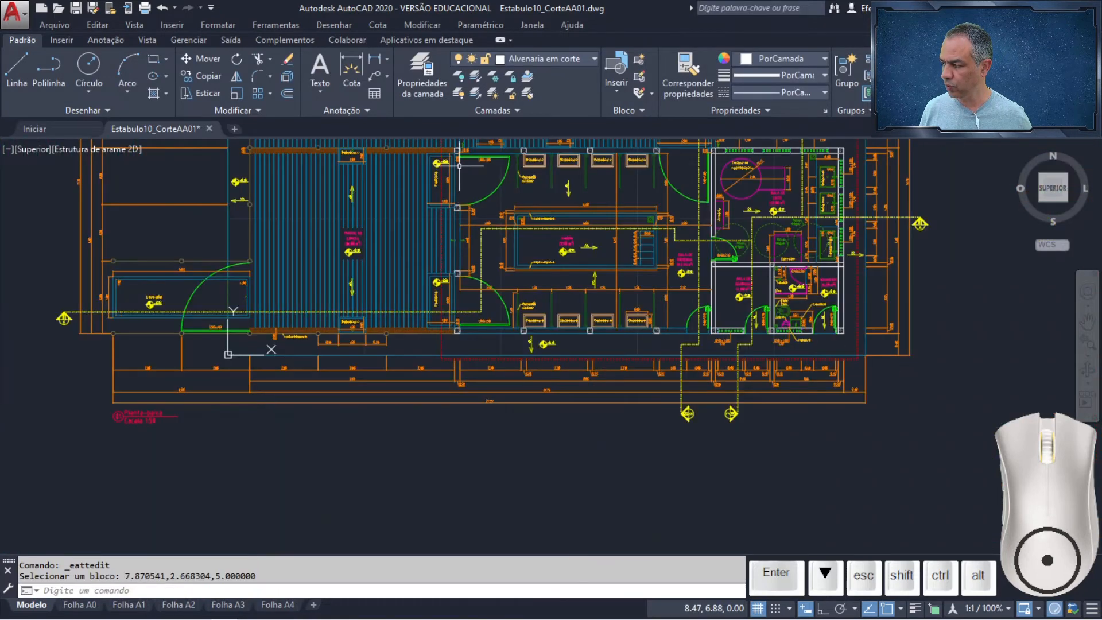
mouse_move(459, 166)
middle_mouse_down()
mouse_move(551, 259)
mouse_move(608, 462)
middle_mouse_up()
middle_click_drag(620, 382, 604, 482)
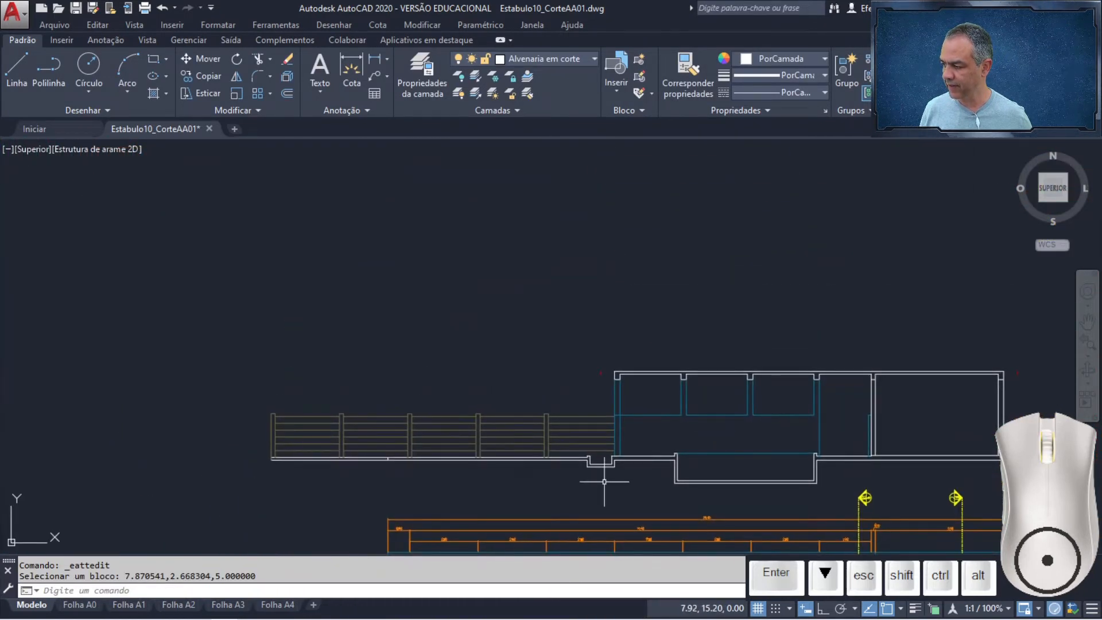
scroll(604, 481, "up", 6)
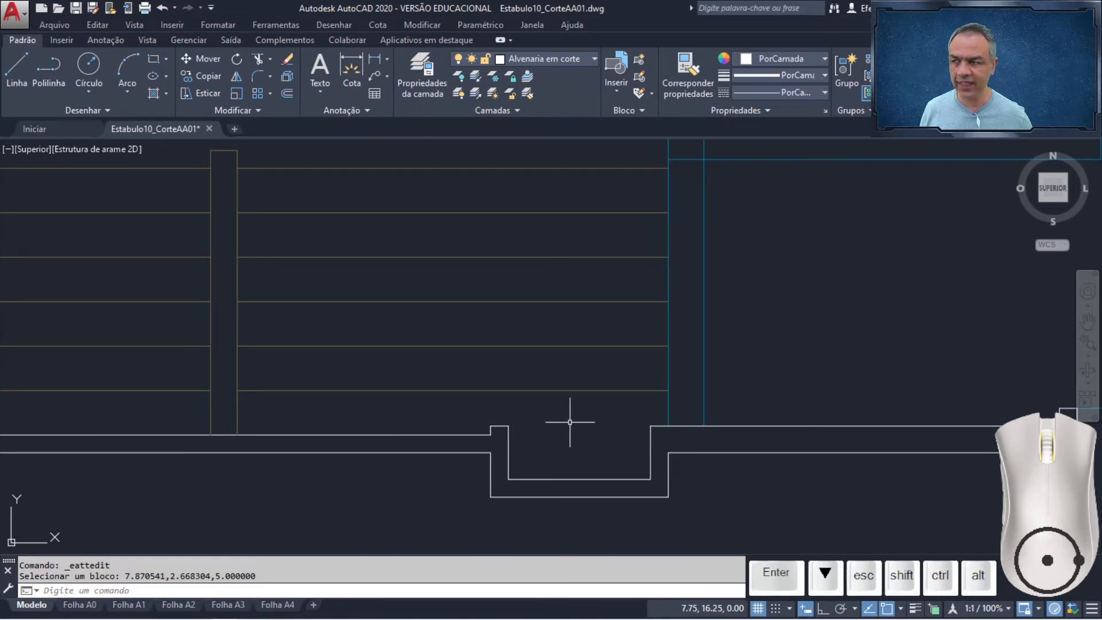
left_click(578, 57)
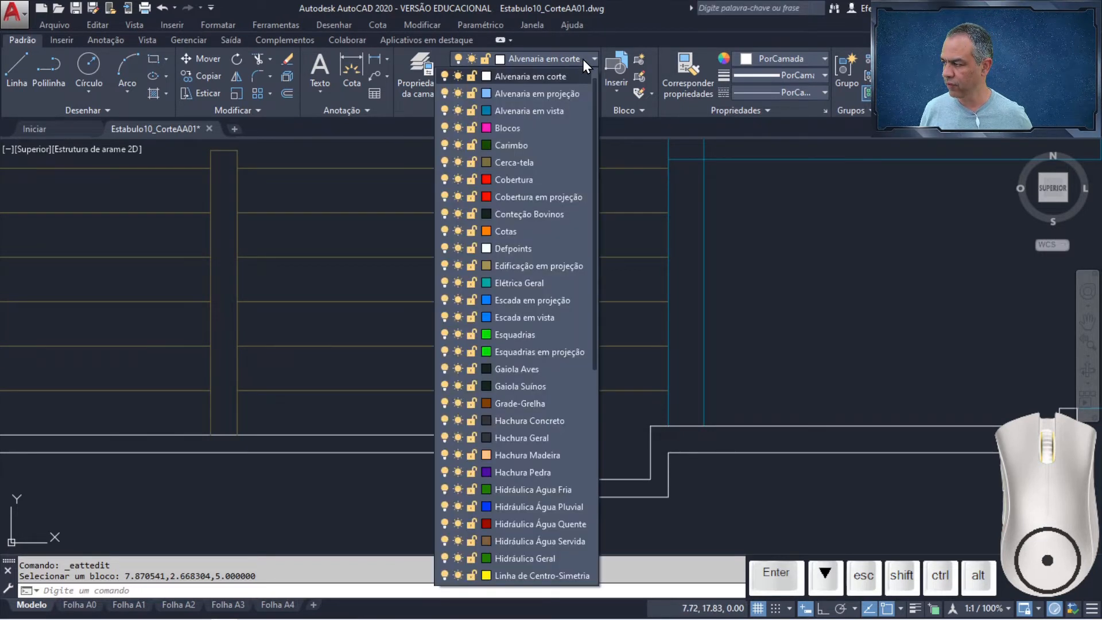
left_click(564, 111)
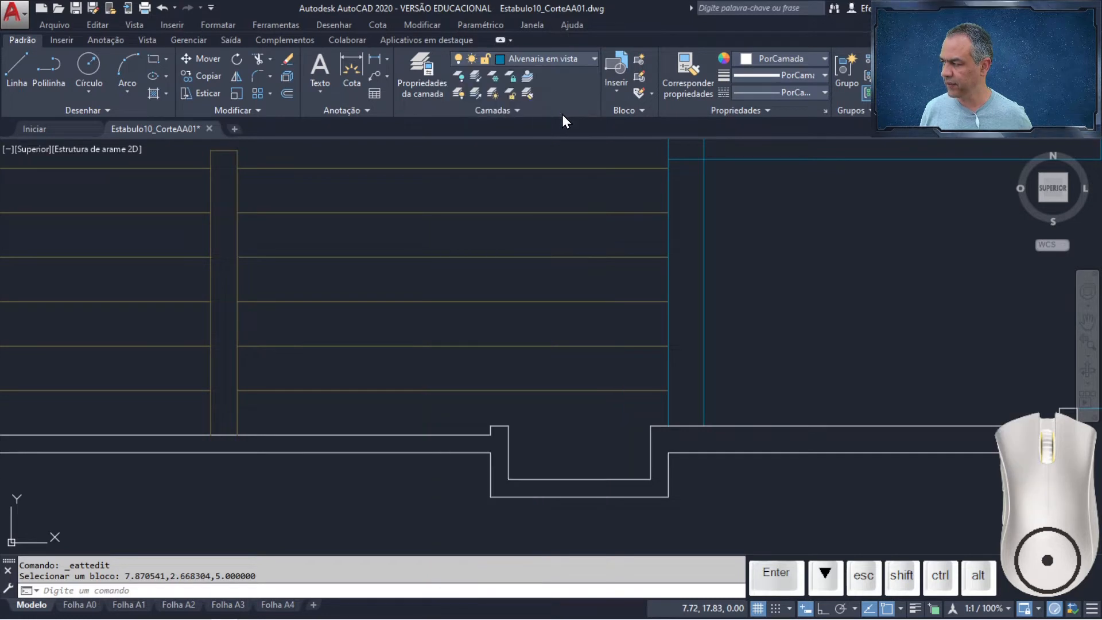
left_click(3, 72)
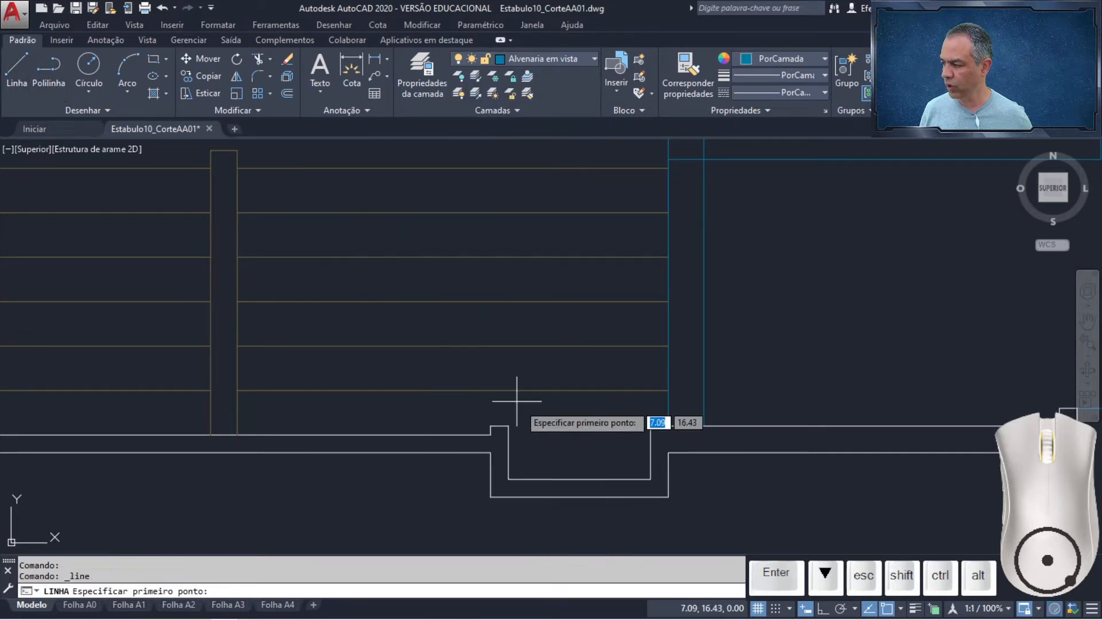
left_click(509, 426)
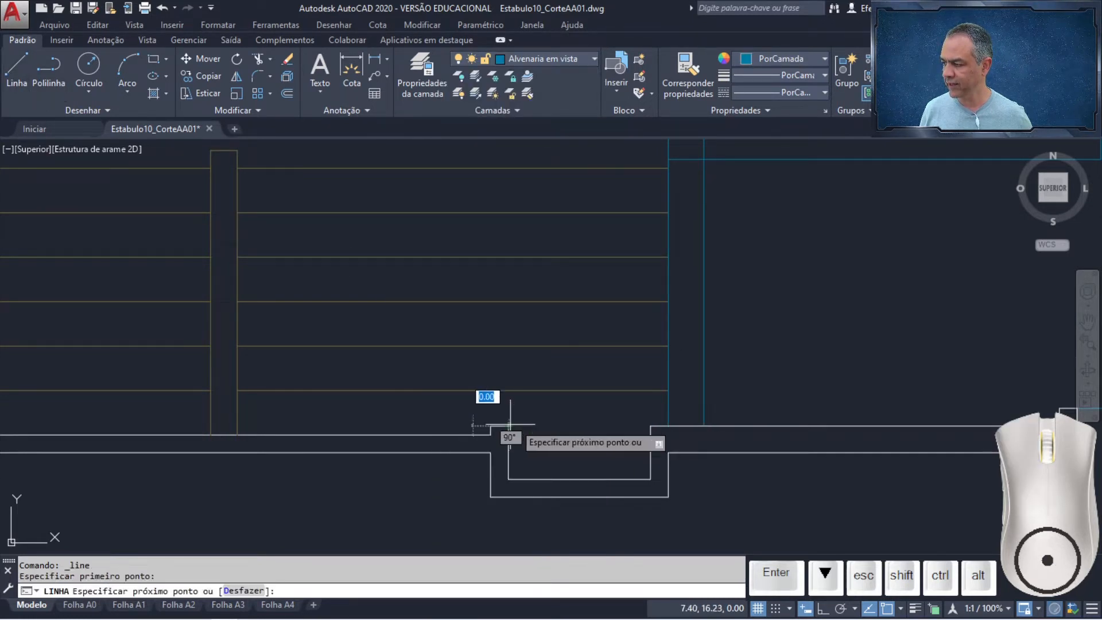
left_click(650, 426)
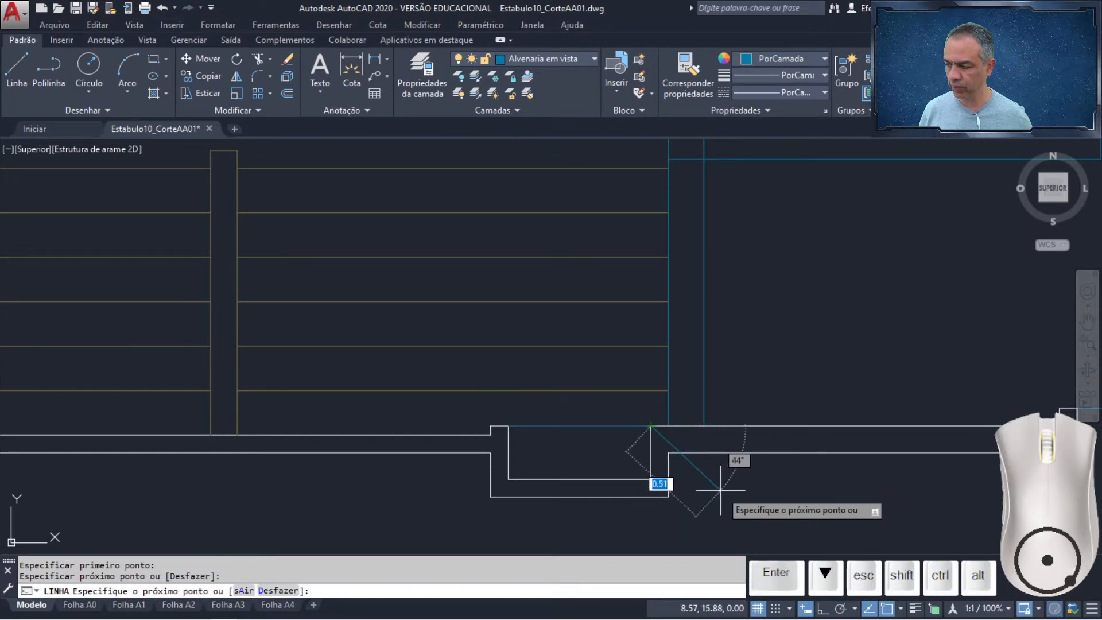
key("Return")
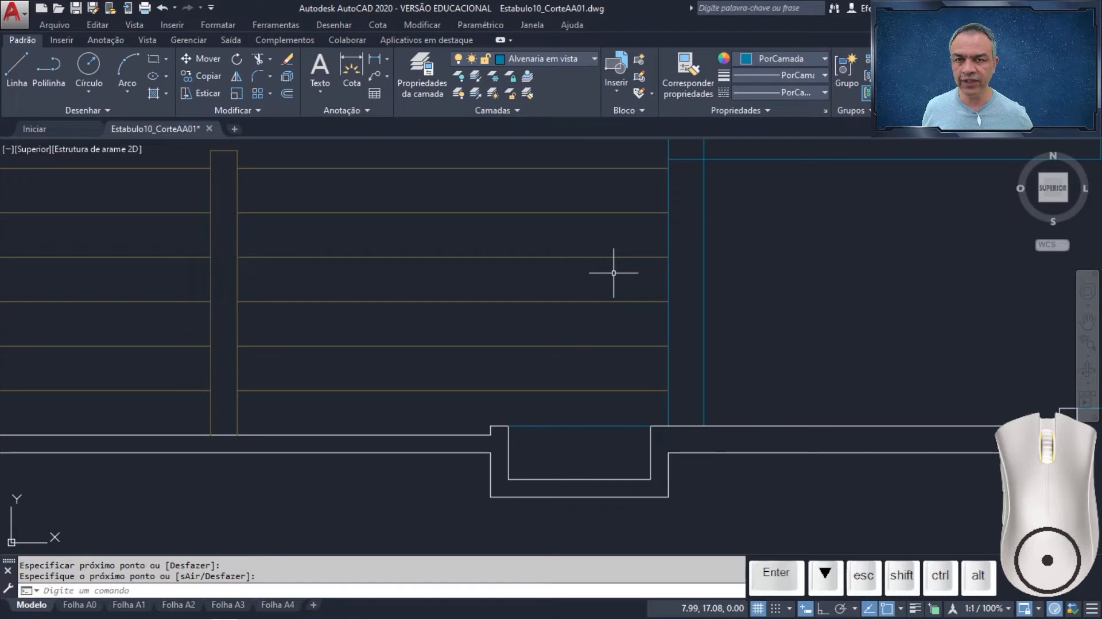
On layer Alvenaria em corte, draw vertical construction lines through the Lava-pés' outer and inner wall faces where the section line crosses them.
left_click(584, 61)
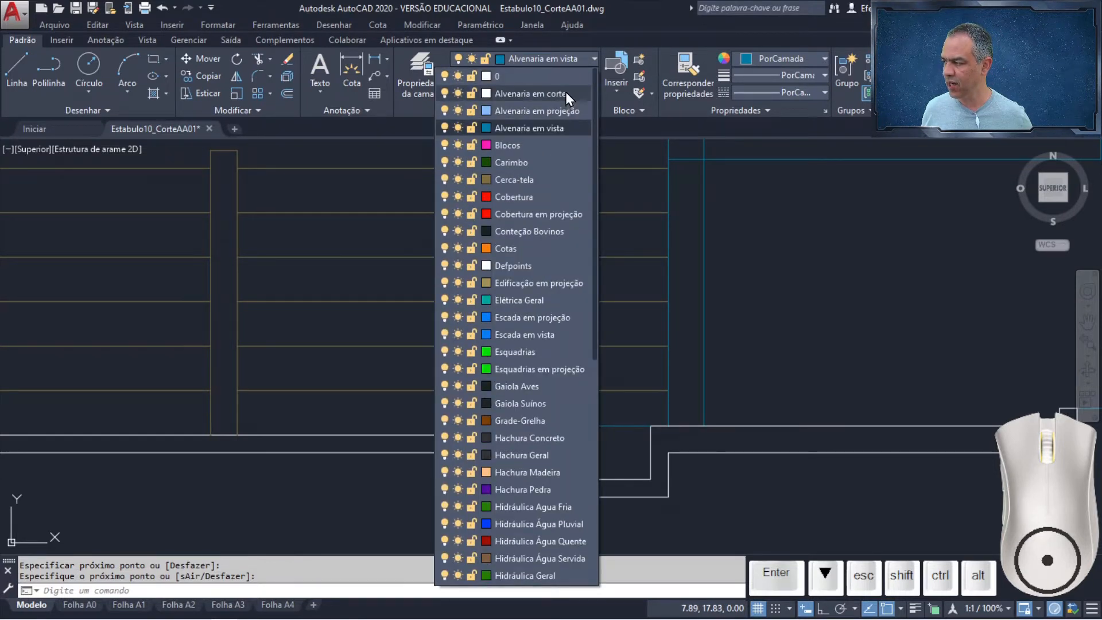
left_click(566, 93)
left_click(106, 112)
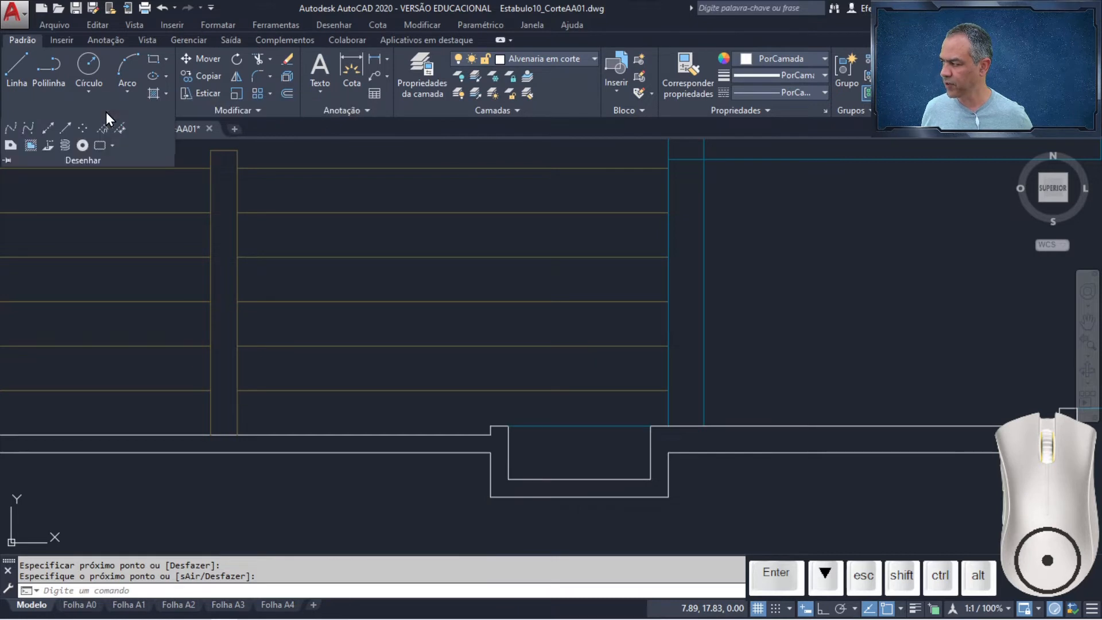
left_click(48, 128)
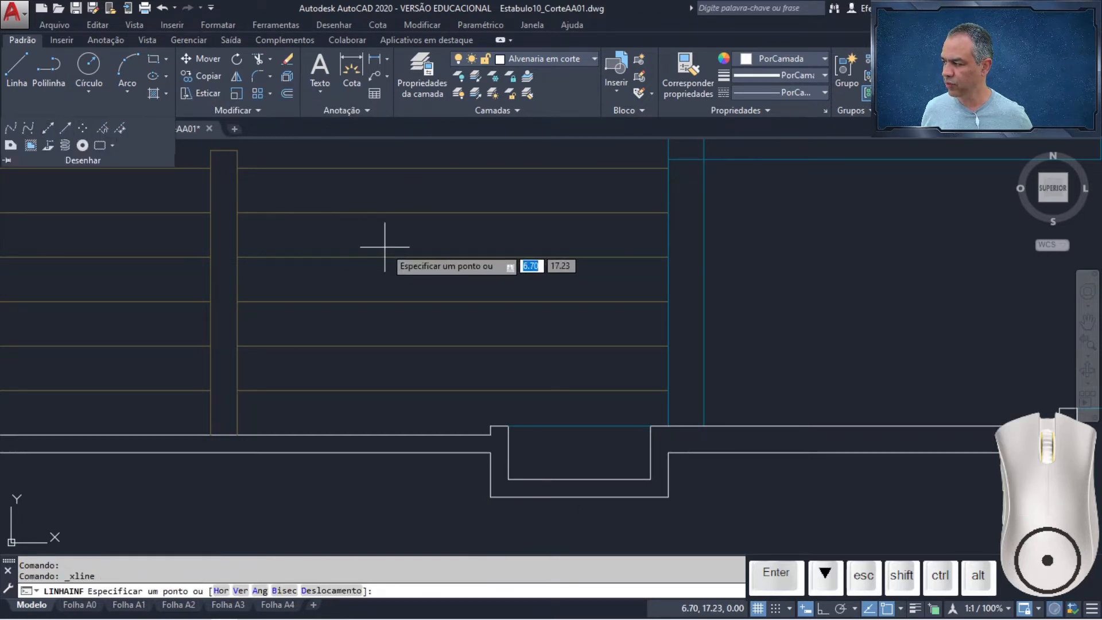
key("Down")
key("Down")
key("Down")
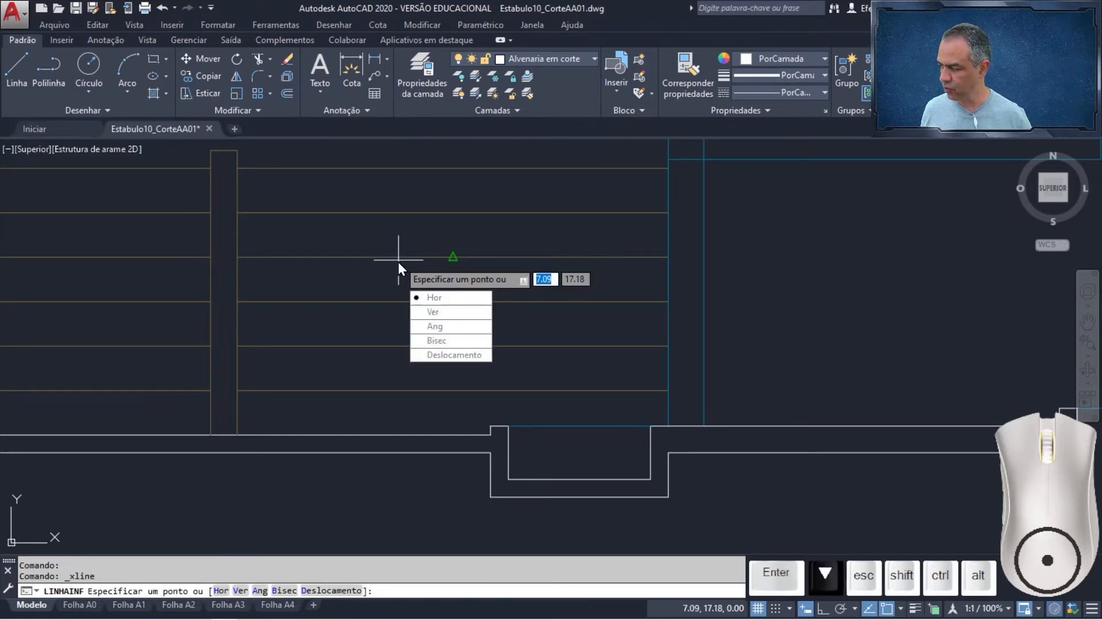
key("Return")
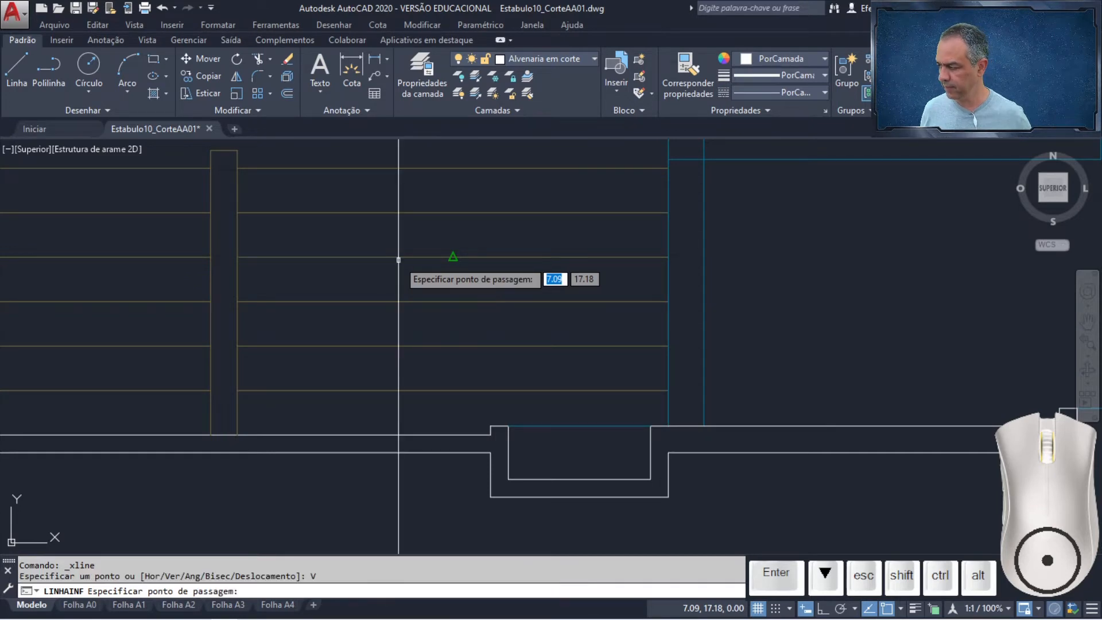
scroll(367, 359, "down", 4)
middle_click_drag(367, 359, 540, 162)
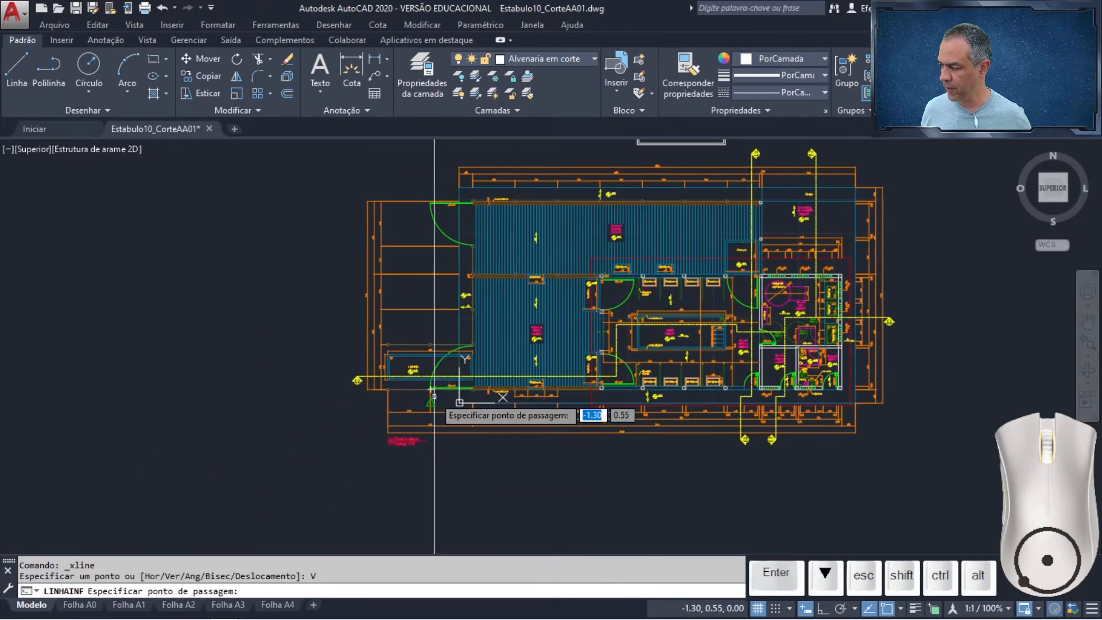
scroll(440, 391, "up", 8)
mouse_move(491, 327)
middle_mouse_down()
mouse_move(500, 348)
mouse_move(690, 409)
middle_mouse_up()
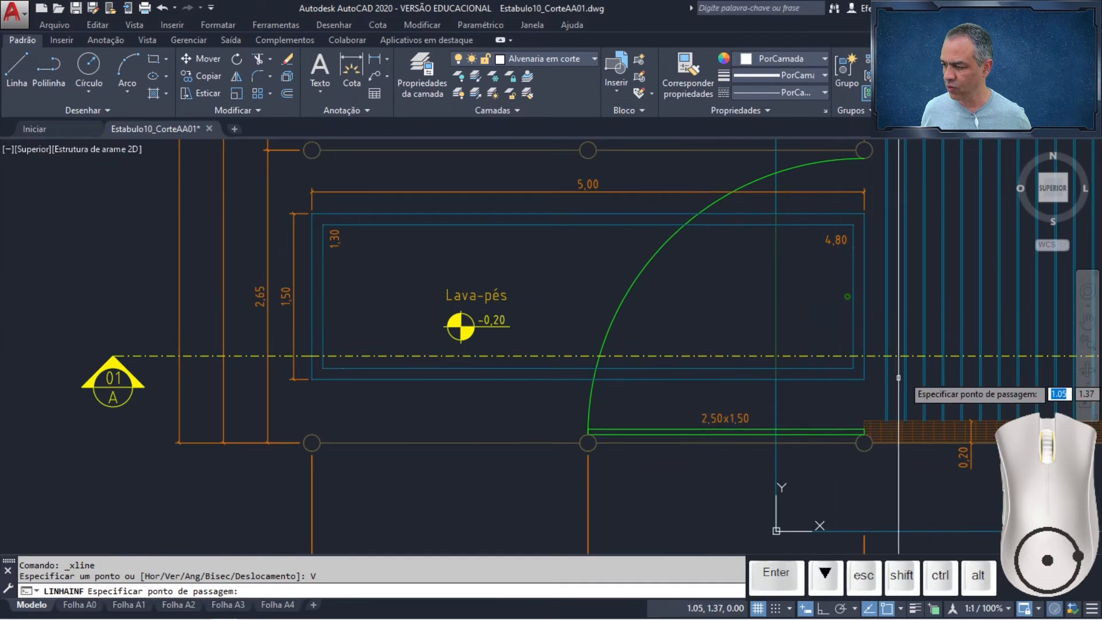
left_click(864, 356)
left_click(854, 355)
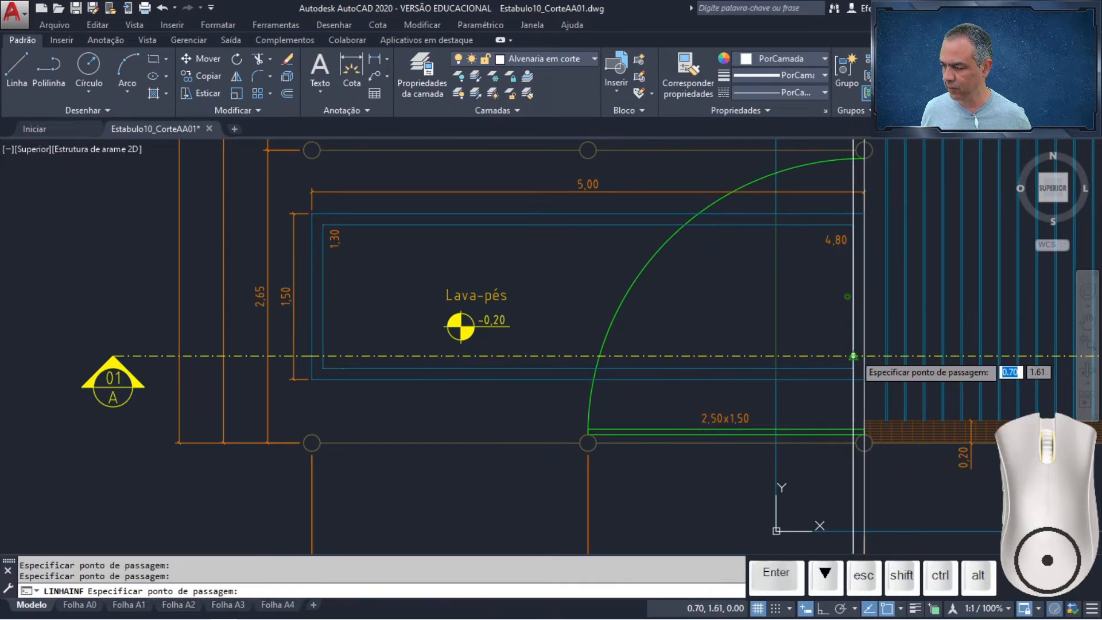
left_click(323, 355)
left_click(311, 355)
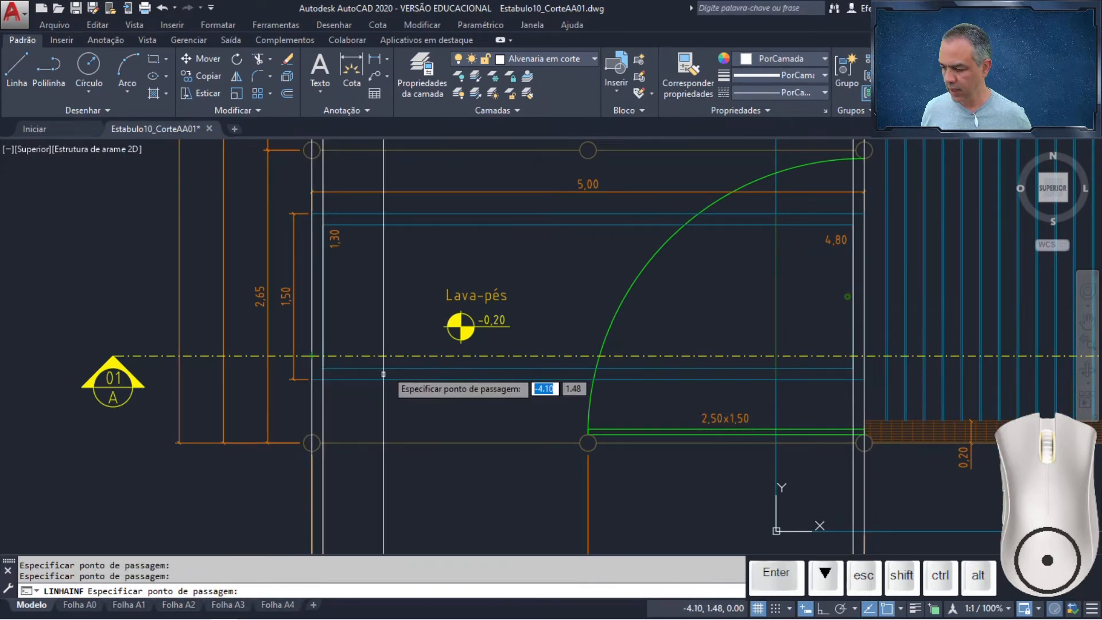
key("Return")
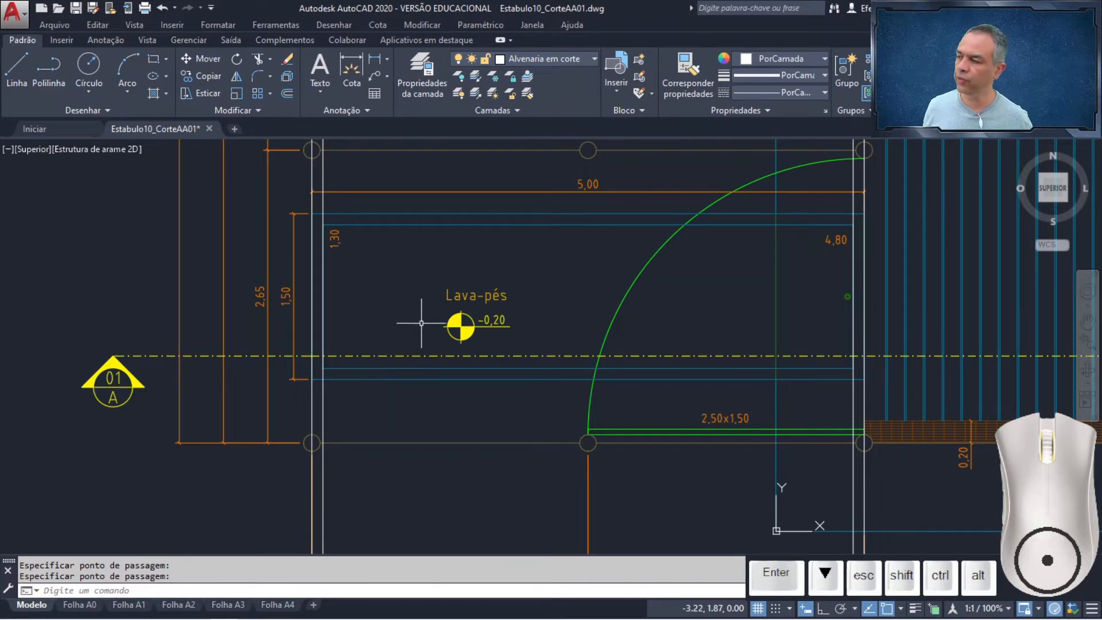
Offset the top line of the section's floor slab 0.2 downward to mark the Lava-pés floor level.
scroll(421, 322, "down", 5)
scroll(490, 319, "up", 5)
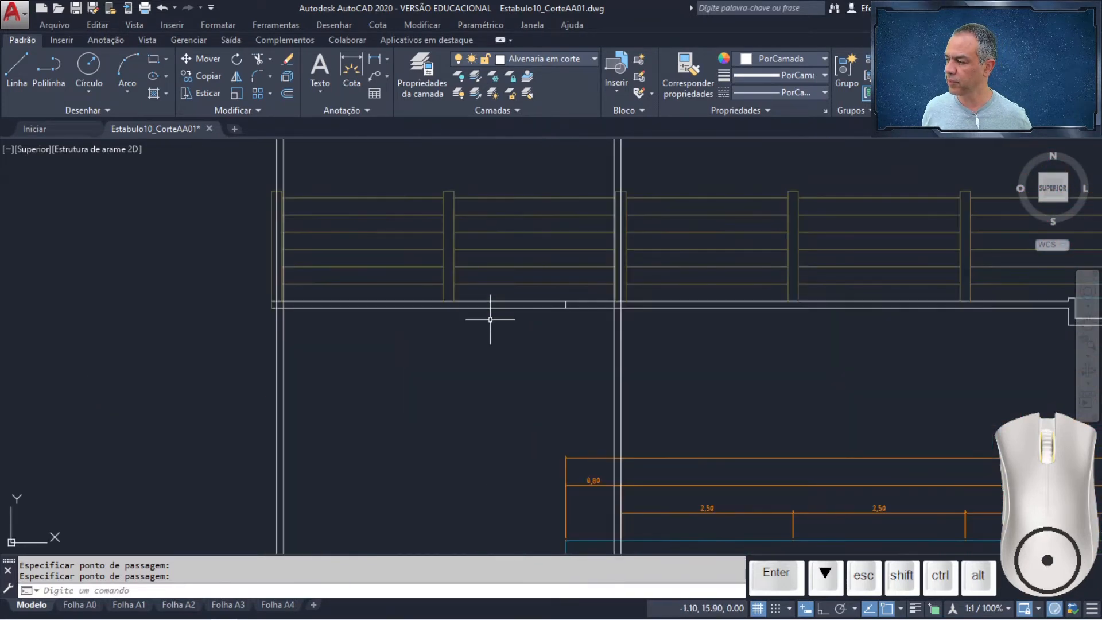
scroll(491, 320, "up", 3)
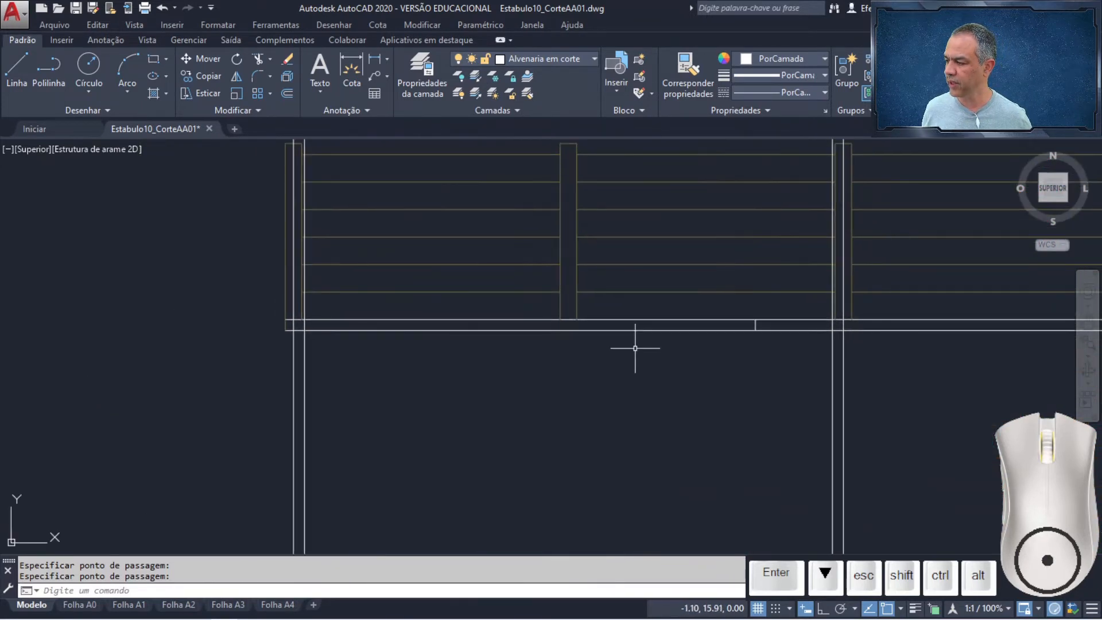
left_click(287, 93)
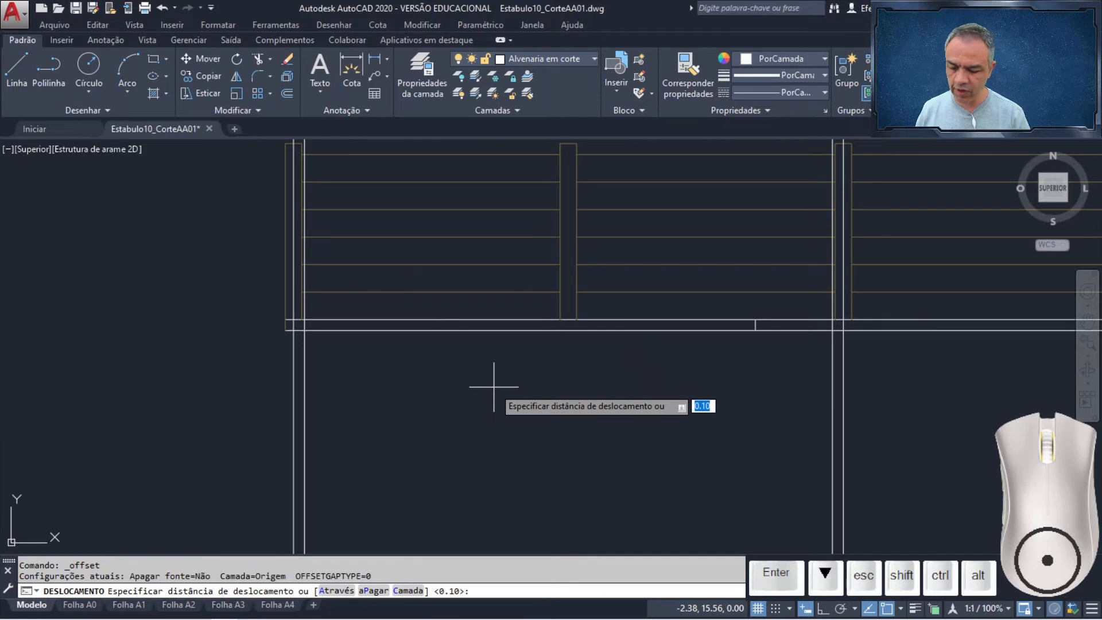
type("0.2")
key("Return")
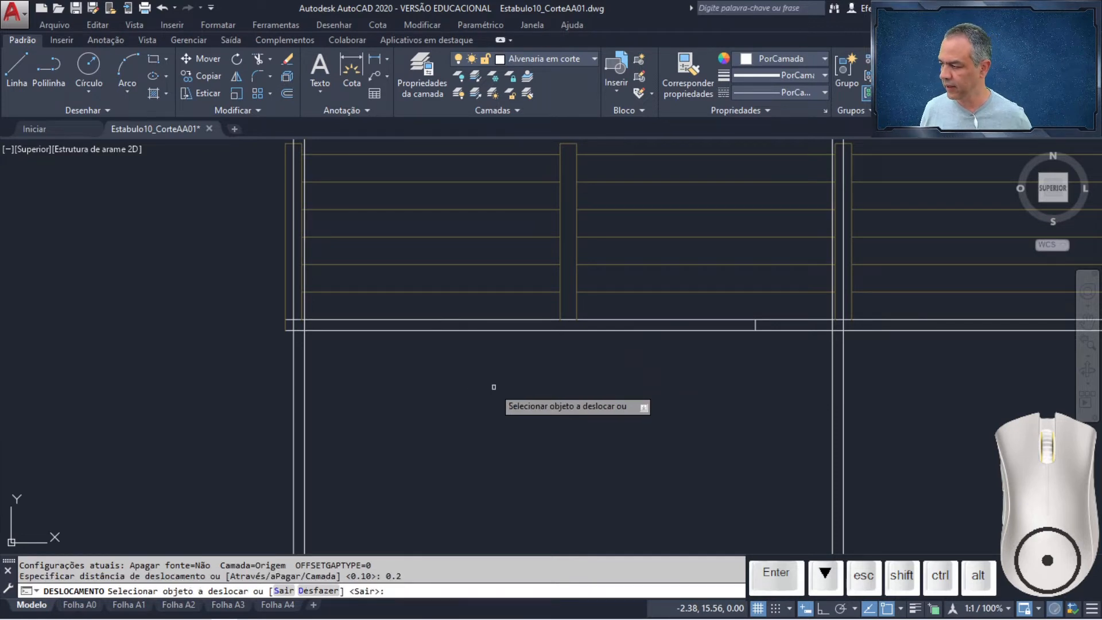
left_click(502, 330)
left_click(514, 424)
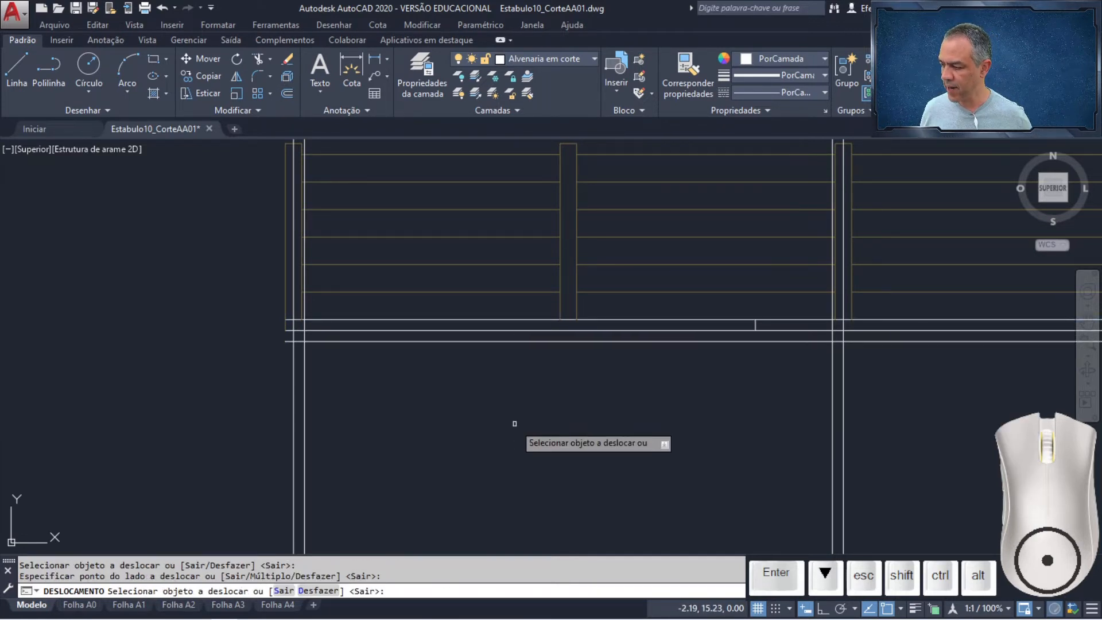
key("Return")
Offset the Lava-pés floor line 0.1 downward to form the underside of its bottom slab.
key("Return")
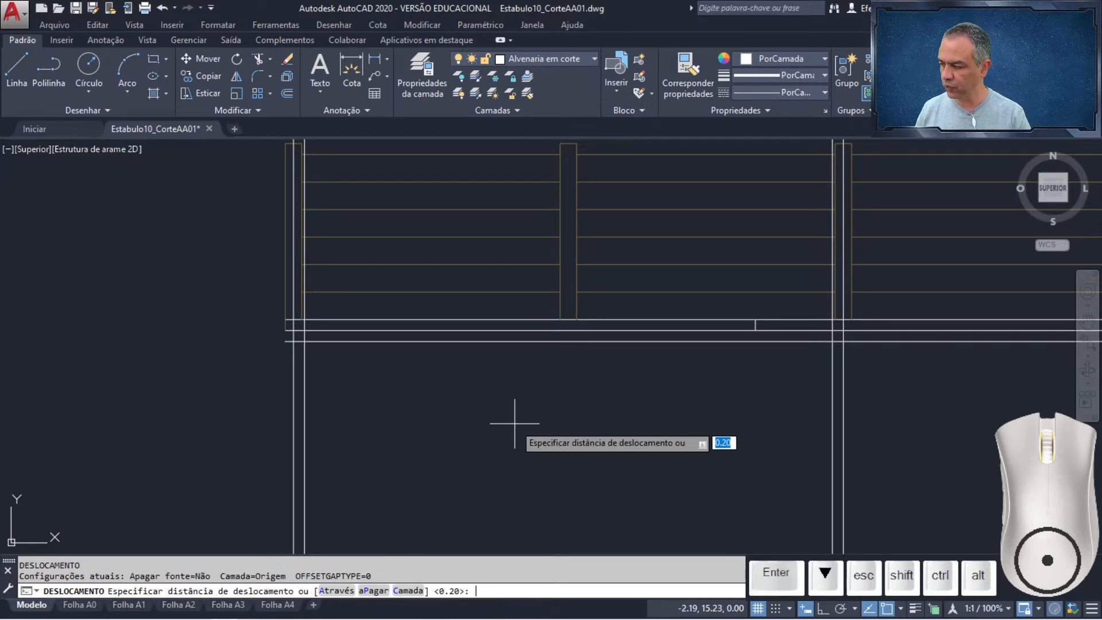
type("0.1")
key("Return")
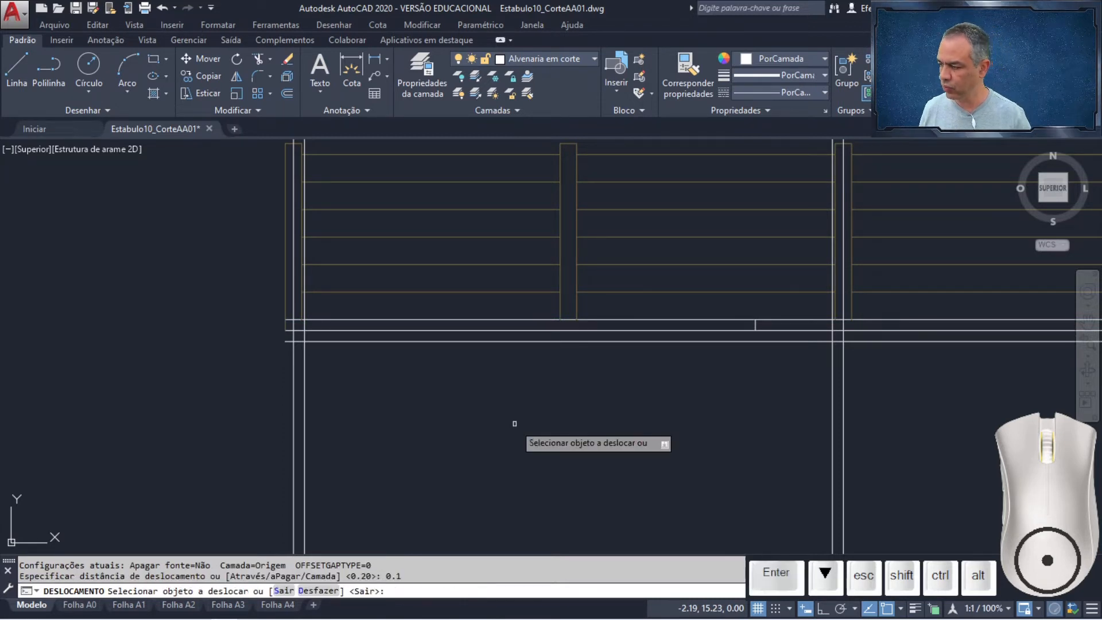
left_click(520, 341)
left_click(528, 425)
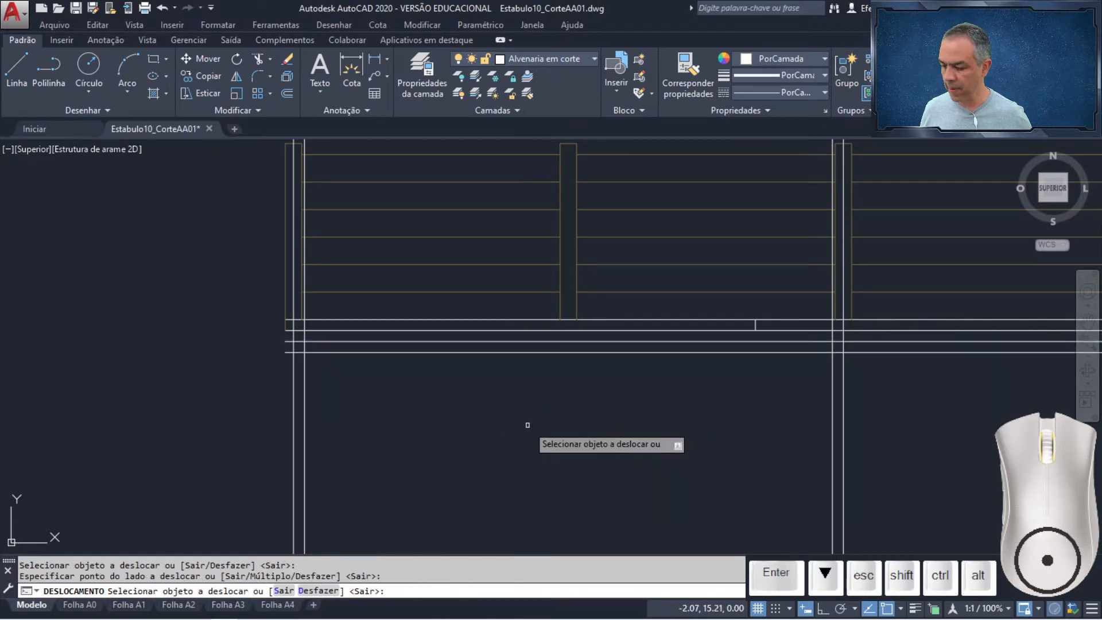
key("Return")
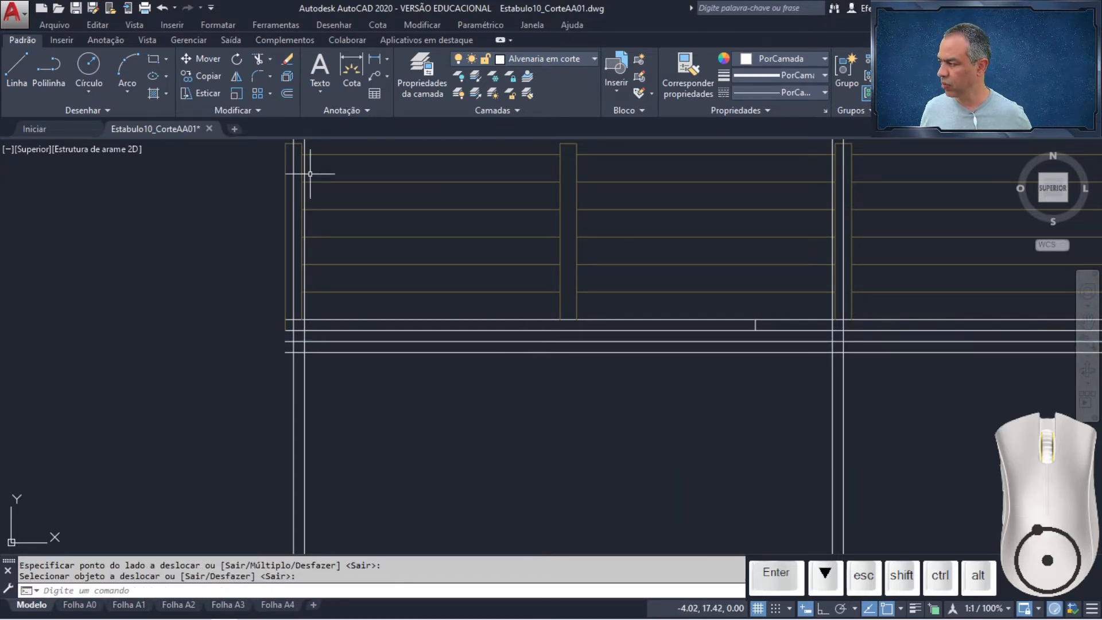
Fillet the Lava-pés floor line with both inner wall lines at radius 0, using the Multiple option, to form square inner corners.
left_click(257, 81)
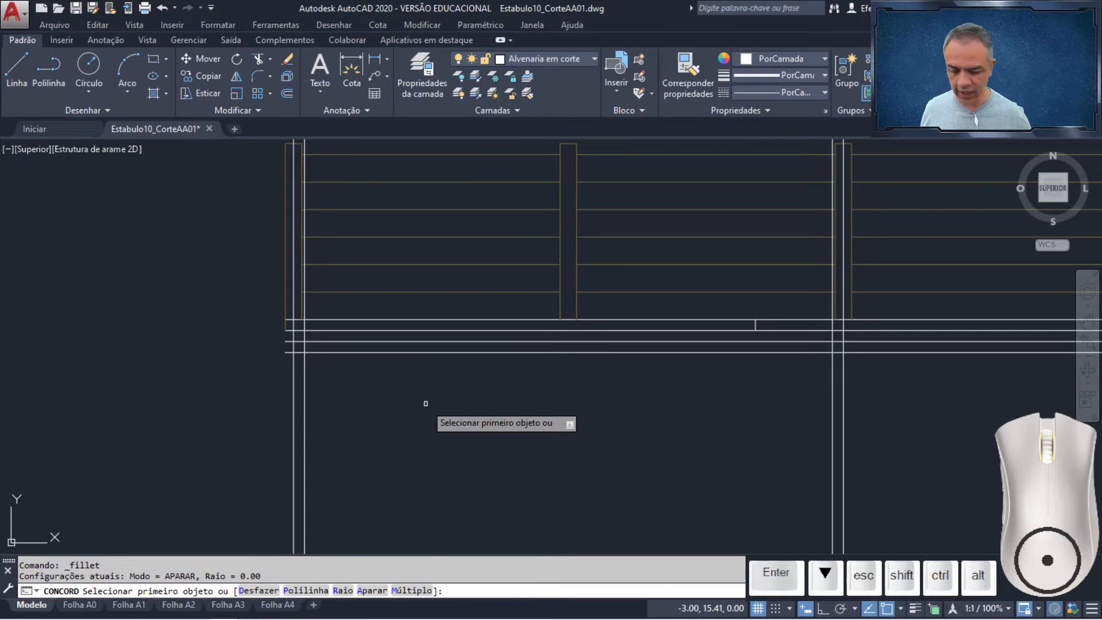
key("Down")
key("Down")
key("Down")
key("Down")
key("Down")
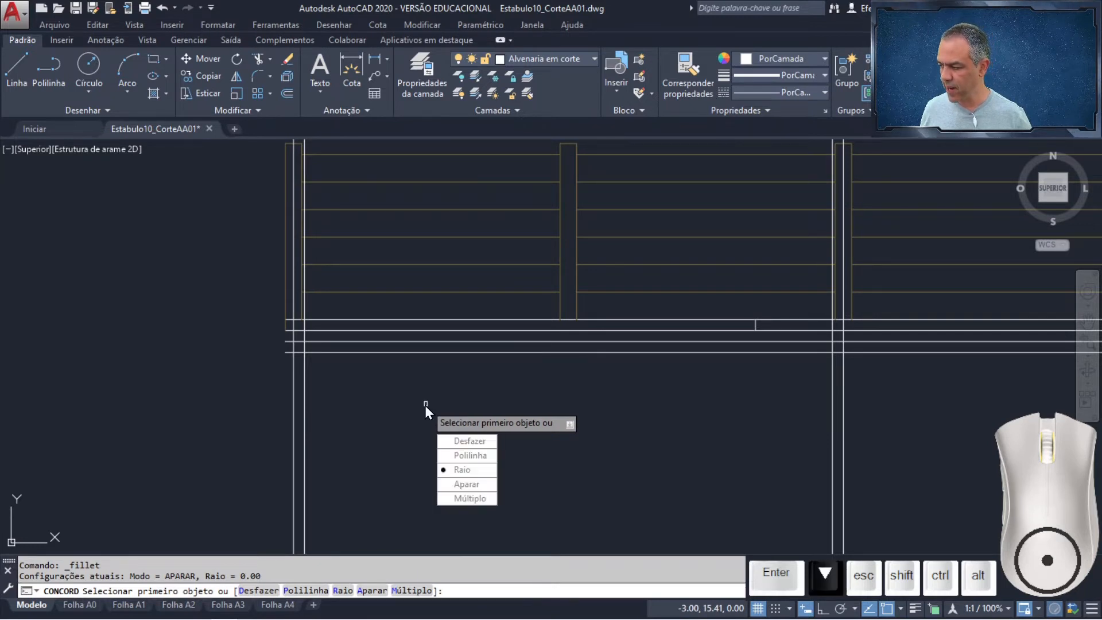
key("Return")
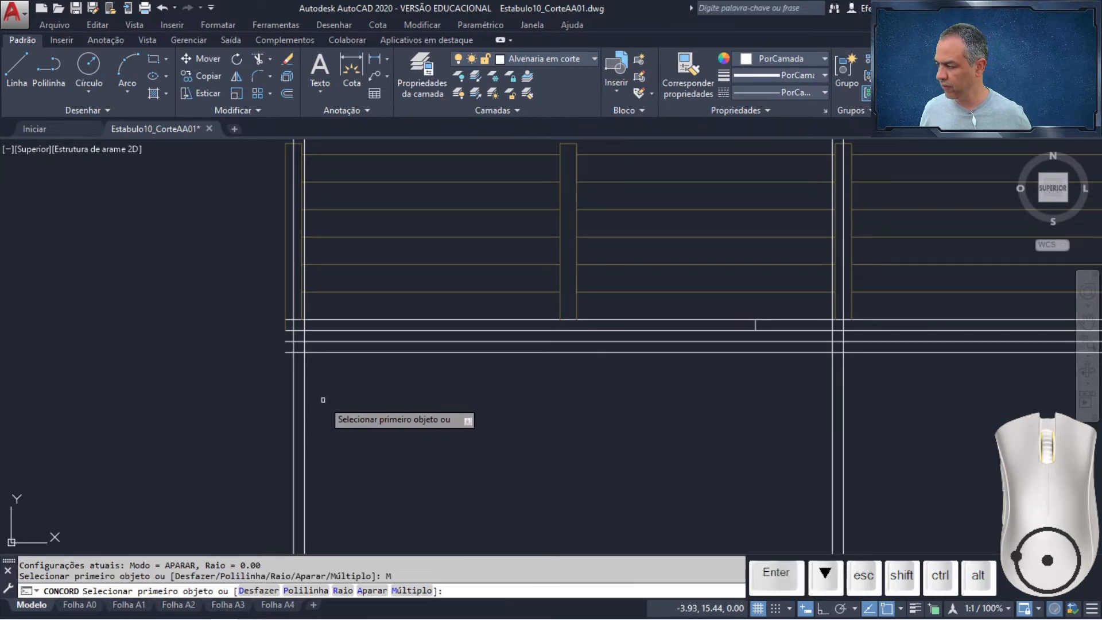
left_click(306, 337)
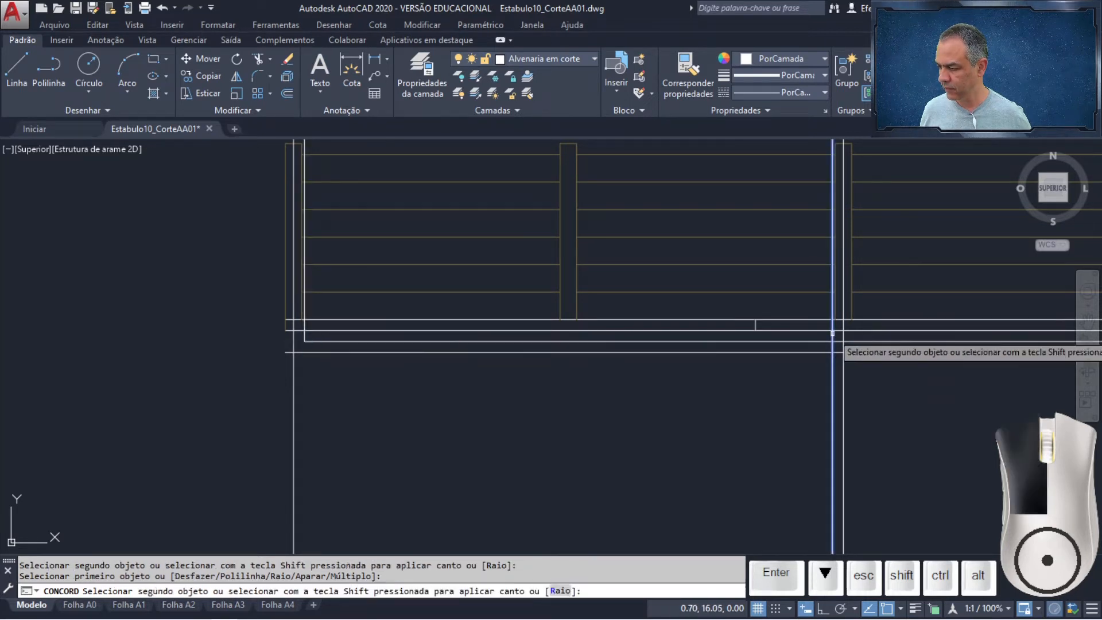
left_click(833, 333)
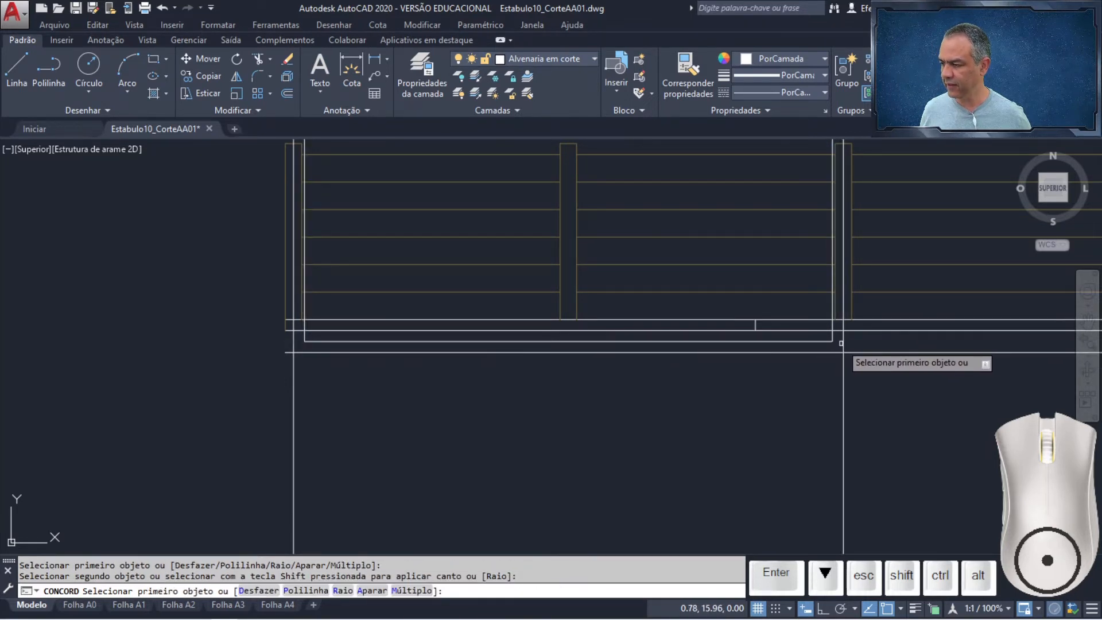
Fillet the bottom slab's underside with both outer wall lines to close the Lava-pés' outer corners.
left_click(842, 346)
left_click(838, 351)
left_click(292, 345)
left_click(302, 351)
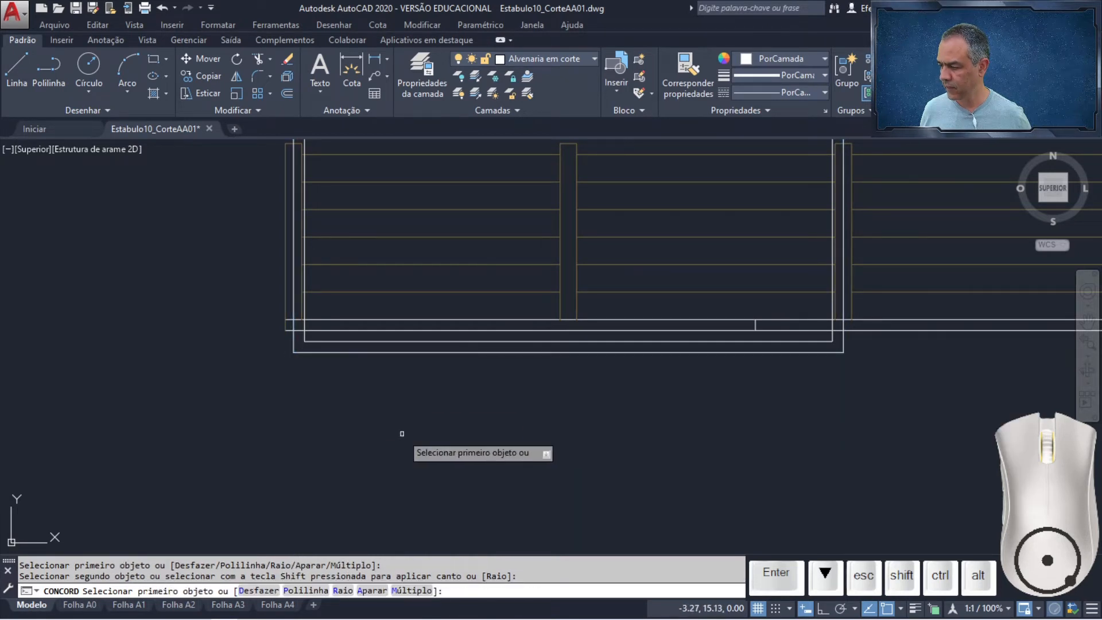
key("Return")
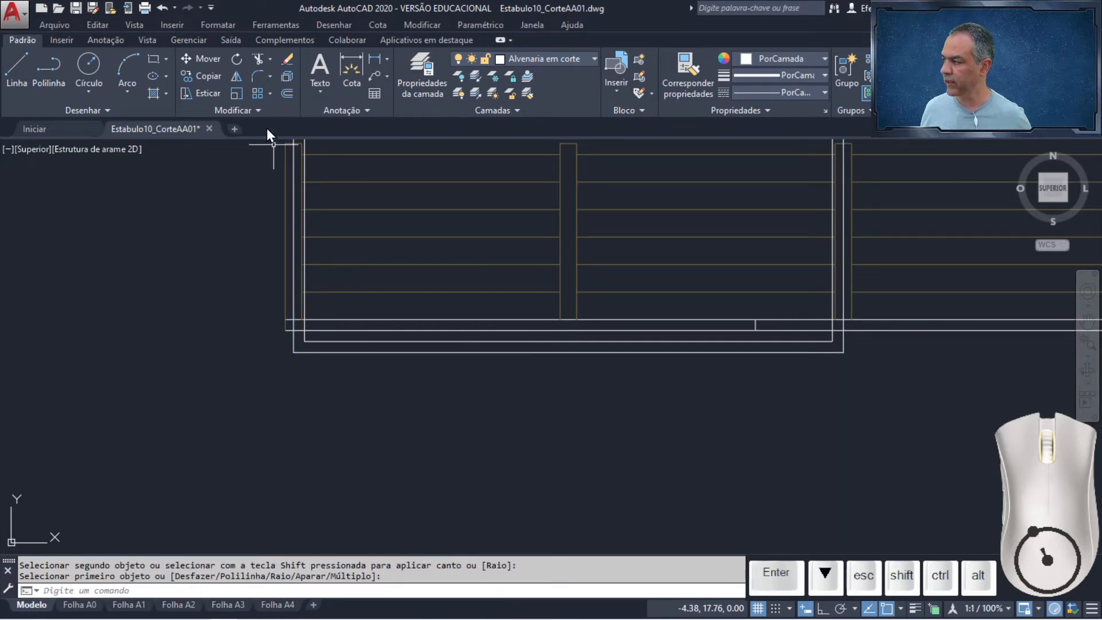
Trim the four vertical wall lines of the Lava-pés above the top line of the section's floor slab.
left_click(263, 60)
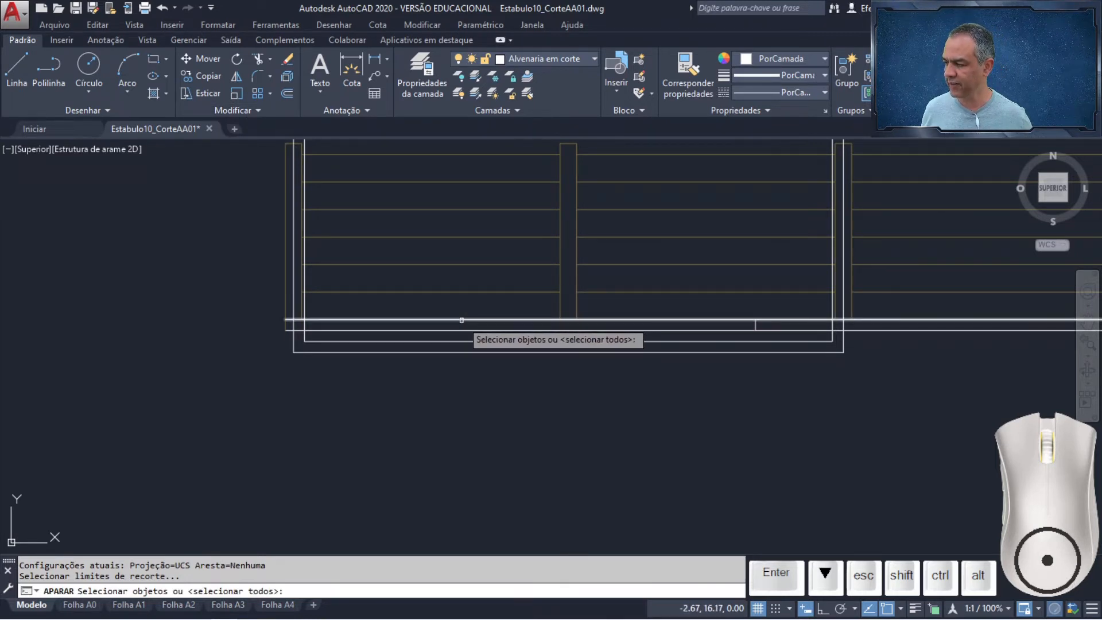
left_click(461, 319)
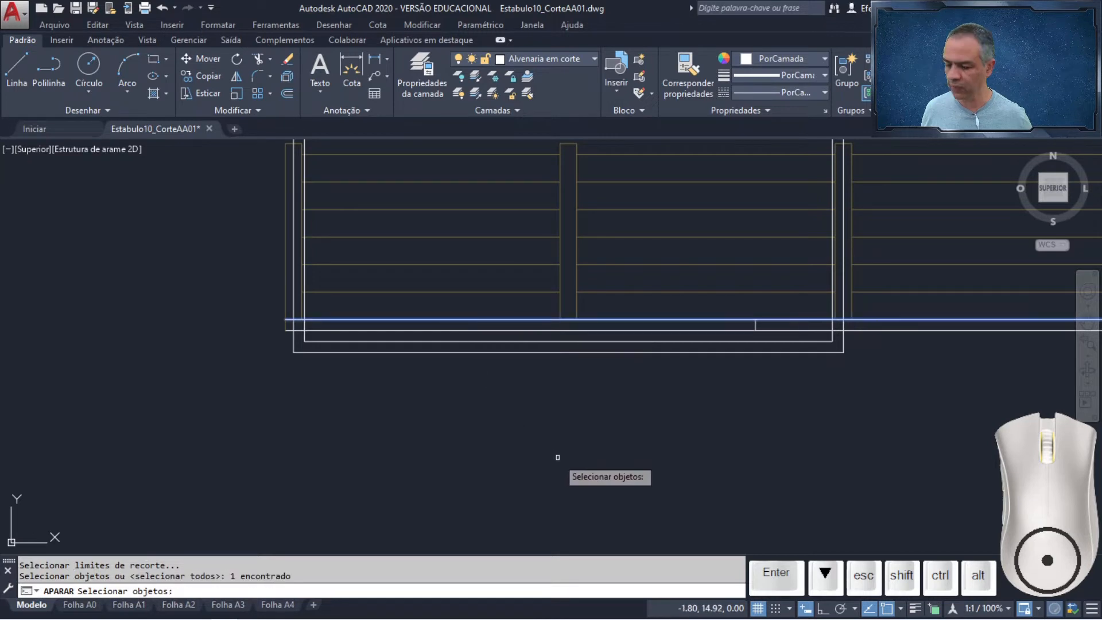
key("Return")
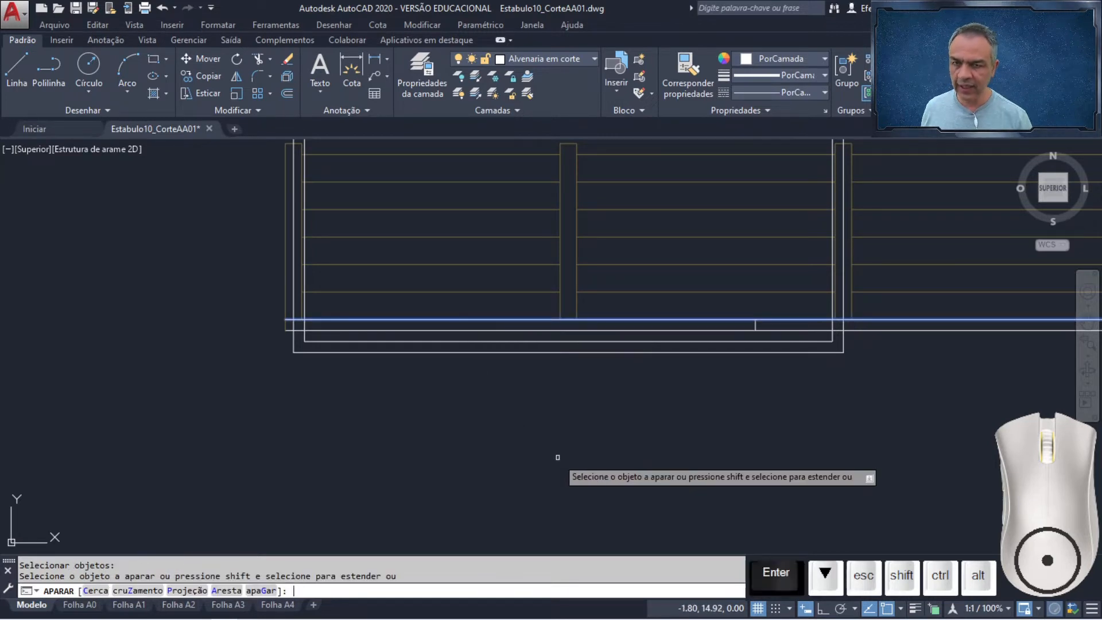
left_click(844, 306)
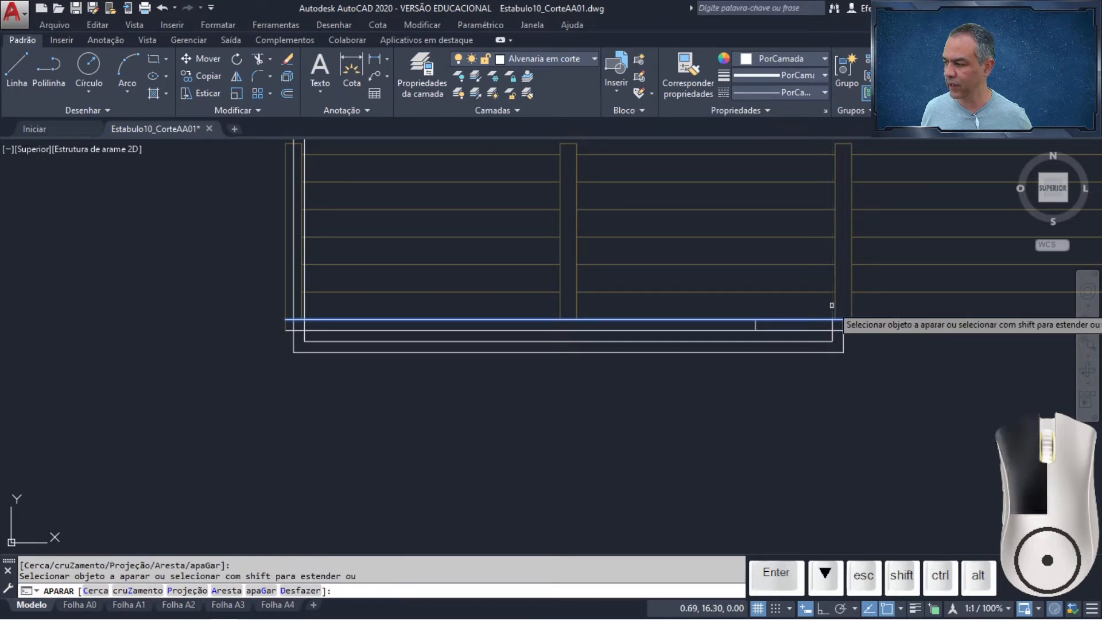
left_click(294, 303)
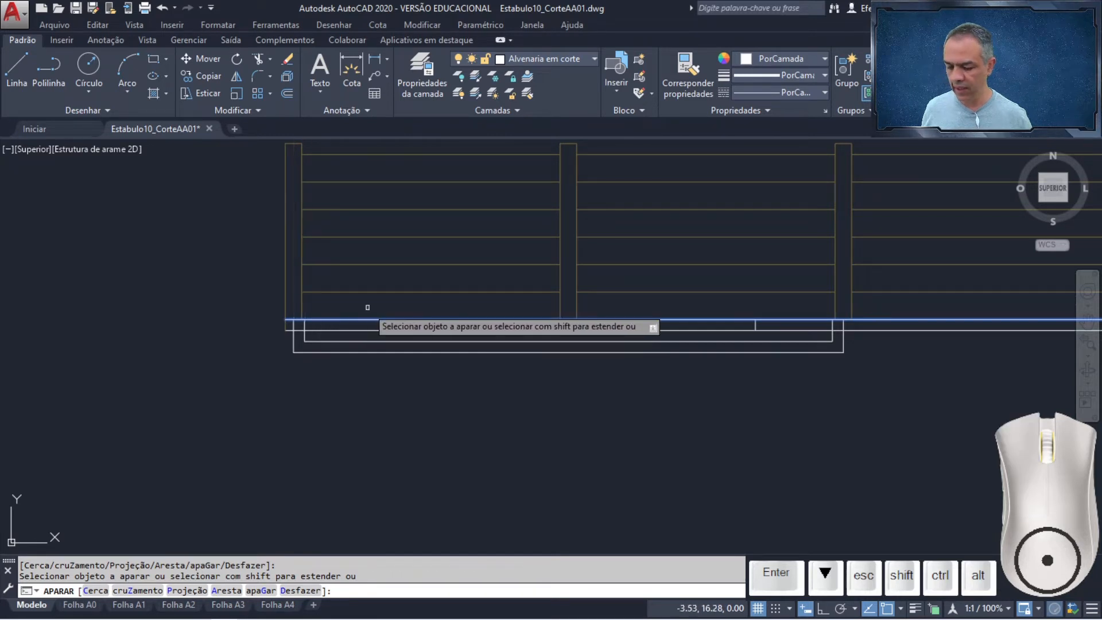
key("Return")
Trim both floor slab lines between the Lava-pés' inner wall faces to open the basin.
key("Return")
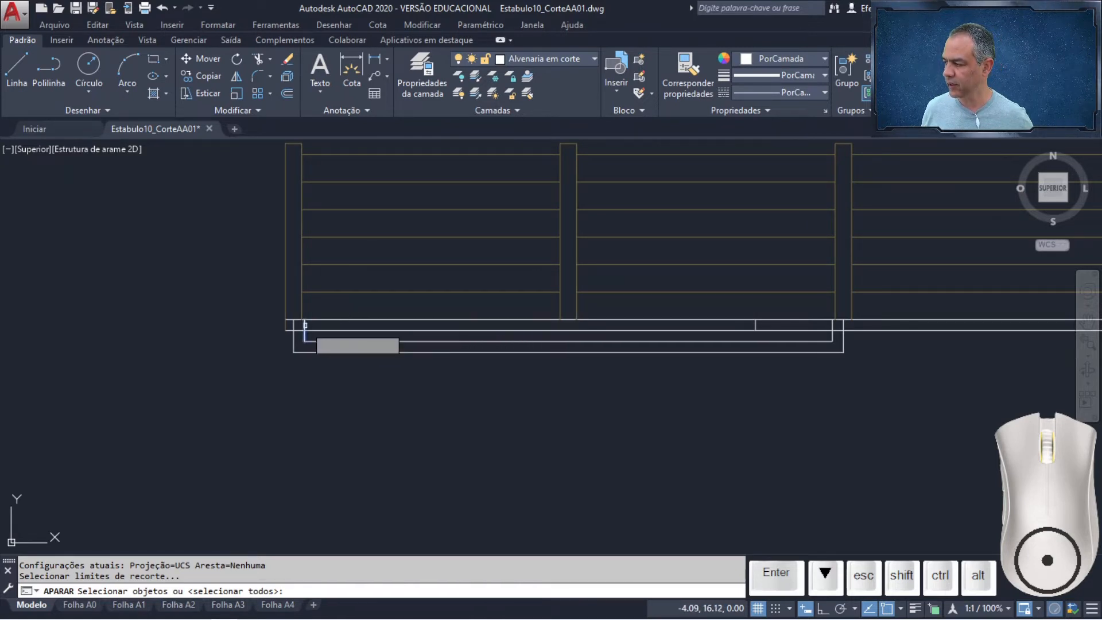
left_click(305, 325)
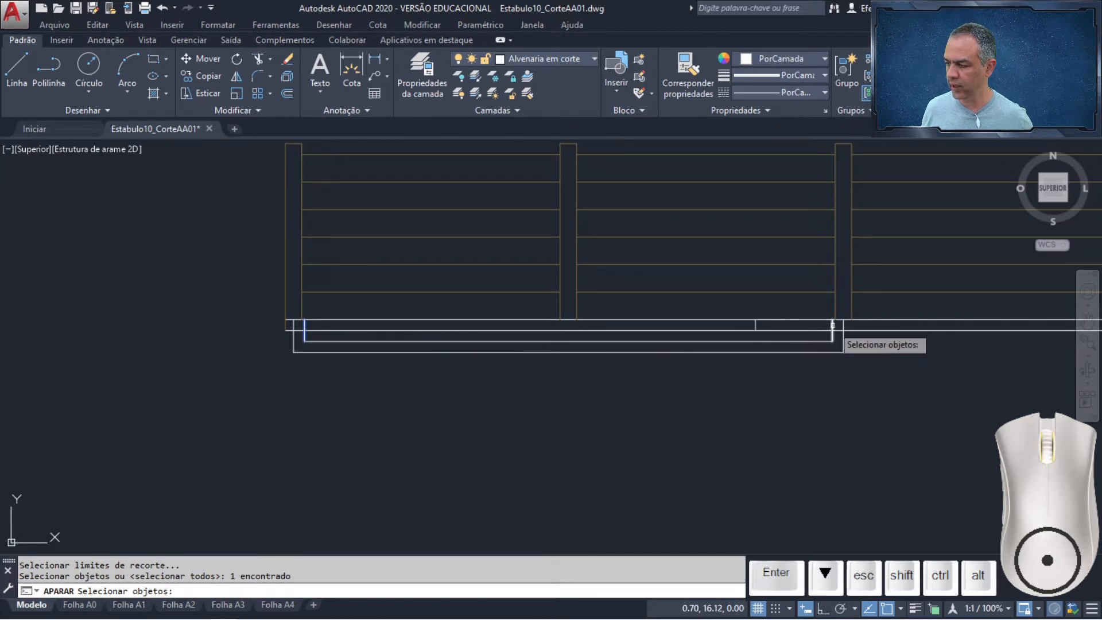
left_click(833, 325)
key("Return")
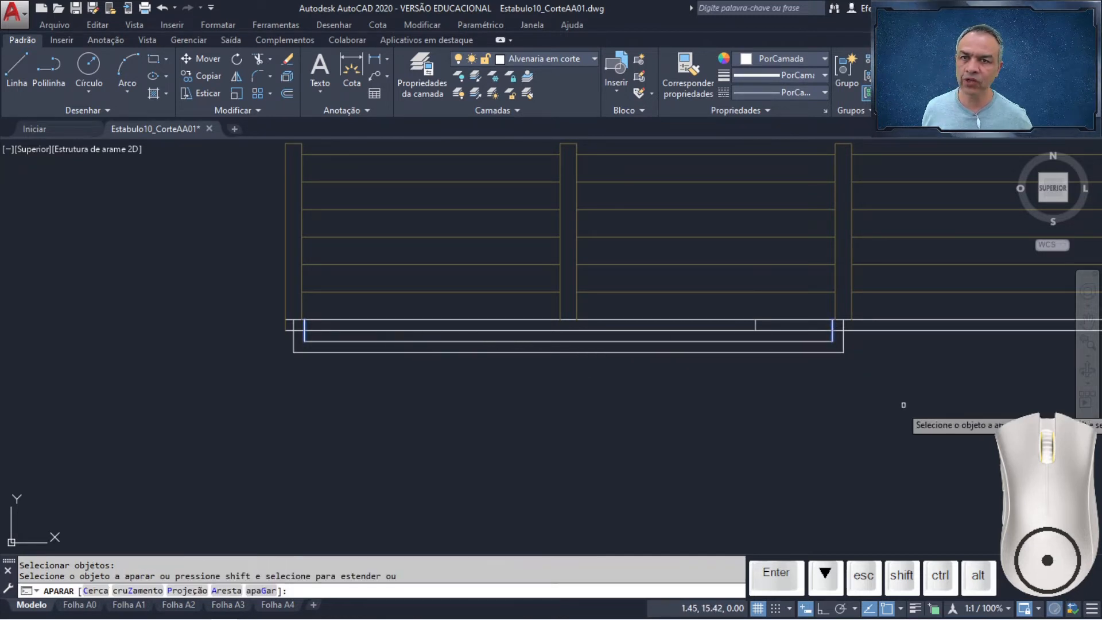
left_click(650, 306)
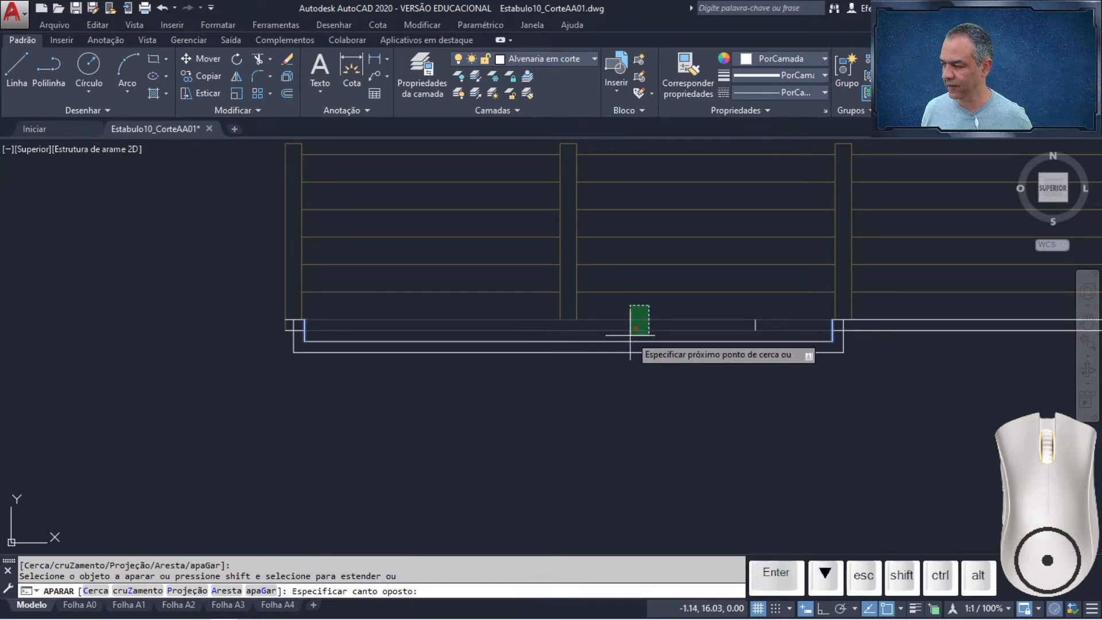
left_click(630, 335)
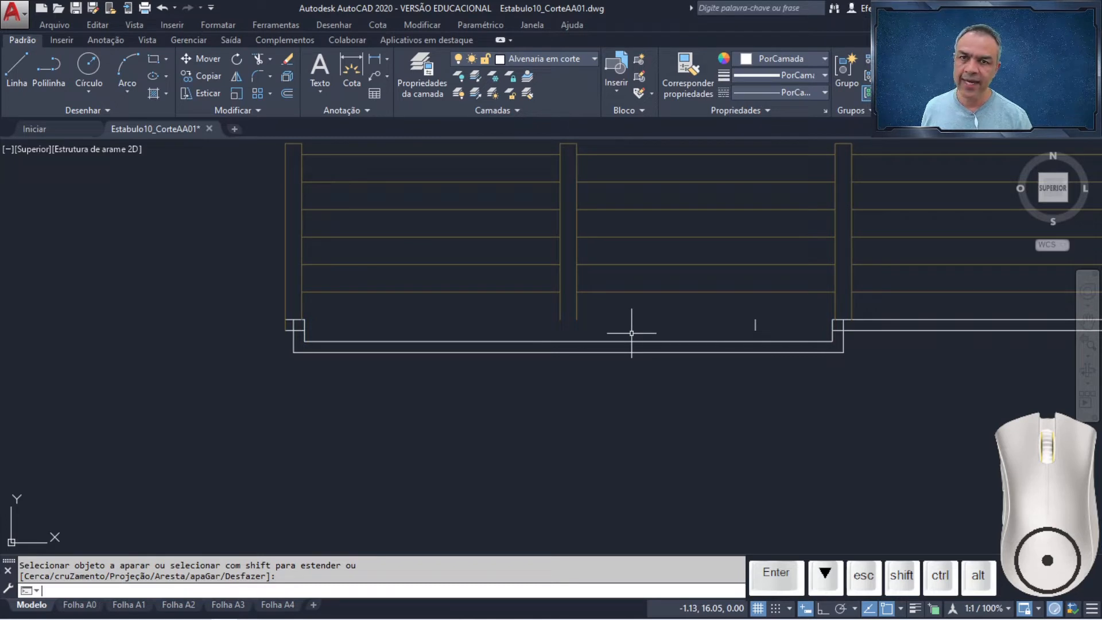
Trim the overlapping slab and wall segments at both Lava-pés walls and erase the stray short vertical line inside the basin.
key("Return")
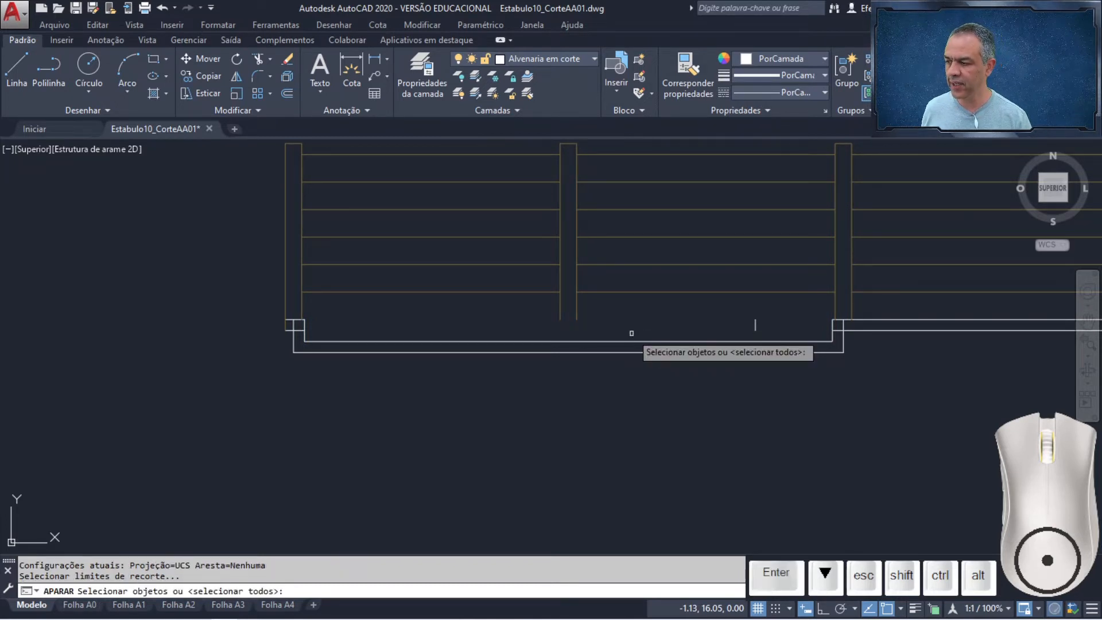
key("Return")
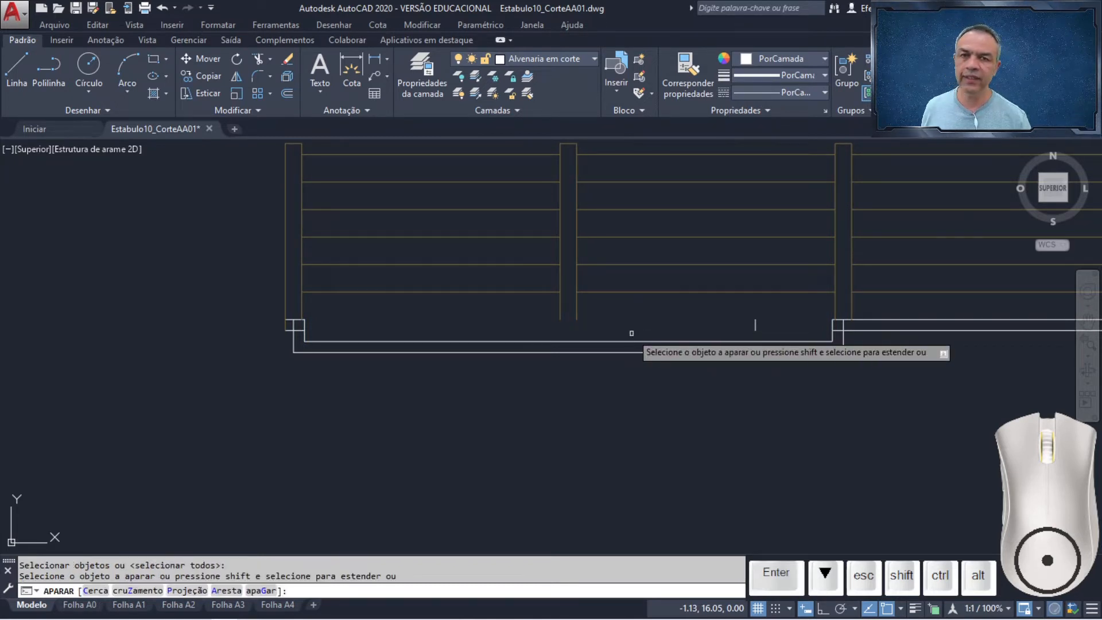
left_click(293, 323)
left_click(840, 331)
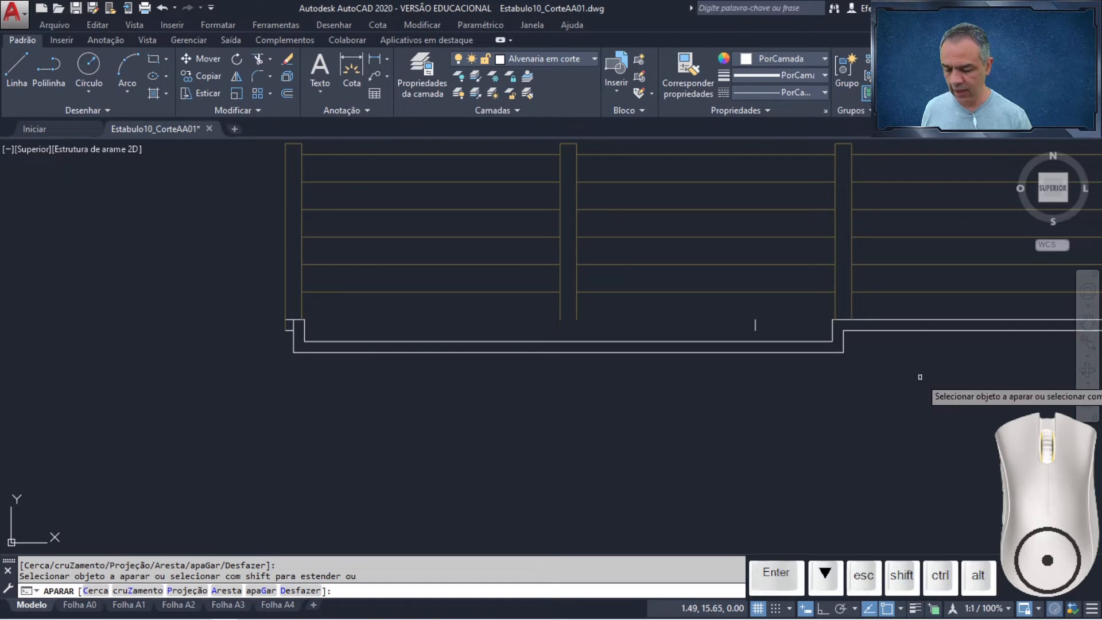
key("Return")
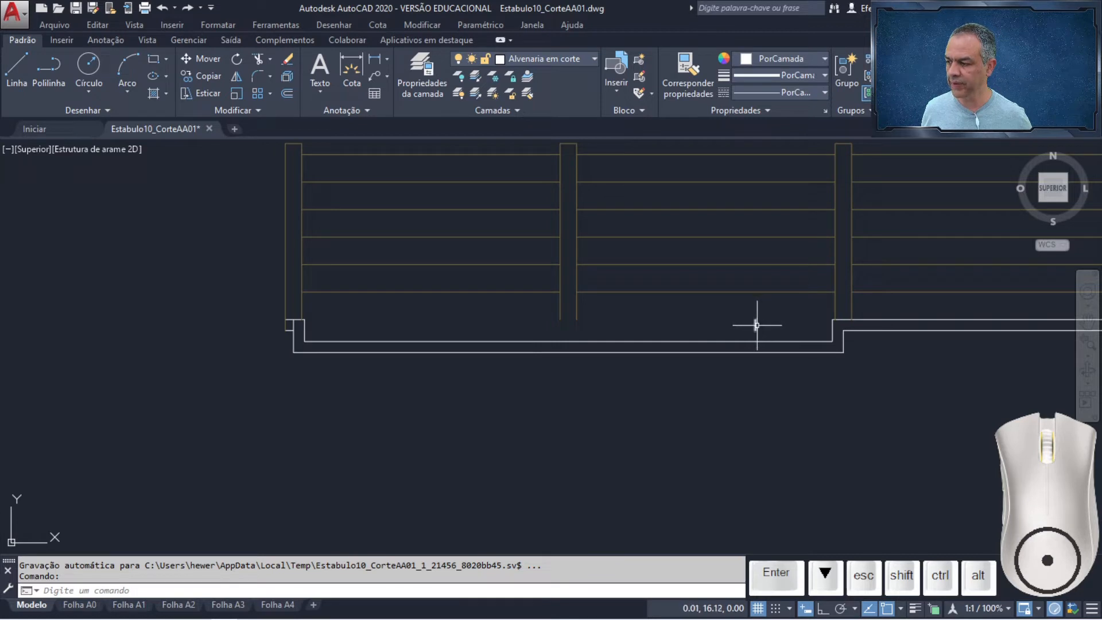
left_click(755, 325)
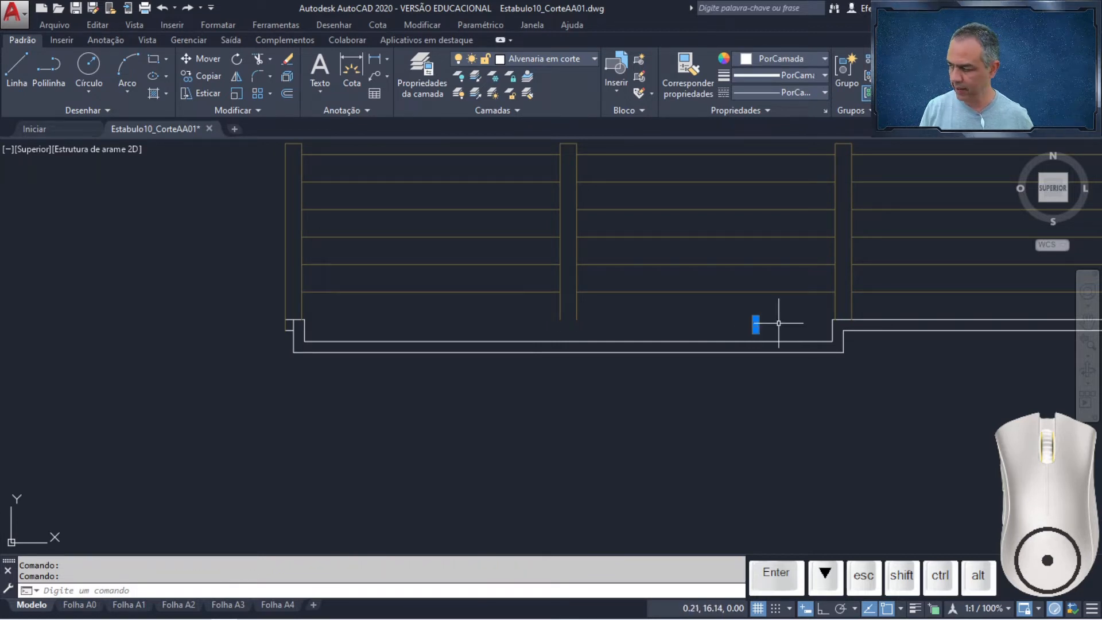
Shorten the left wall's top line by moving its outer endpoint to the wall's outer face.
scroll(275, 320, "up", 5)
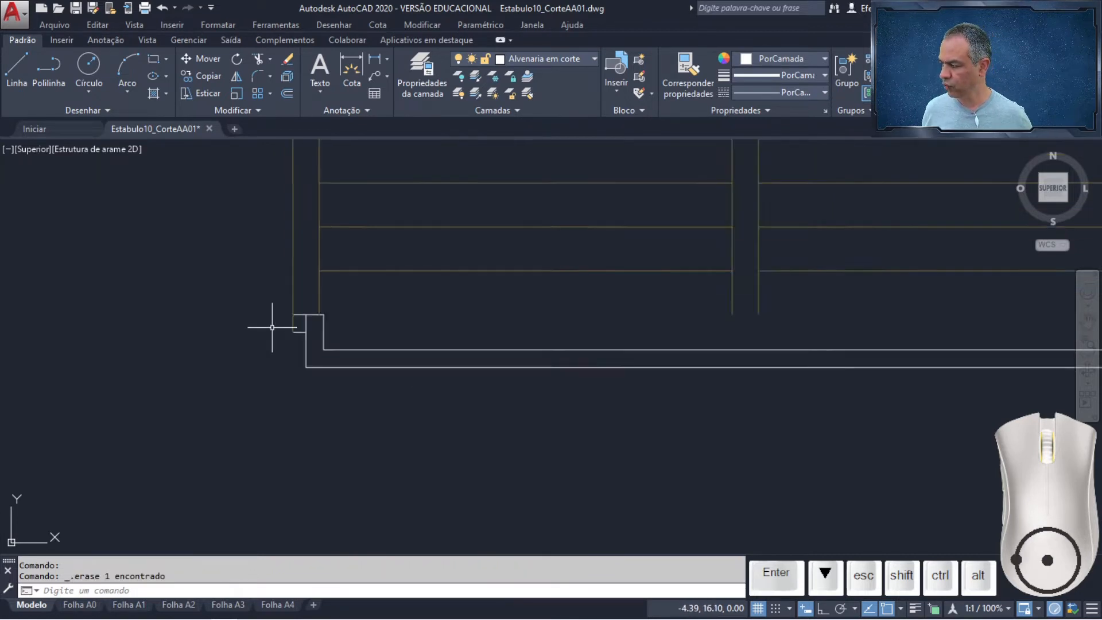
left_click(369, 276)
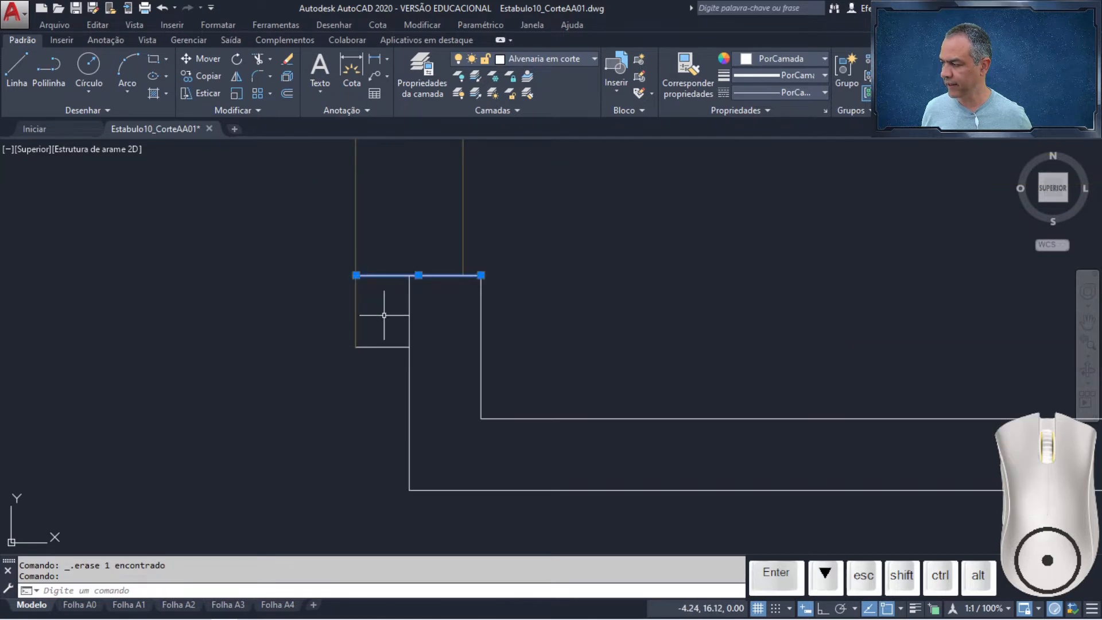
left_click(359, 275)
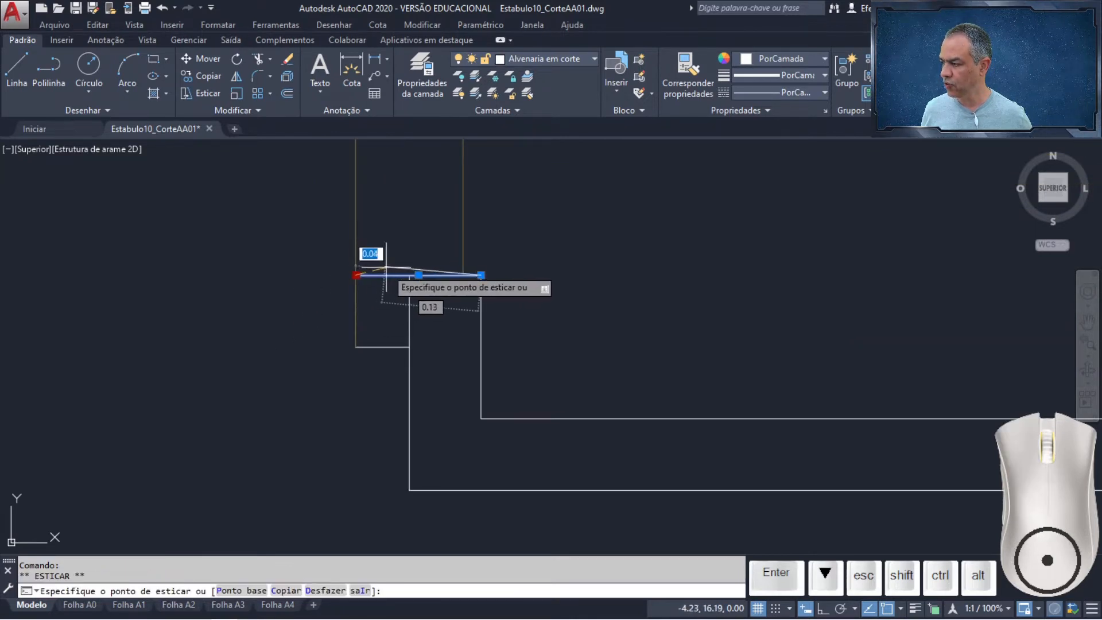
left_click(410, 275)
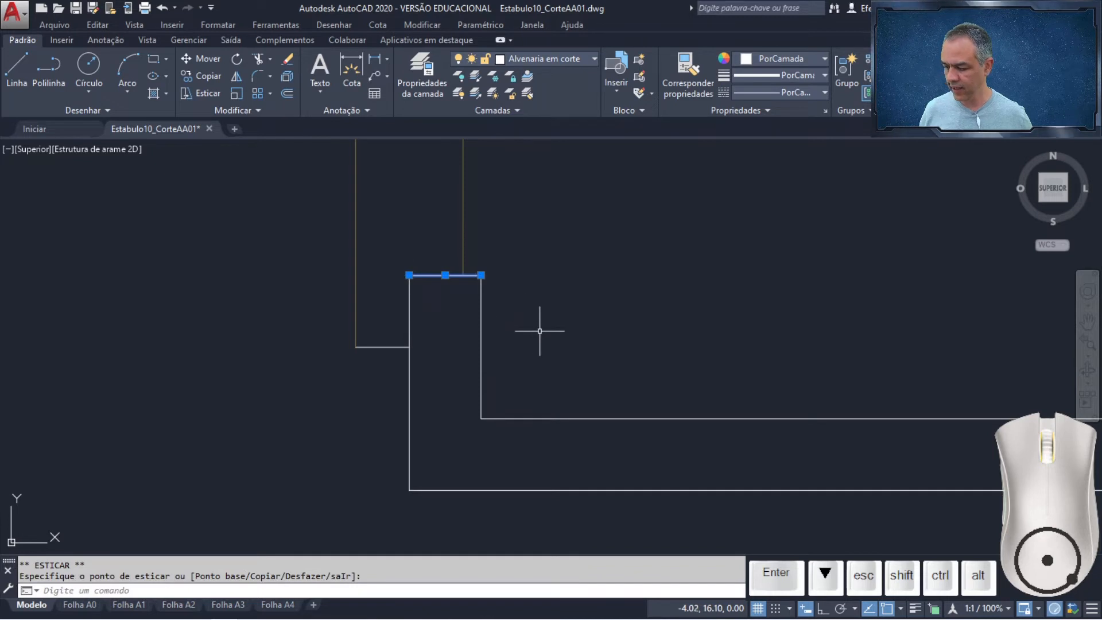
key("Escape")
Stretch the short horizontal line outside the left wall outward to a length of 0.4.
middle_click_drag(536, 322, 709, 286)
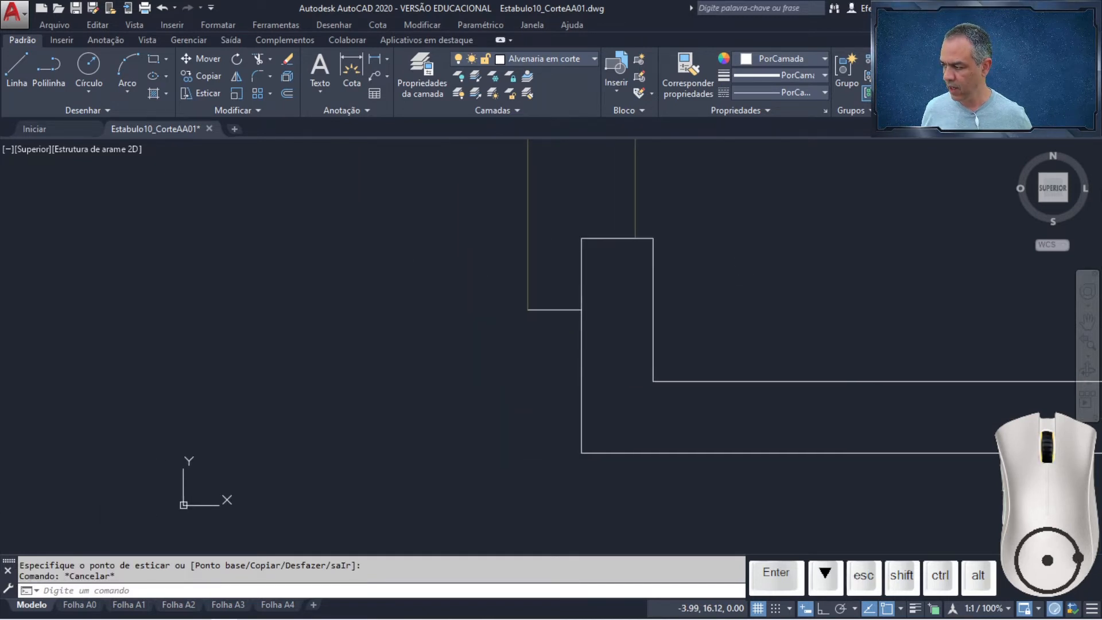
left_click(571, 309)
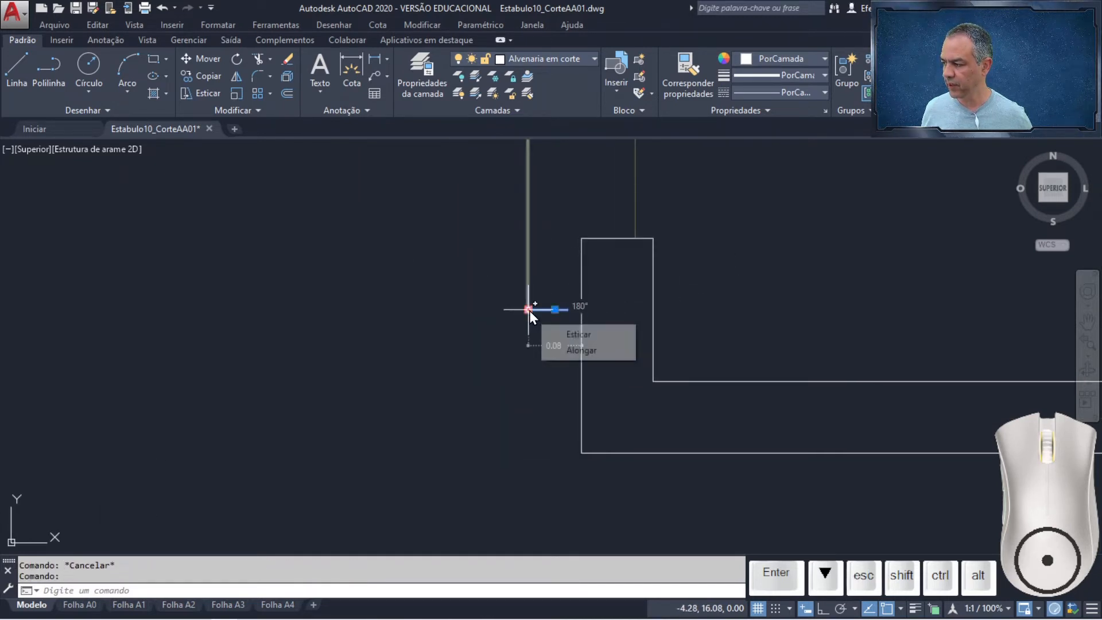
left_click(528, 309)
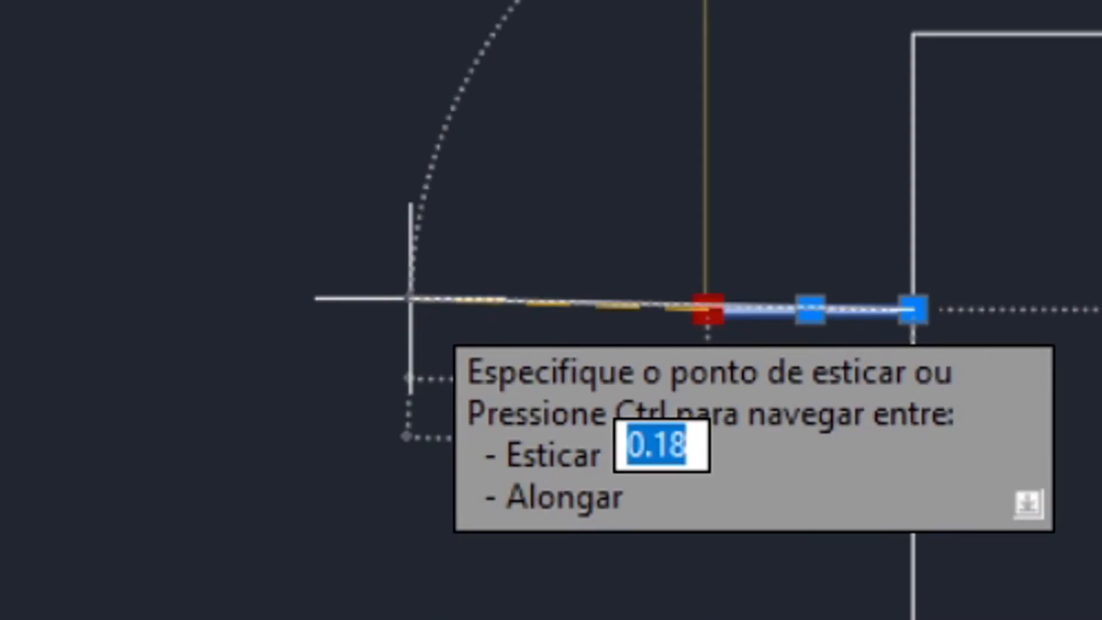
type("0.")
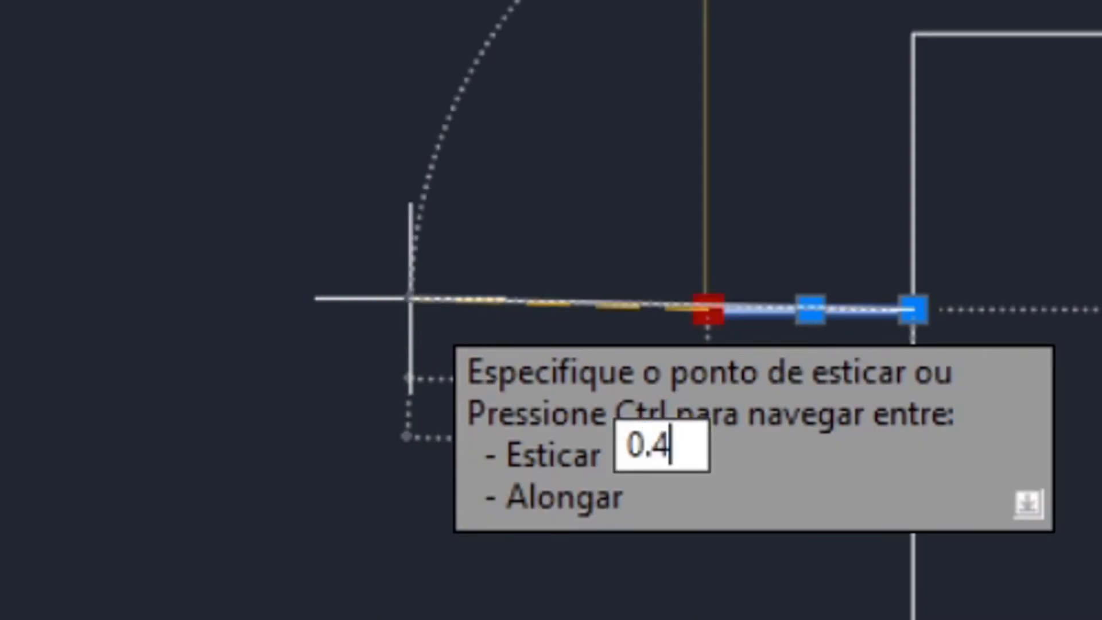
type("4")
key("Return")
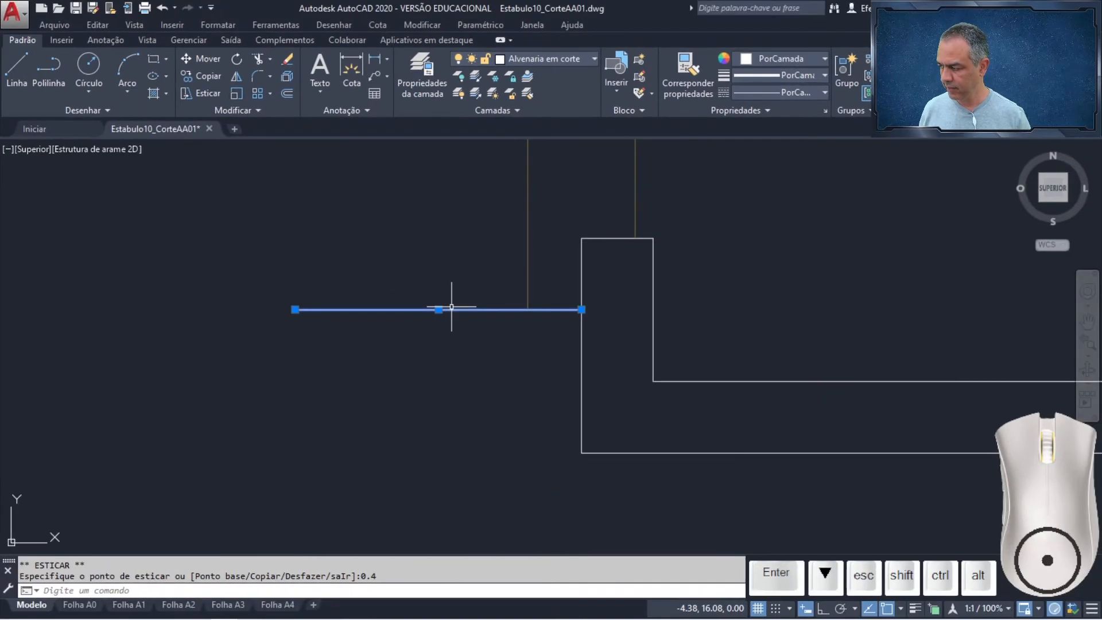
key("Escape")
Draw the Lava-pés view line on layer Alvenaria em vista, joining the top inner corners of its two walls.
scroll(718, 234, "down", 5)
mouse_move(745, 233)
middle_mouse_down()
mouse_move(376, 325)
mouse_move(102, 348)
middle_mouse_up()
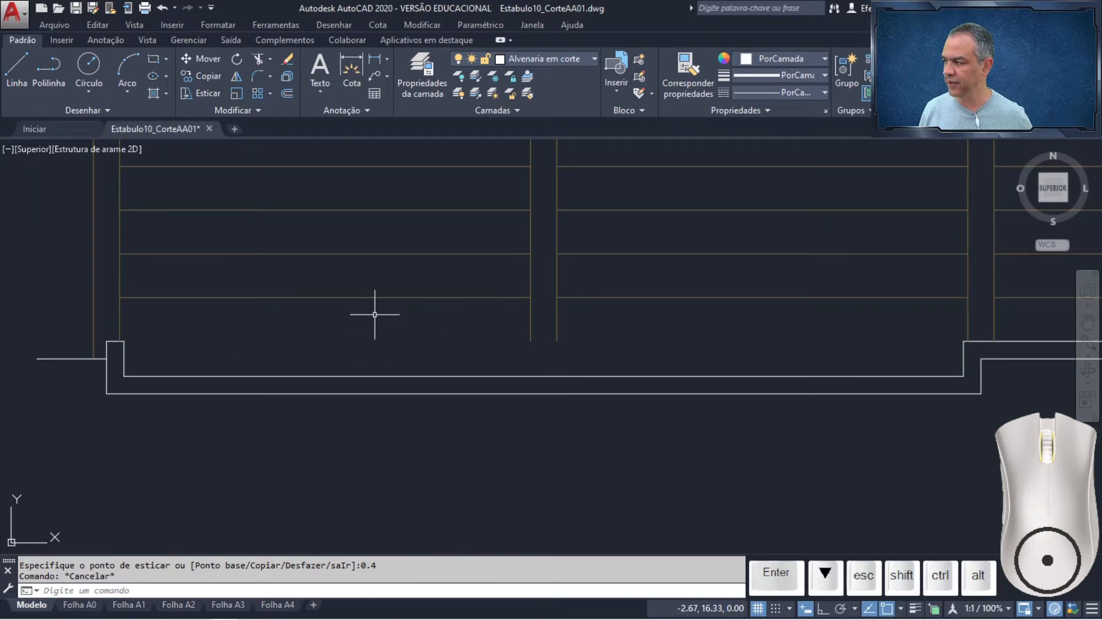
left_click(587, 57)
left_click(560, 110)
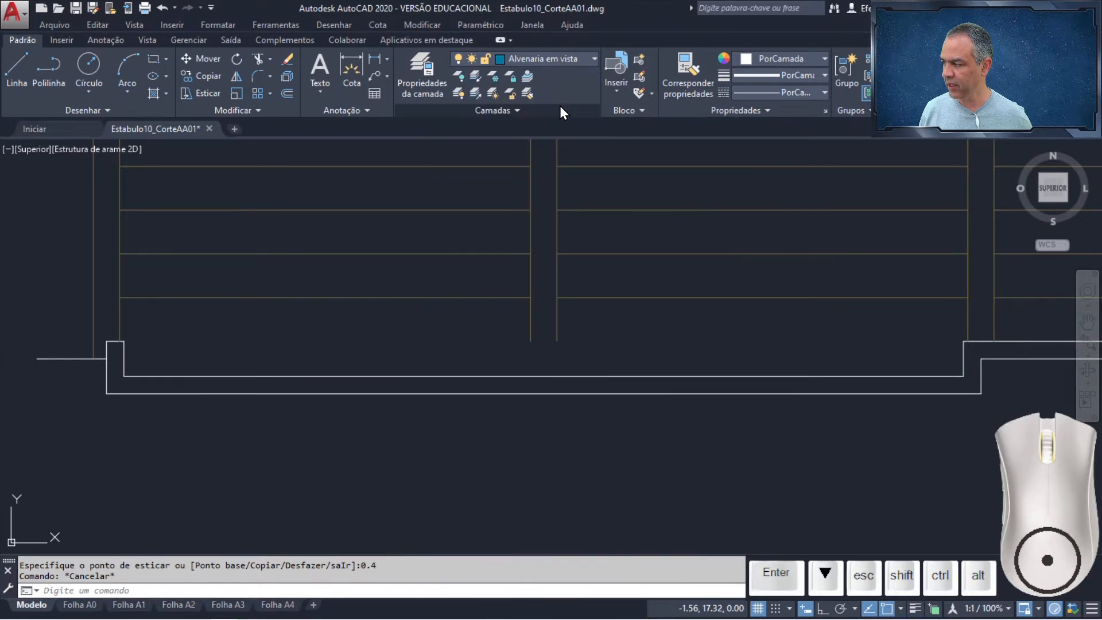
left_click(12, 69)
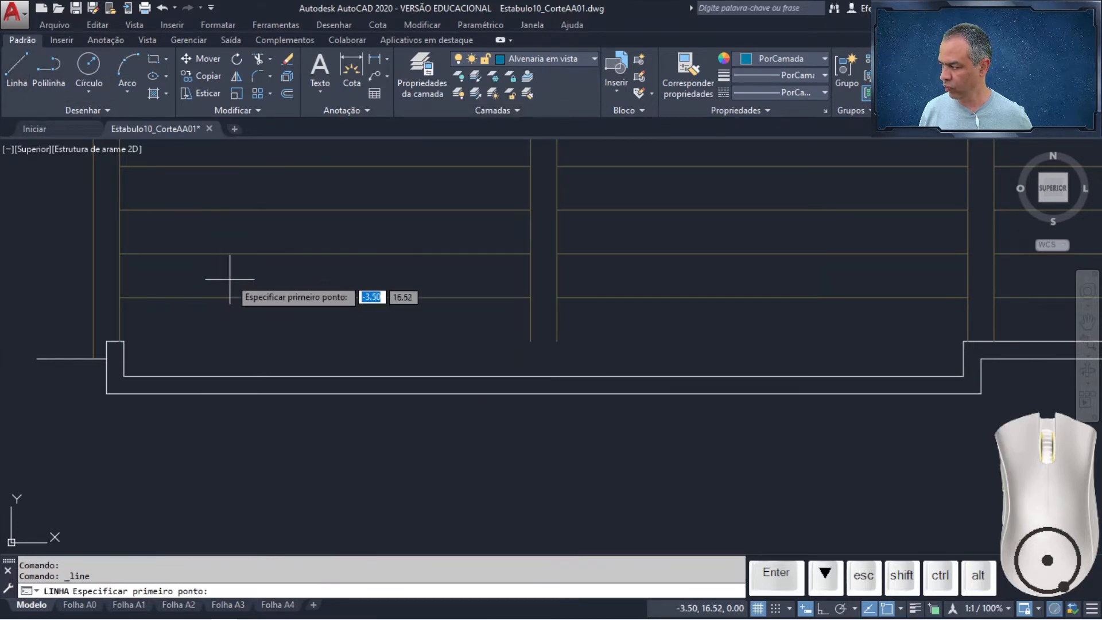
left_click(122, 342)
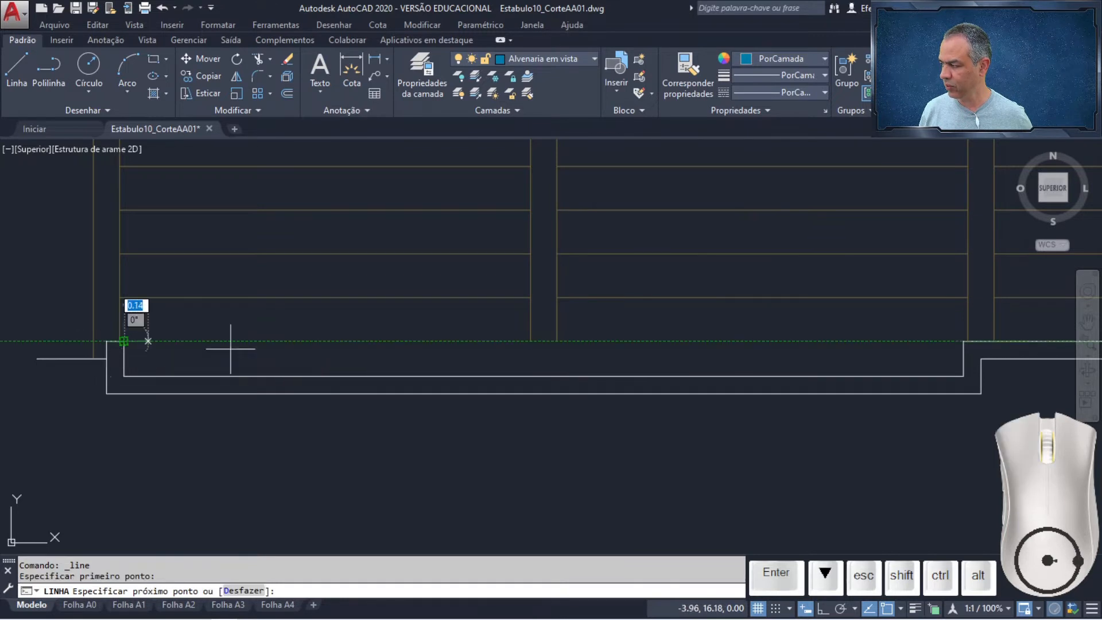
left_click(964, 341)
key("Return")
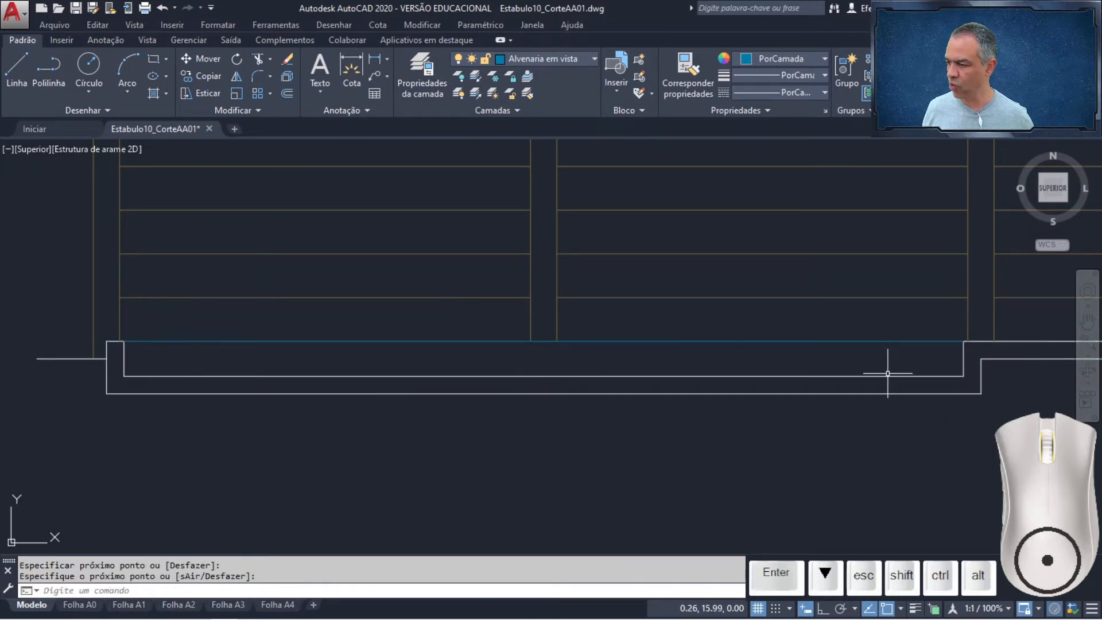
On layer Alvenaria em corte, draw vertical construction lines through both edges of the plan's first floor groove and the near edge of the second.
scroll(887, 373, "down", 5)
scroll(886, 369, "up", 2)
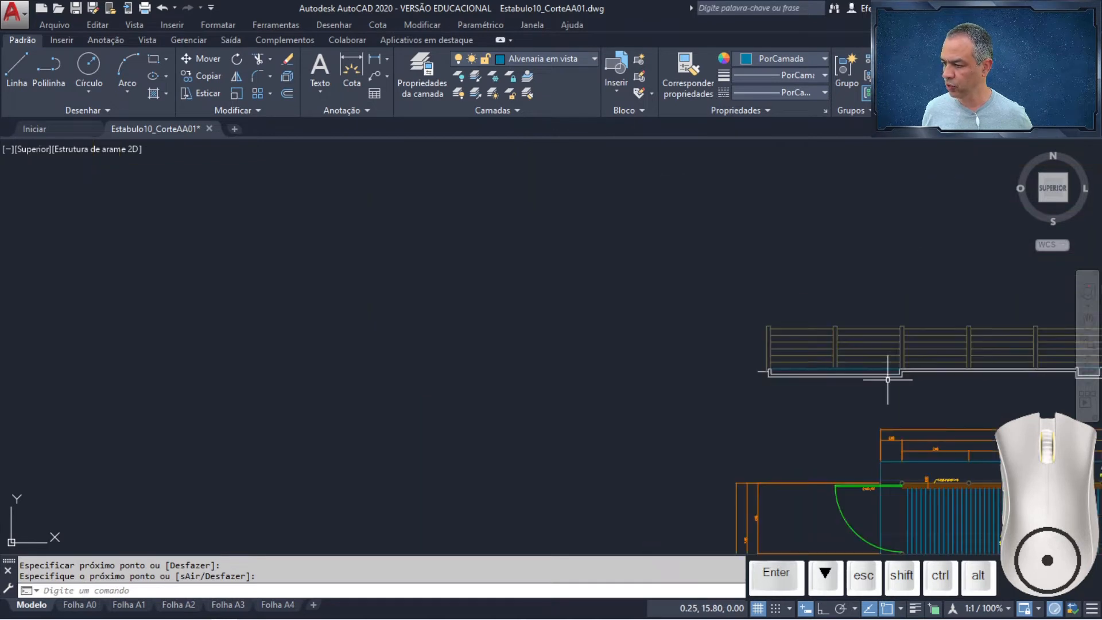
mouse_move(885, 369)
middle_mouse_down()
mouse_move(590, 367)
mouse_move(473, 351)
middle_mouse_up()
scroll(590, 367, "up", 4)
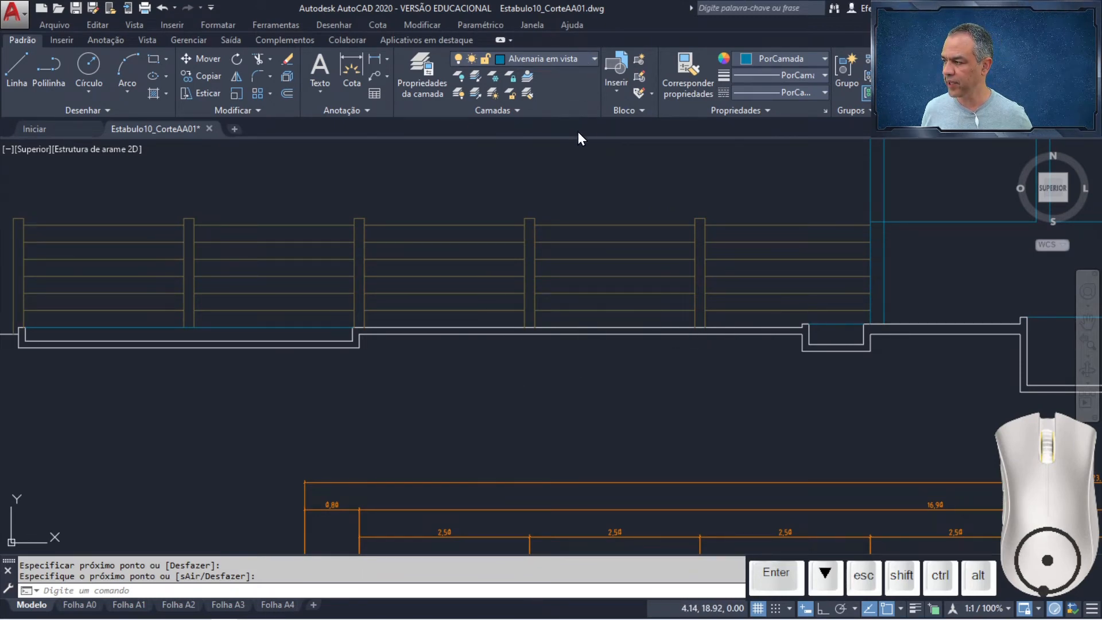
left_click(567, 93)
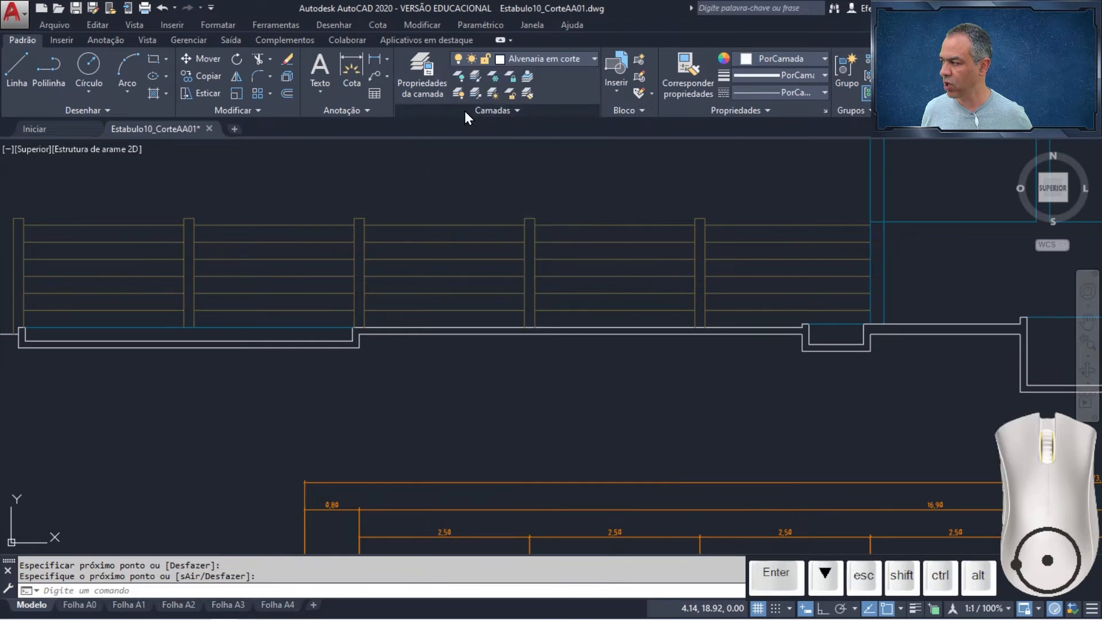
left_click(107, 111)
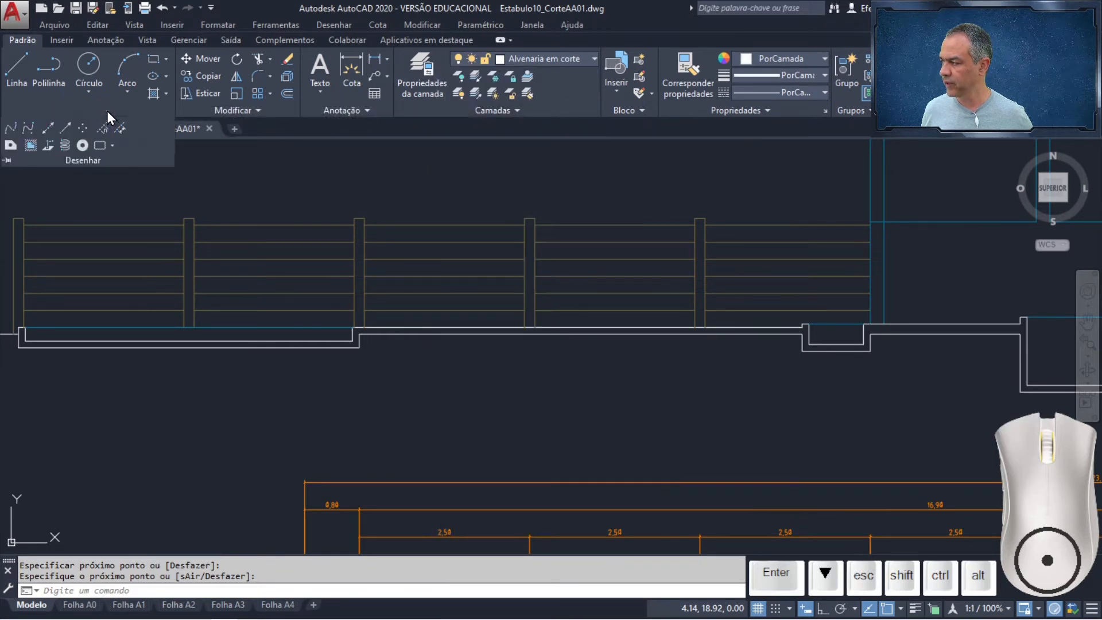
left_click(48, 131)
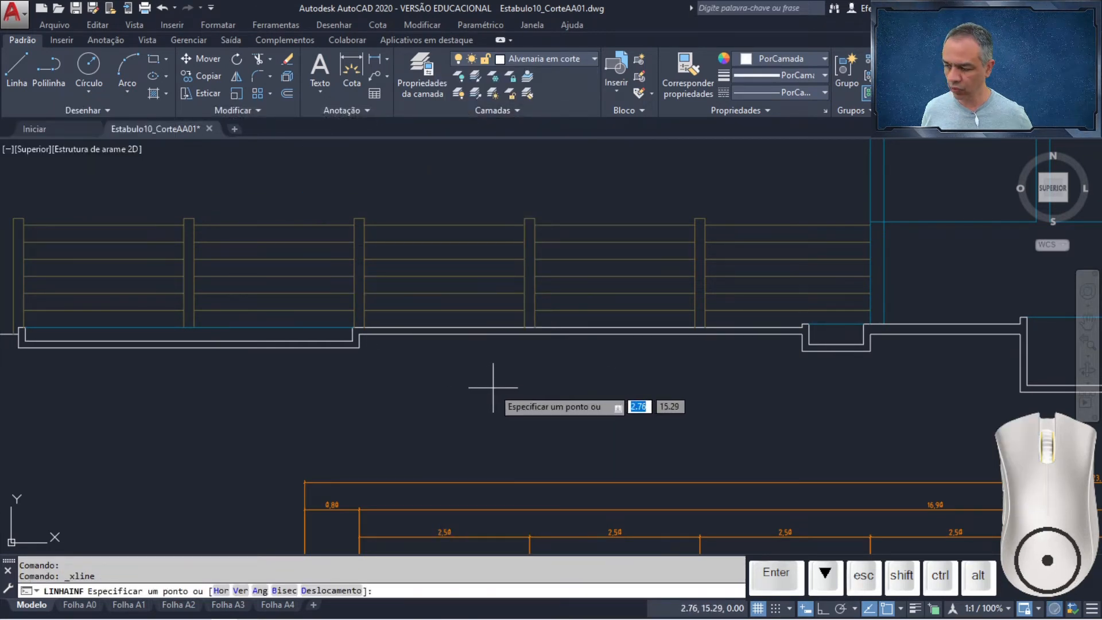
key("Down")
key("Down")
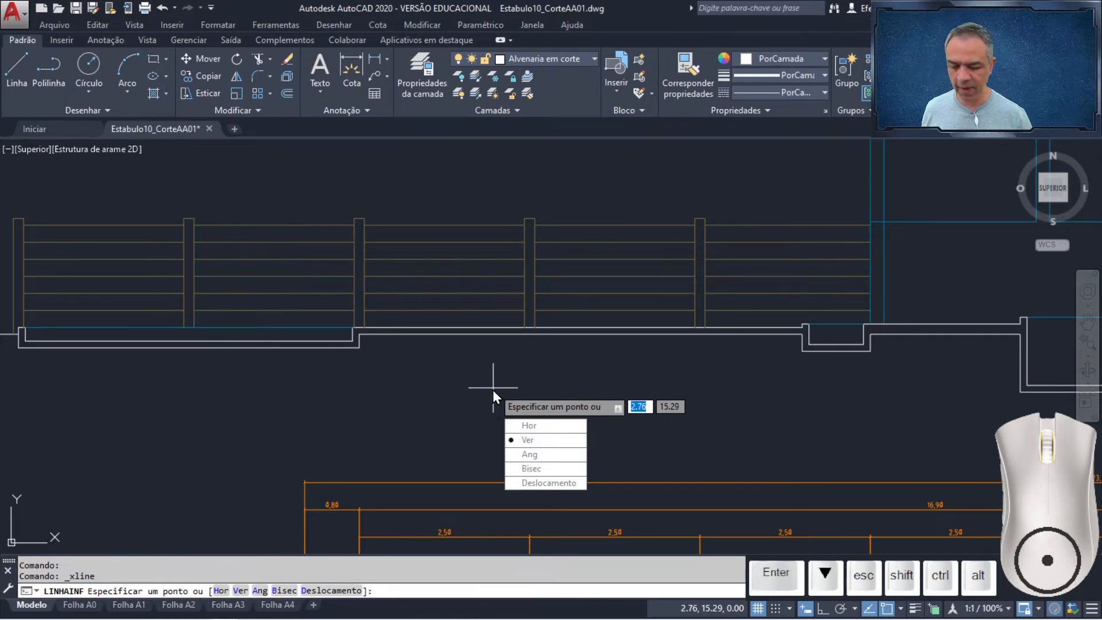
key("Return")
scroll(499, 388, "down", 3)
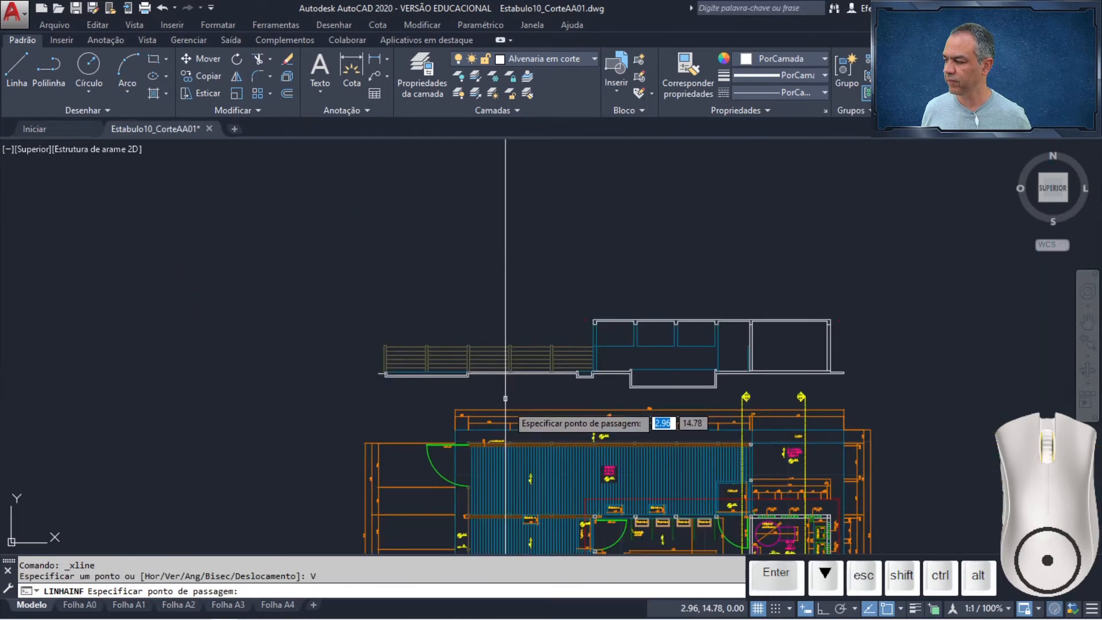
scroll(398, 299, "up", 5)
scroll(364, 291, "up", 2)
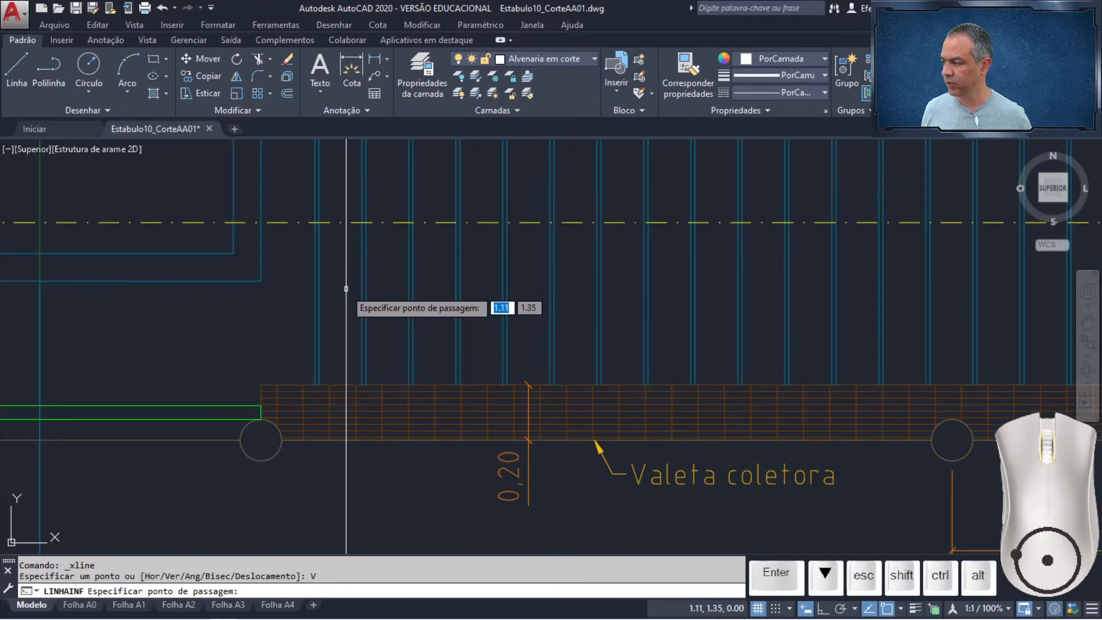
mouse_move(340, 290)
middle_mouse_down()
mouse_move(416, 422)
mouse_move(418, 466)
middle_mouse_up()
scroll(419, 410, "up", 6)
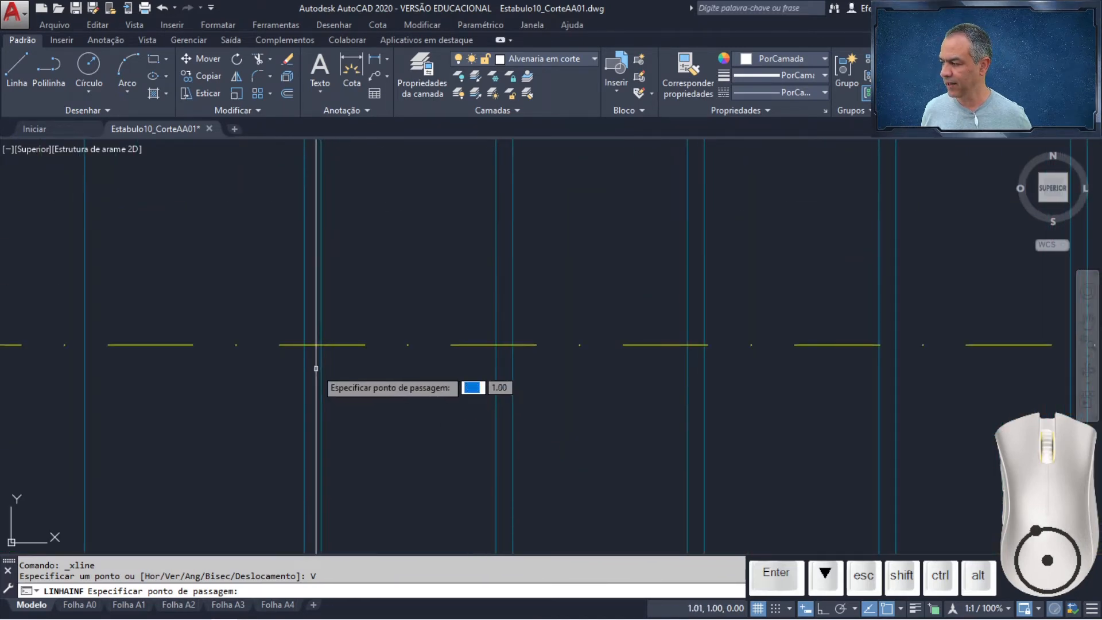
left_click(321, 344)
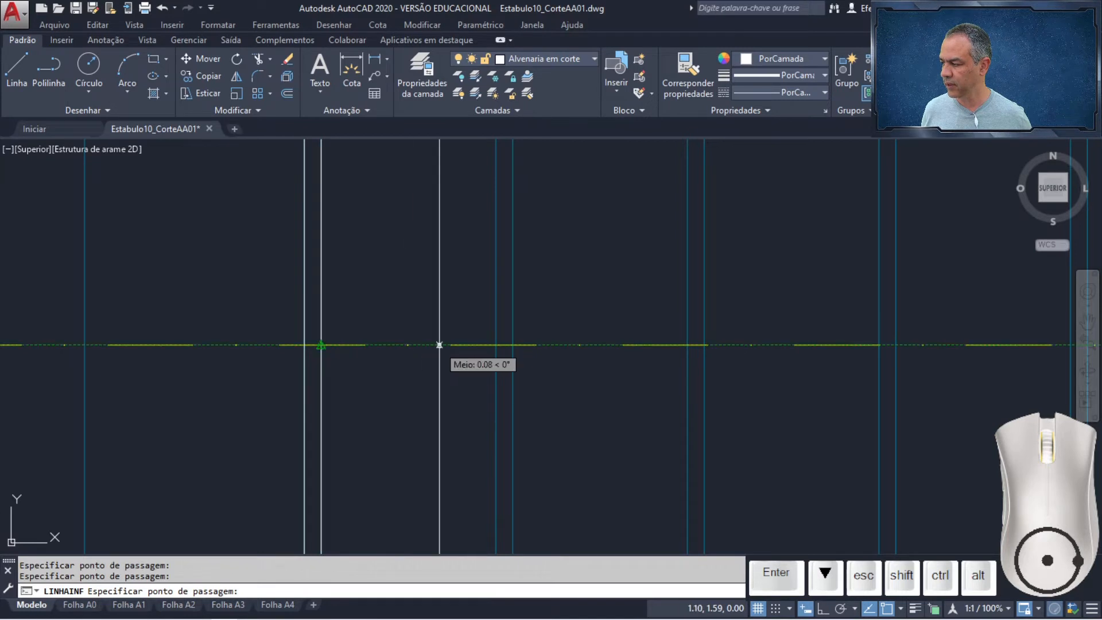
left_click(496, 344)
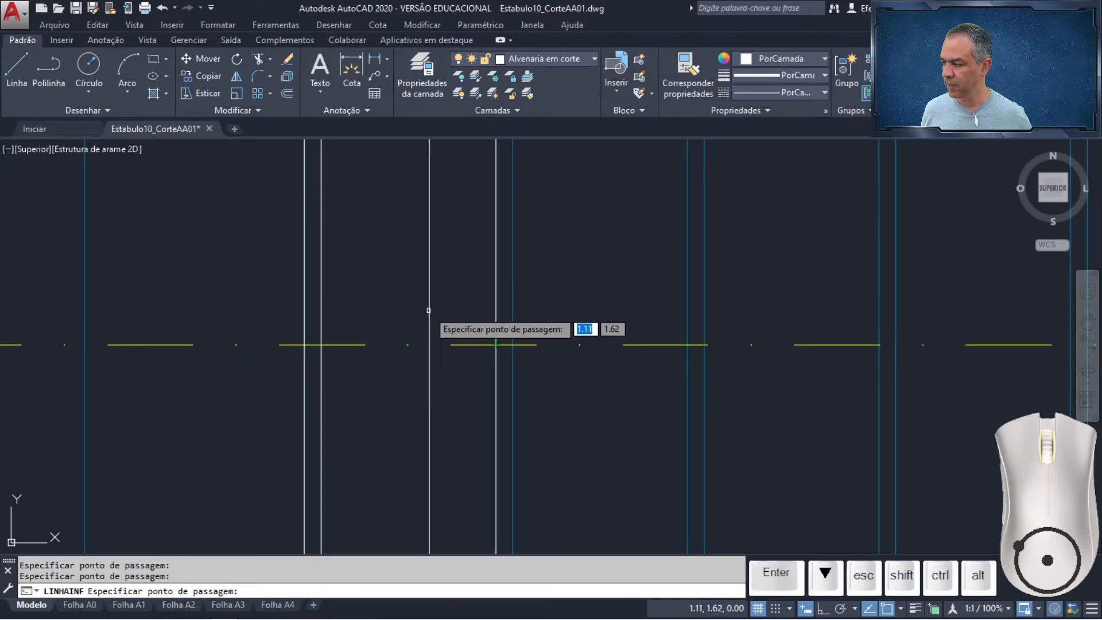
key("Return")
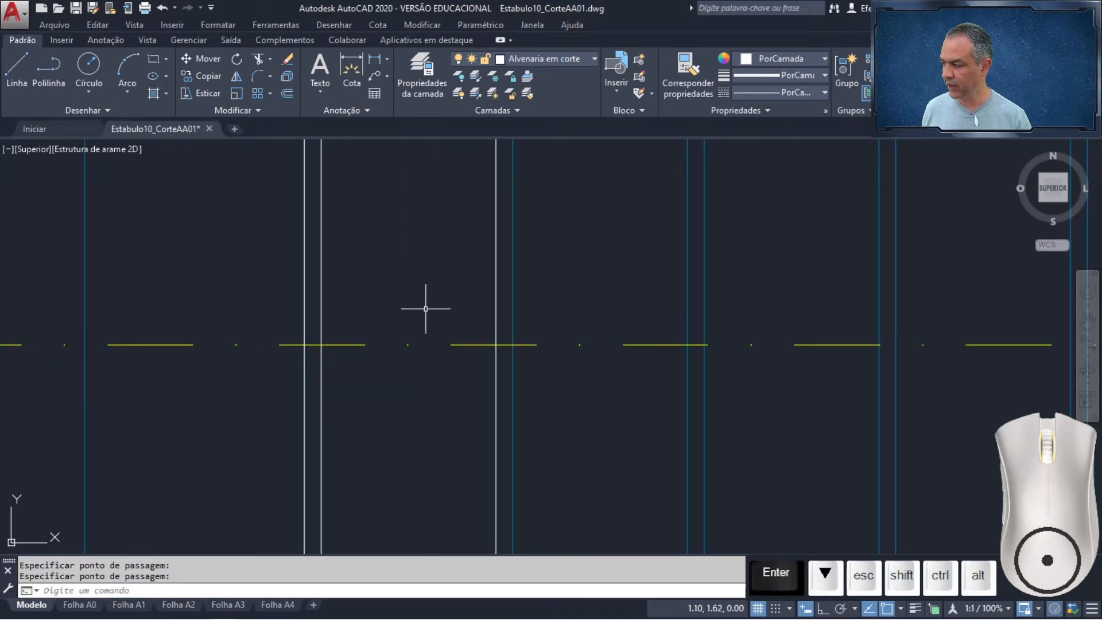
Offset the section's top floor line 0.015 downward beside the Lava-pés to set the groove depth.
scroll(425, 313, "down", 2)
scroll(425, 313, "down", 3)
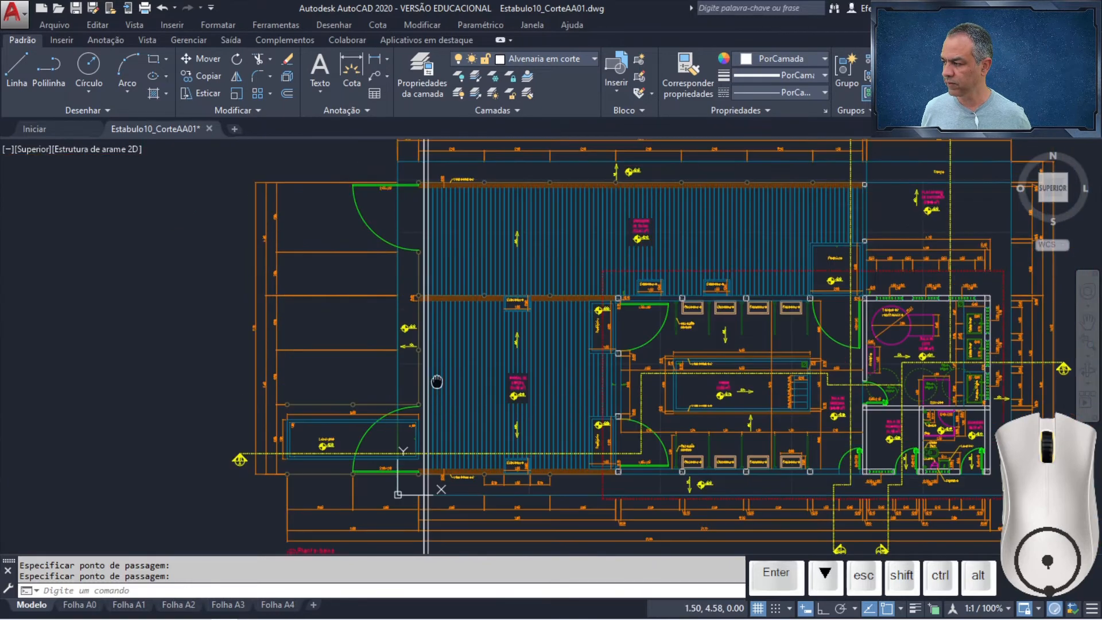
scroll(413, 299, "up", 2)
scroll(429, 289, "up", 8)
middle_click_drag(306, 343, 547, 310)
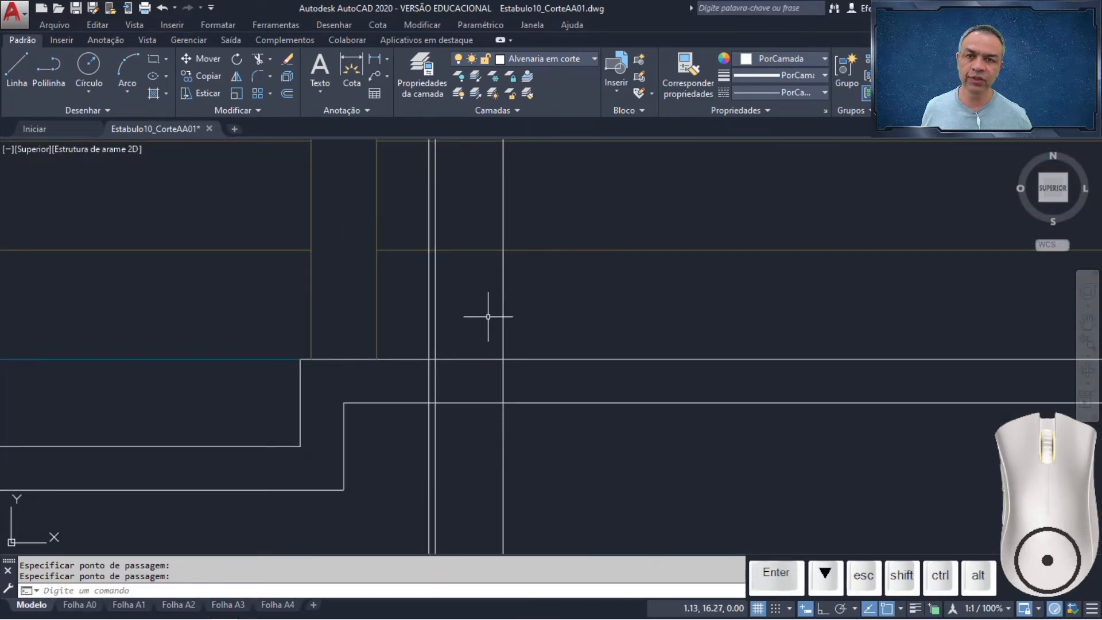
scroll(477, 326, "up", 2)
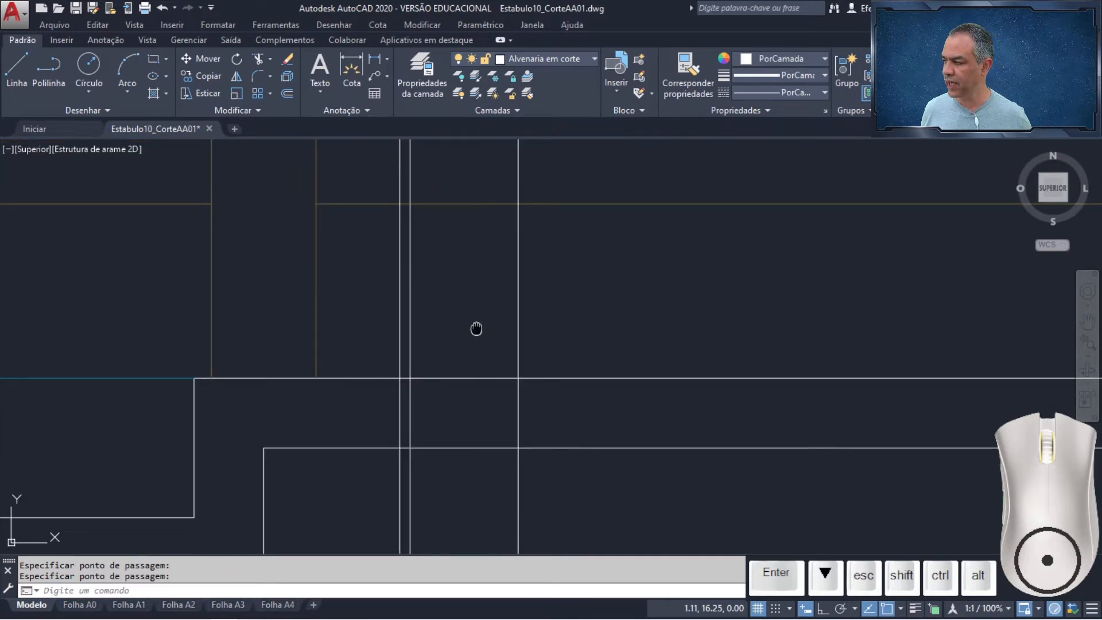
middle_click_drag(476, 328, 416, 306)
left_click(288, 93)
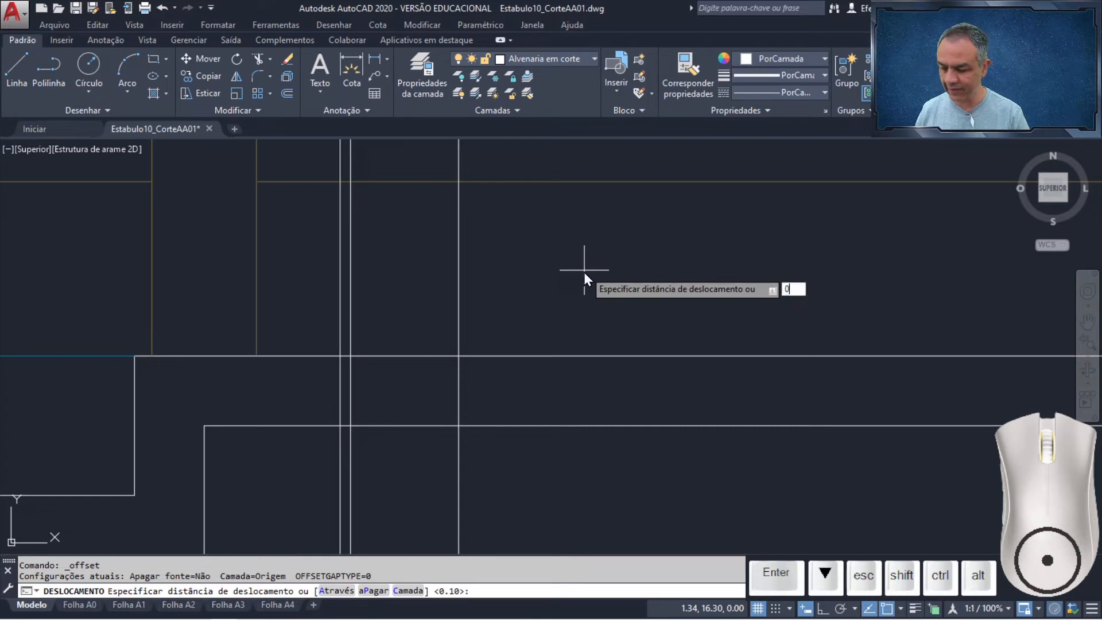
type("0.015")
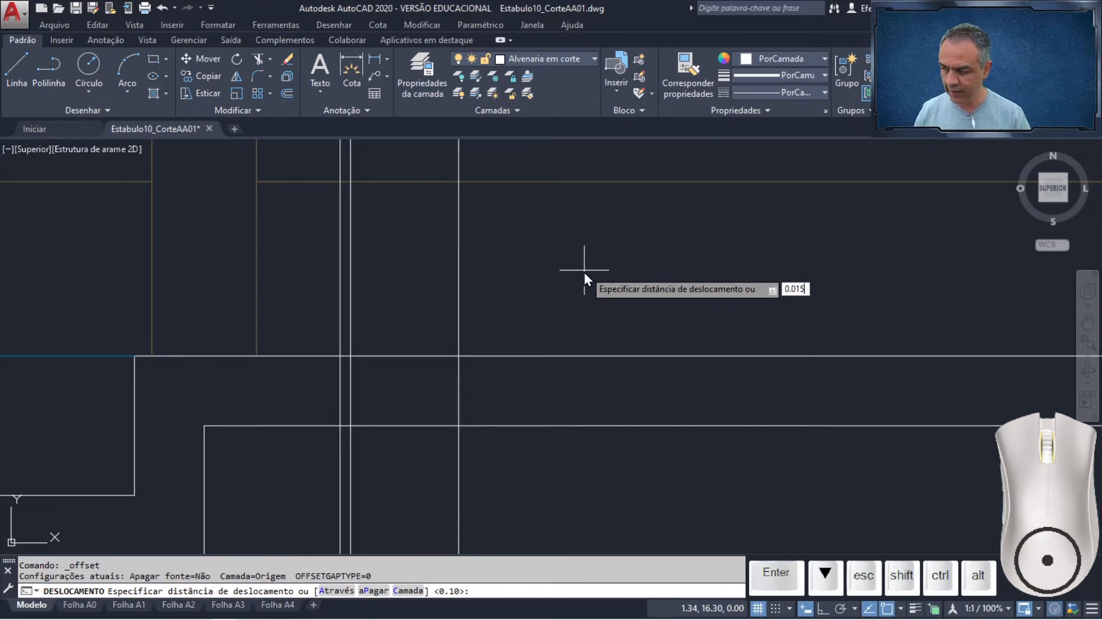
key("Return")
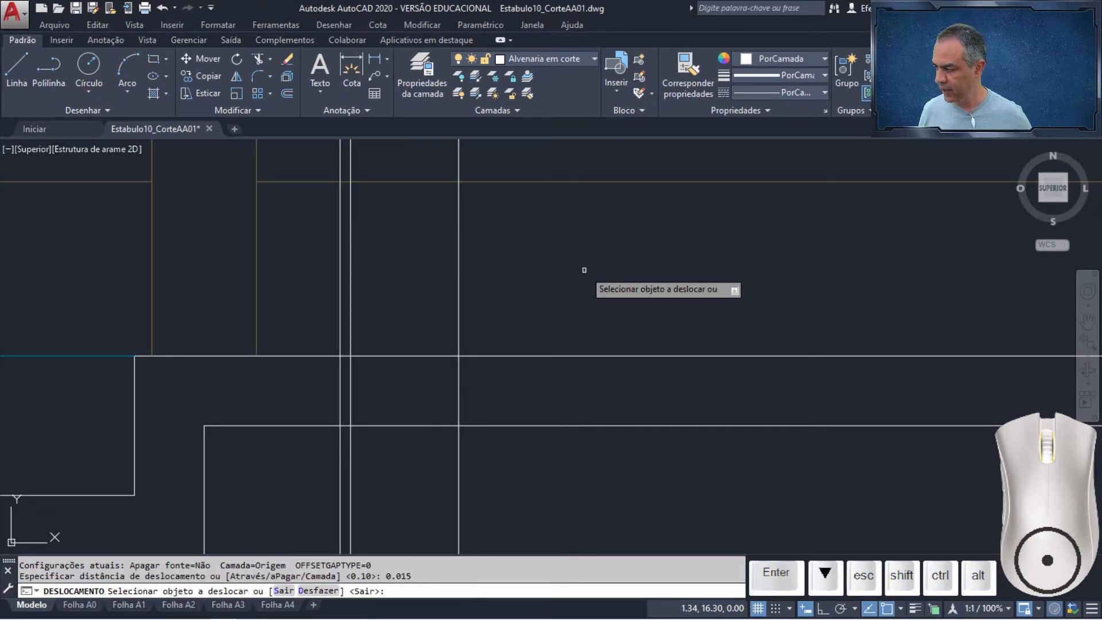
left_click(591, 355)
left_click(590, 402)
key("Return")
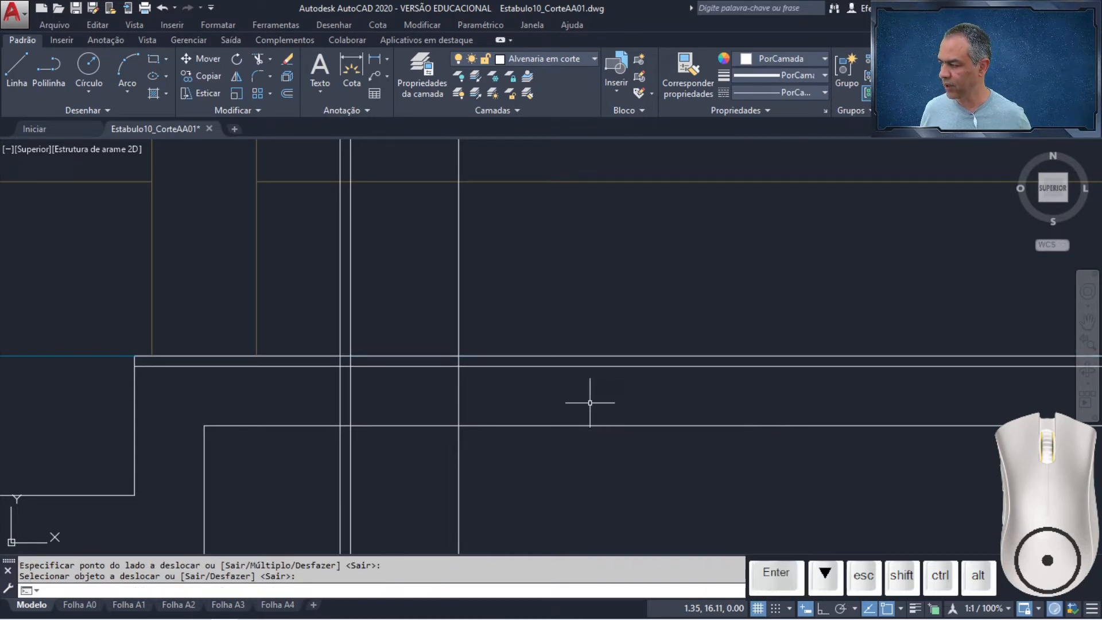
Trim the three vertical construction lines above and below the two floor lines, keeping only the segments between them.
left_click(258, 59)
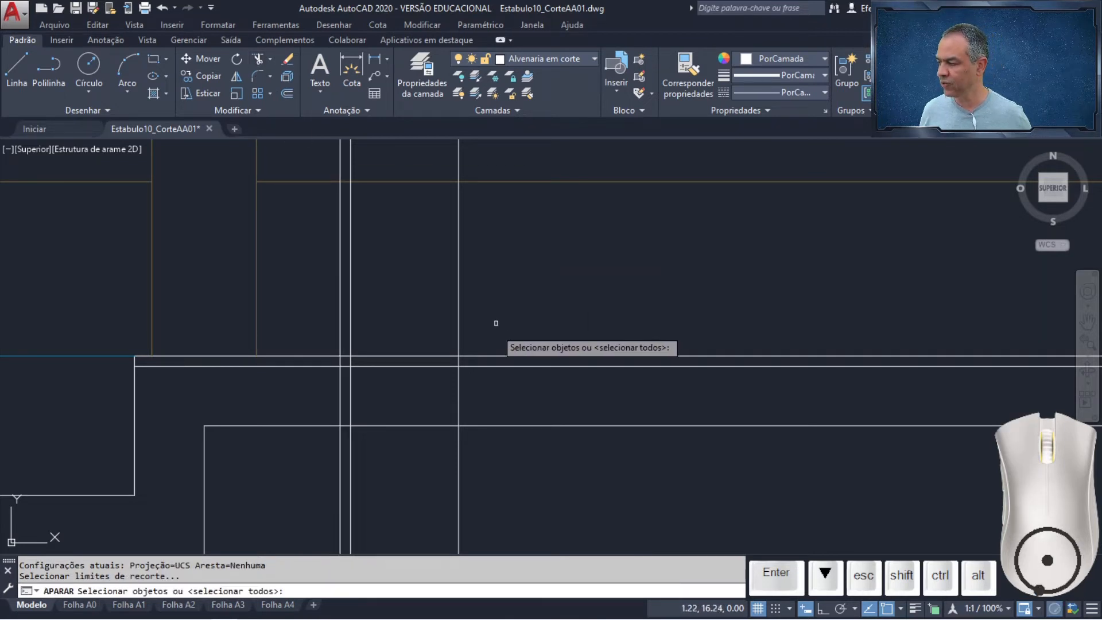
left_click(494, 355)
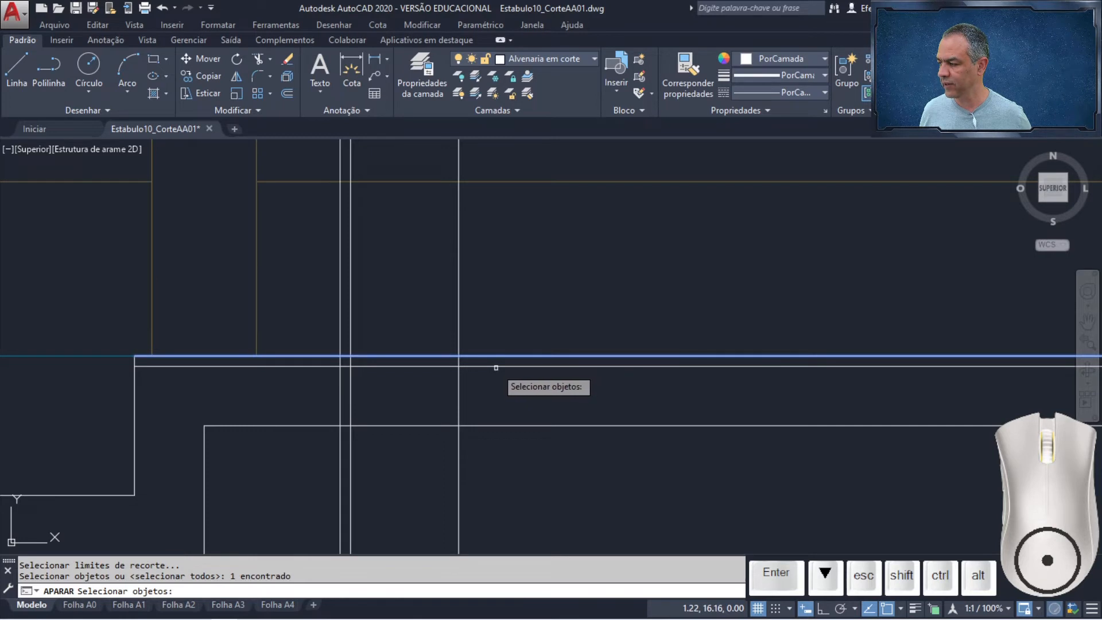
left_click(497, 366)
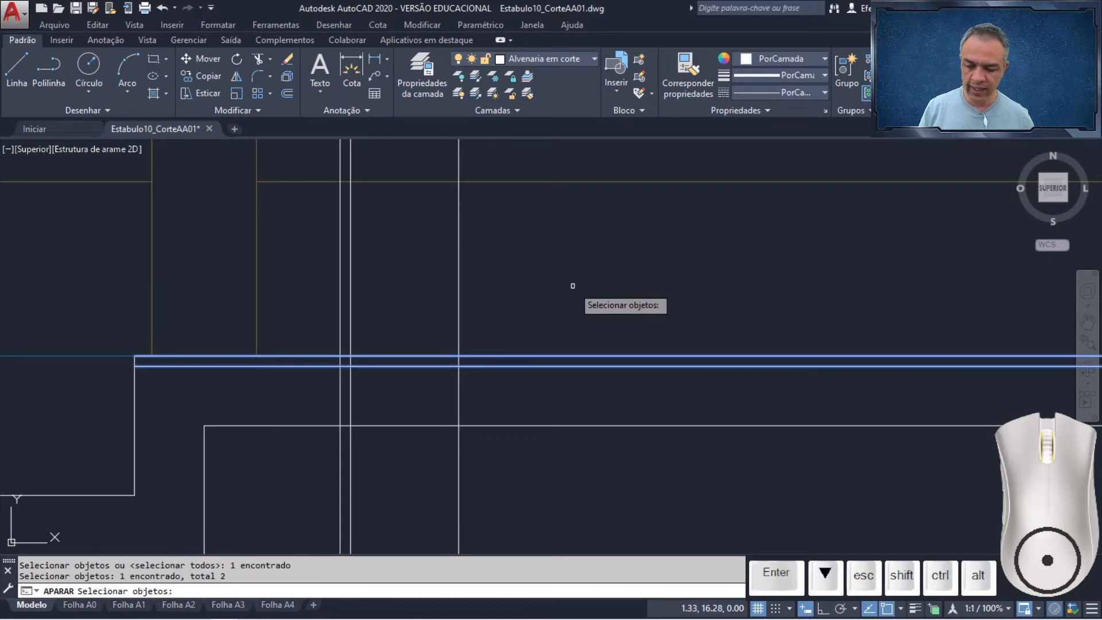
key("Return")
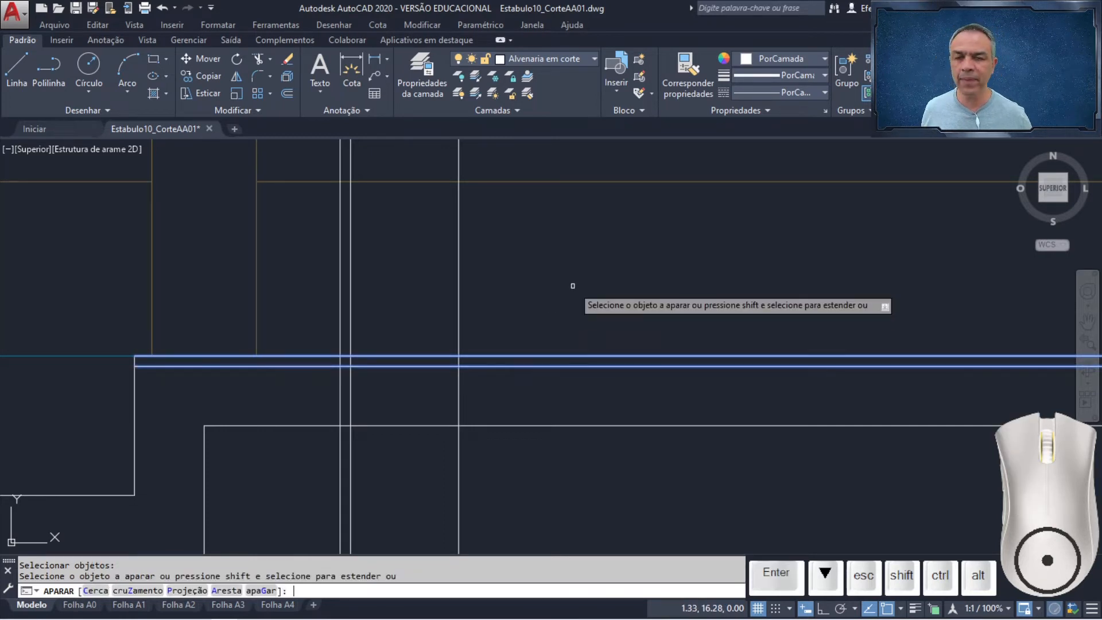
left_click(553, 284)
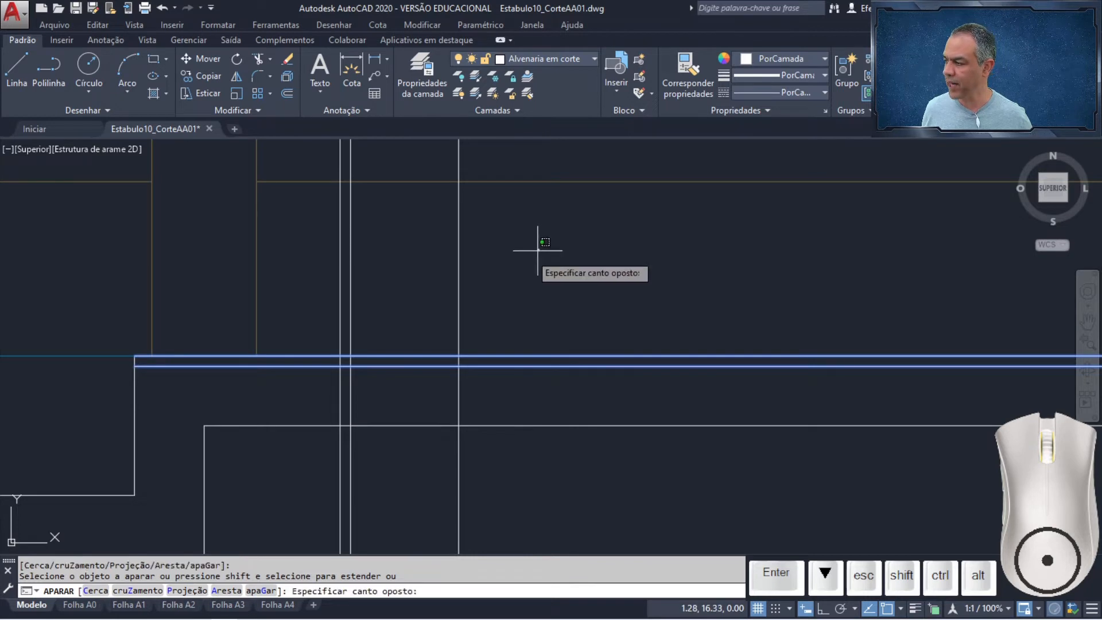
left_click(314, 299)
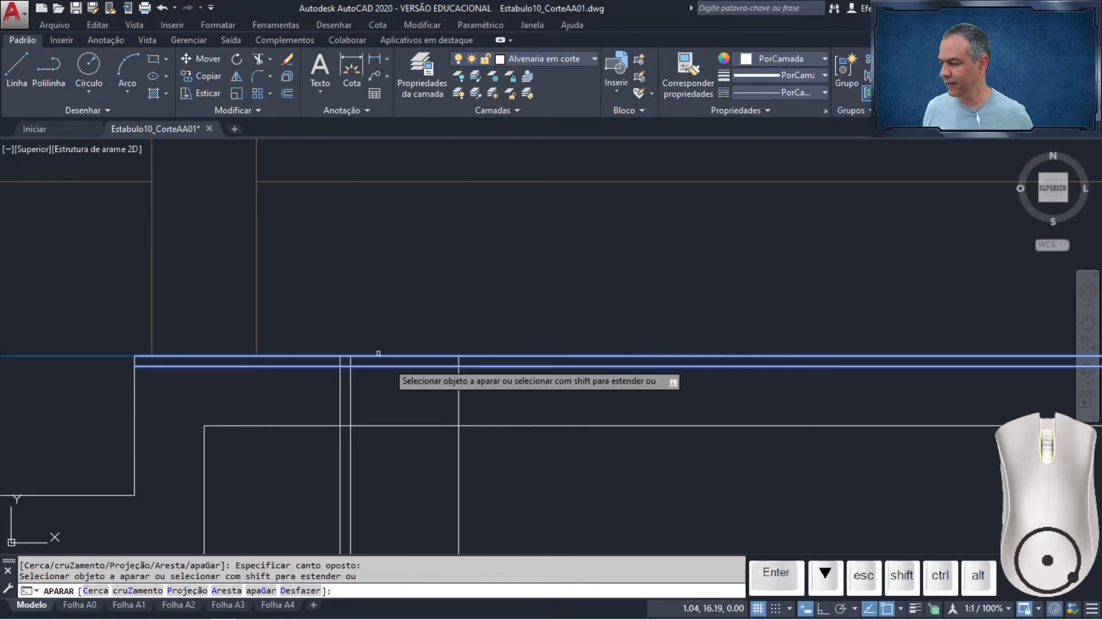
left_click(516, 460)
left_click(290, 477)
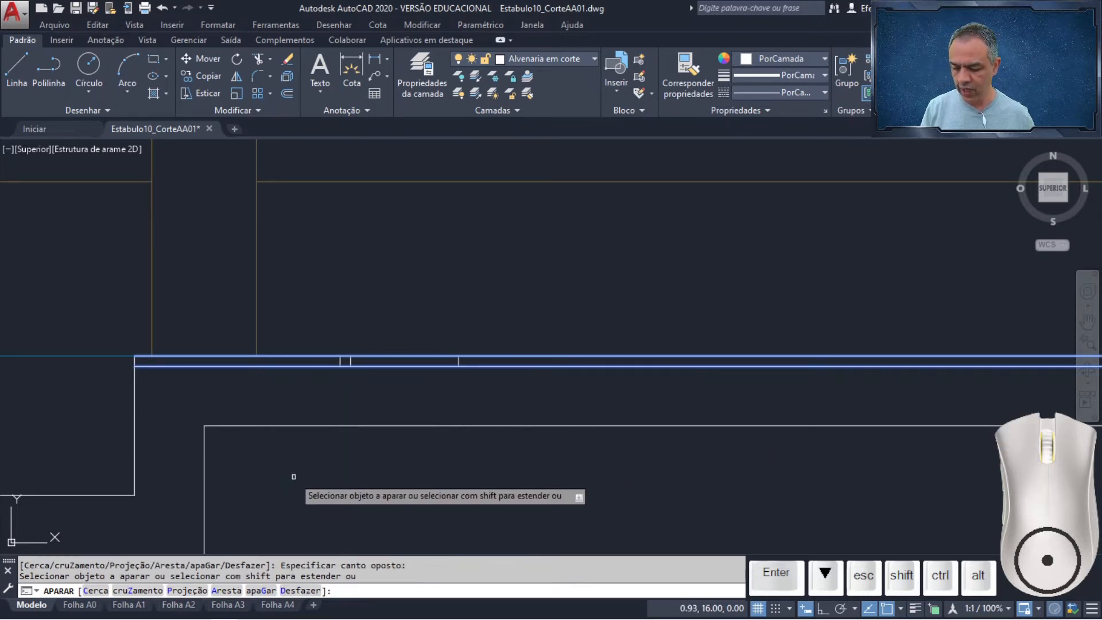
key("Return")
Trim the upper floor line across the groove openings and the lower line beneath the raised parts to form the groove profile.
key("Return")
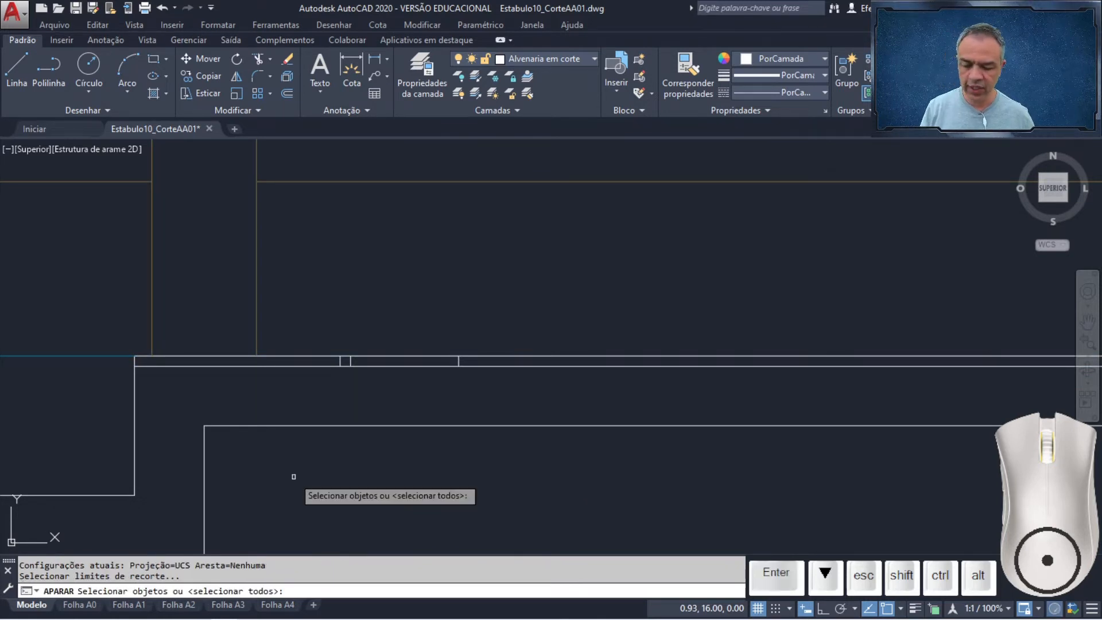
key("Return")
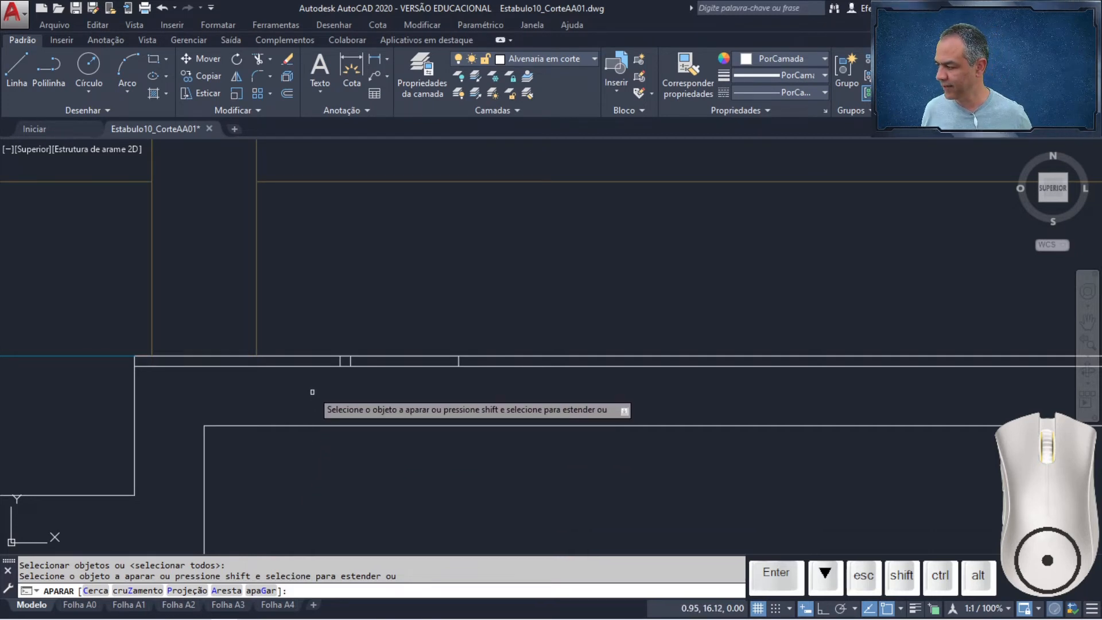
left_click(314, 367)
left_click(345, 356)
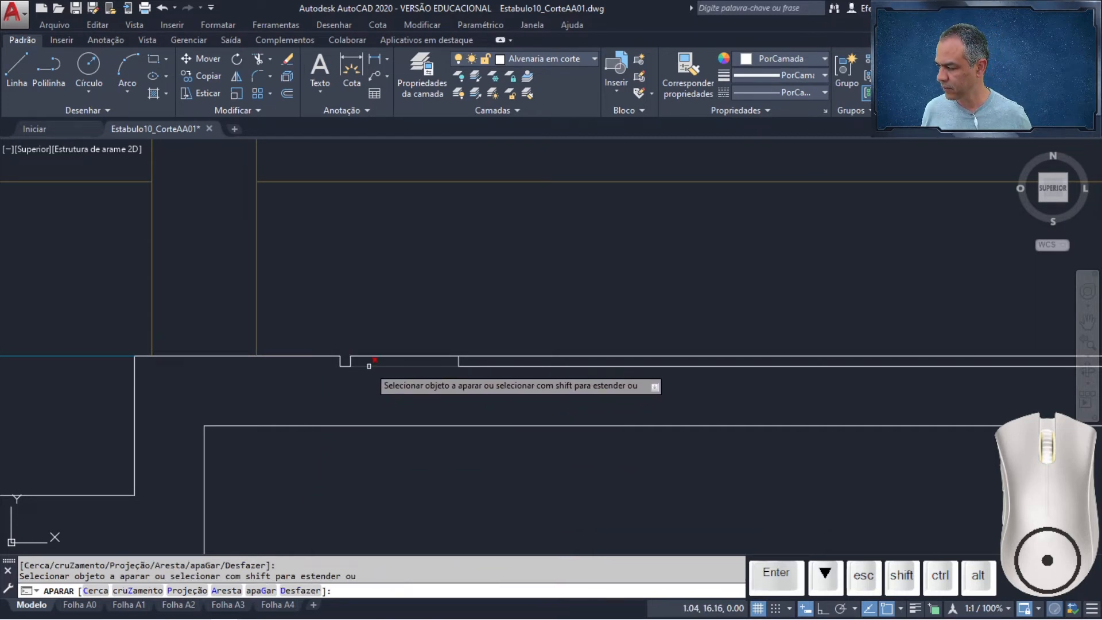
left_click(369, 366)
left_click(490, 356)
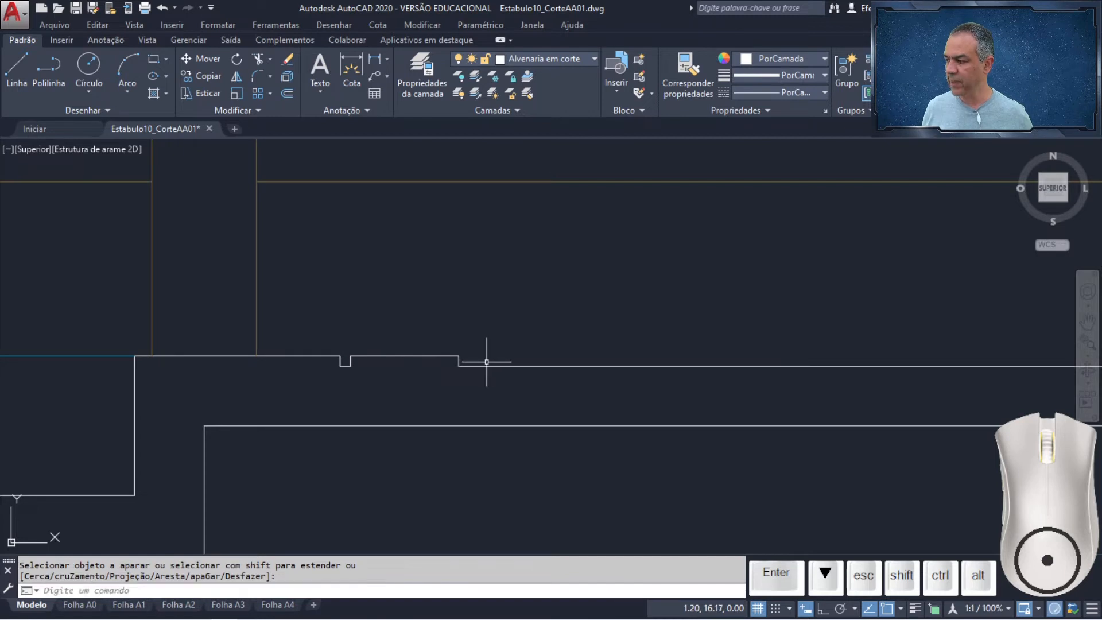
Erase the leftover lower floor line and start a rectangular array of the five groove profile segments beside the fence post.
left_click(487, 365)
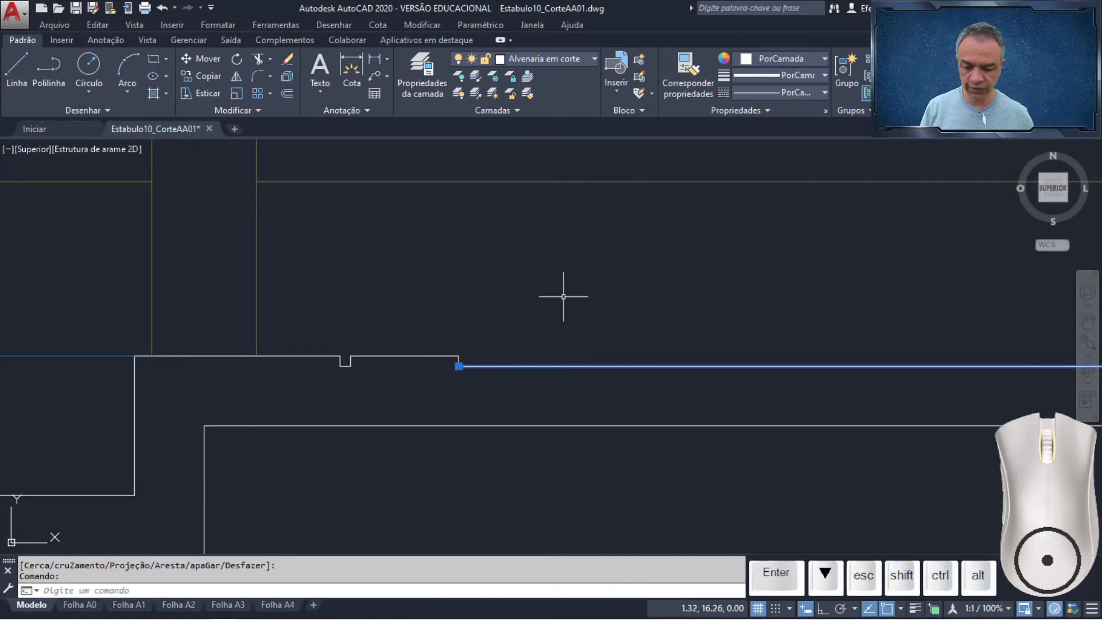
key("Delete")
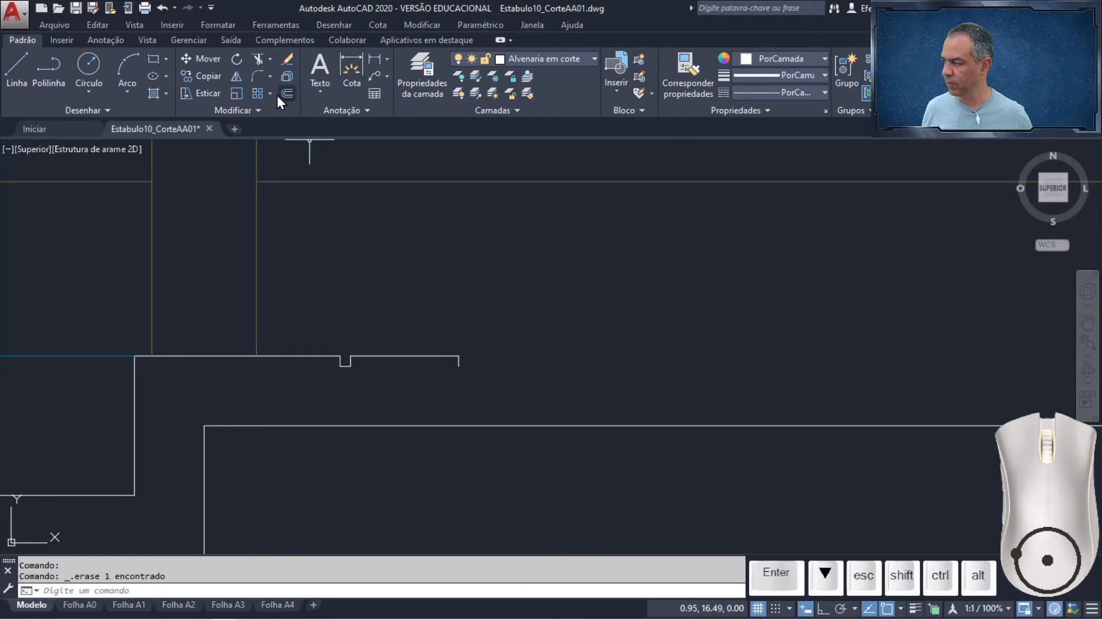
left_click(258, 93)
left_click(300, 304)
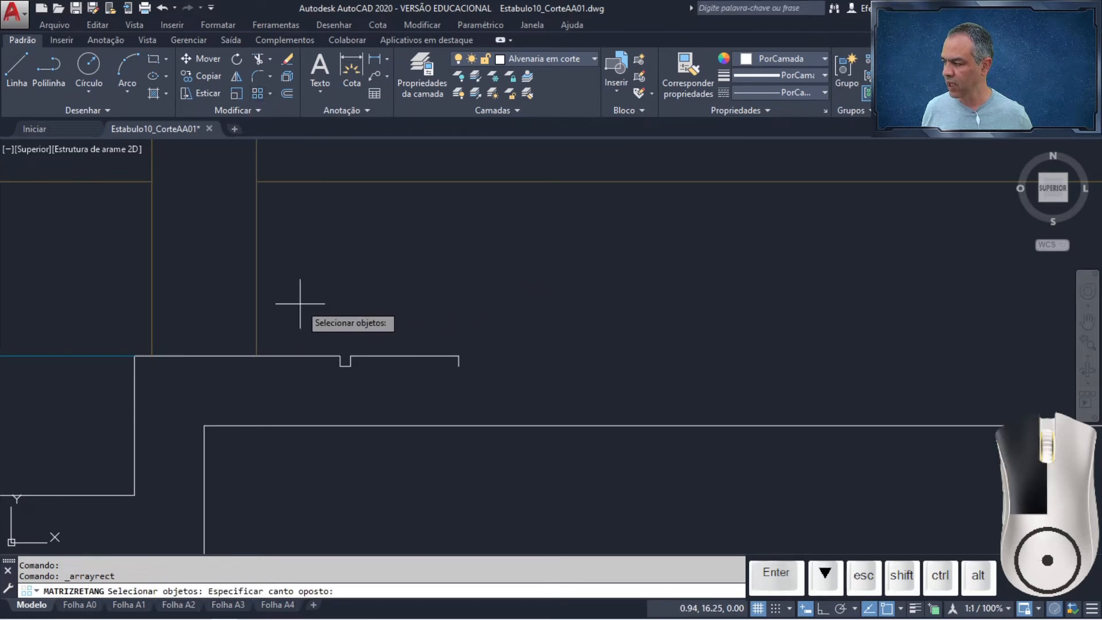
left_click(499, 395)
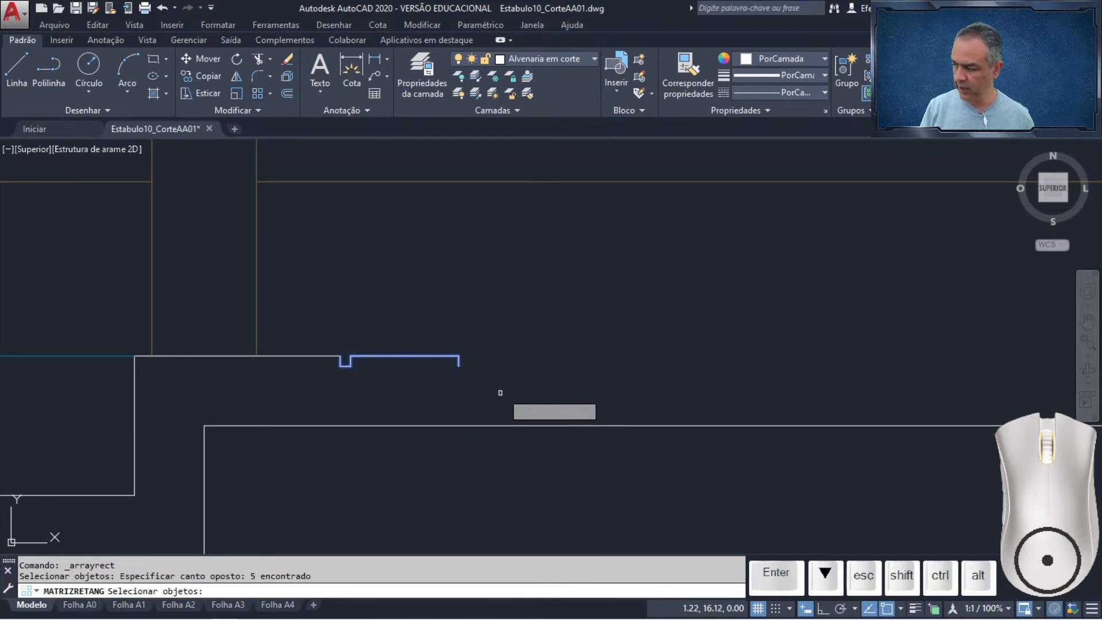
key("Return")
scroll(509, 379, "up", 3)
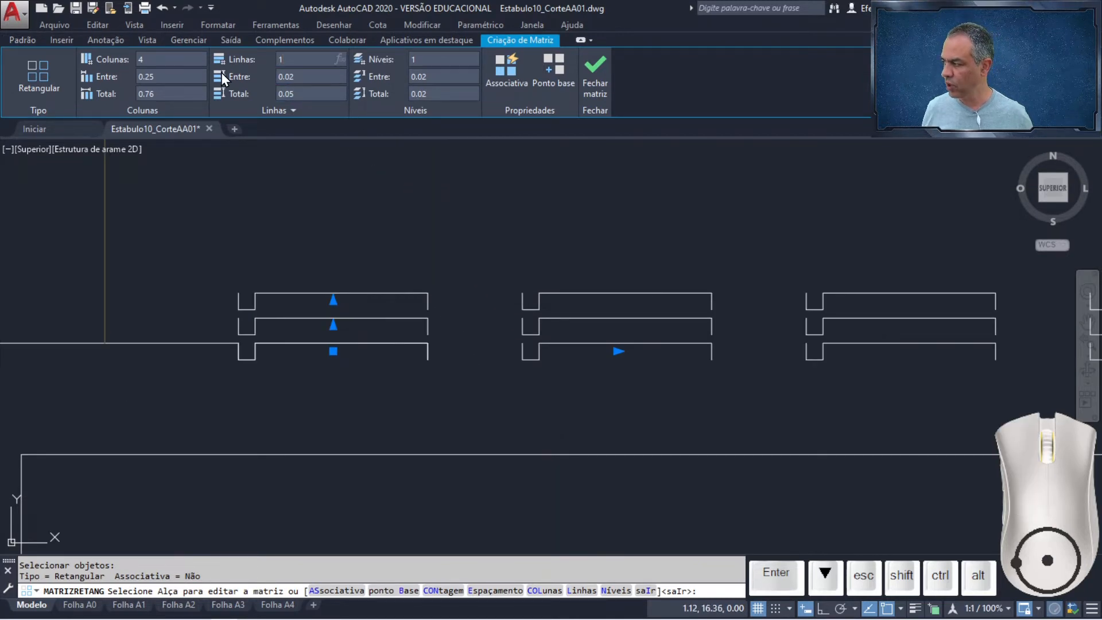
Set the groove array to 38 columns spaced 0.17 in one row and finish it.
left_click(172, 60)
double_click(172, 59)
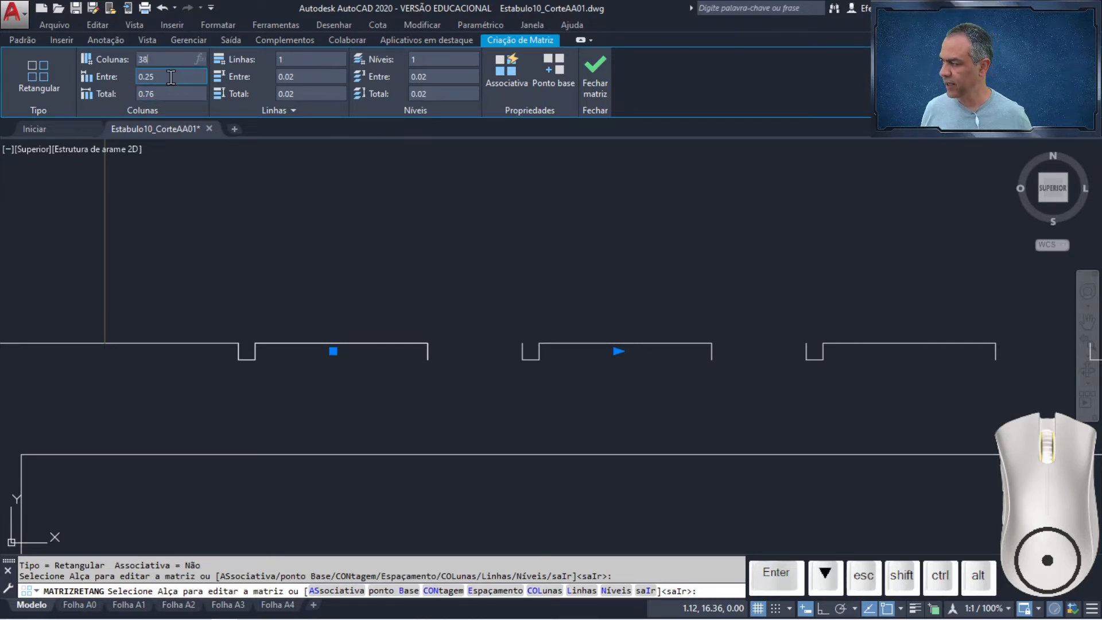
left_click(171, 77)
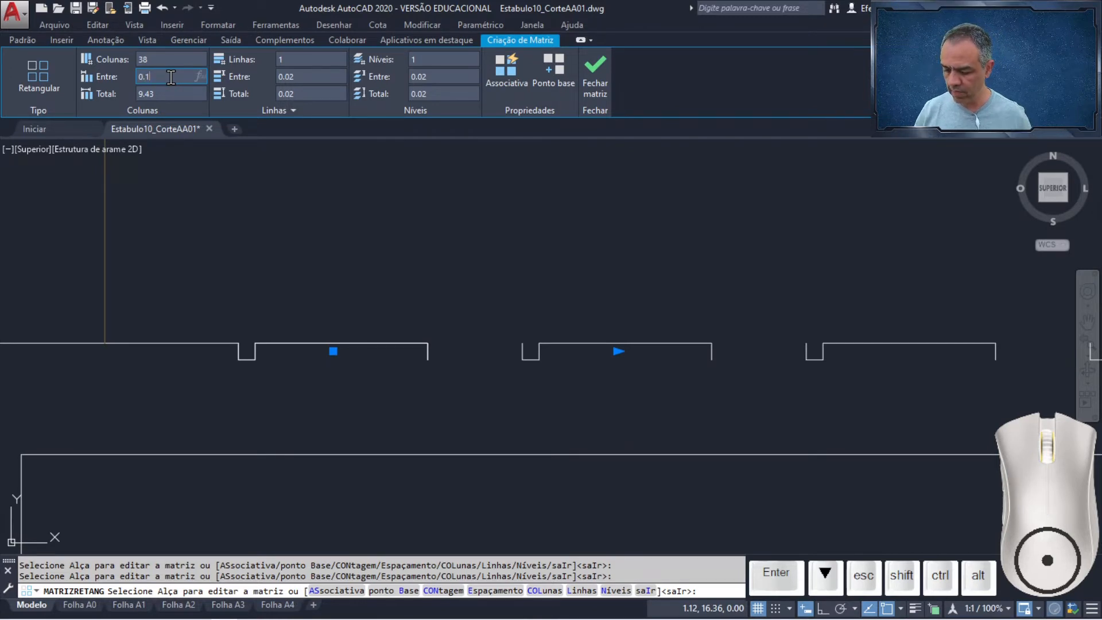
key("Tab")
scroll(347, 203, "down", 3)
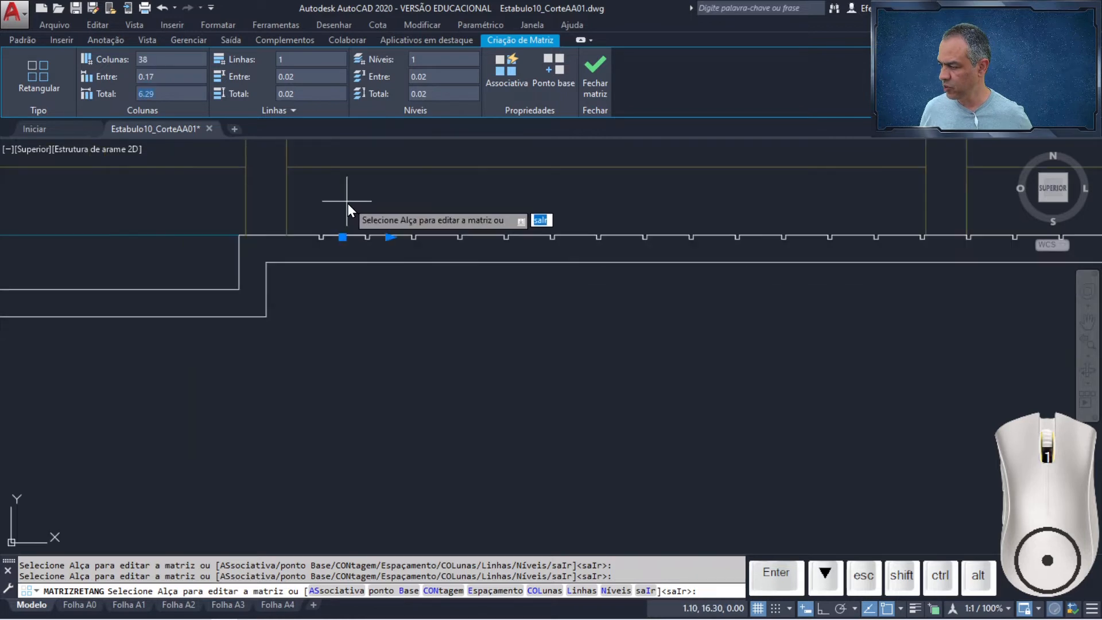
mouse_move(910, 244)
middle_mouse_down()
mouse_move(681, 305)
mouse_move(193, 358)
middle_mouse_up()
scroll(664, 319, "up", 6)
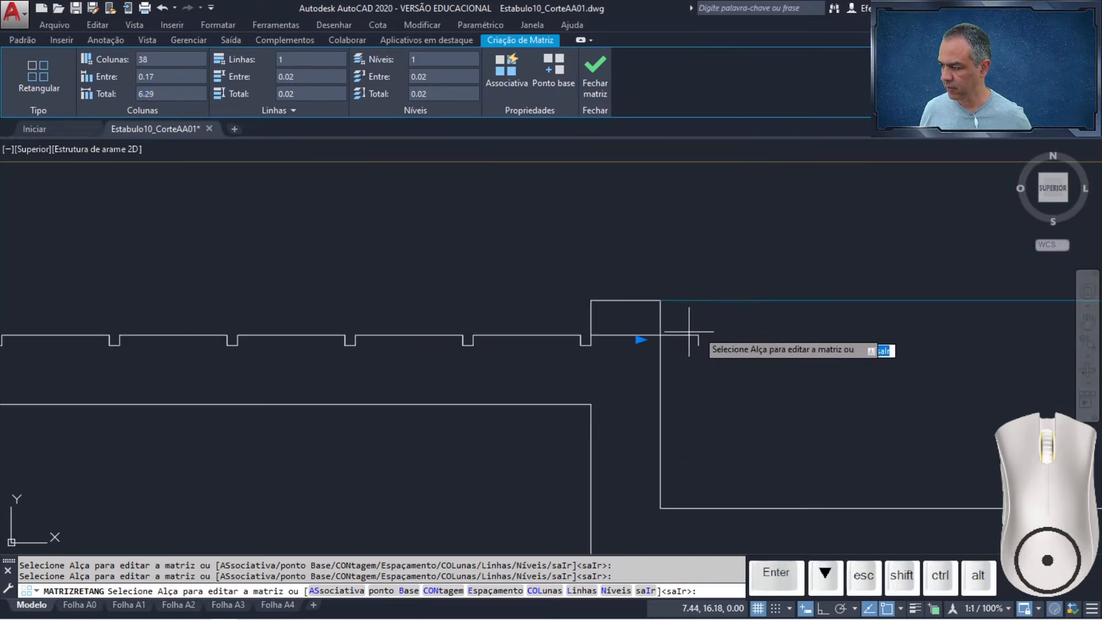
left_click(596, 84)
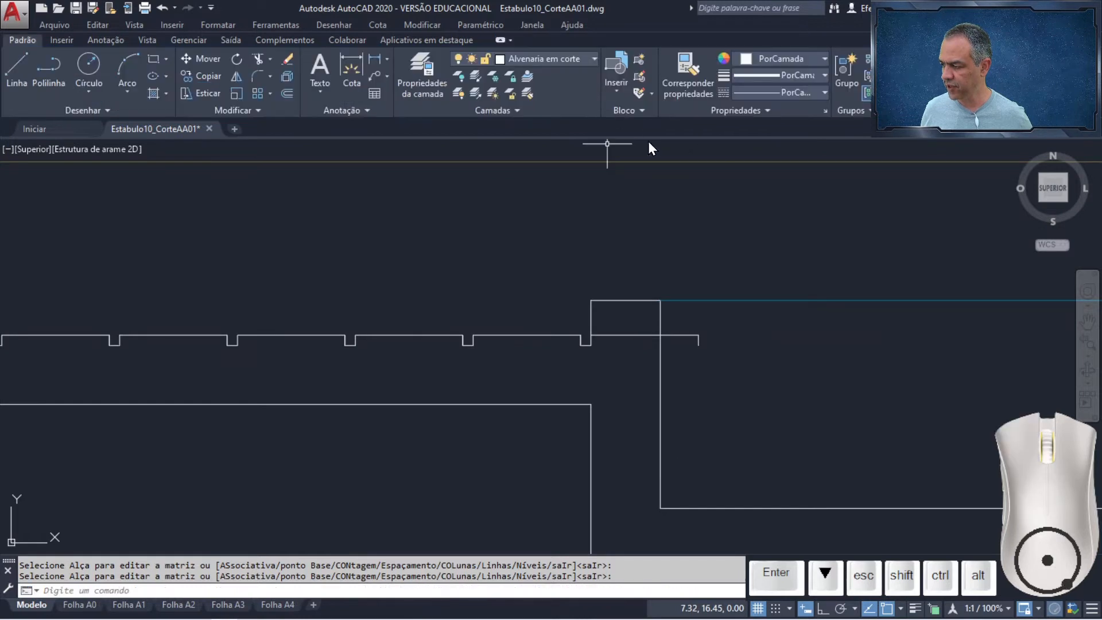
Erase the last arrayed horizontal and vertical segments that run past the Lava-pés edge.
left_click(719, 309)
left_click(688, 366)
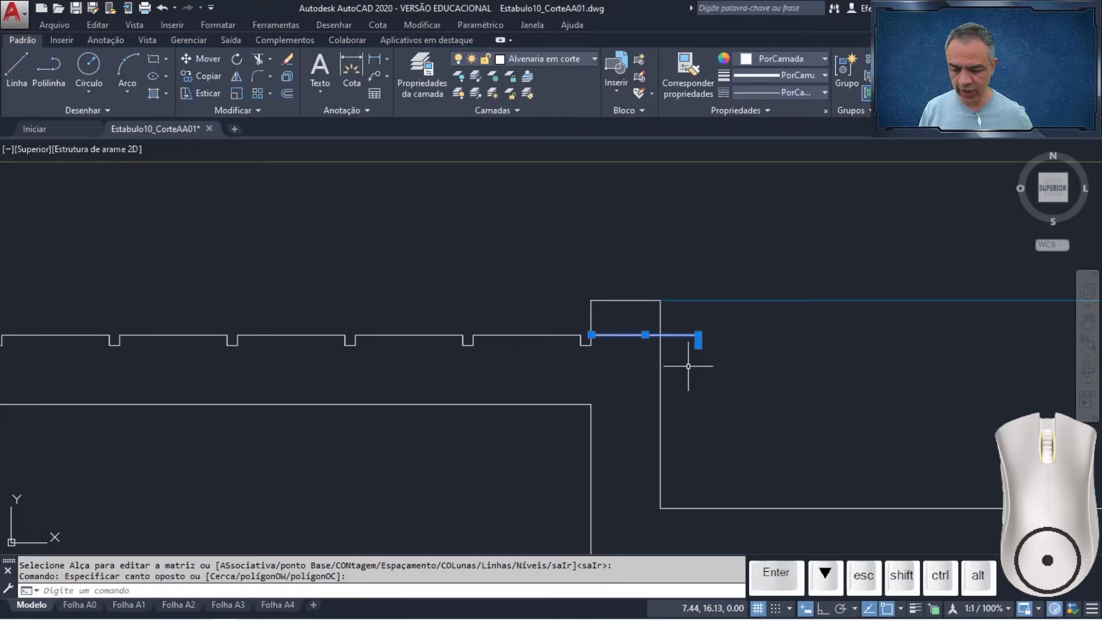
key("Delete")
Replace the short vertical side of the last groove by stretching the Lava-pés curb's edge line down to the groove bottom.
scroll(591, 342, "up", 4)
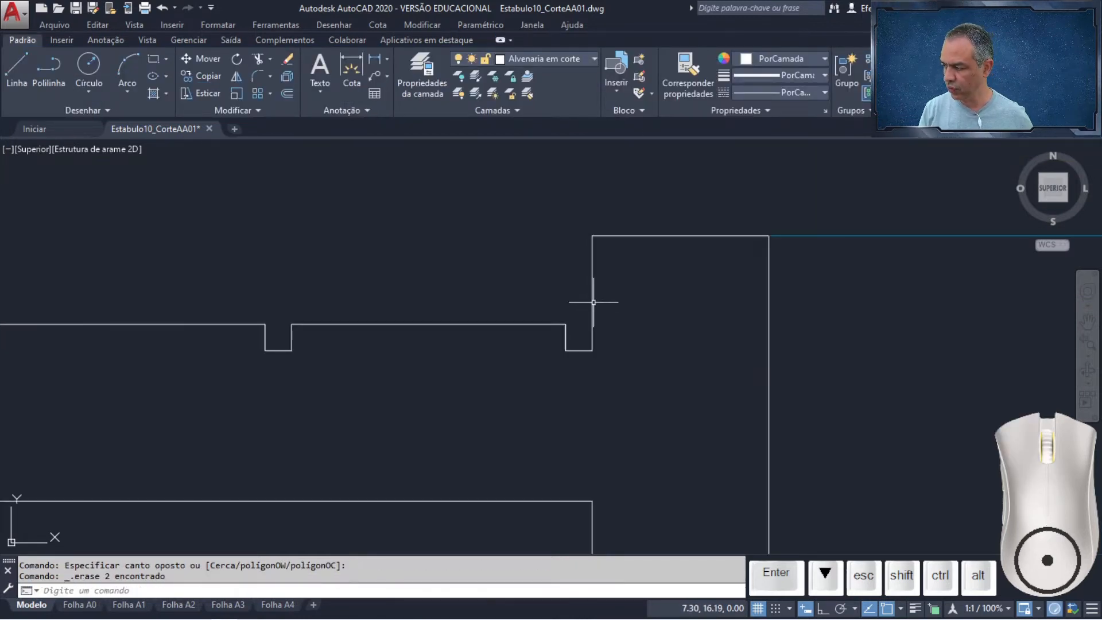
left_click(592, 341)
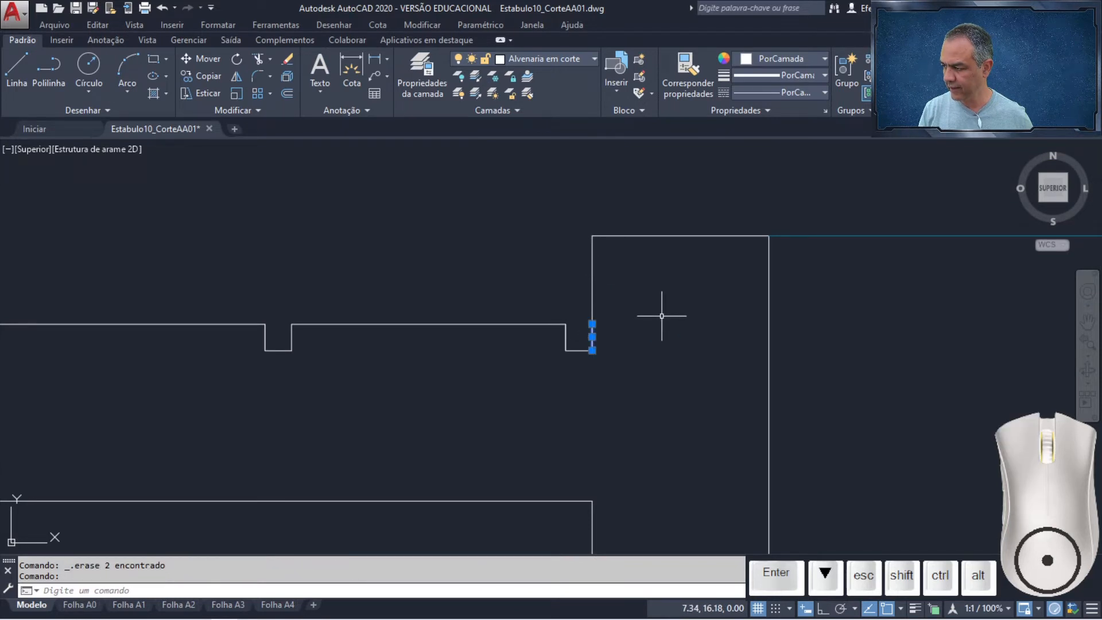
key("Delete")
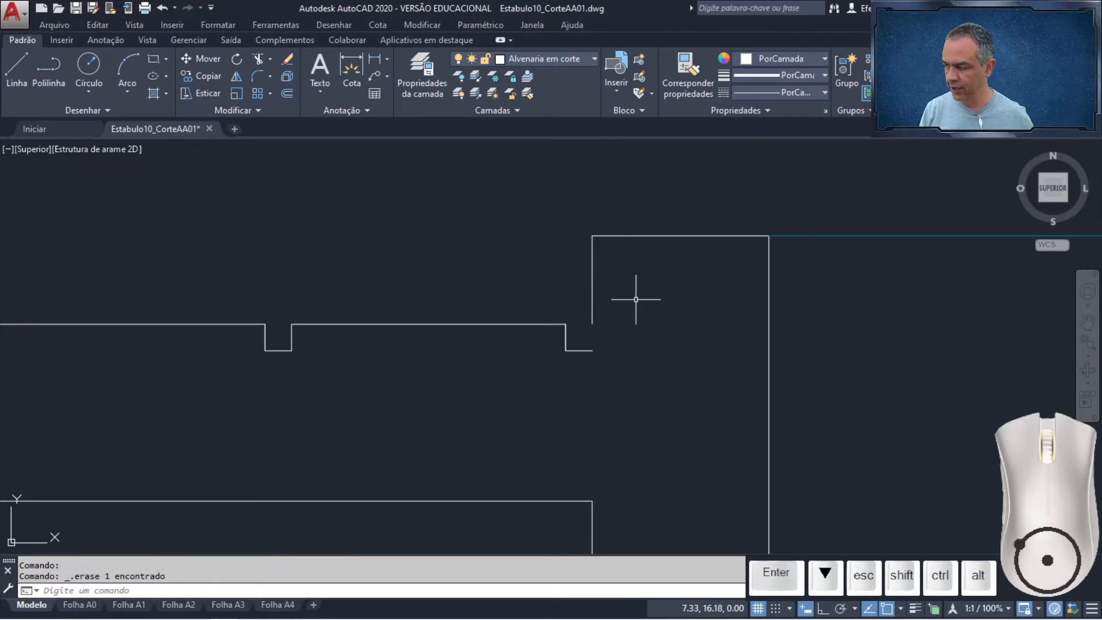
left_click(591, 287)
left_click(593, 324)
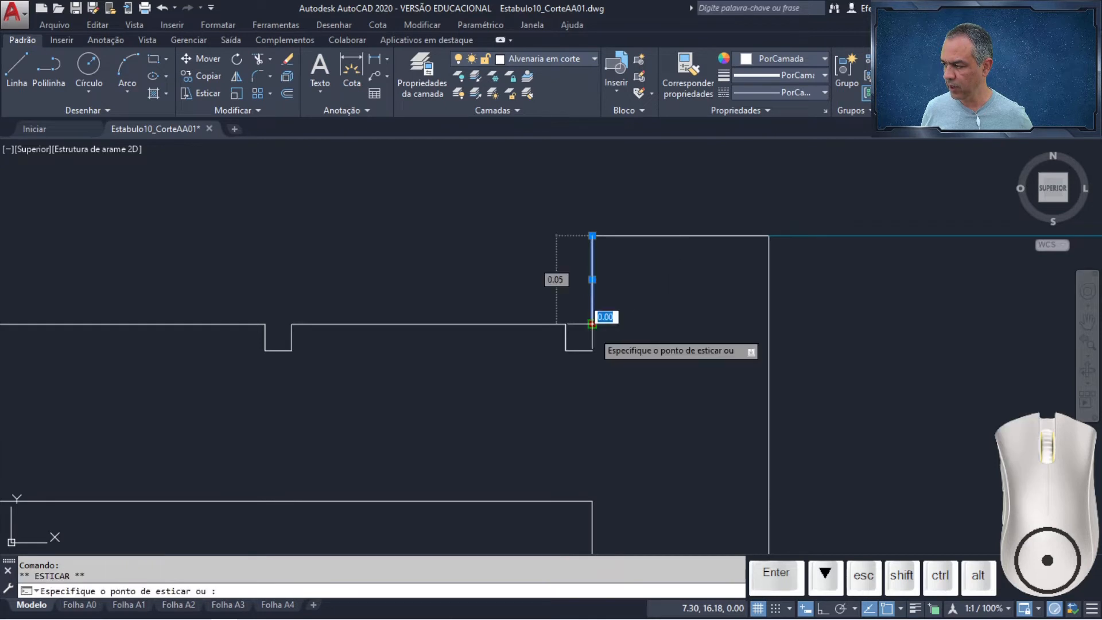
left_click(593, 350)
key("Escape")
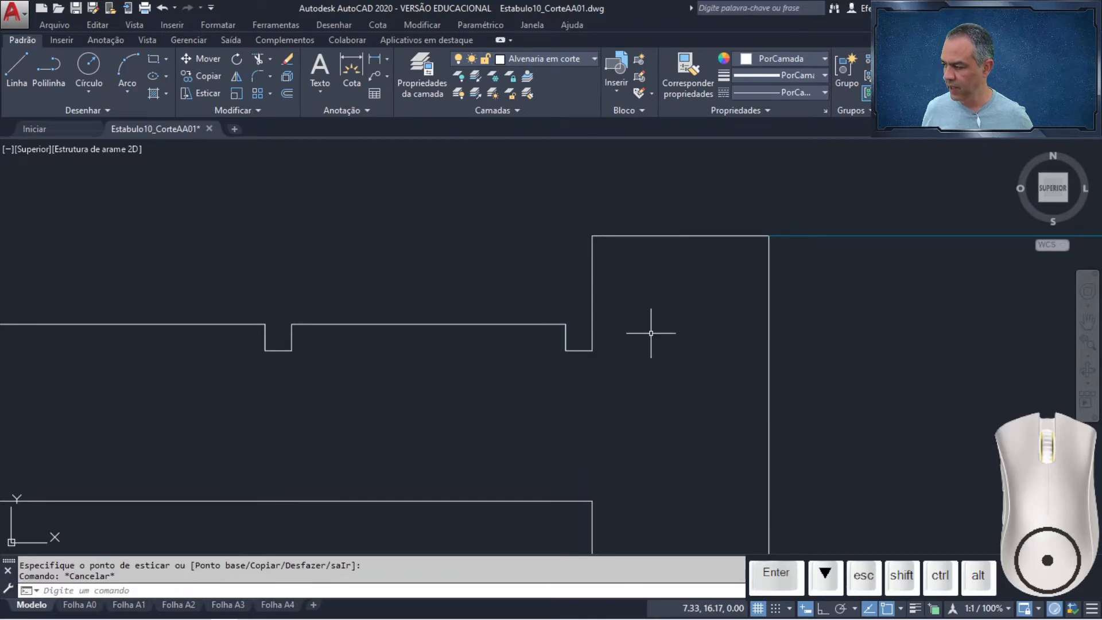
Draw vertical construction lines through both edges of the plan's last groove before the Lava-pés and the near edge of the preceding one.
scroll(651, 332, "down", 4)
scroll(651, 332, "down", 5)
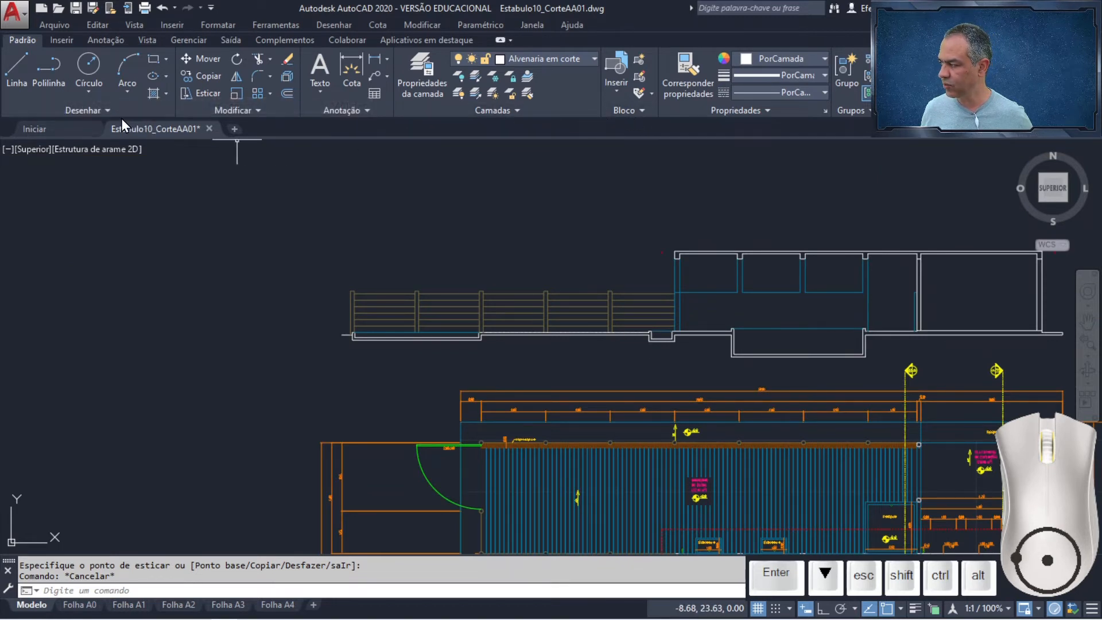
left_click(98, 111)
left_click(51, 125)
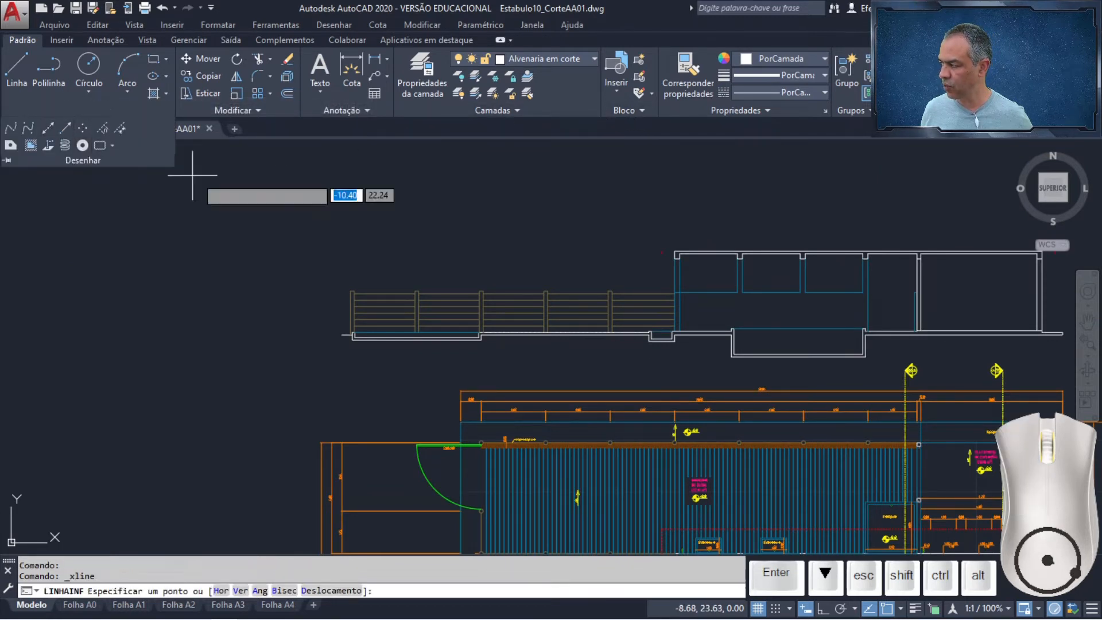
key("Down")
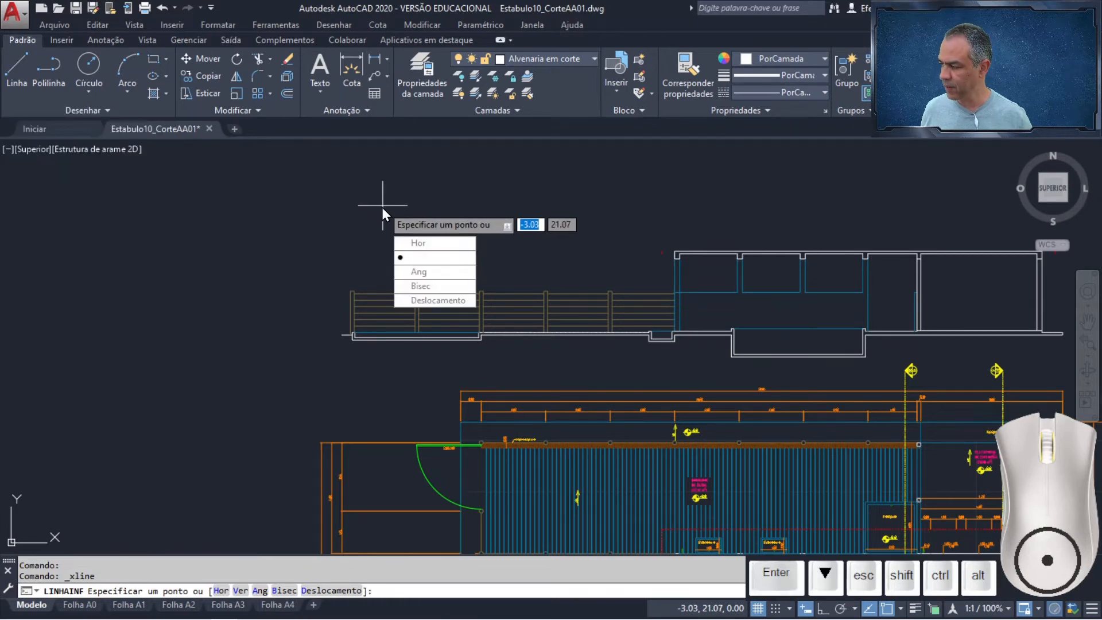
key("Return")
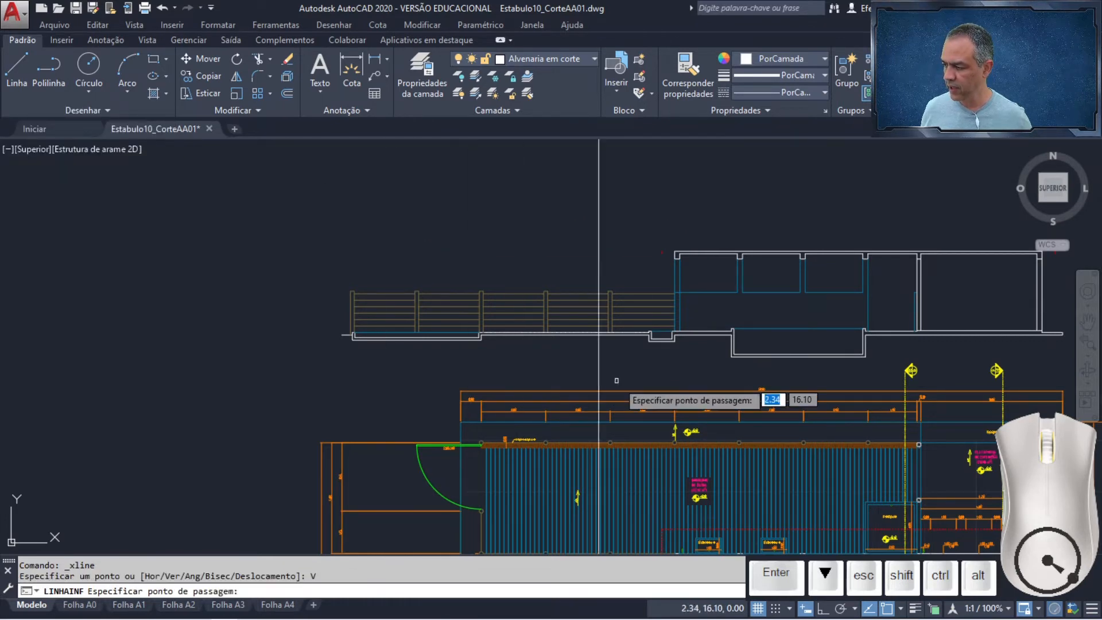
scroll(632, 402, "up", 5)
scroll(560, 404, "up", 6)
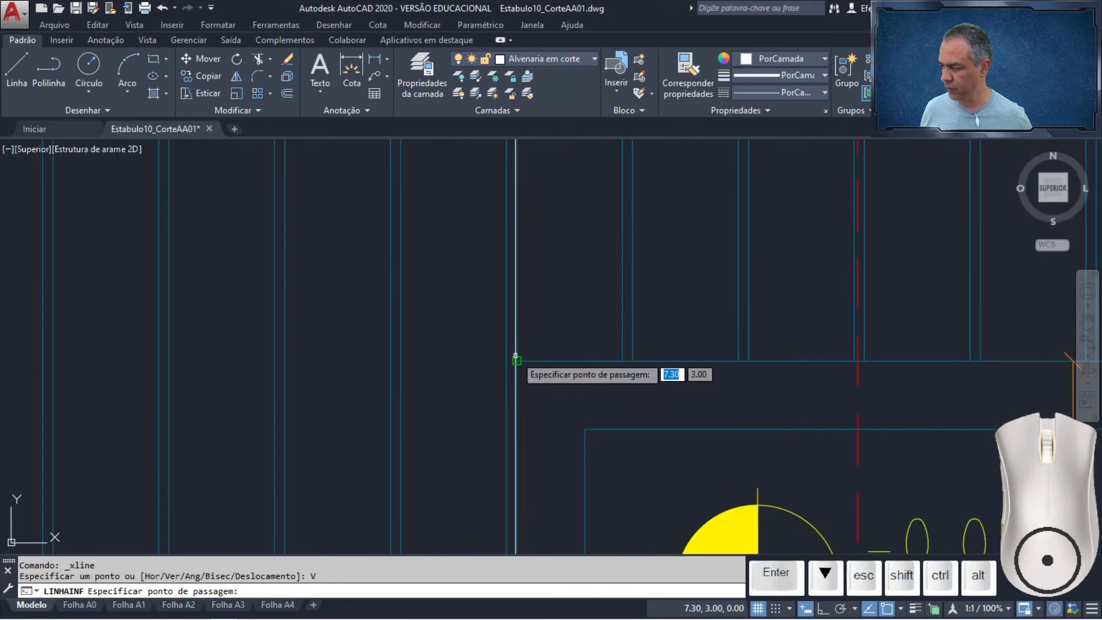
left_click(515, 361)
left_click(508, 361)
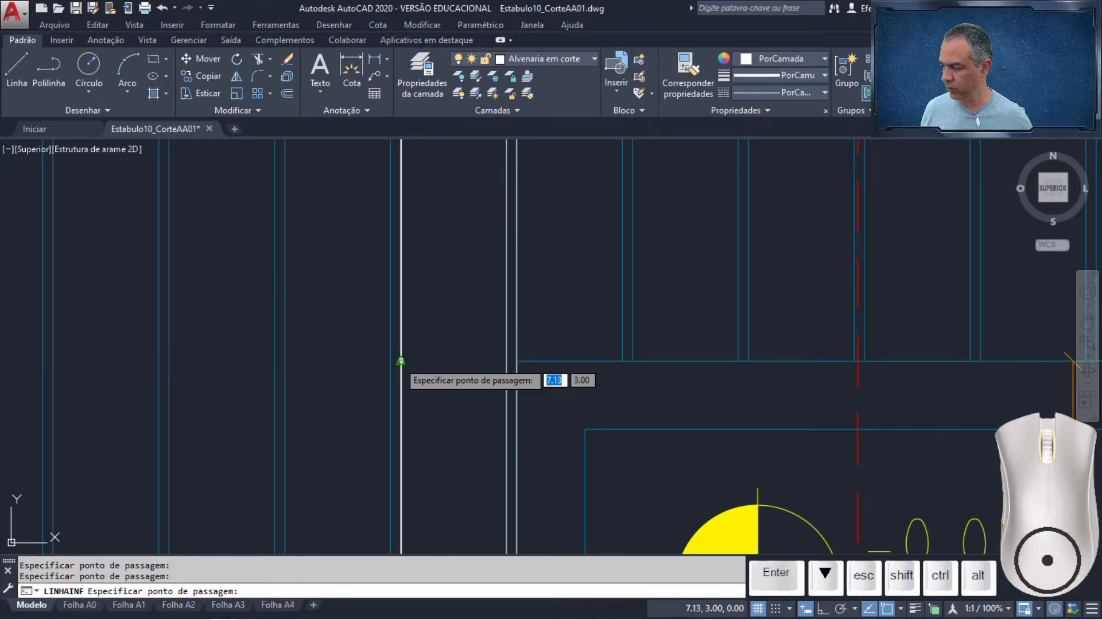
left_click(401, 362)
key("Return")
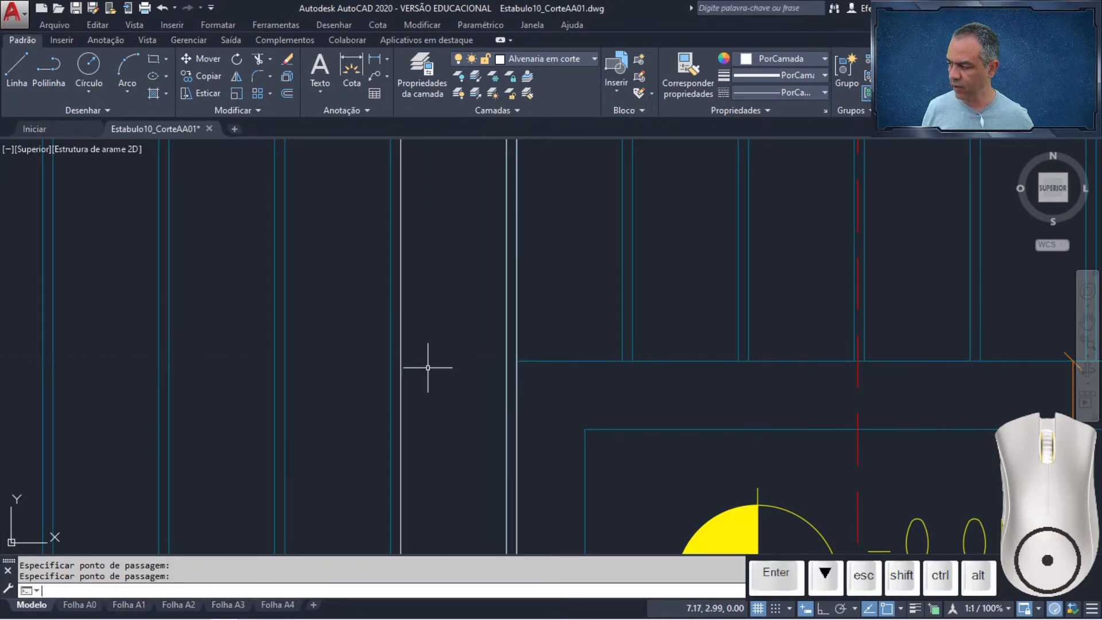
Check the section's last arrayed grooves against the three vertical construction lines, and erase those lines.
scroll(433, 359, "down", 10)
middle_click_drag(466, 221, 474, 594)
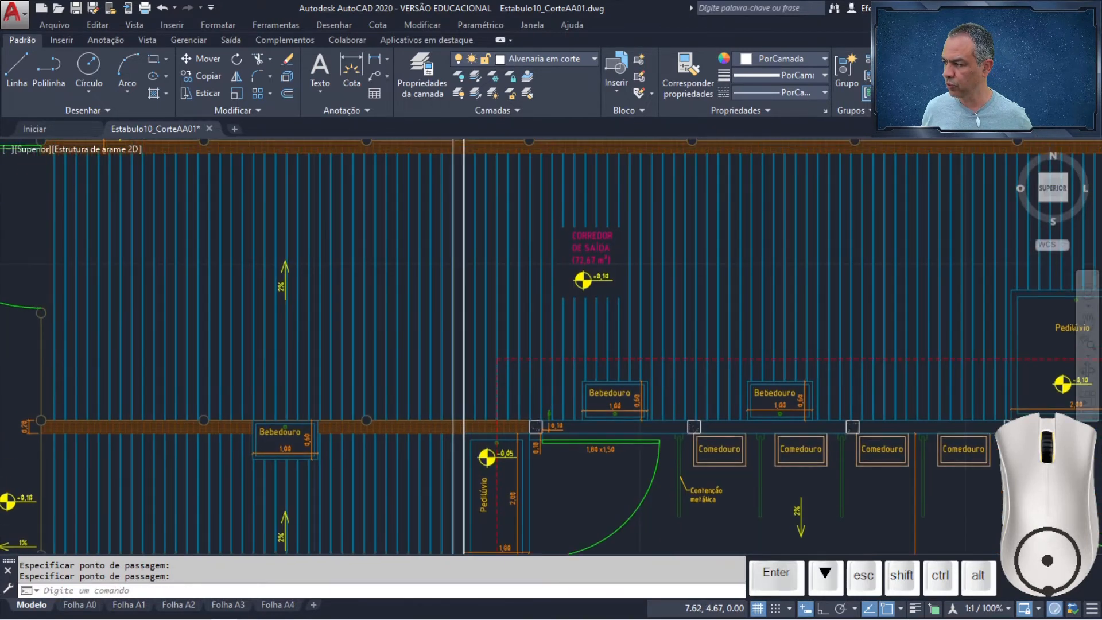
middle_click_drag(463, 248, 462, 267)
scroll(462, 267, "up", 5)
scroll(468, 271, "up", 4)
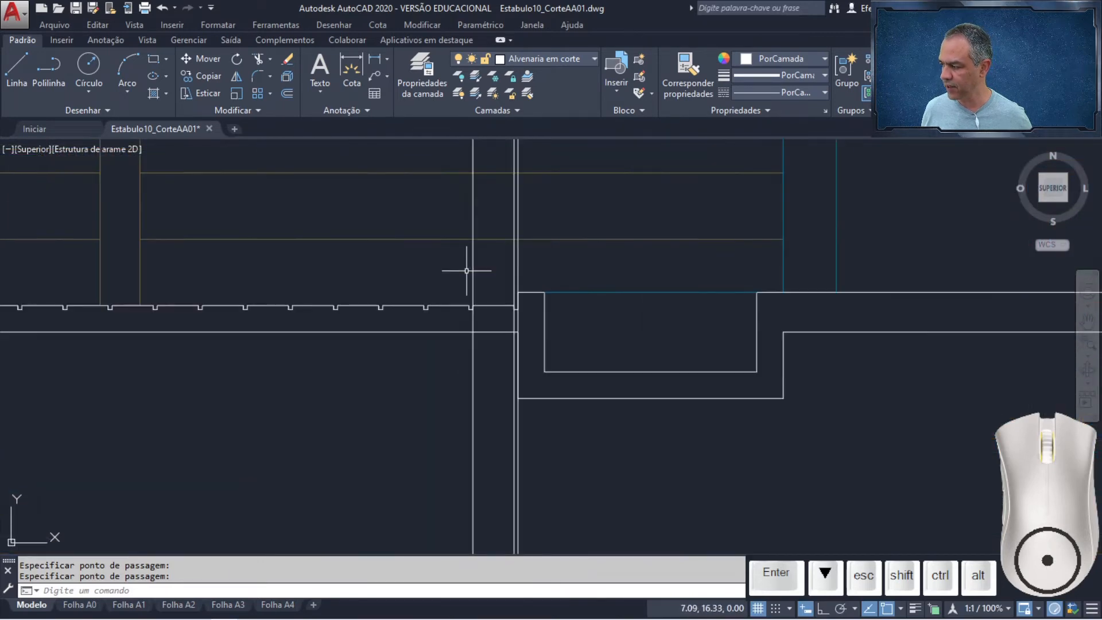
scroll(580, 342, "up", 5)
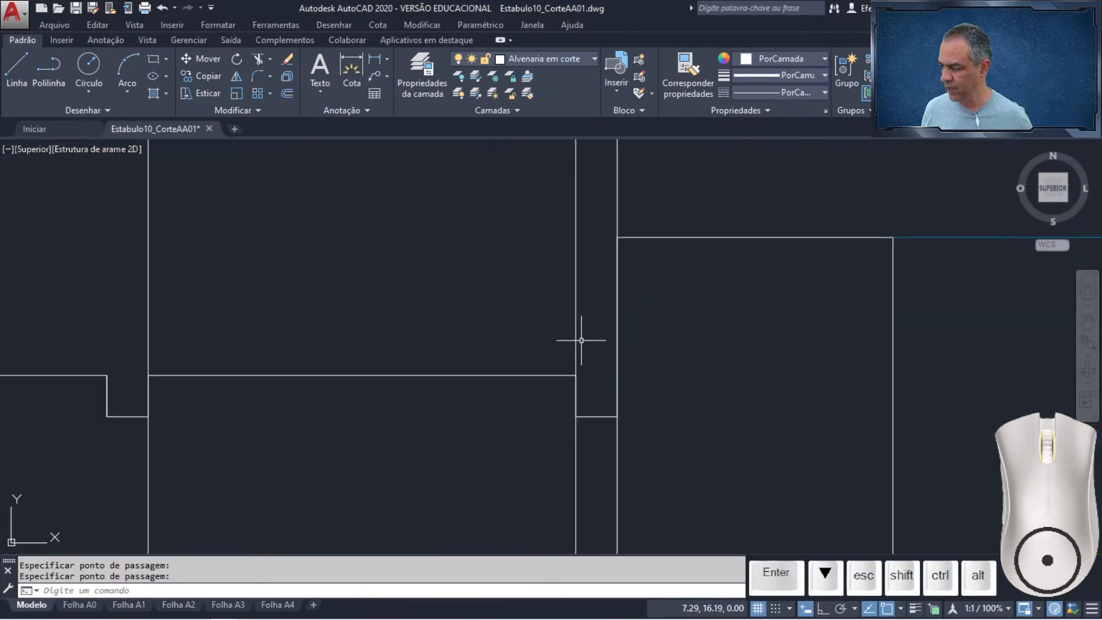
scroll(584, 338, "down", 4)
scroll(591, 319, "down", 3)
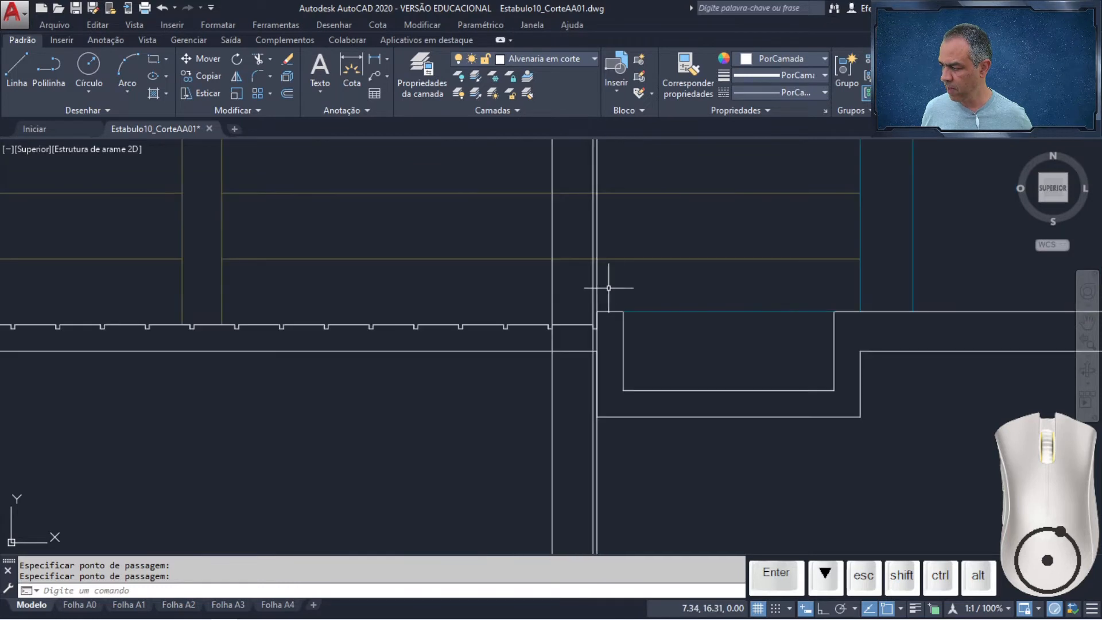
left_click(633, 283)
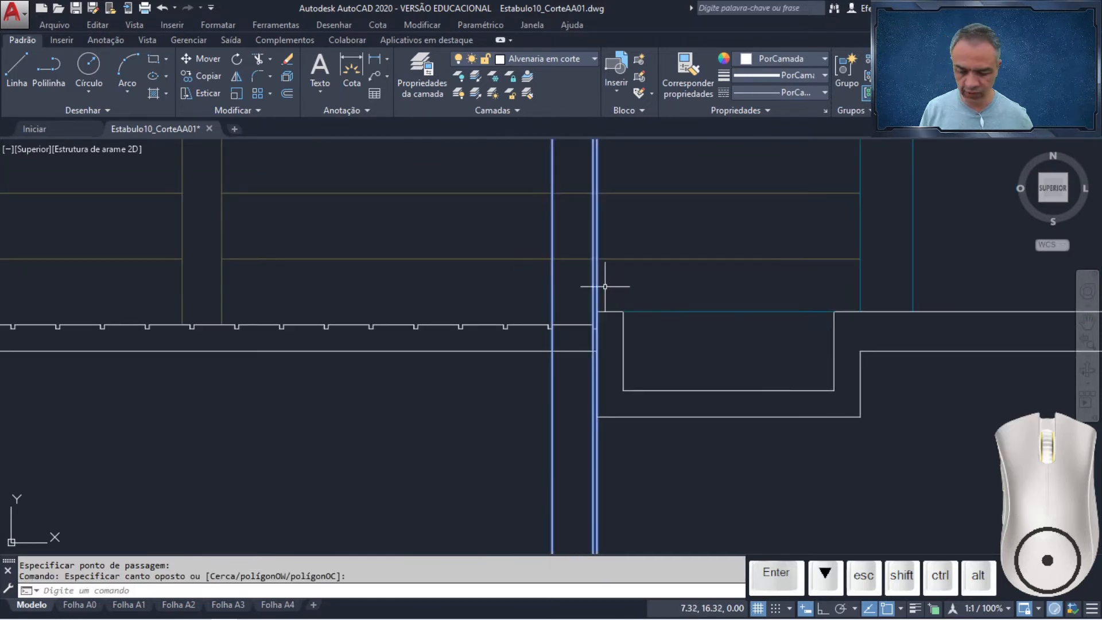
key("Delete")
Make Hachura Concreto the current layer.
scroll(608, 289, "down", 4)
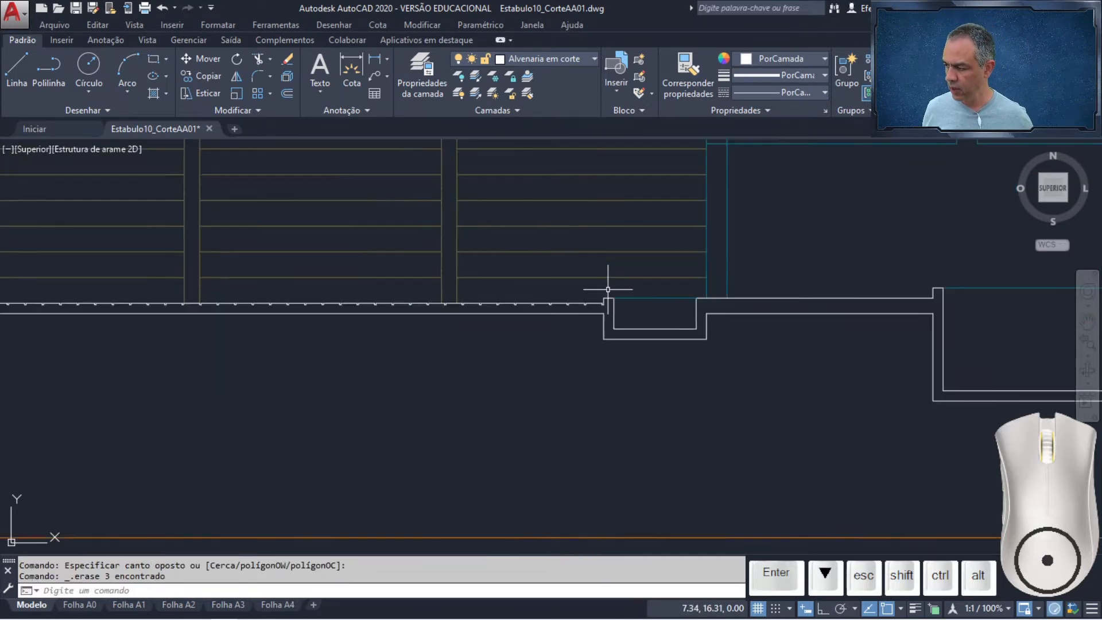
mouse_move(625, 326)
middle_mouse_down()
mouse_move(394, 315)
mouse_move(422, 348)
middle_mouse_up()
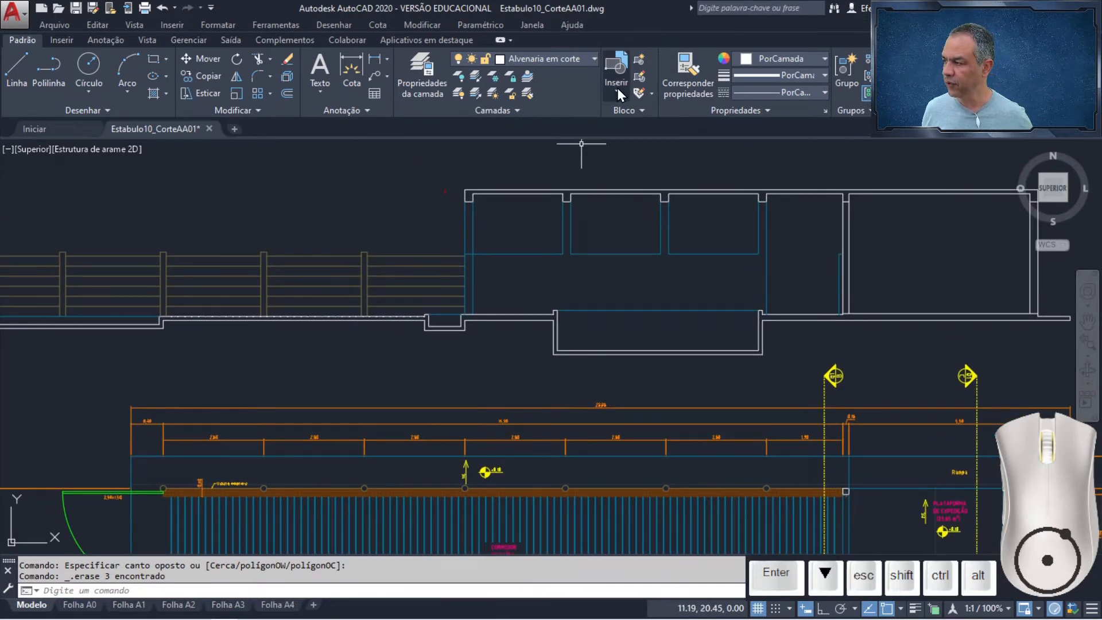
left_click(581, 60)
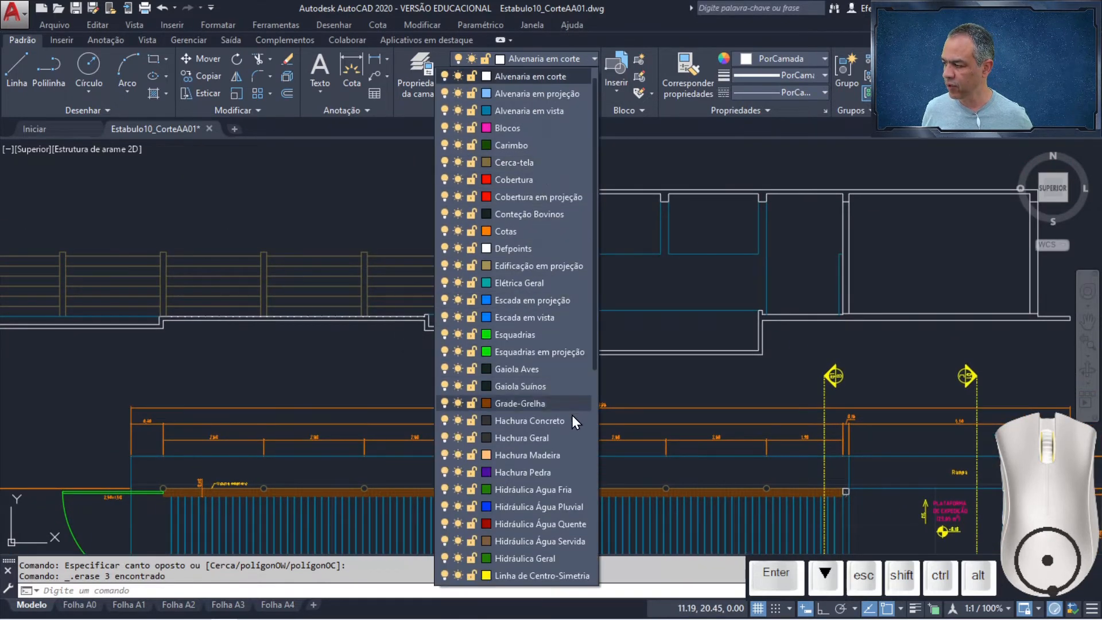
left_click(570, 420)
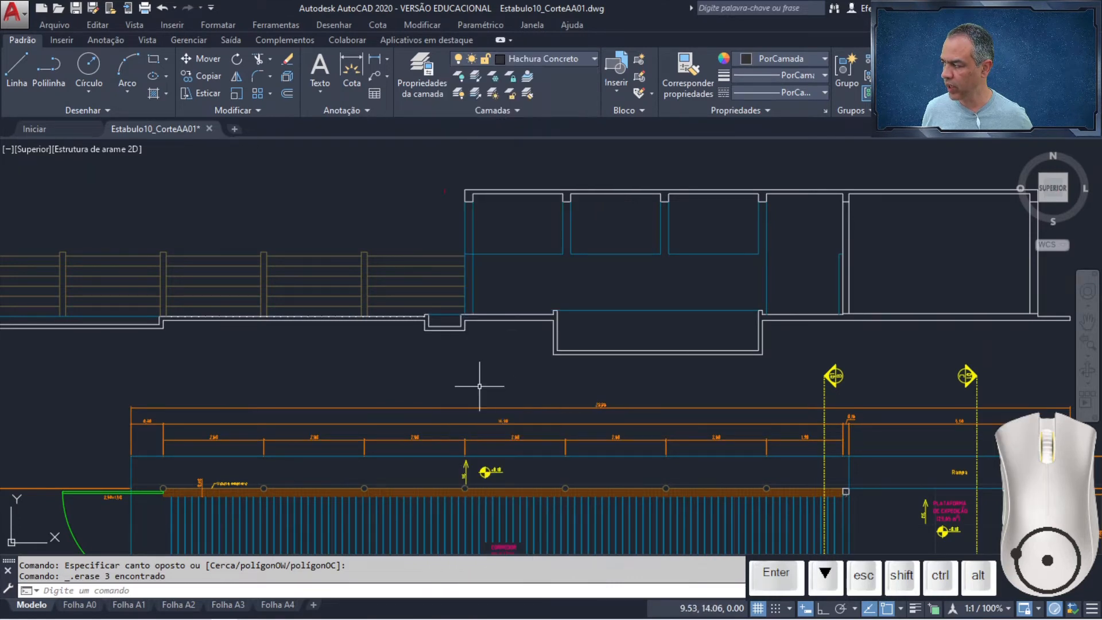
Hatch the cut concrete floor of section AA with the AR-CONC pattern at a greatly reduced scale.
left_click(153, 95)
left_click(360, 97)
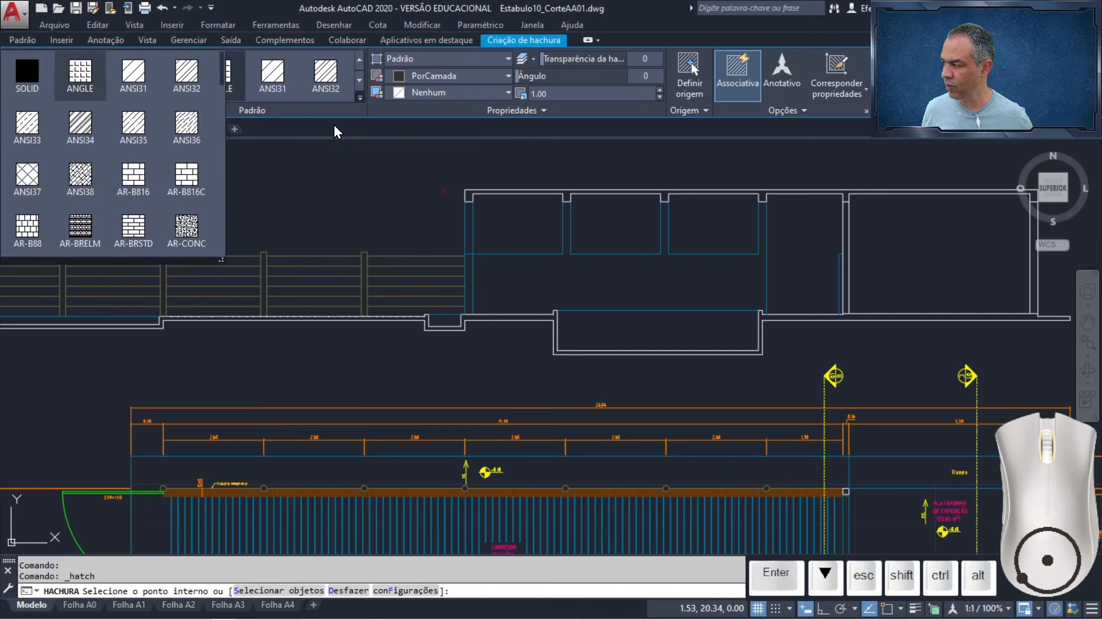
left_click(202, 233)
left_click(567, 92)
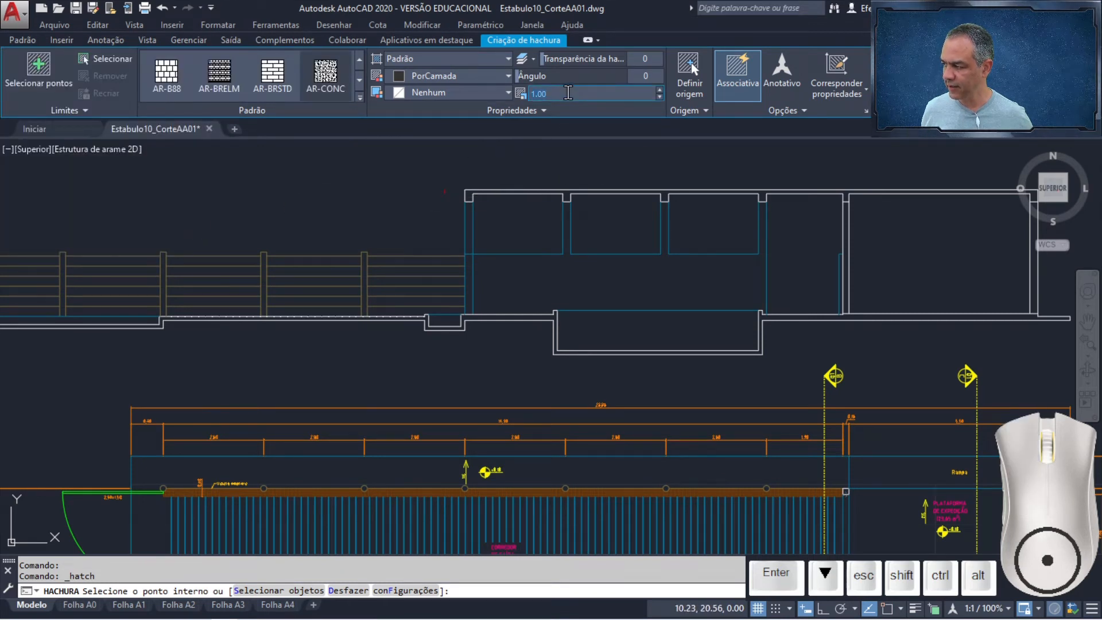
type("0.00")
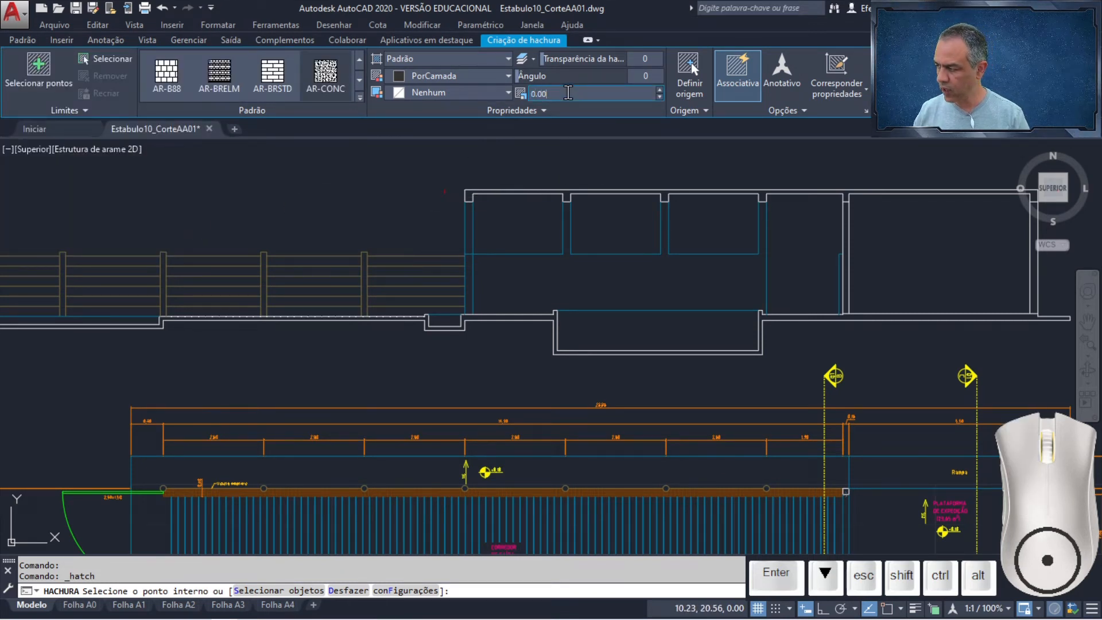
key("Return")
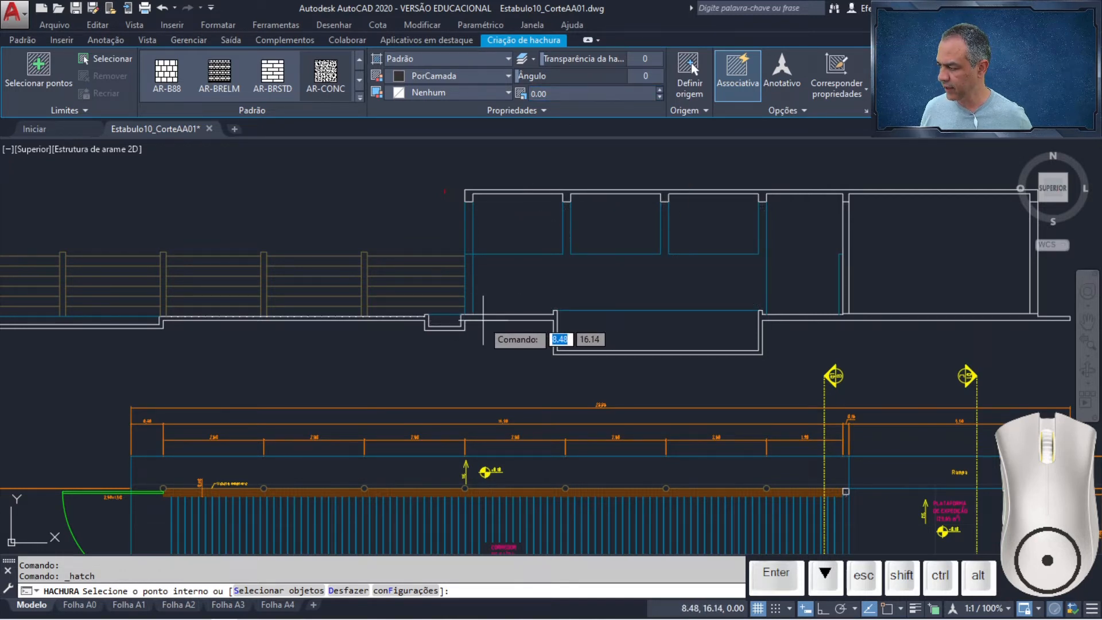
left_click(485, 337)
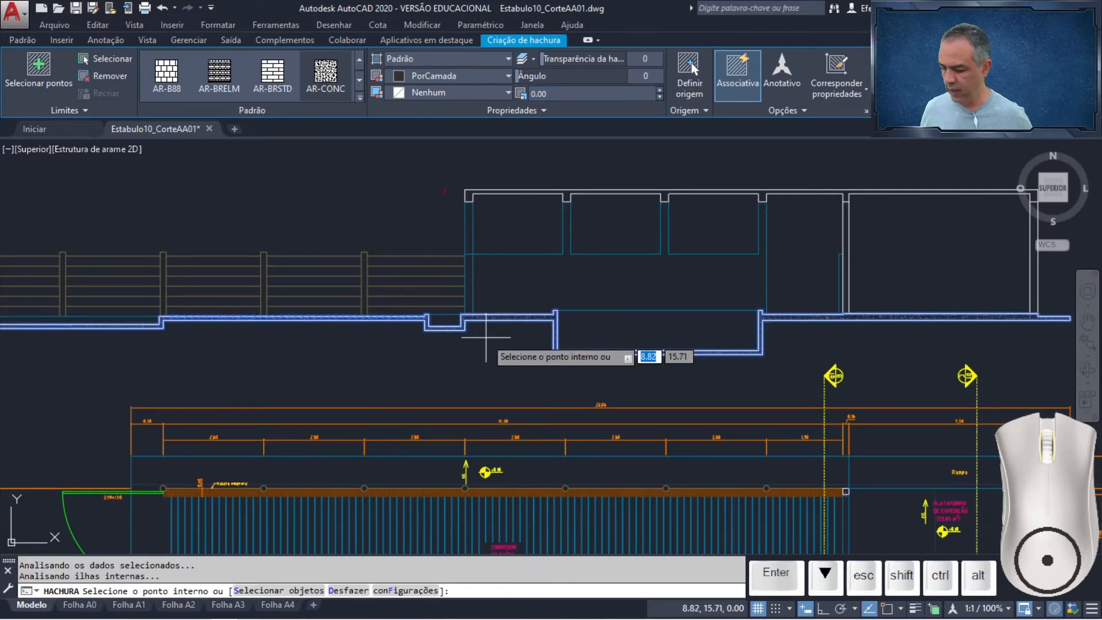
key("Return")
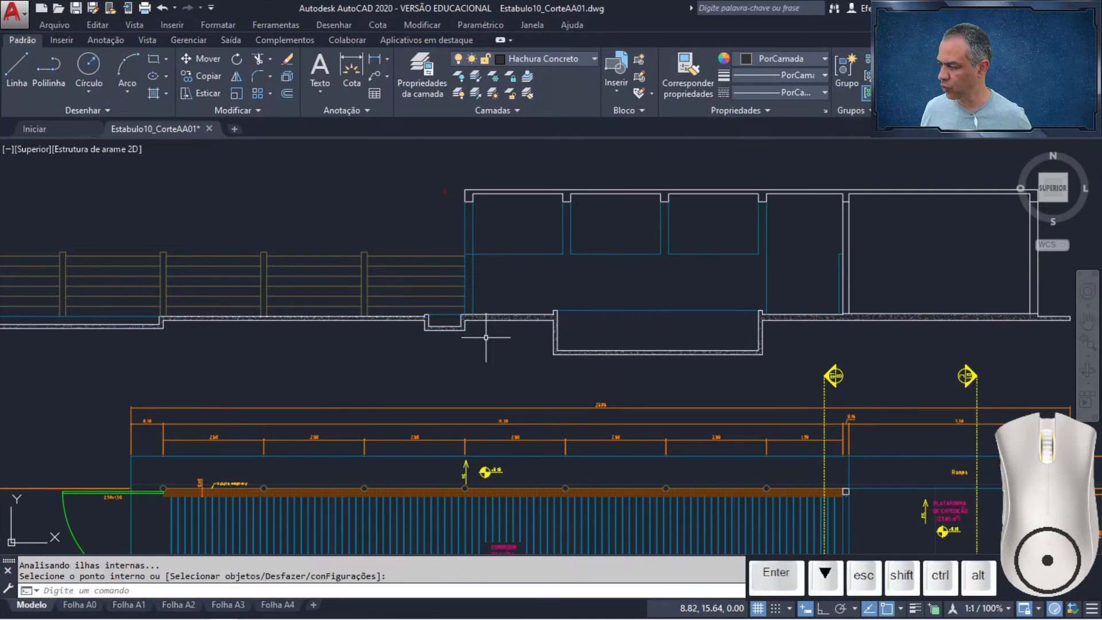
On layer Terreno, draw a vertical ground line from the left end of the section's floor down to the pit's bottom level.
scroll(486, 338, "down", 2)
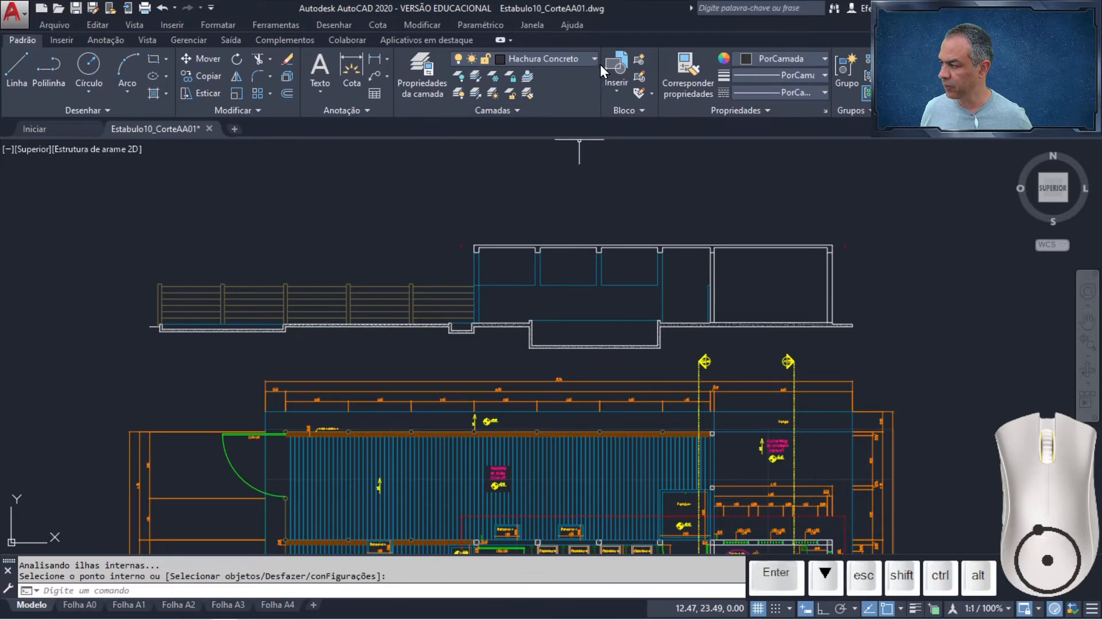
left_click(551, 59)
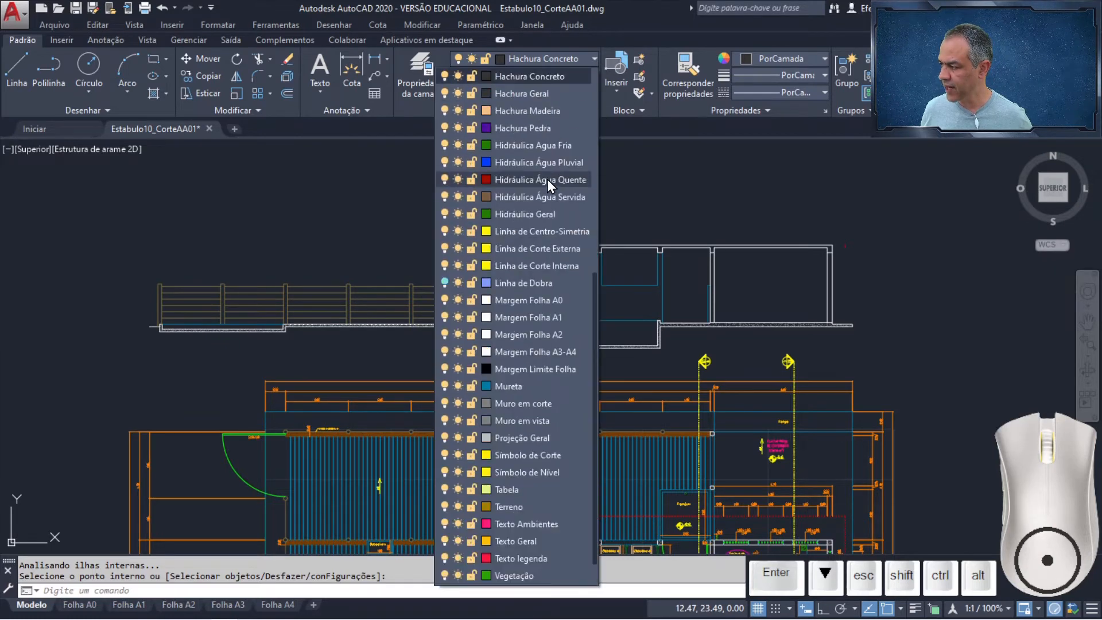
scroll(525, 345, "down", 2)
left_click(525, 469)
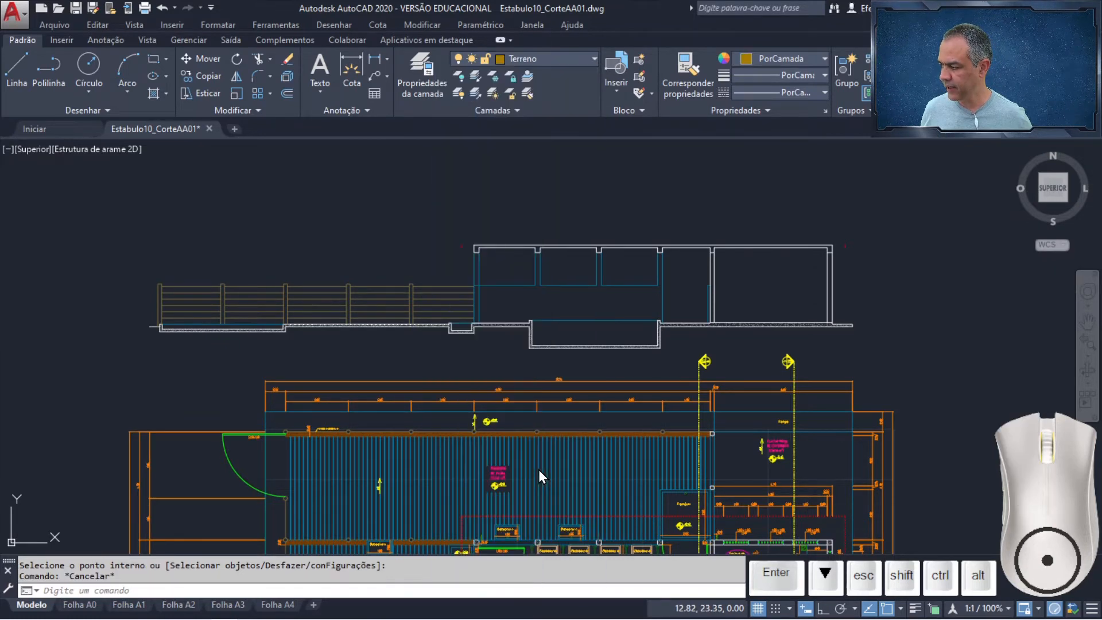
left_click(13, 64)
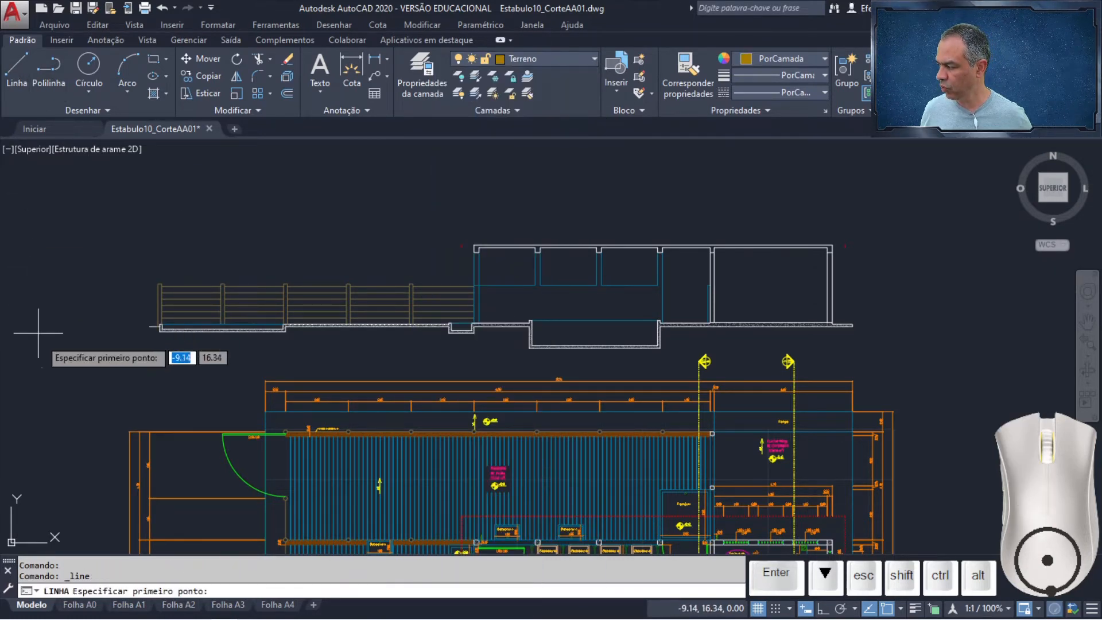
left_click(155, 327)
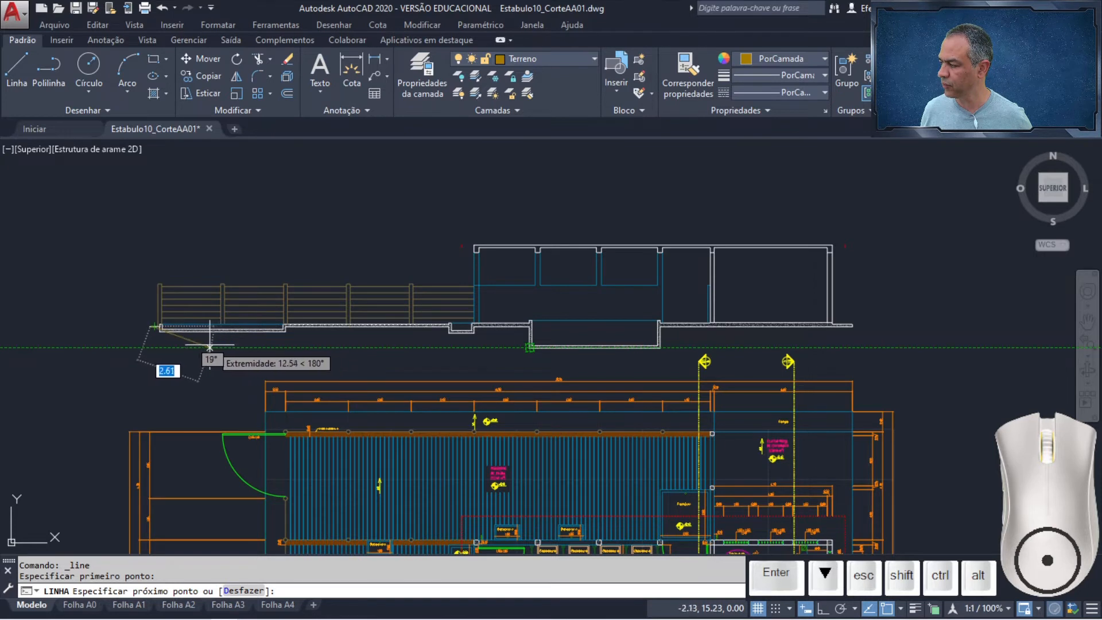
left_click(149, 347)
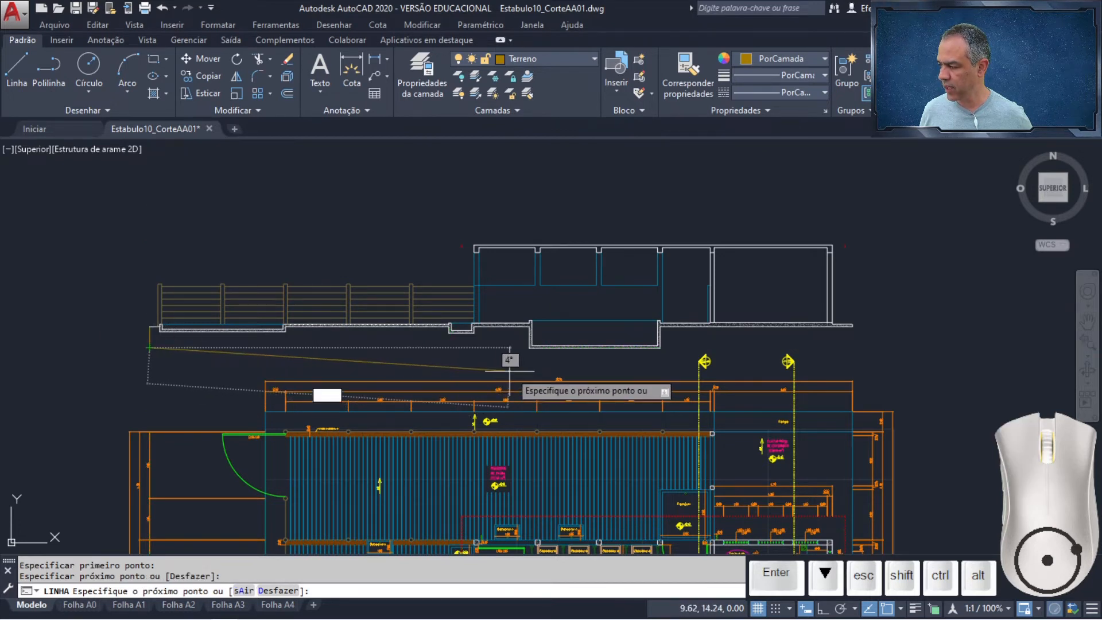
Run the terrain base line horizontally to the lower-left corner of the central pit and end it there.
left_click(529, 347)
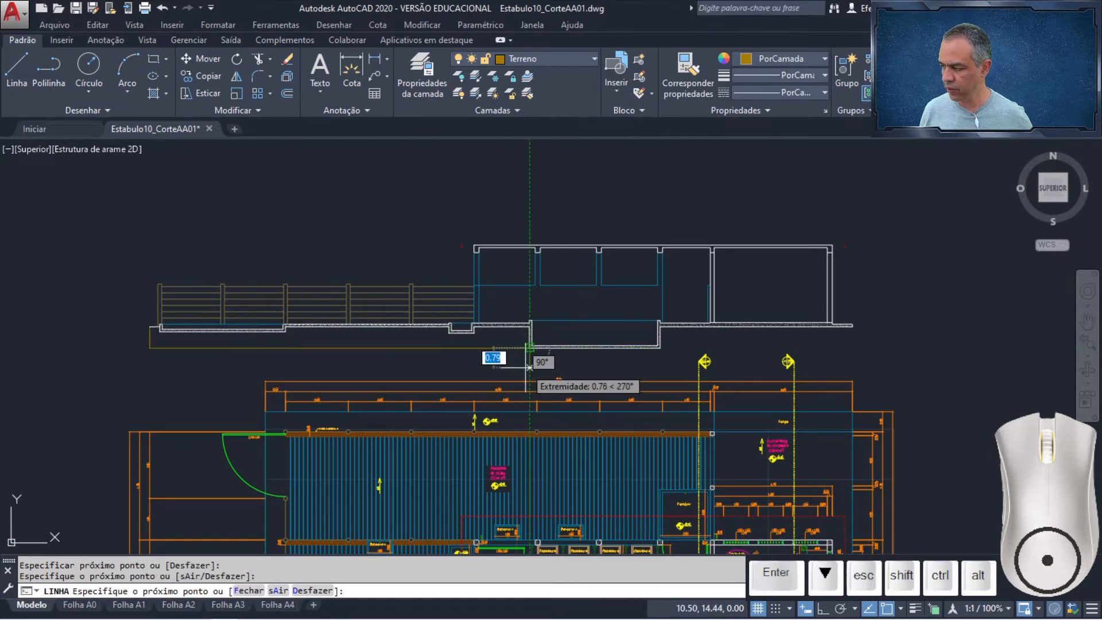
key("Return")
Draw the terrain outline from the pit's lower-right corner horizontally to below the slab's right end, and up to the slab's underside.
key("Return")
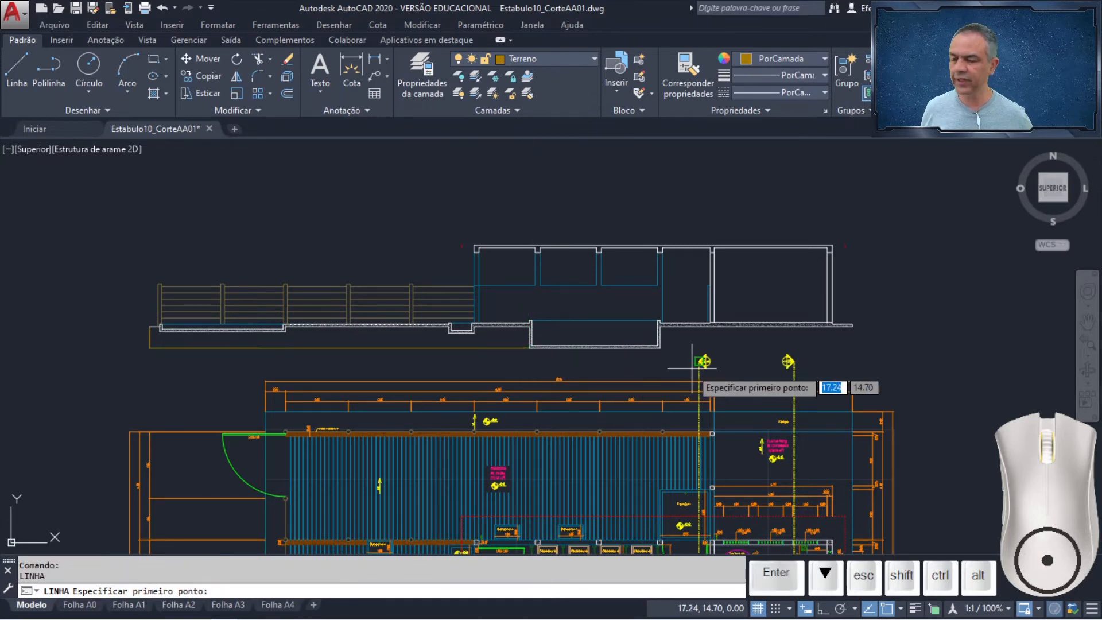
mouse_move(707, 331)
middle_mouse_down()
mouse_move(426, 297)
mouse_move(267, 332)
middle_mouse_up()
scroll(426, 298, "up", 4)
scroll(414, 310, "up", 2)
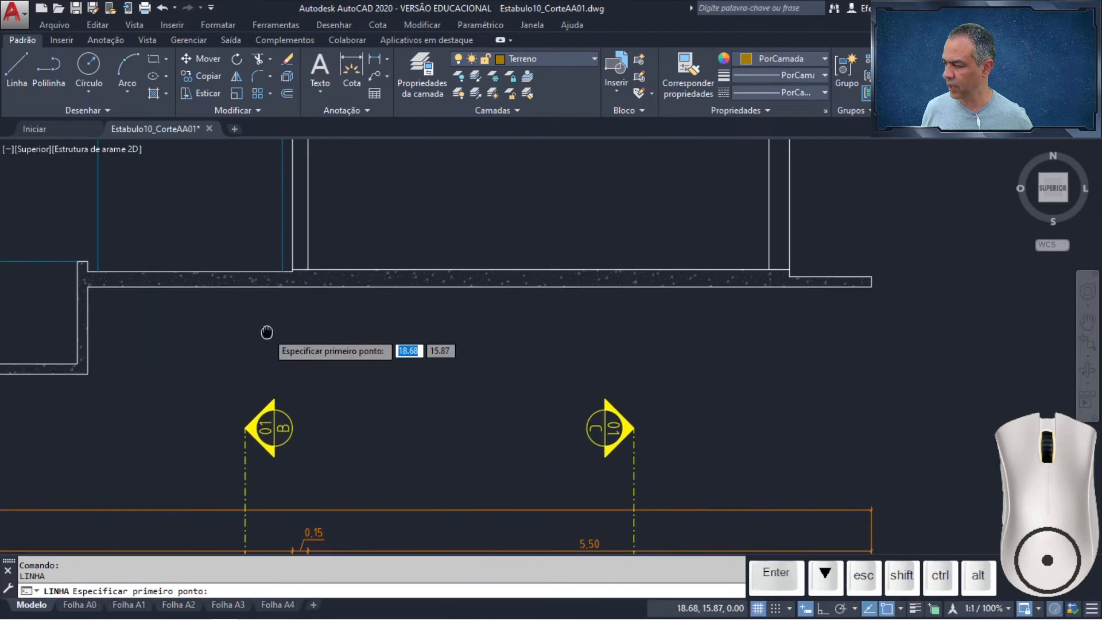
left_click(87, 373)
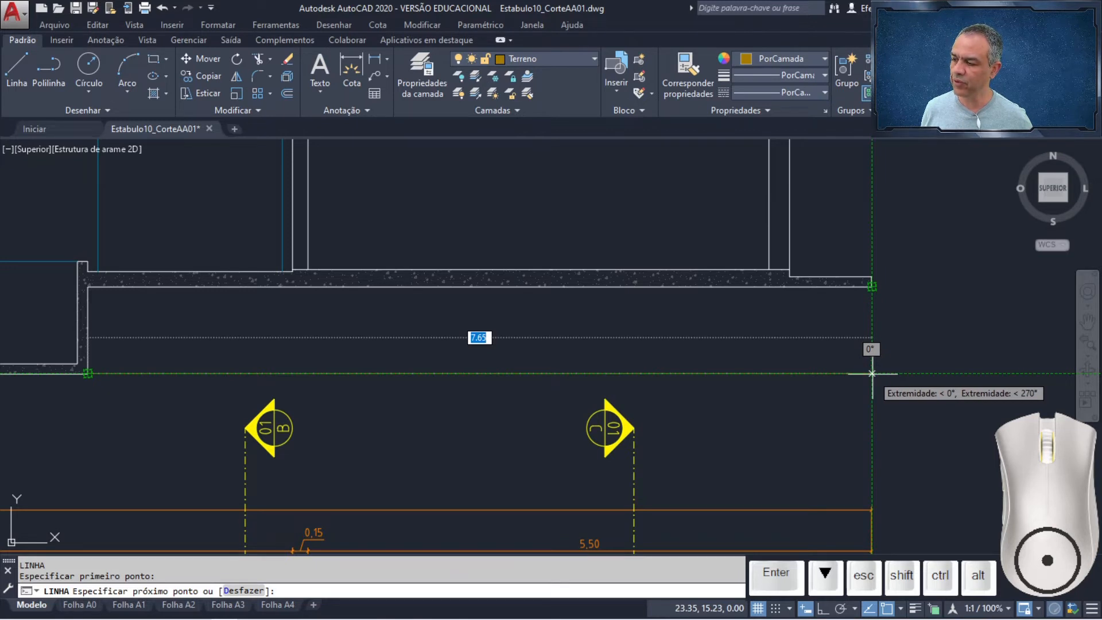
left_click(872, 373)
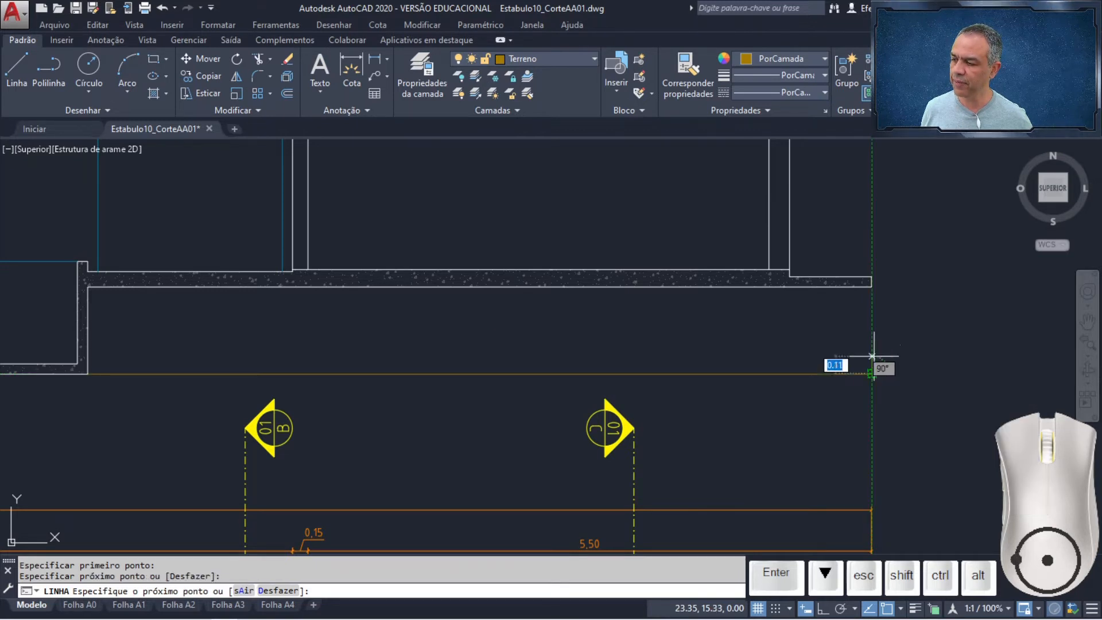
left_click(872, 286)
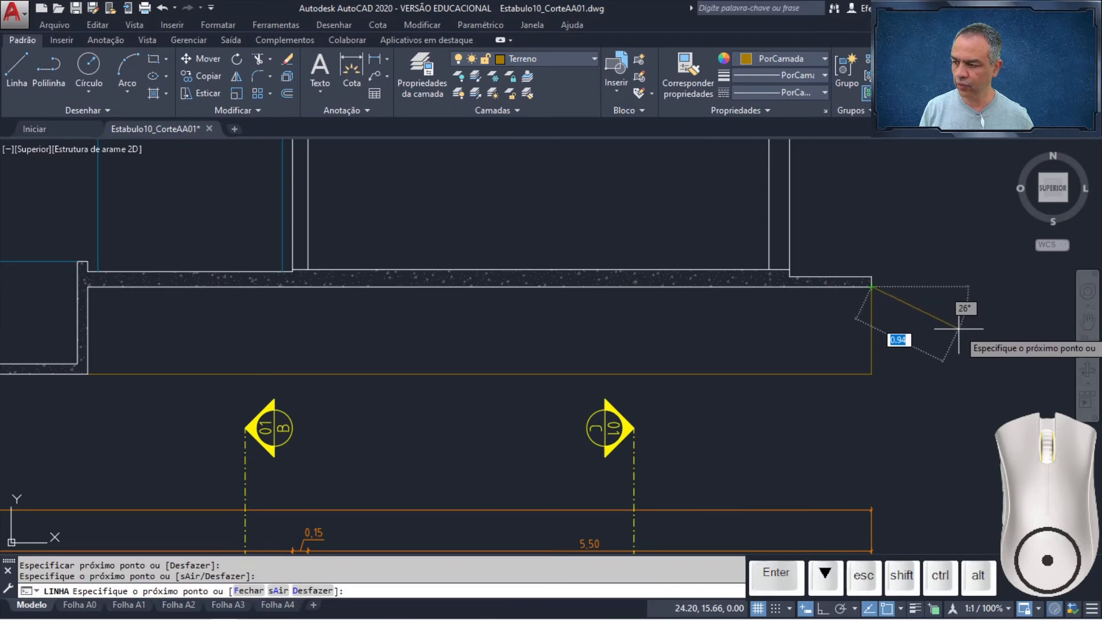
key("Return")
Set up a hatch with the EARTH pattern, angle 45 and scale 0.02.
scroll(898, 331, "down", 4)
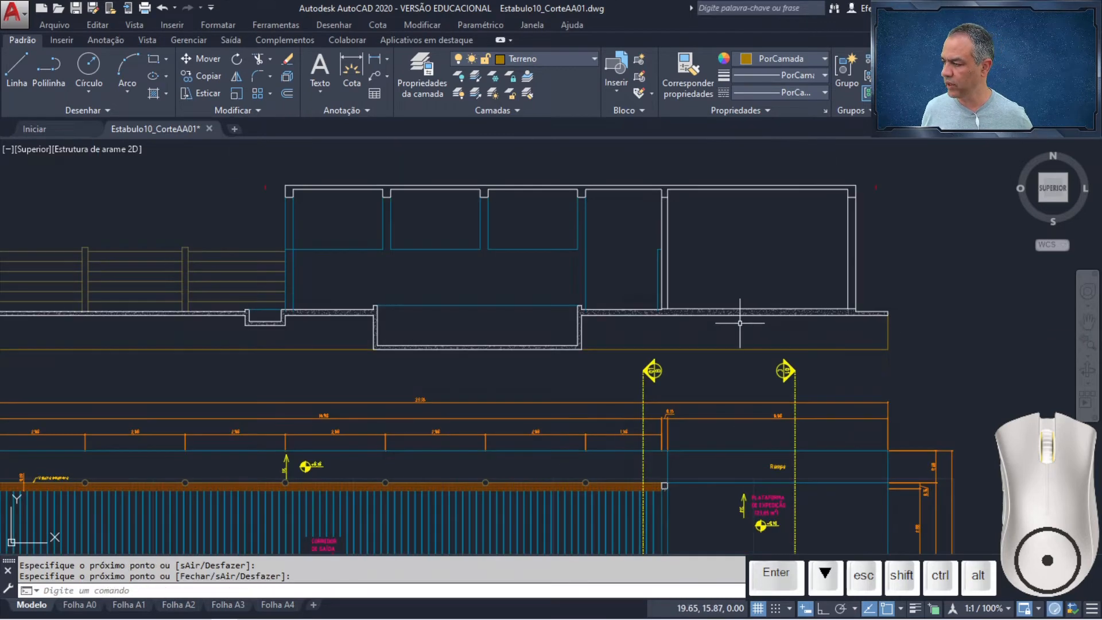
middle_click_drag(740, 323, 835, 307)
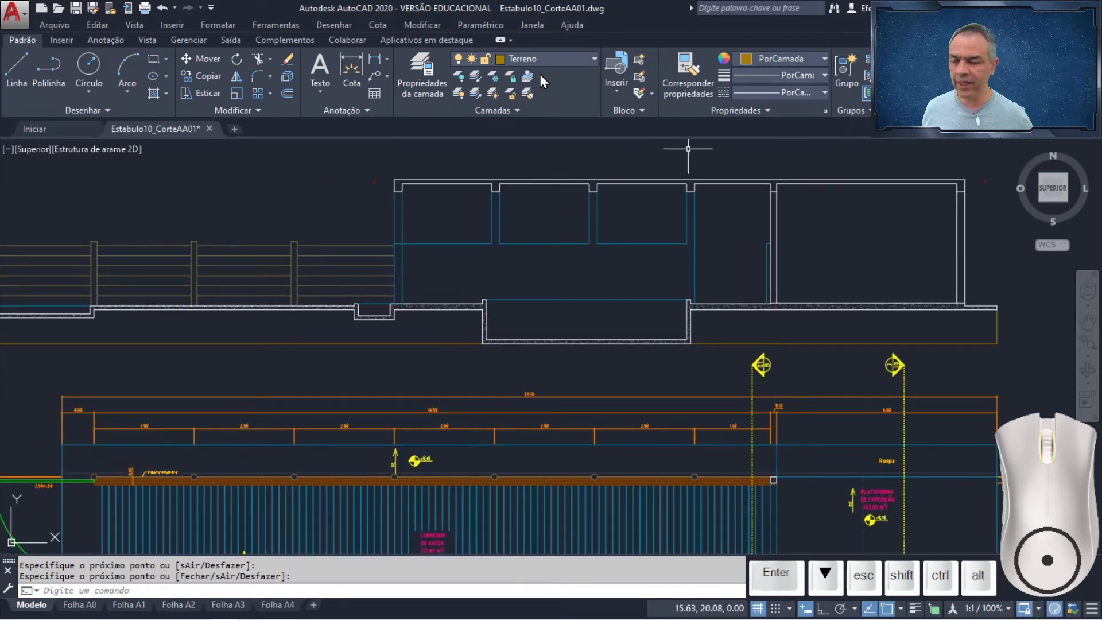
left_click(153, 96)
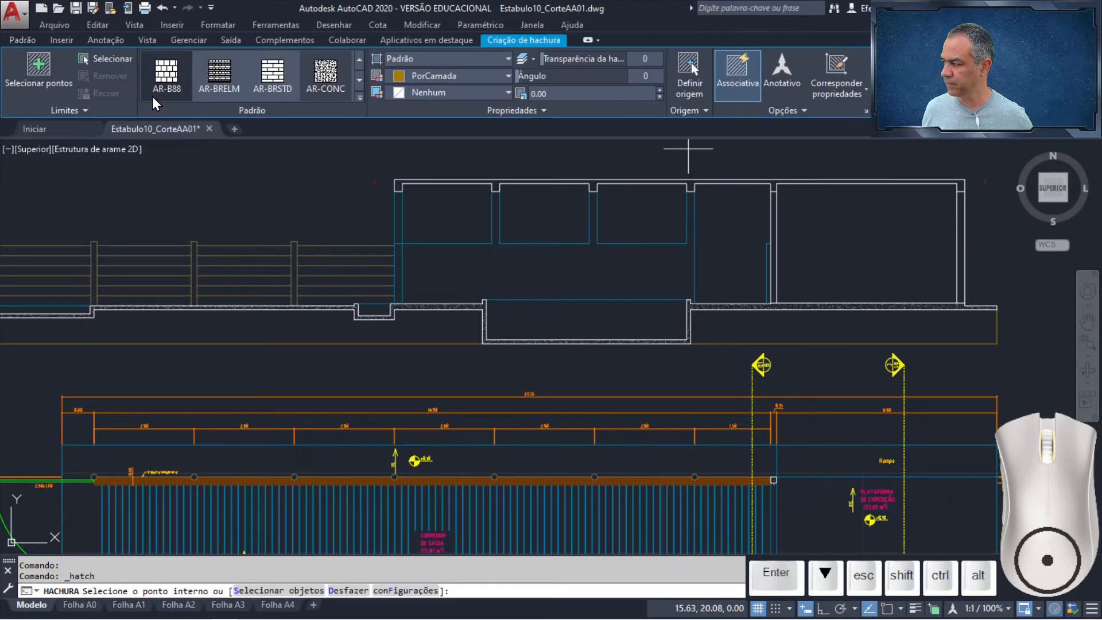
left_click(360, 97)
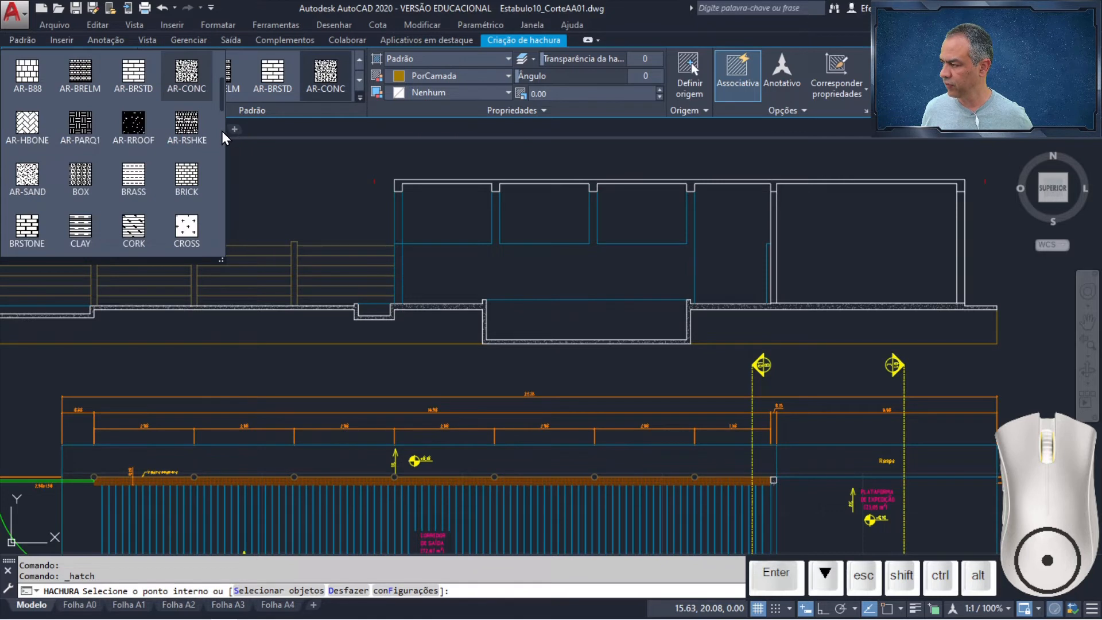
scroll(208, 138, "down", 3)
left_click(194, 139)
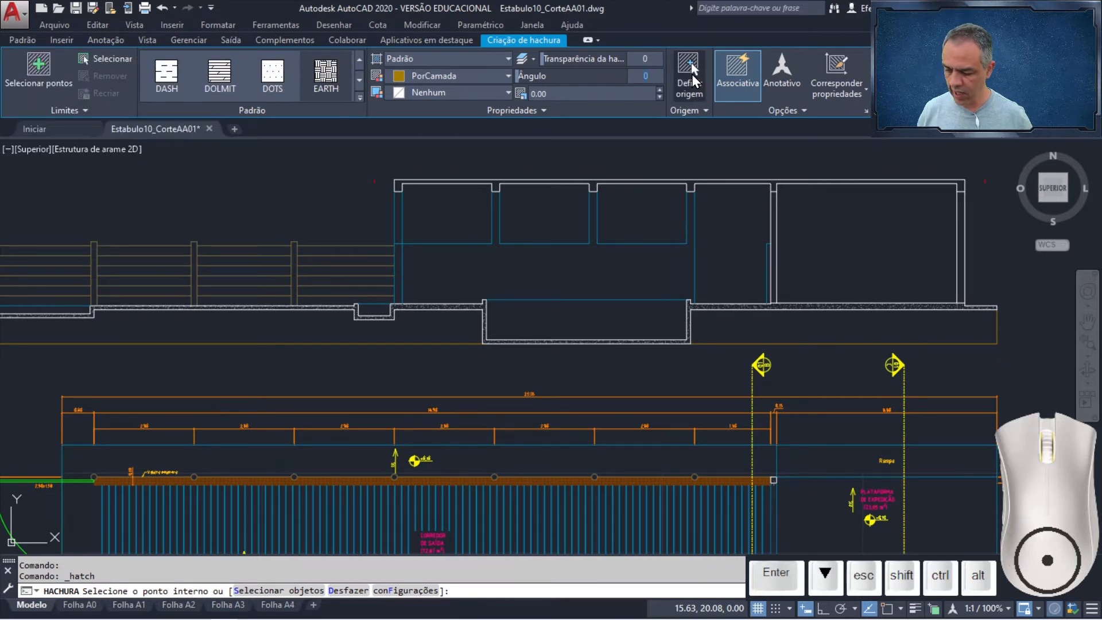
type("45")
left_click(633, 94)
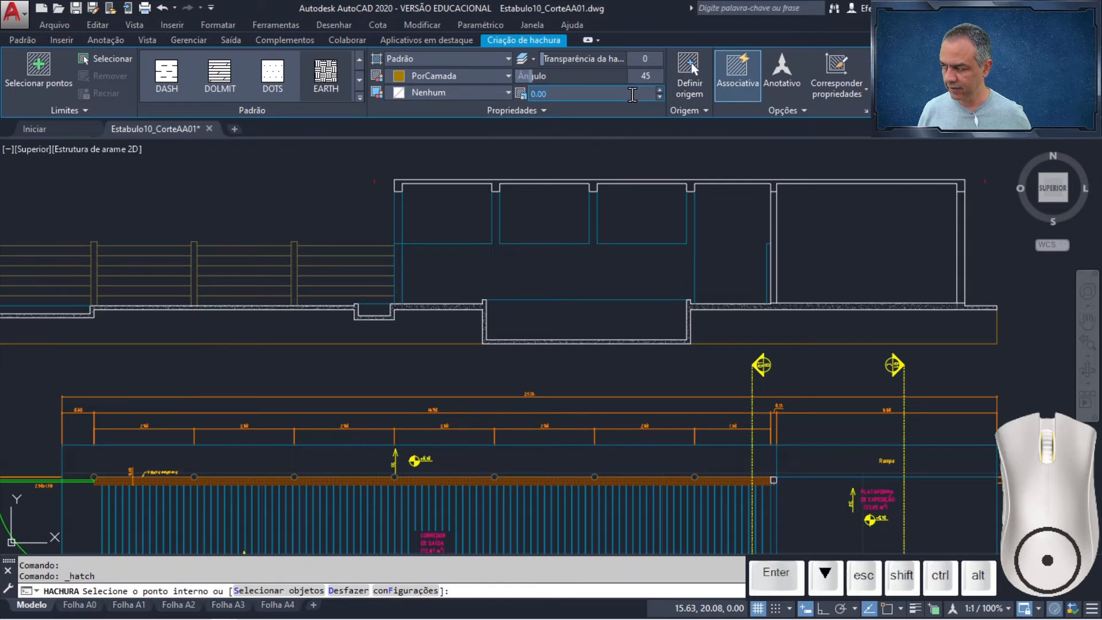
type("0.02")
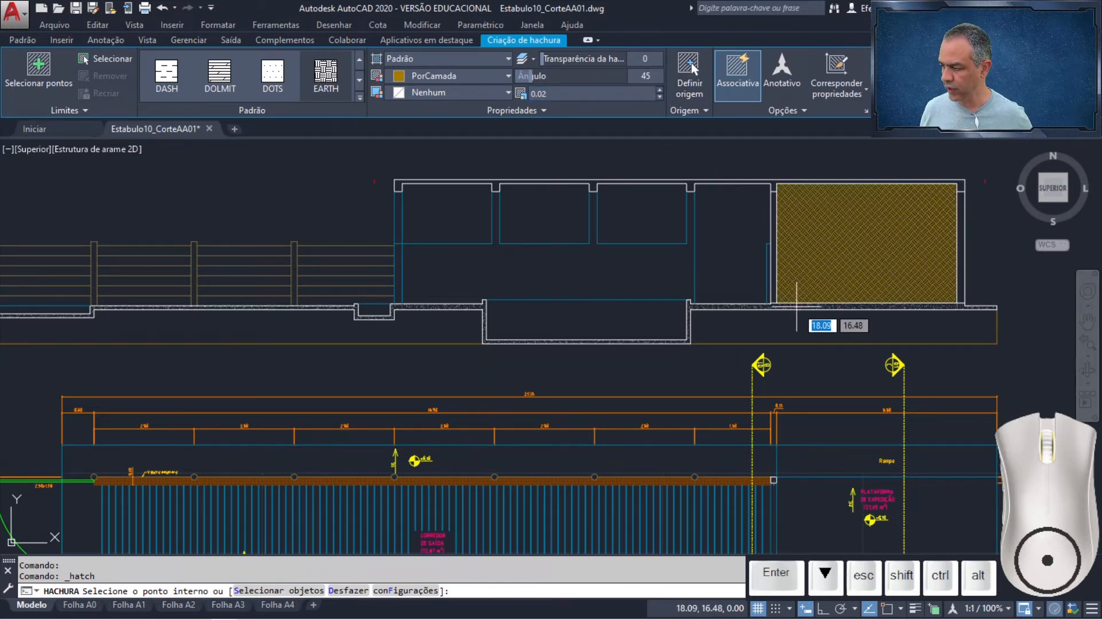
Hatch the two terrain areas under the floor slabs on either side of the pit.
left_click(869, 324)
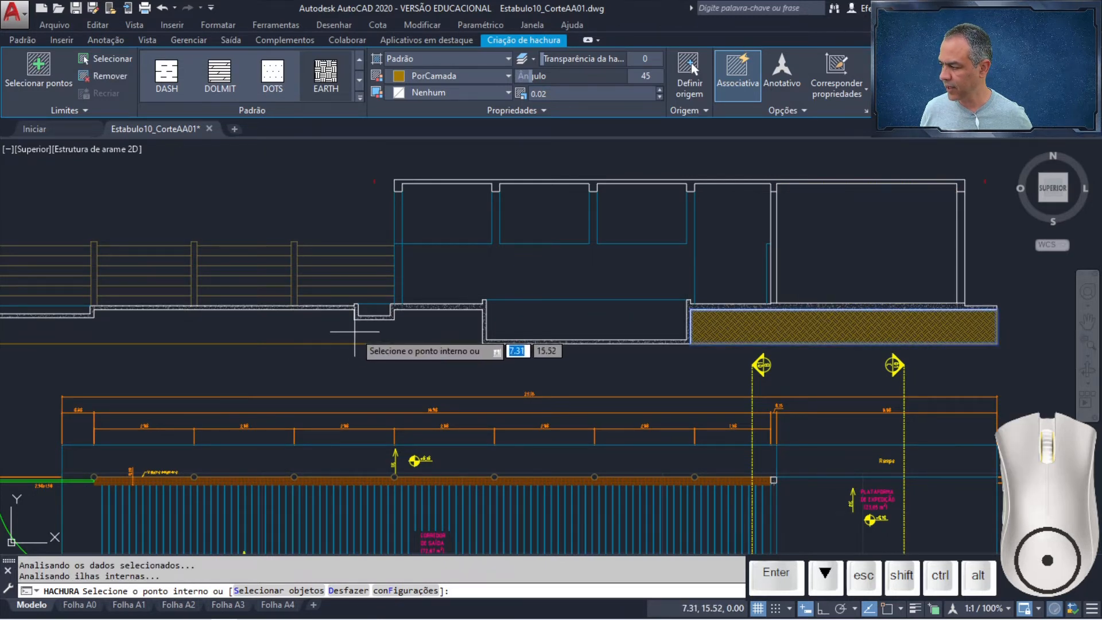
left_click(354, 331)
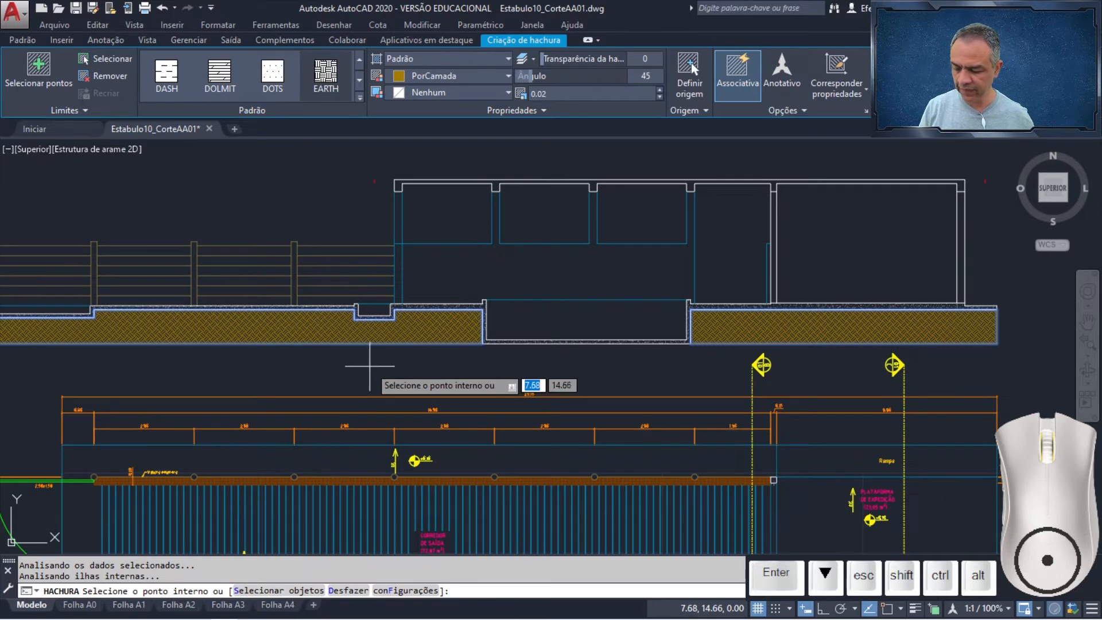
key("Return")
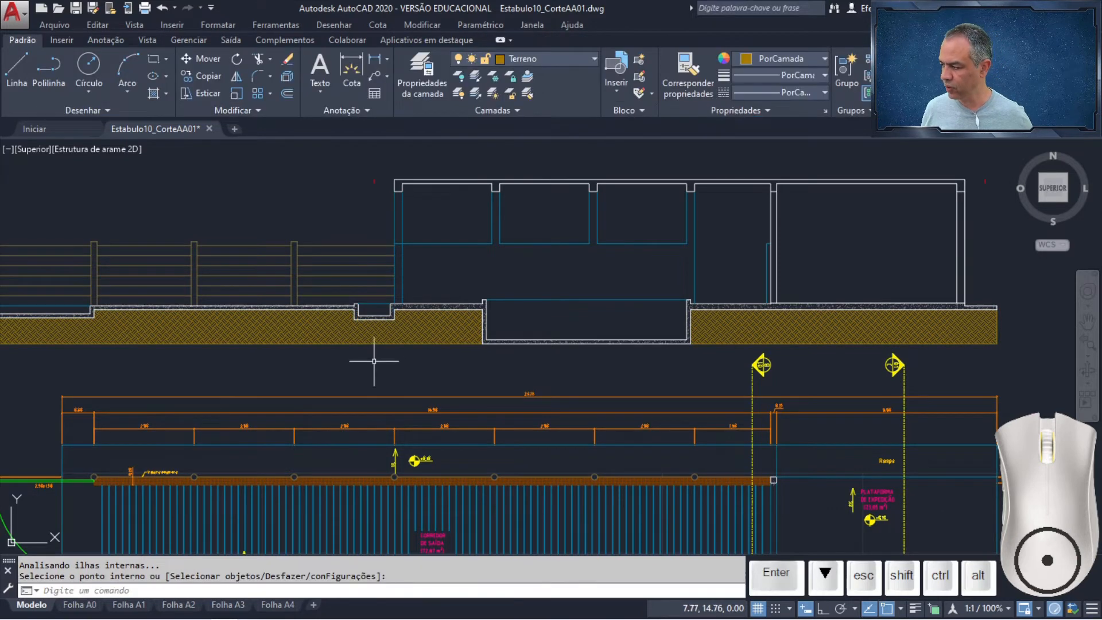
Delete the four boundary lines at the bottom and outer ends of the terrain hatches.
left_click(709, 343)
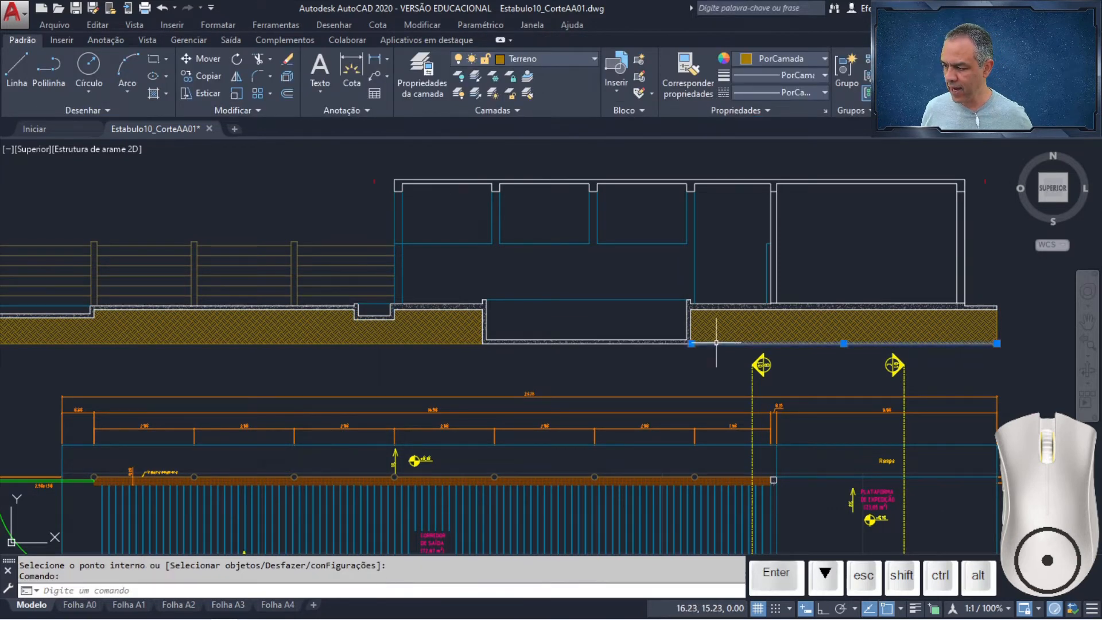
left_click(997, 319)
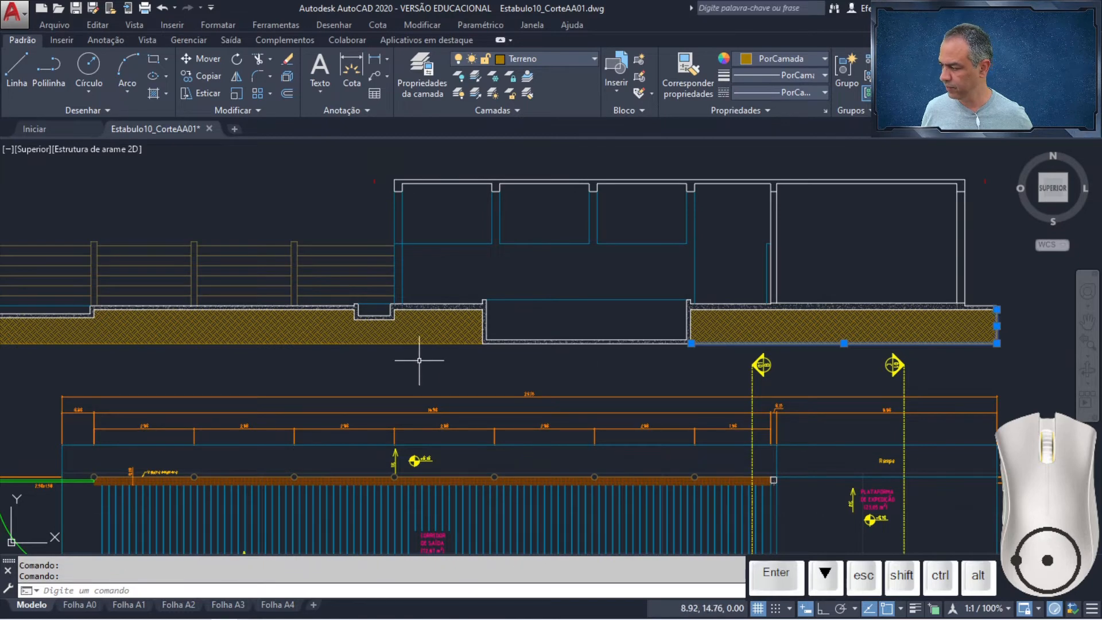
scroll(365, 322, "up", 5)
key("Delete")
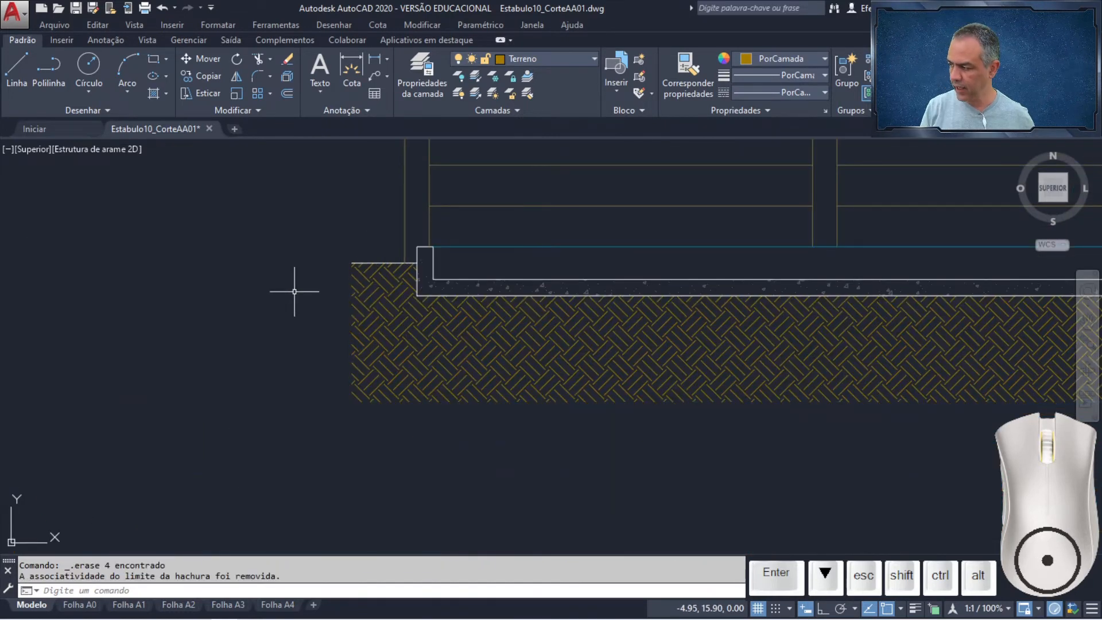
Match the short ground line above the hatch's left end to the terrain hatch's layer.
left_click(528, 94)
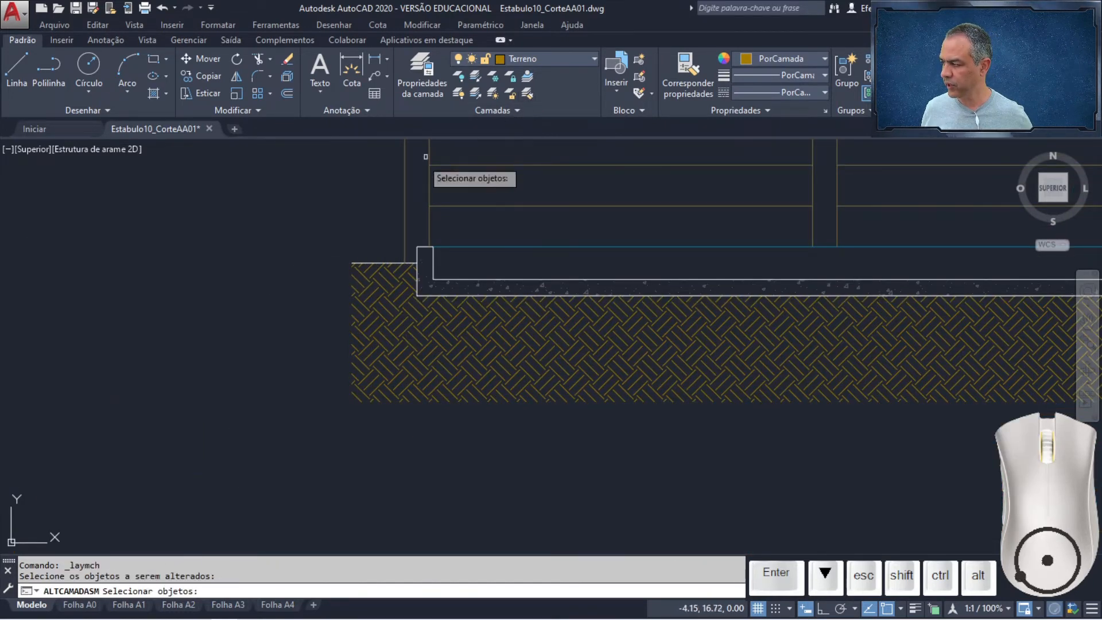
left_click(373, 262)
key("Return")
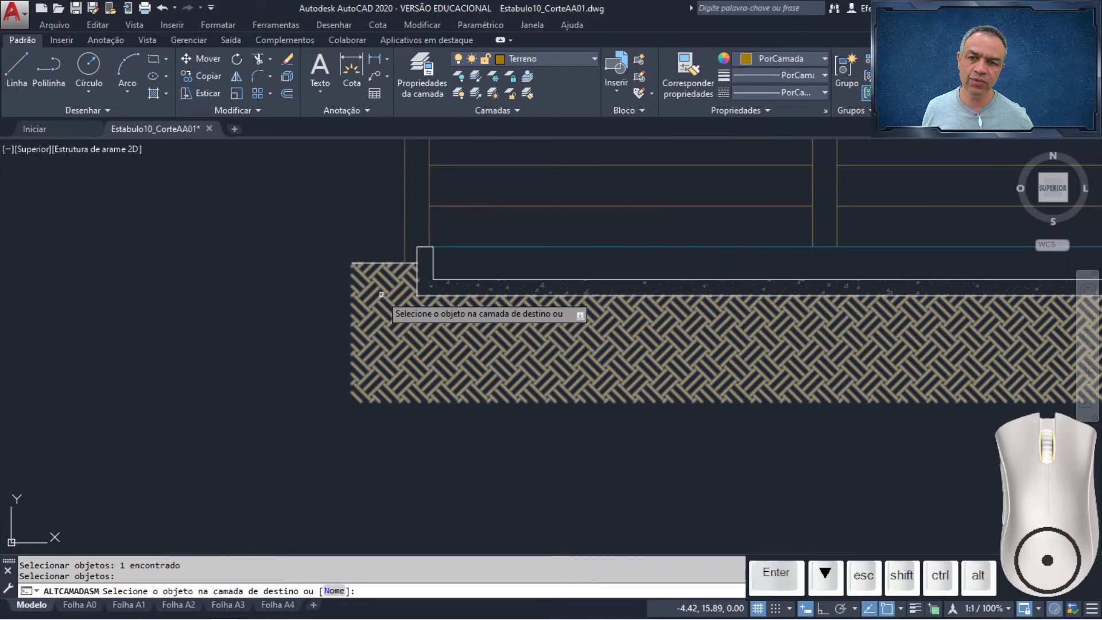
left_click(378, 295)
Offset the top line of the roof slab upward by 1.19.
scroll(283, 275, "down", 4)
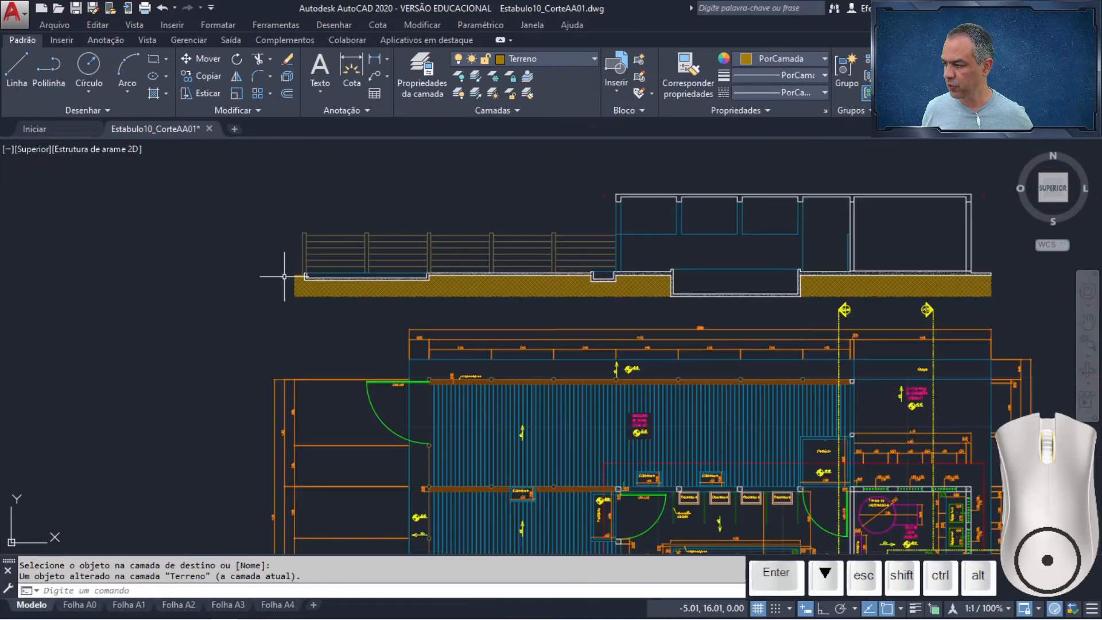
mouse_move(840, 262)
middle_mouse_down()
mouse_move(624, 292)
mouse_move(622, 357)
middle_mouse_up()
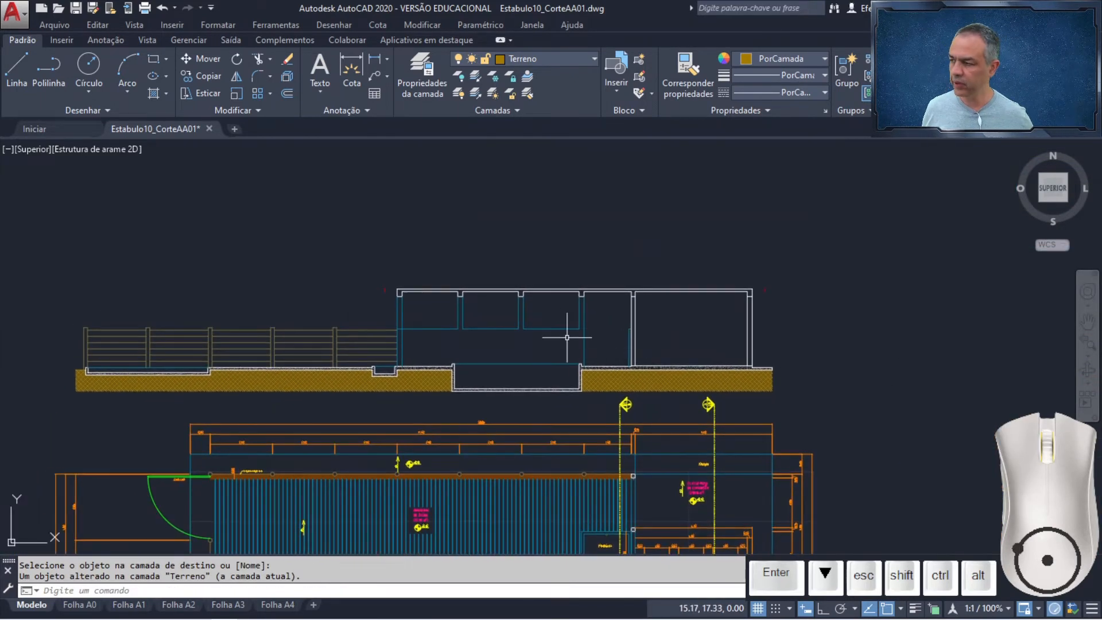
scroll(561, 334, "up", 2)
scroll(558, 323, "up", 4)
mouse_move(548, 281)
middle_mouse_down()
mouse_move(533, 298)
mouse_move(544, 409)
middle_mouse_up()
scroll(549, 389, "down", 4)
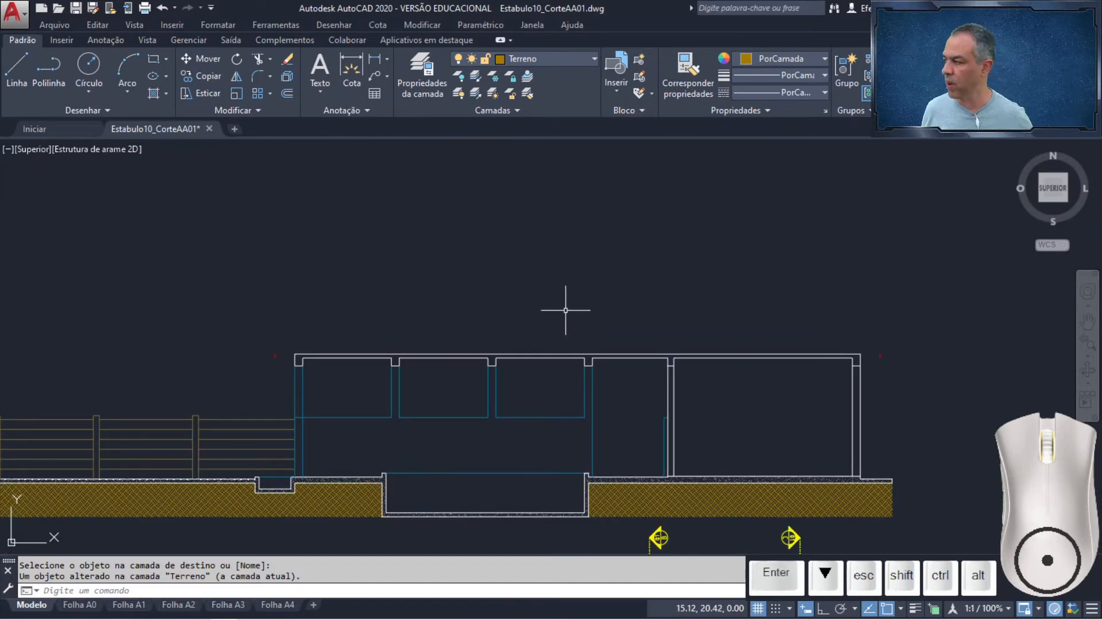
left_click(288, 95)
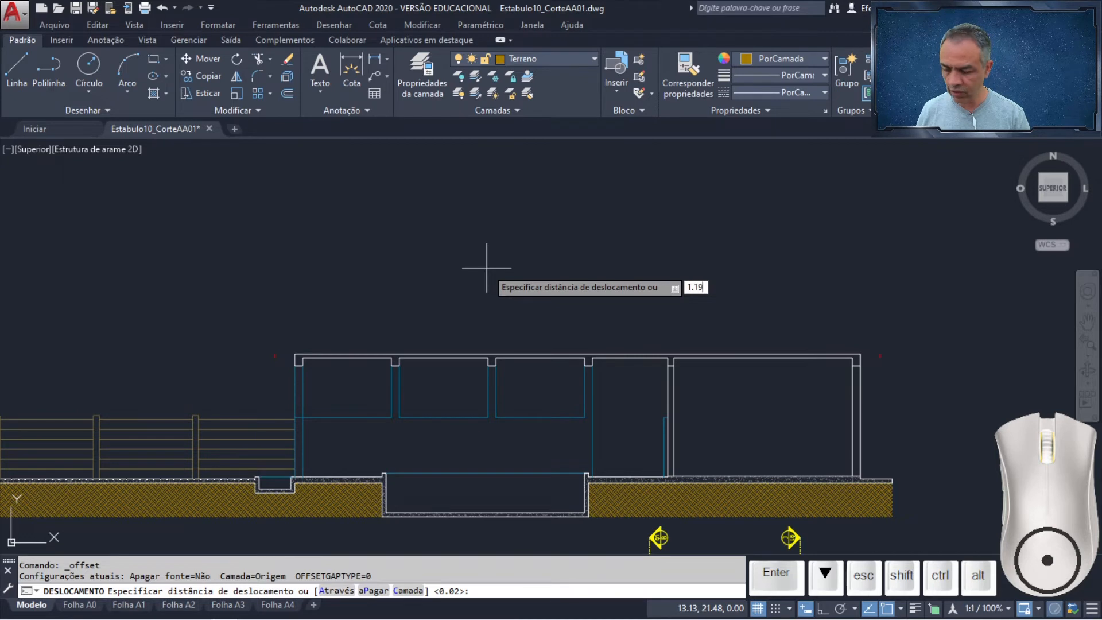
type("1.19")
key("Return")
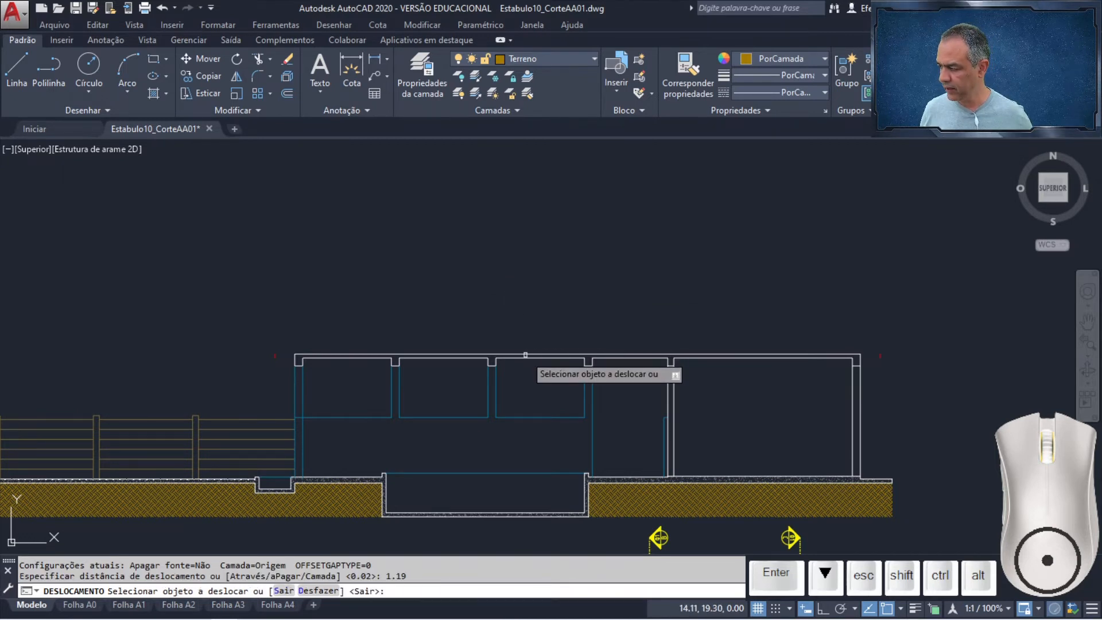
left_click(525, 355)
left_click(525, 259)
key("Return")
Offset the new line above the roof slab upward by 0.05.
key("Return")
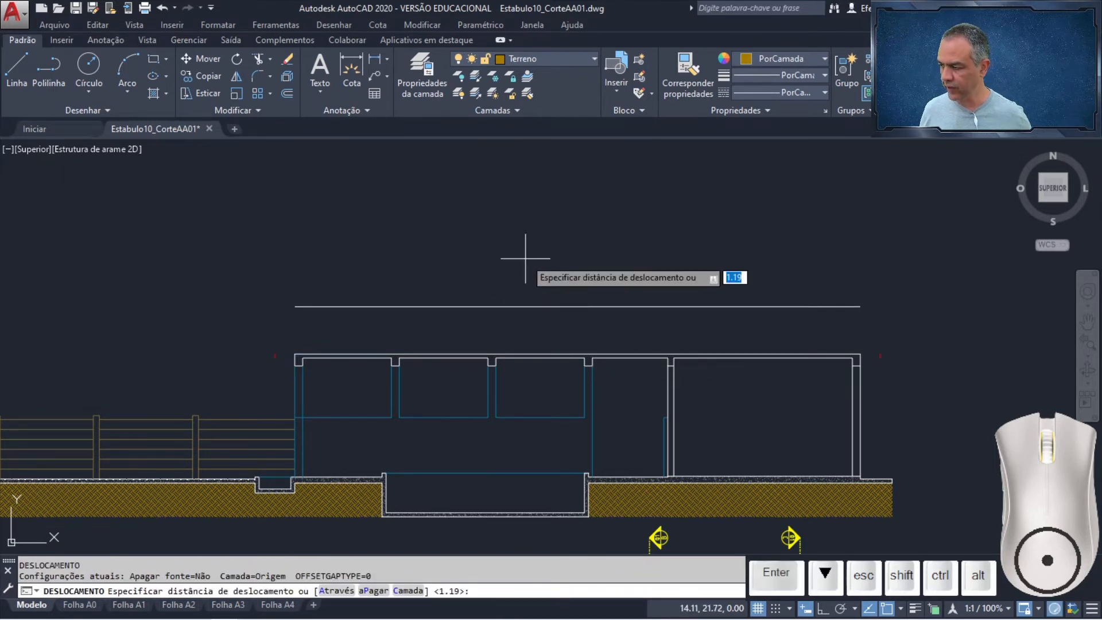
scroll(525, 258, "up", 2)
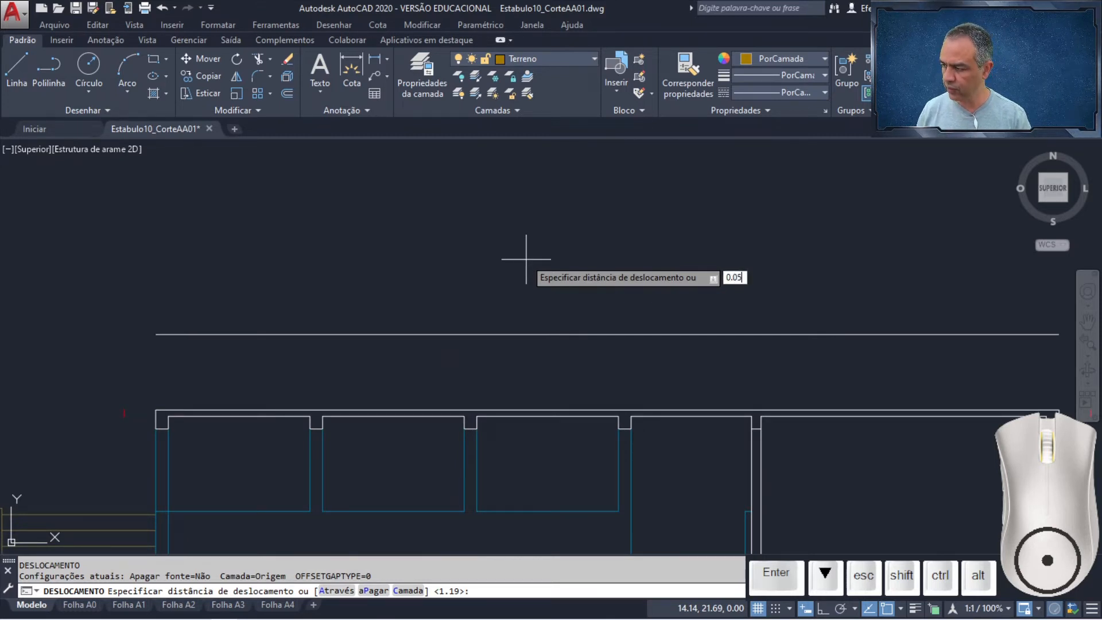
type("0.05")
key("Return")
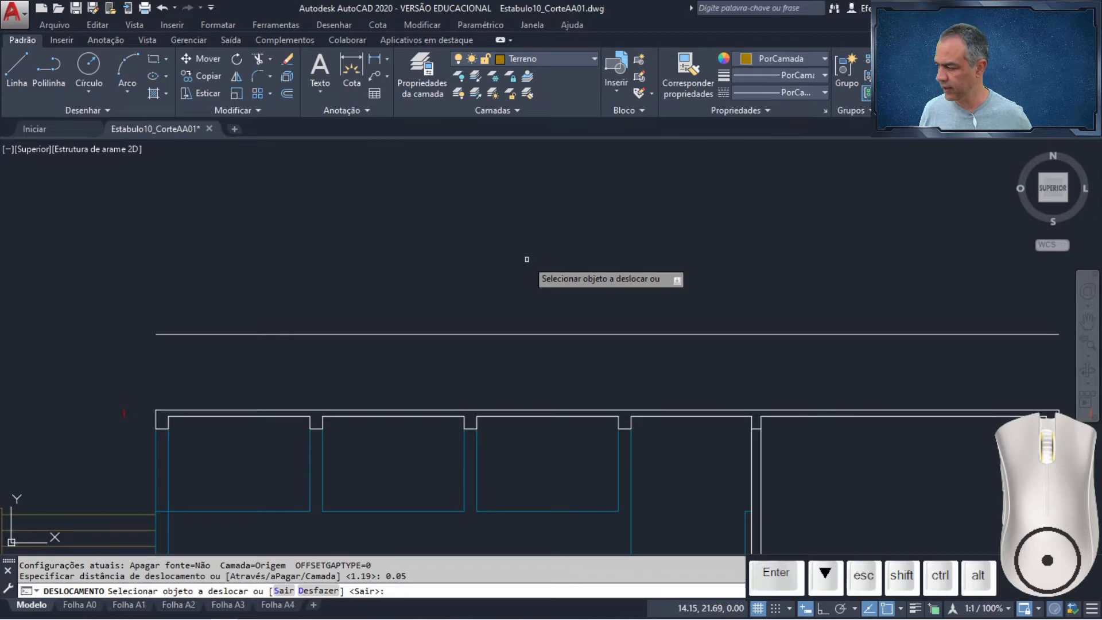
left_click(569, 332)
left_click(557, 278)
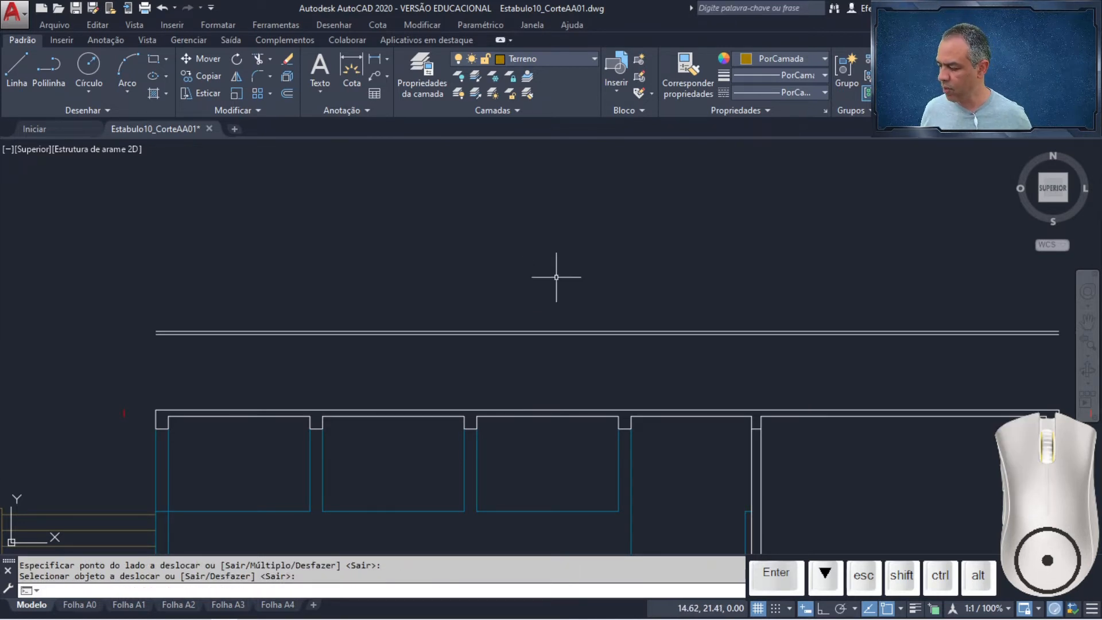
Draw a horizontal line 3.4 long at 0° in the empty area to the right of the roof slab.
middle_click_drag(684, 266, 684, 263)
middle_click_drag(410, 225, 269, 211)
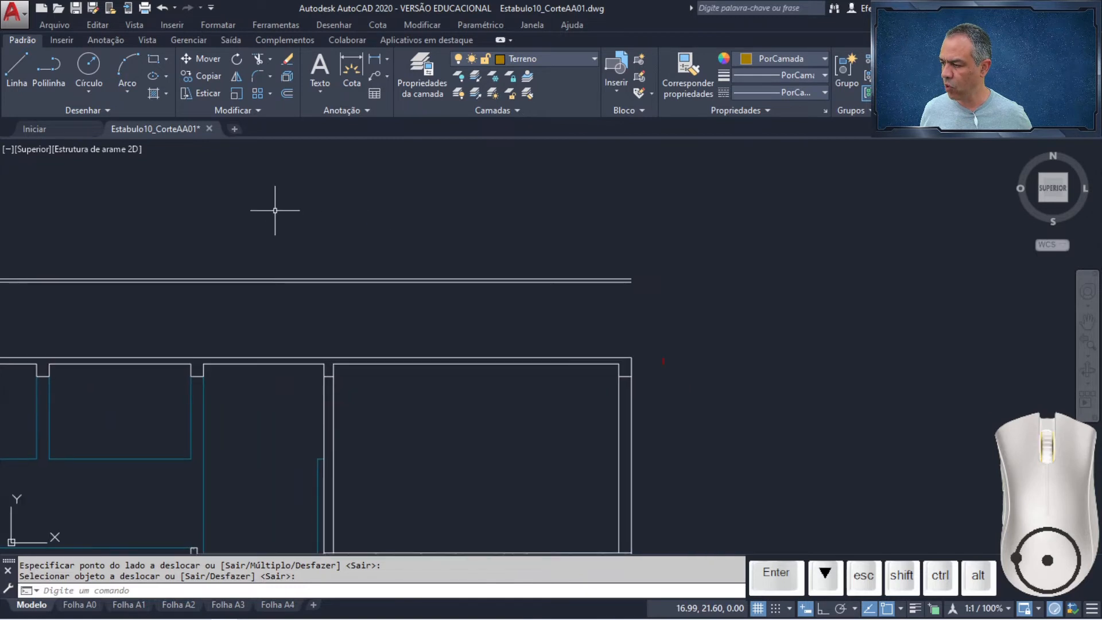
scroll(656, 299, "up", 4)
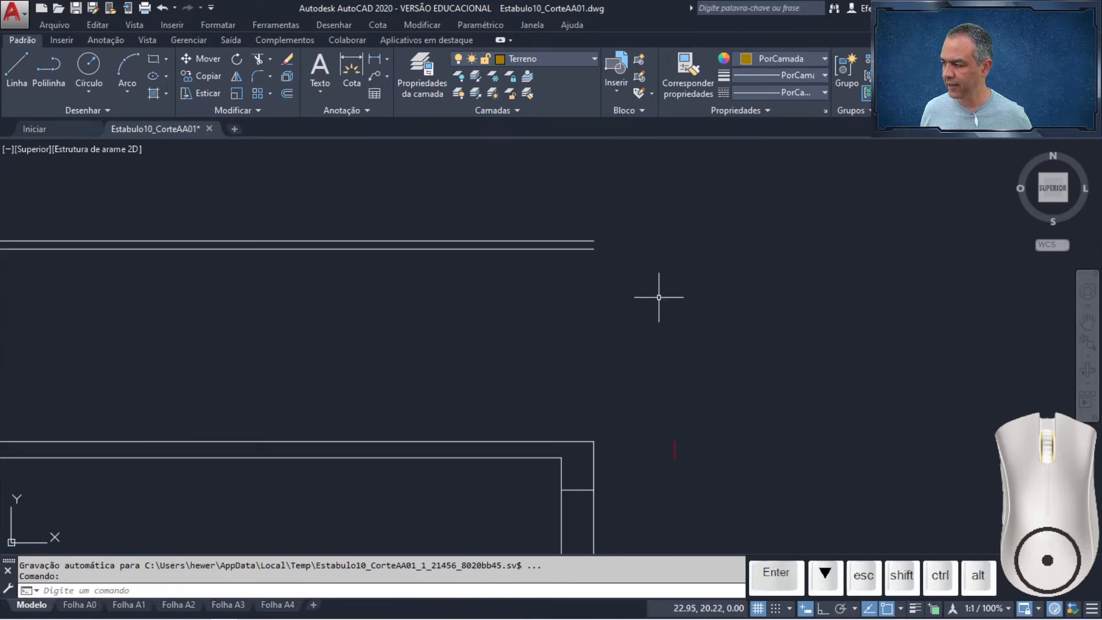
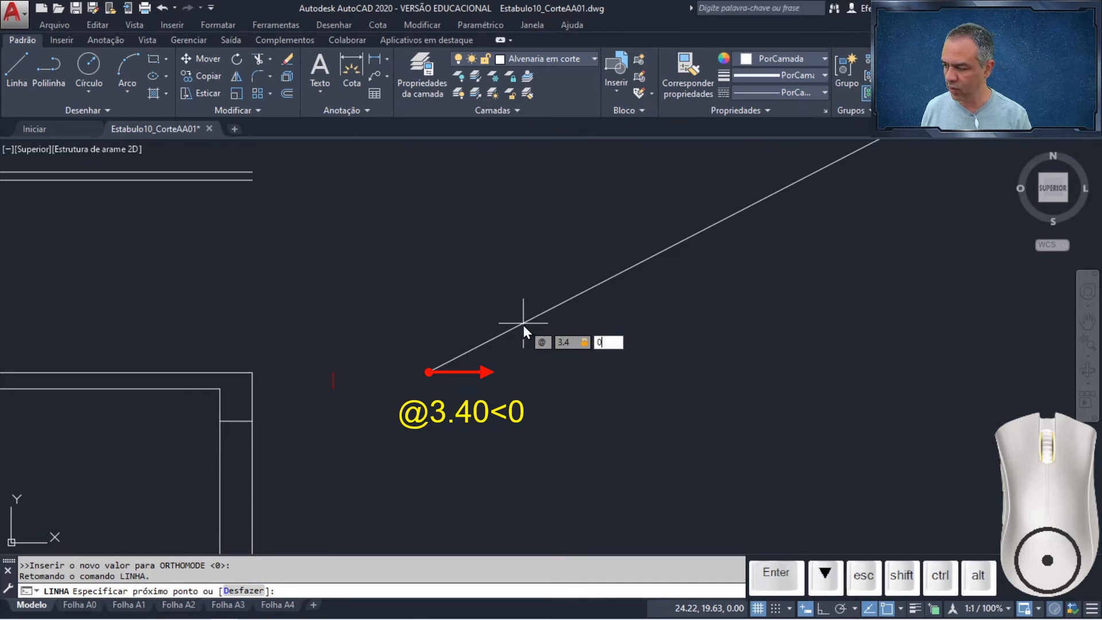
key("Return")
key("Return")
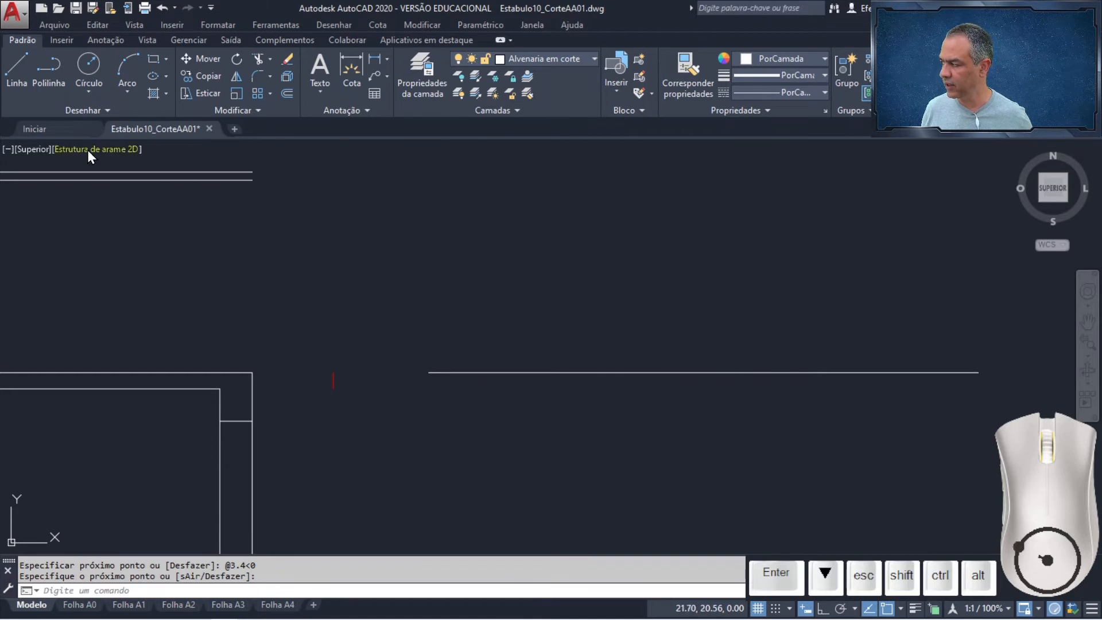
Draw a vertical line 1.19 up from the 3.4 line's left end and a sloped line down to its right end, forming a triangle.
left_click(19, 70)
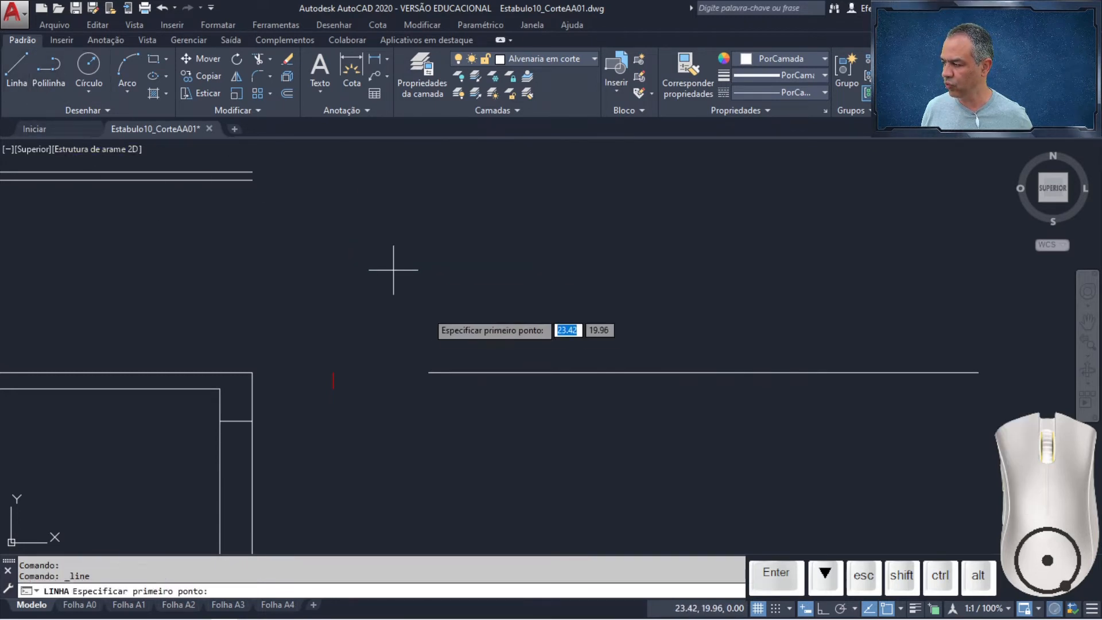
left_click(428, 372)
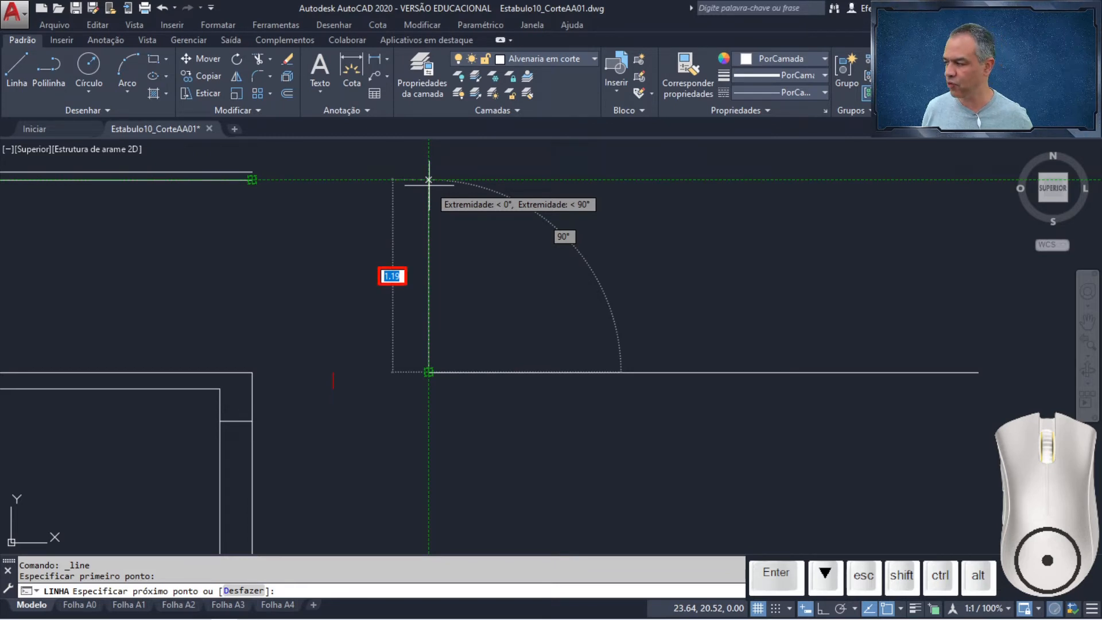
left_click(428, 180)
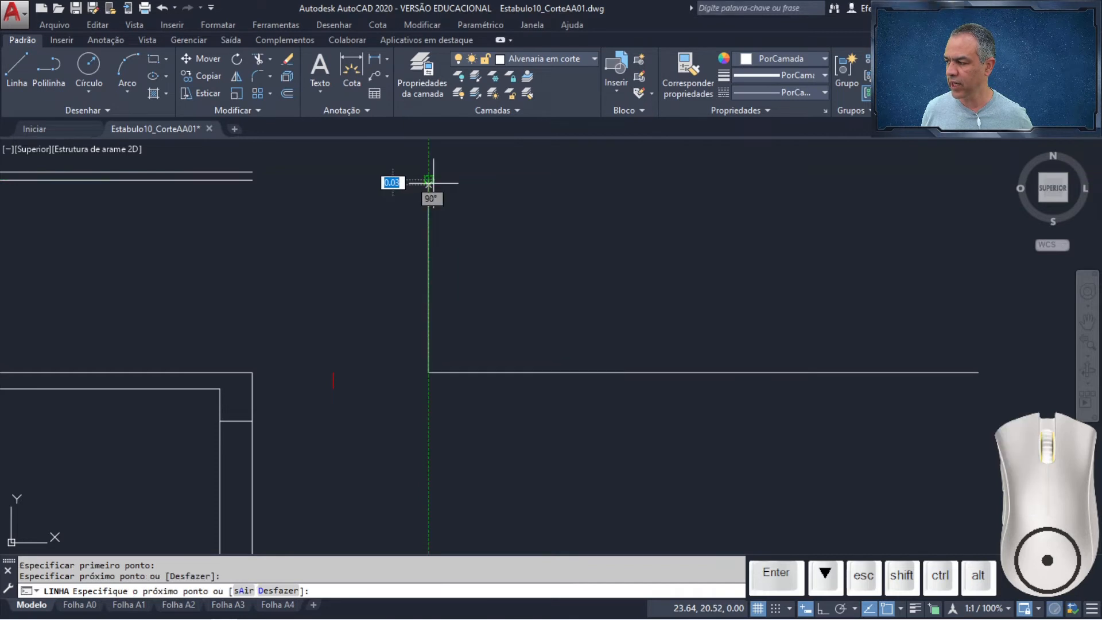
mouse_move(663, 275)
middle_mouse_down()
mouse_move(536, 241)
mouse_move(374, 297)
mouse_move(386, 344)
middle_mouse_up()
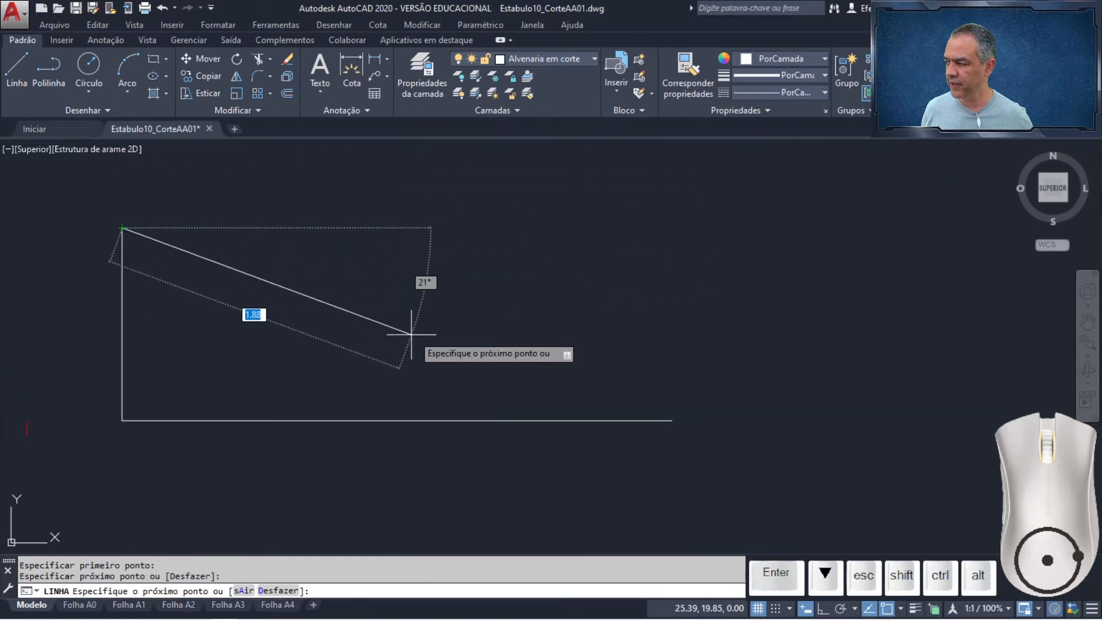
left_click(672, 421)
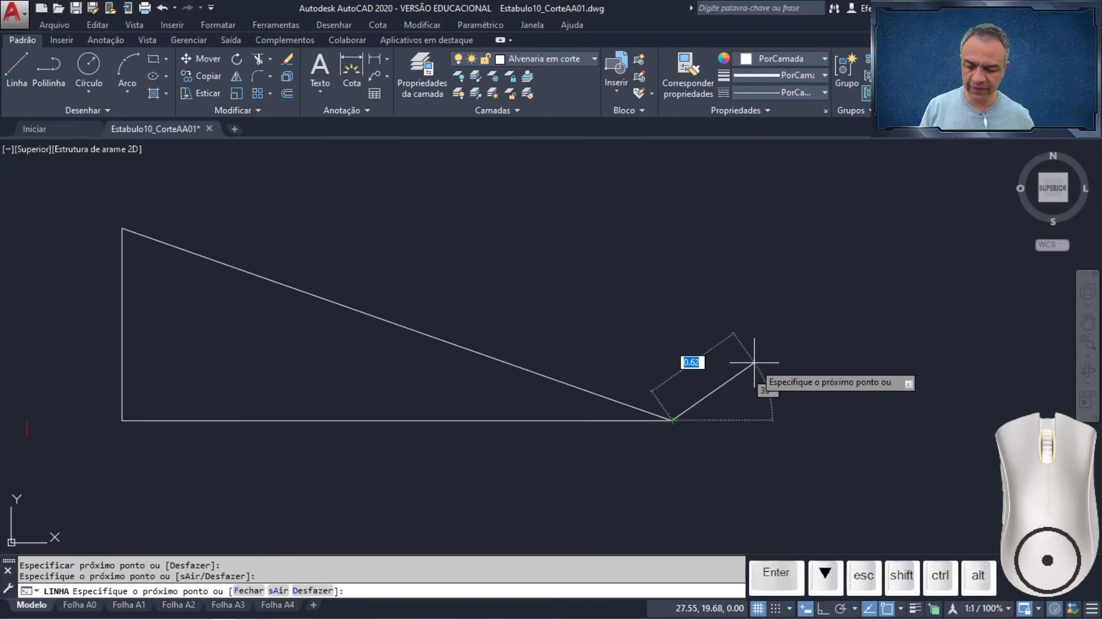
key("Return")
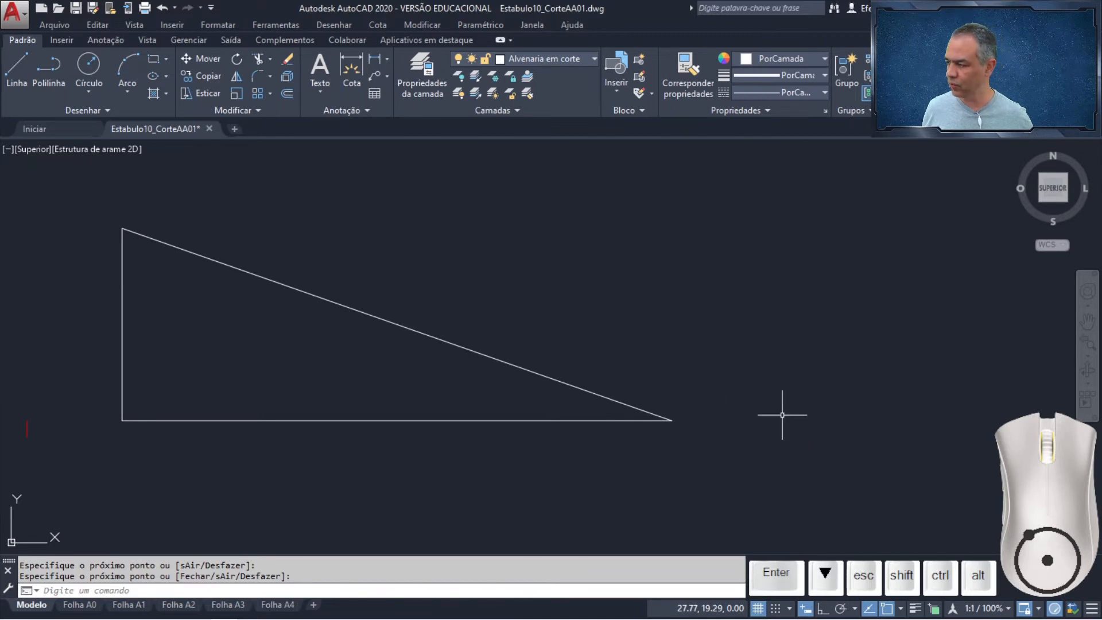
Extend the sloped line by 1 past its lower end along the same direction.
left_click(523, 366)
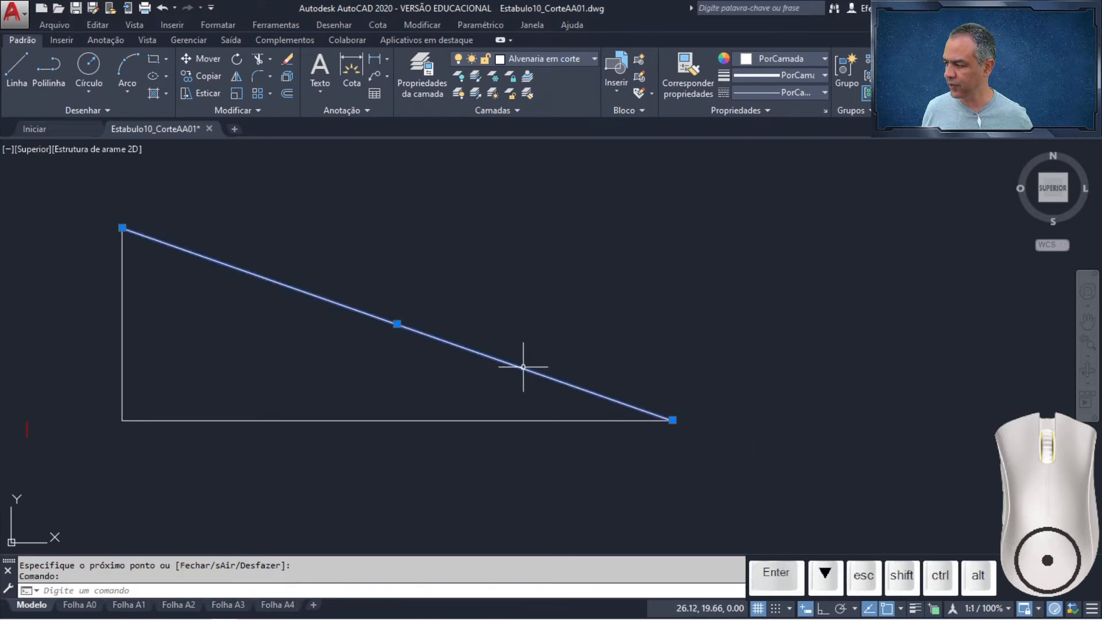
left_click(673, 420)
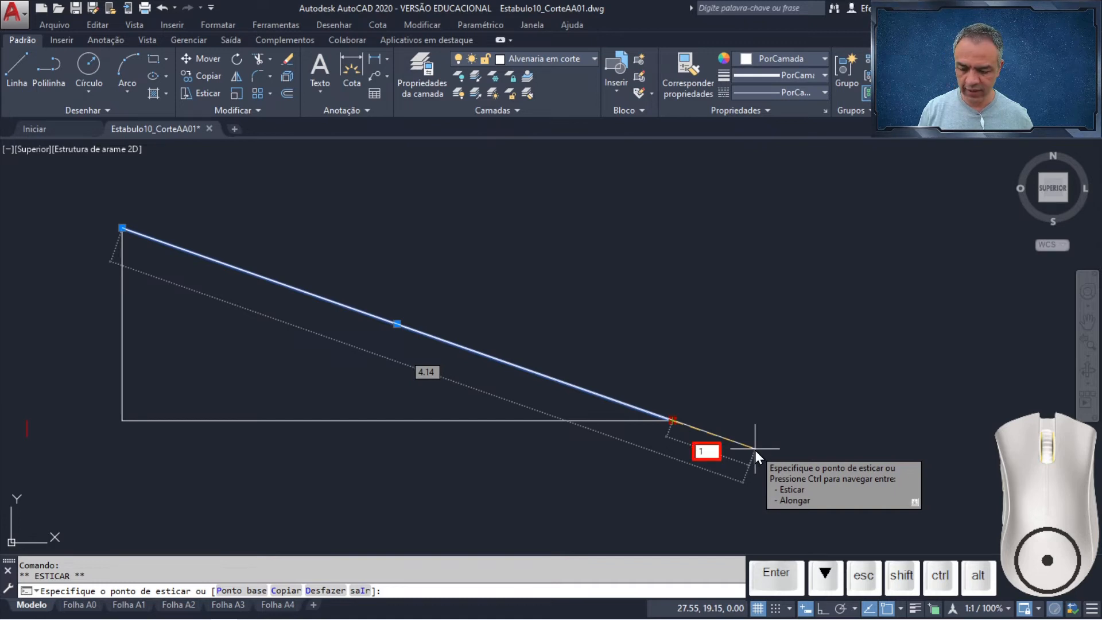
key("Return")
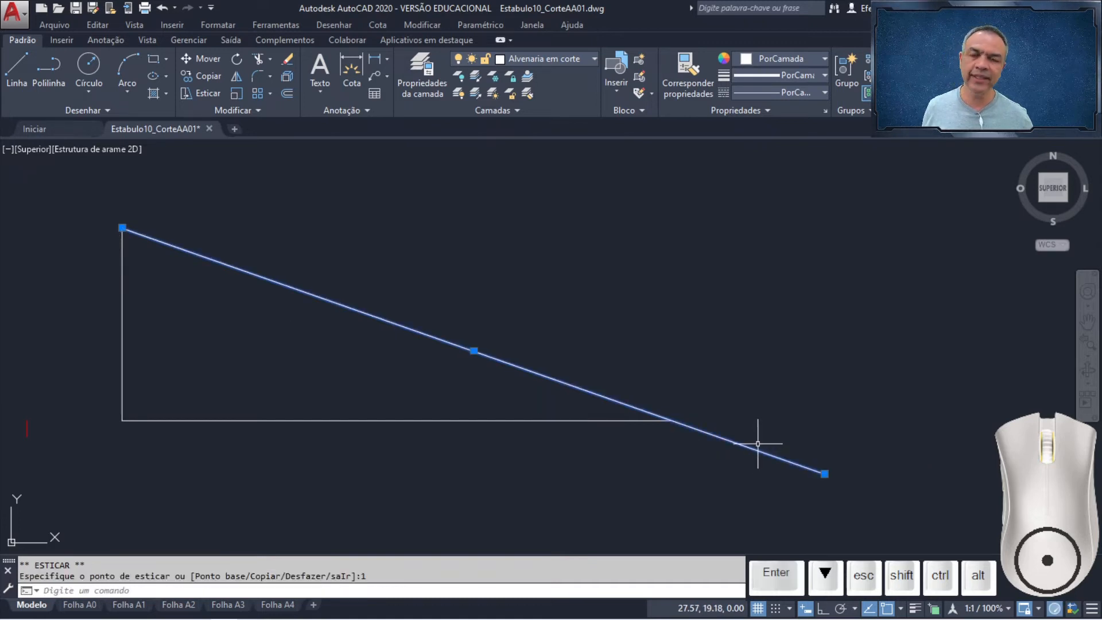
key("Escape")
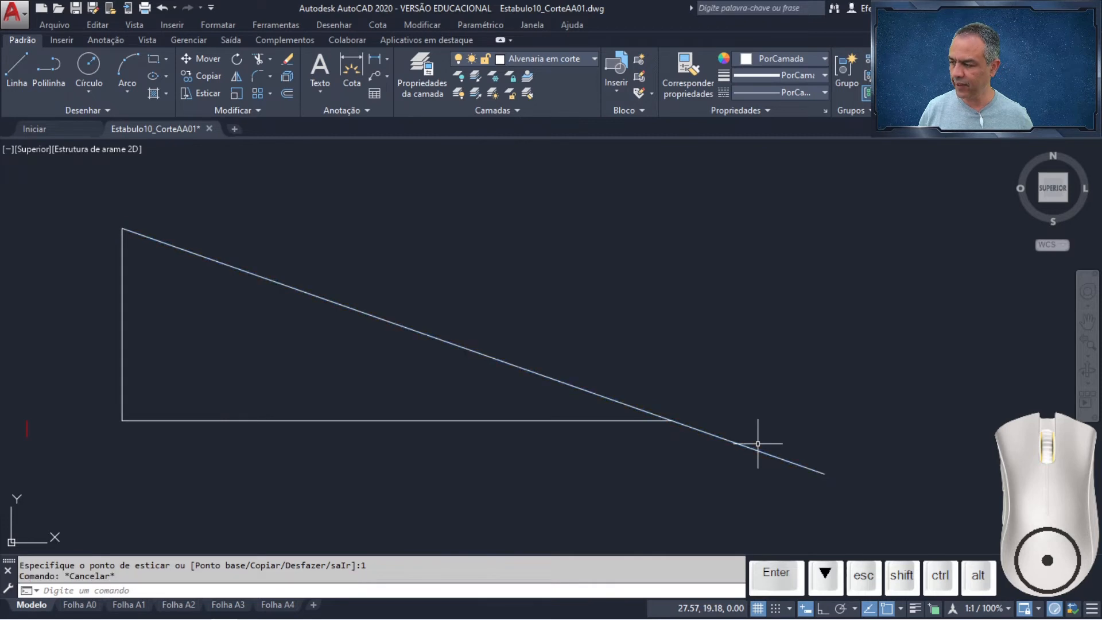
Draw a horizontal line from the sloped line's lower end and a vertical line up to the large triangle's right corner.
left_click(17, 66)
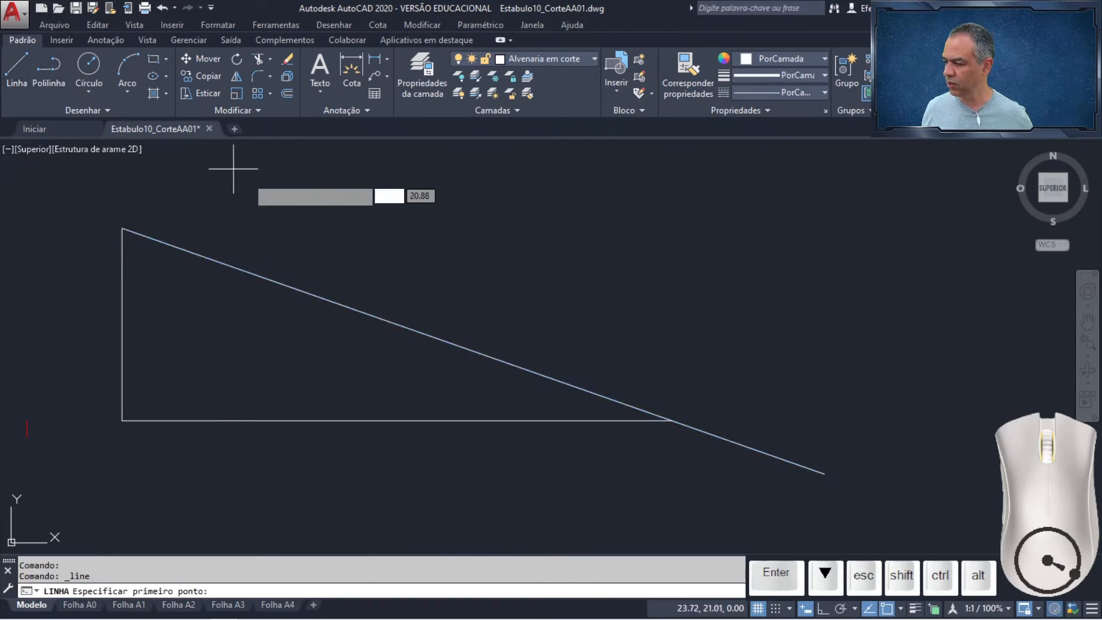
left_click(825, 473)
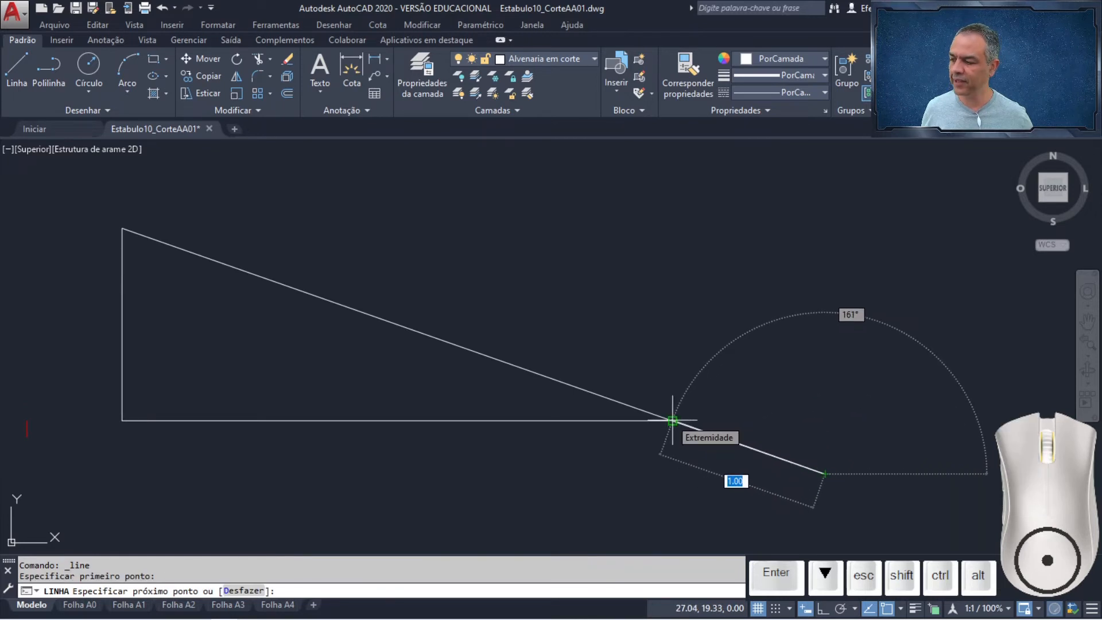
left_click(672, 474)
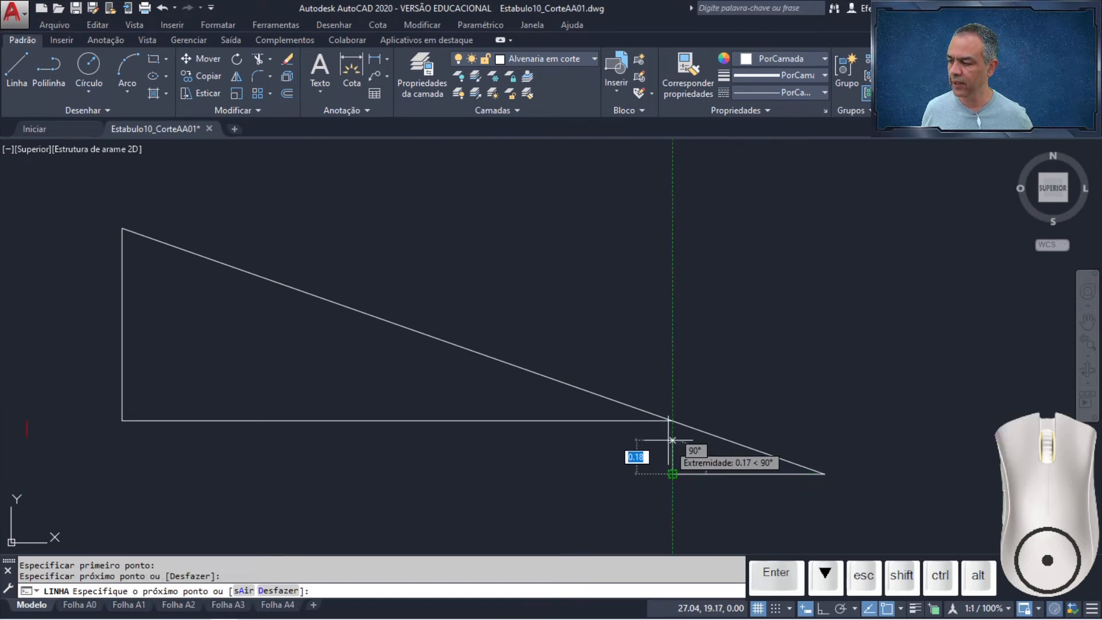
left_click(673, 420)
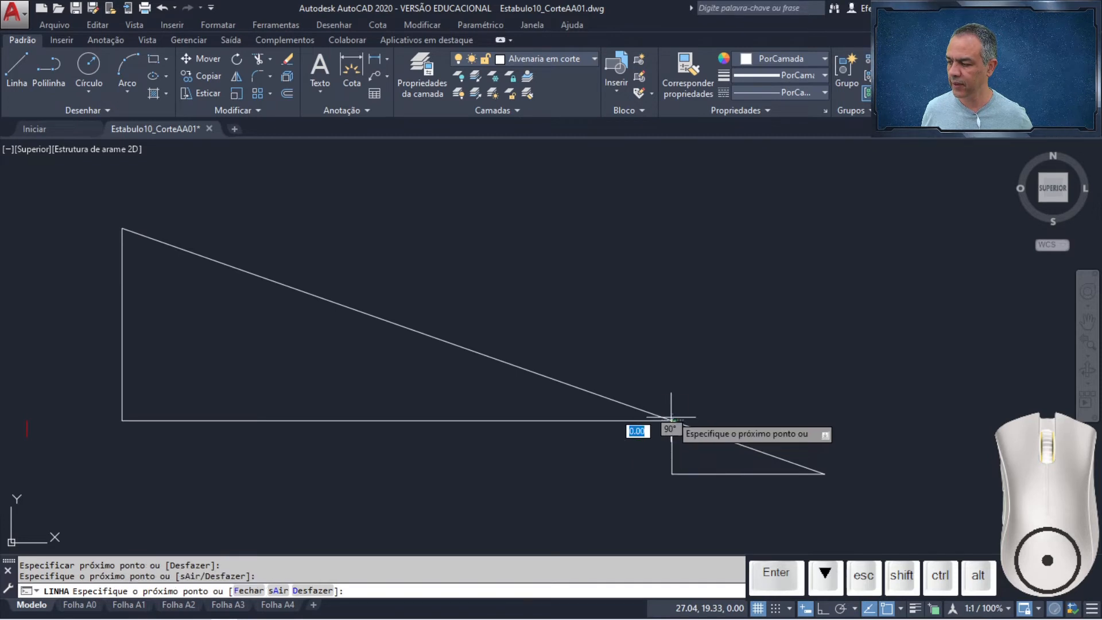
key("Return")
Delete the large triangle's vertical, horizontal and sloped lines, keeping the two short lines of the small triangle.
left_click(515, 191)
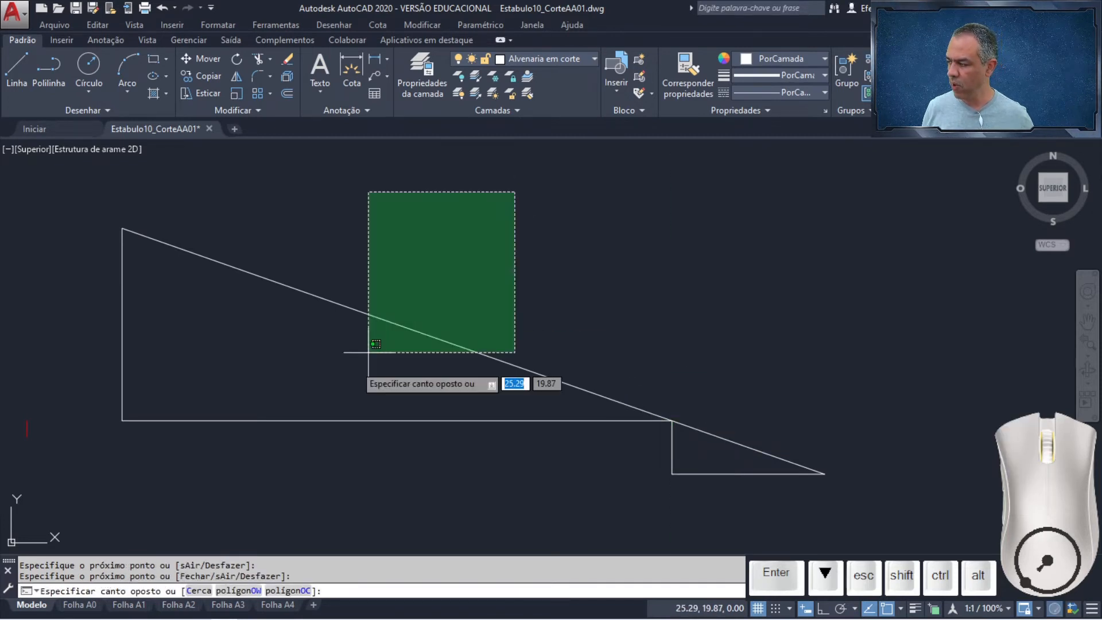
left_click(93, 472)
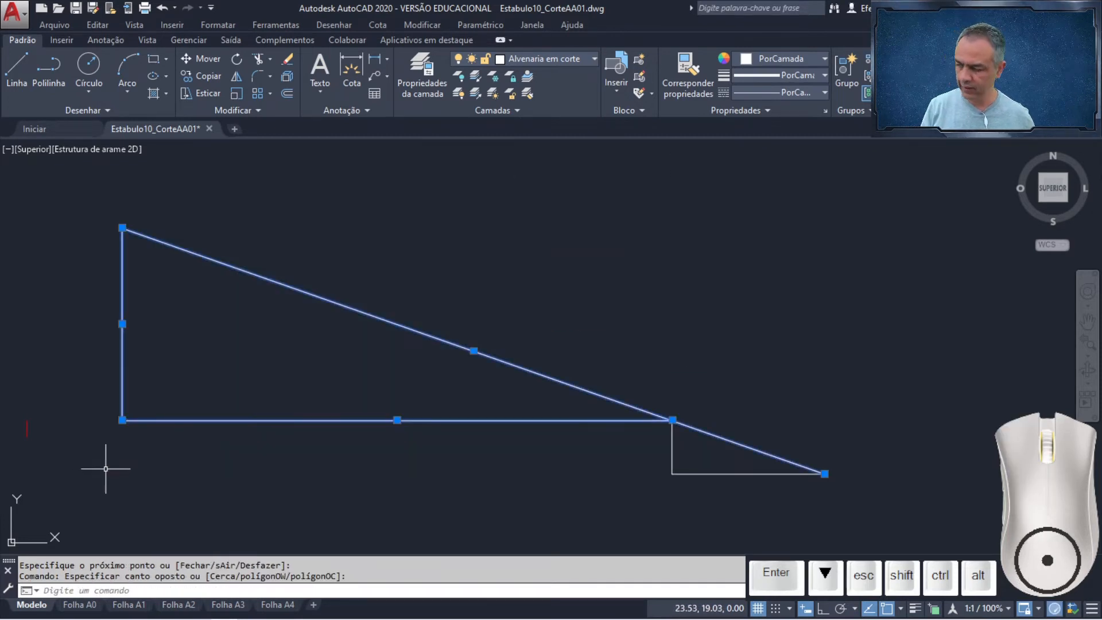
key("Delete")
Check the length of the short vertical line in the empty area beside the section.
scroll(244, 376, "down", 4)
middle_click_drag(264, 357, 398, 303)
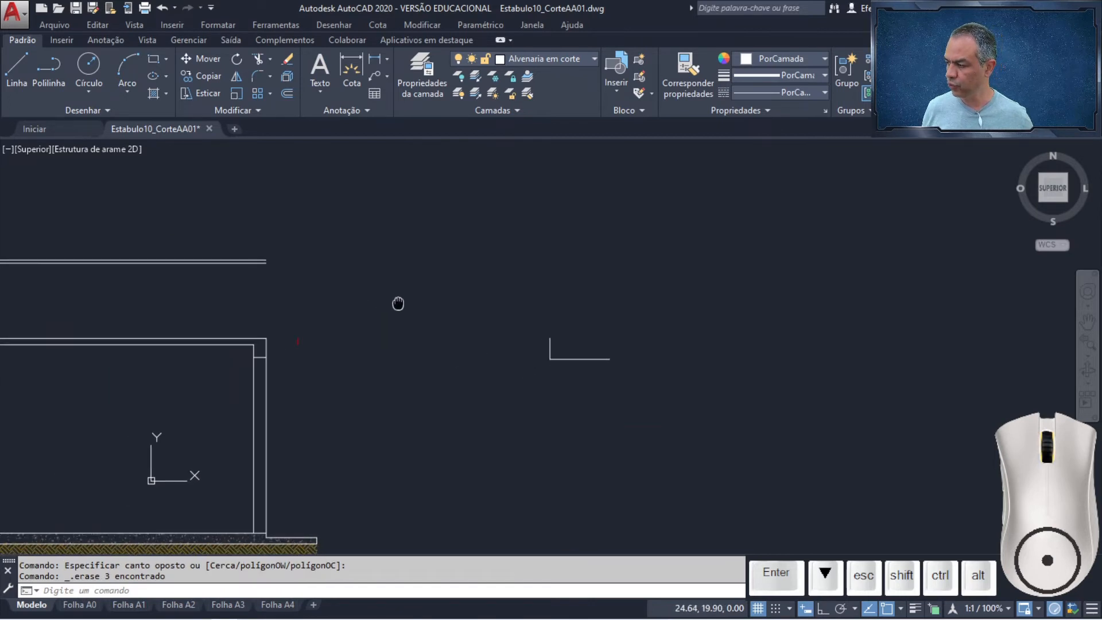
left_click(551, 347)
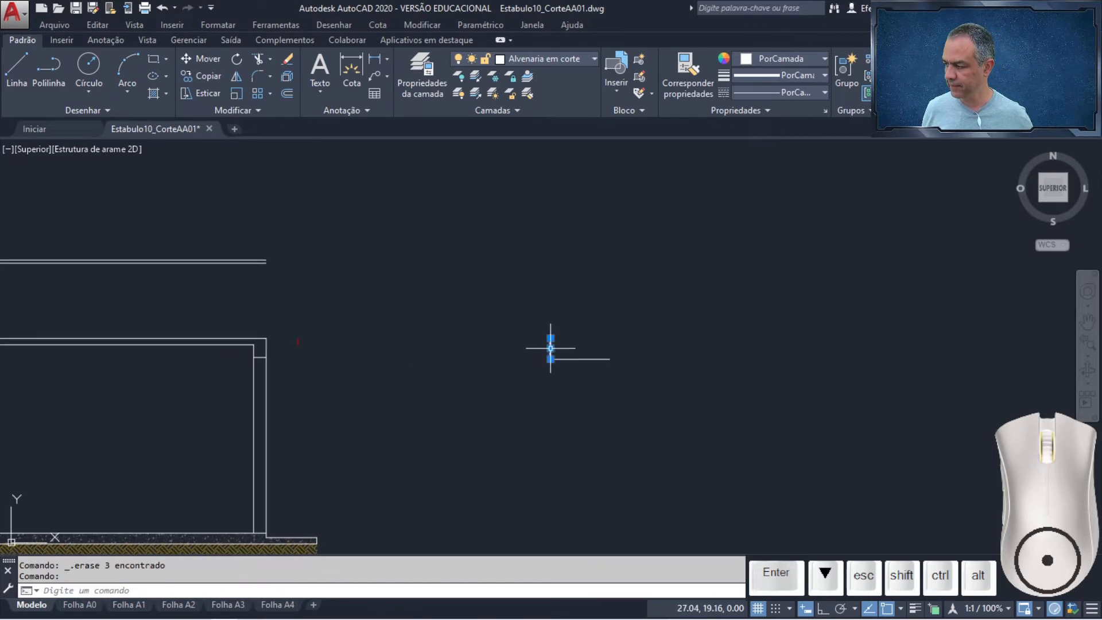
mouse_move(549, 338)
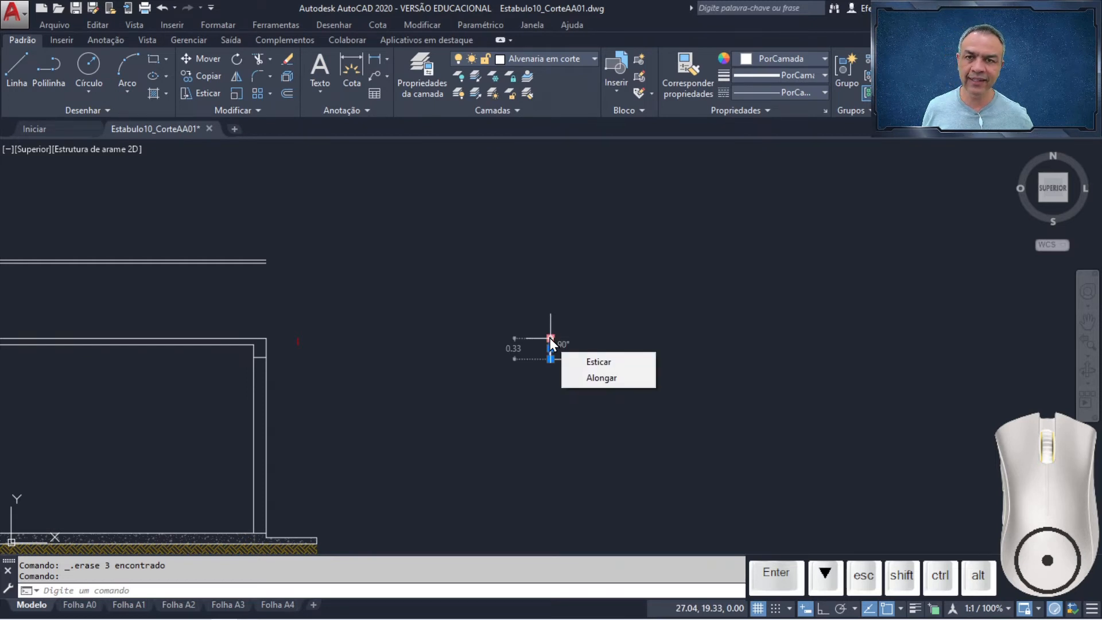
key("Escape")
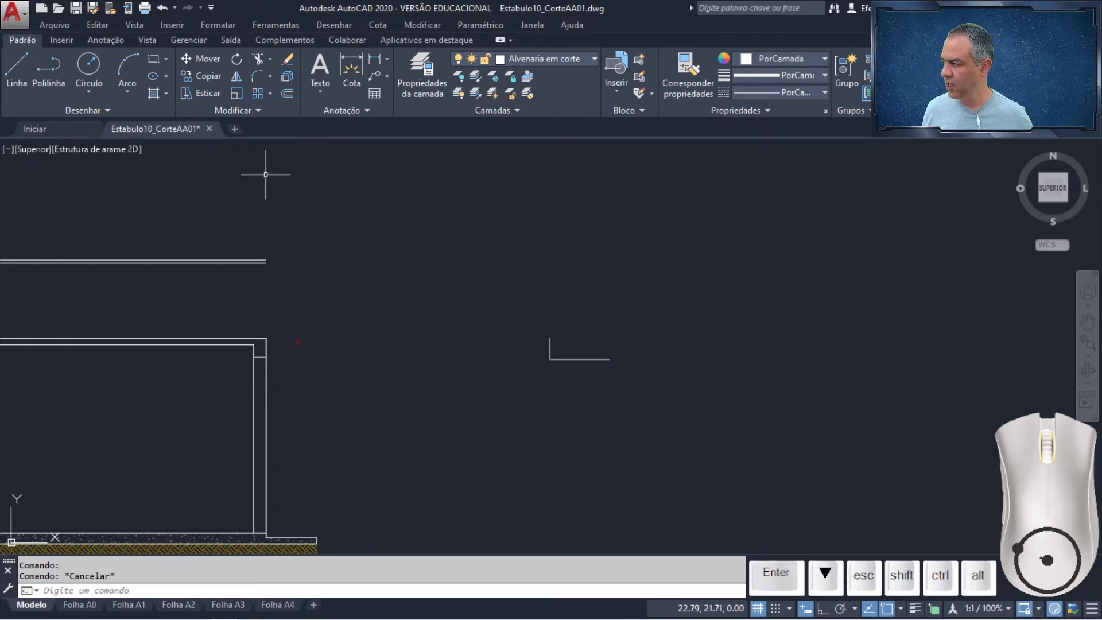
Move the short horizontal line from the top of the short vertical line to the roof slab's upper right corner.
left_click(198, 58)
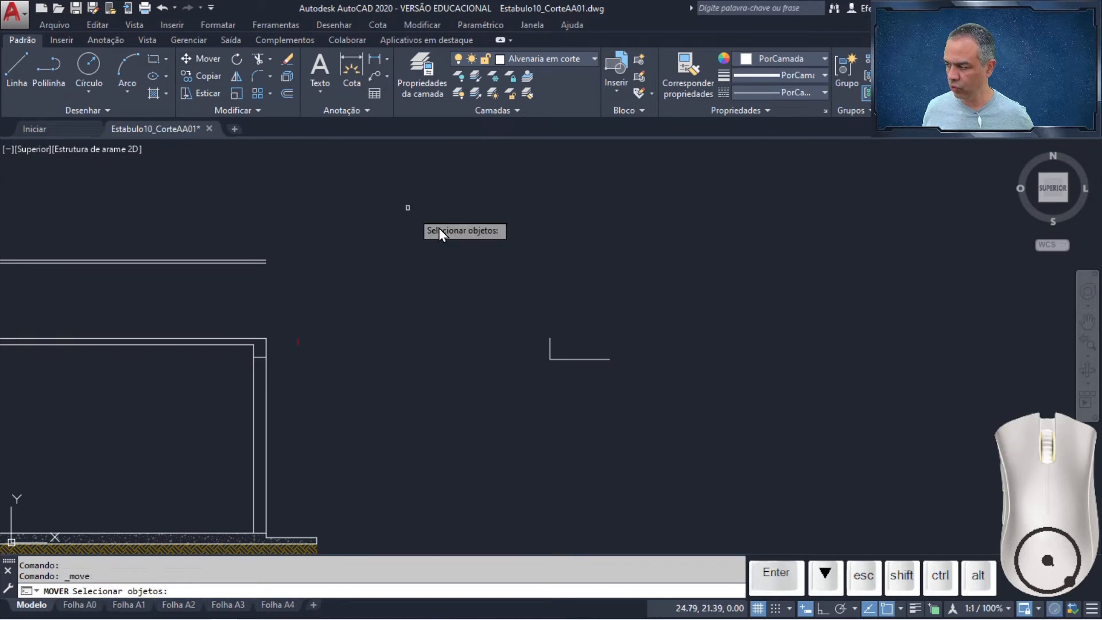
left_click(596, 359)
key("Return")
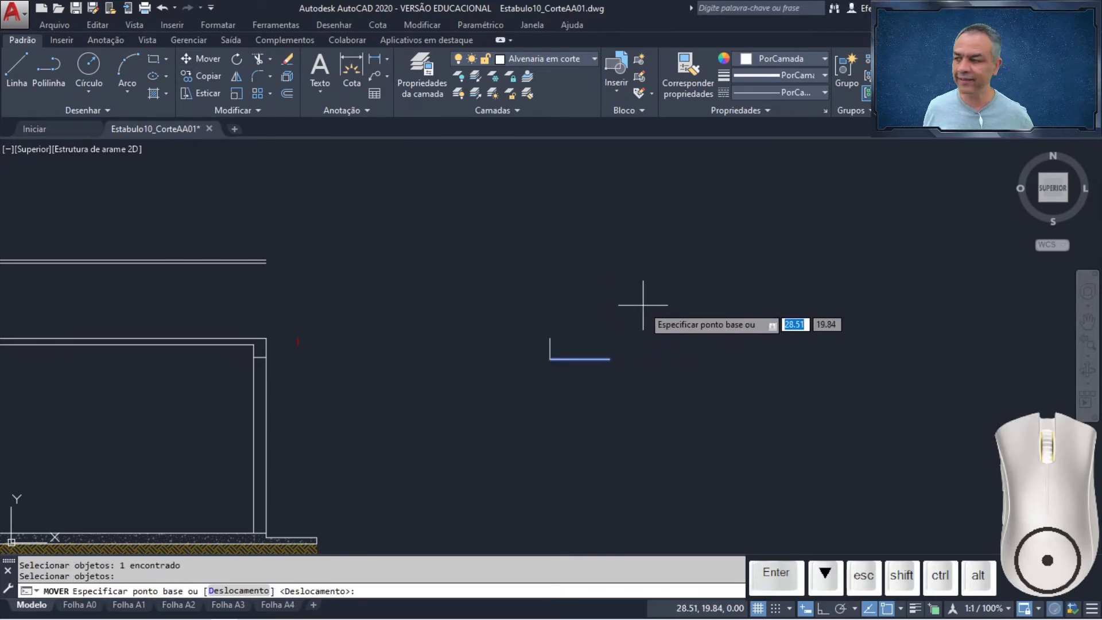
scroll(549, 334, "up", 2)
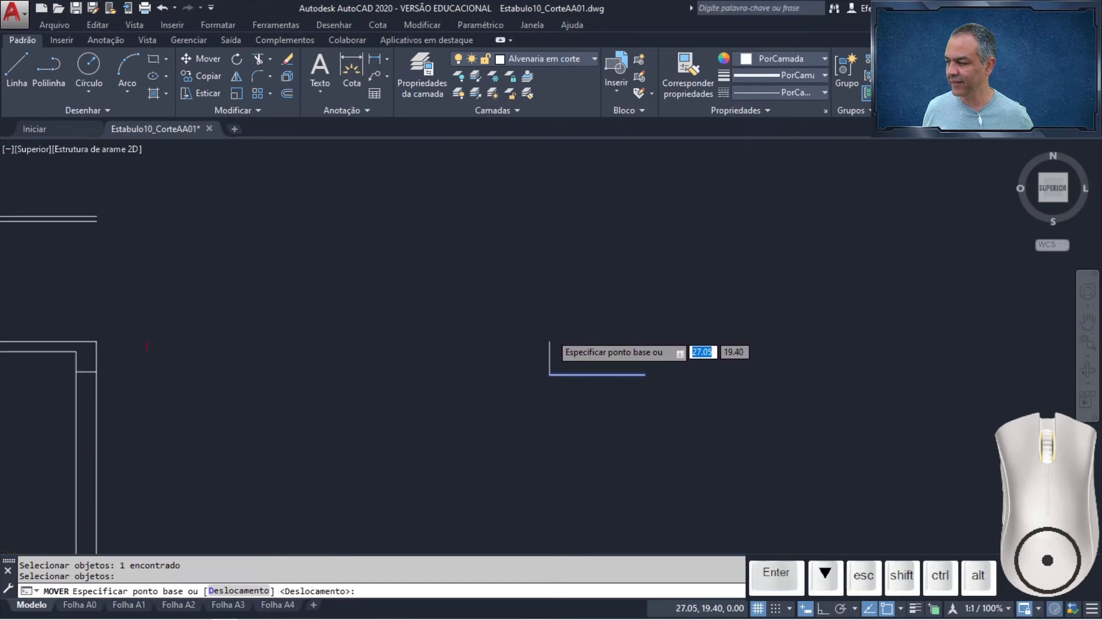
scroll(549, 332, "up", 2)
left_click(550, 345)
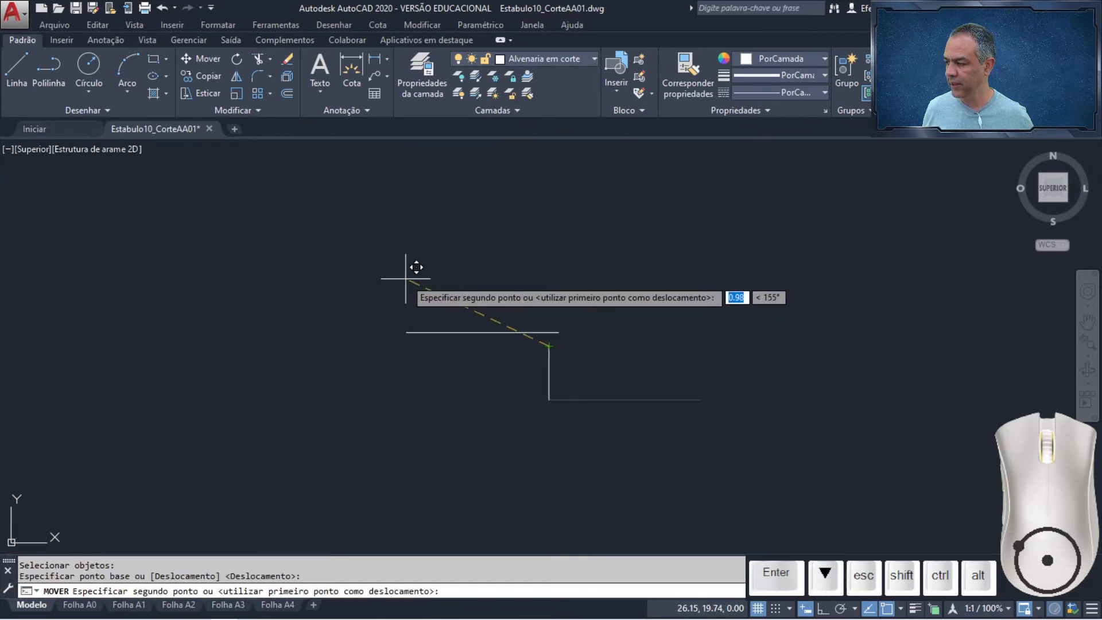
mouse_move(405, 279)
middle_mouse_down()
mouse_move(663, 281)
mouse_move(974, 315)
middle_mouse_up()
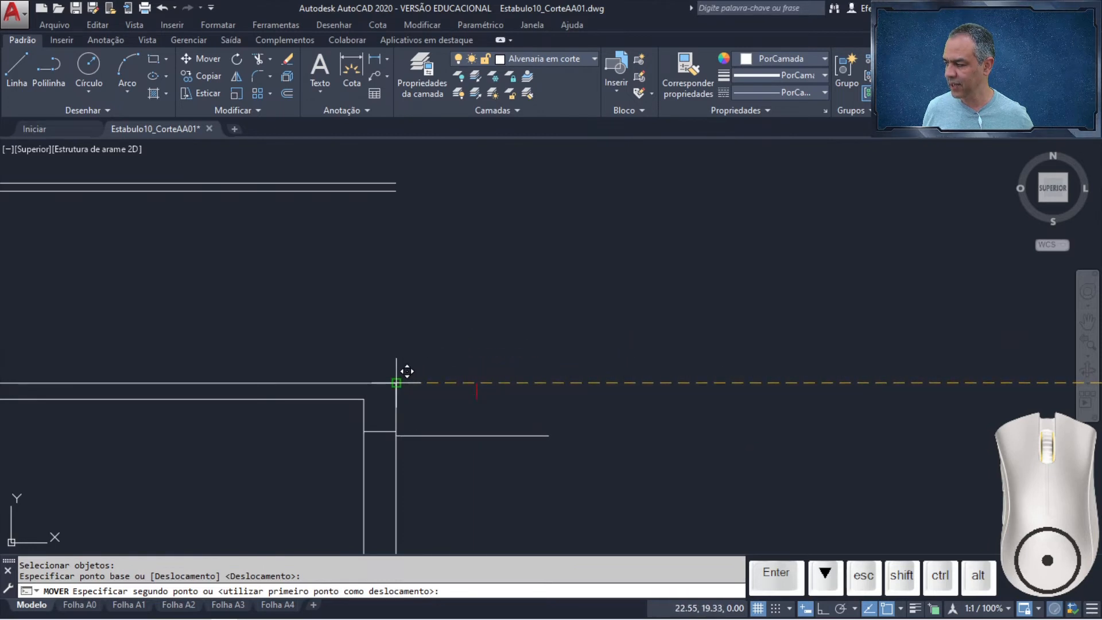
left_click(396, 382)
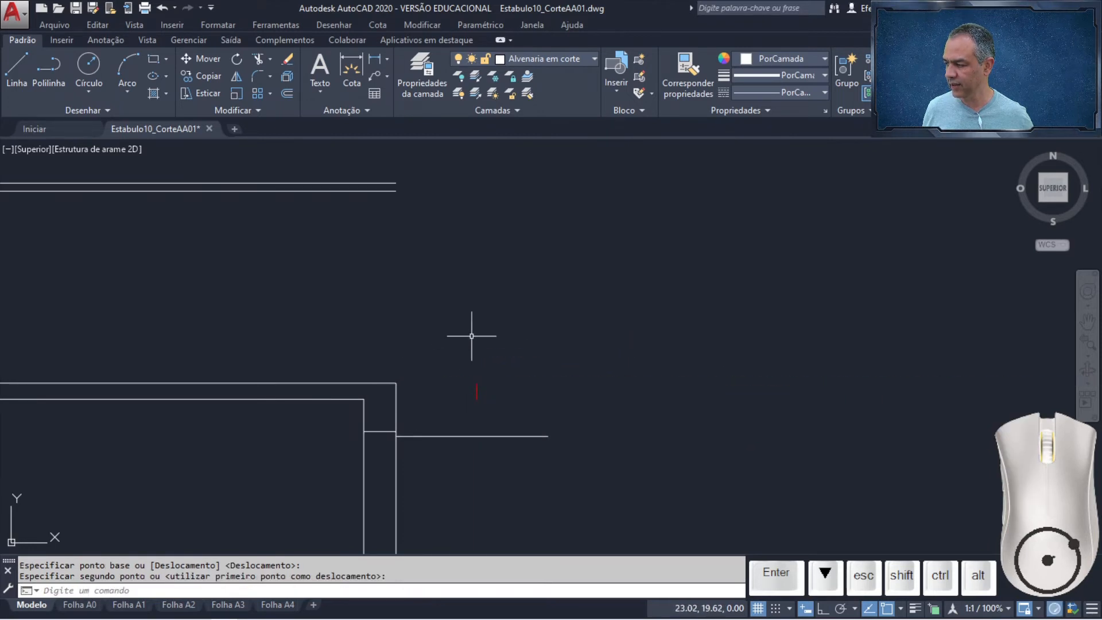
Delete the leftover short vertical line in the empty area to the right of the section.
scroll(518, 316, "down", 5)
left_click(742, 291)
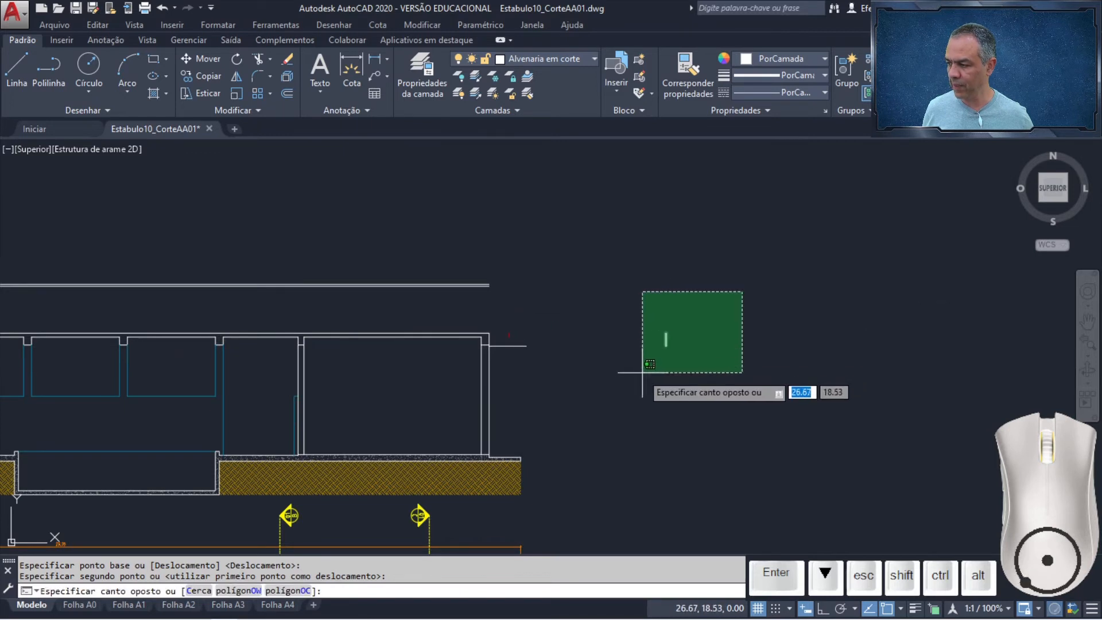
left_click(641, 373)
key("Delete")
Using Fillet with the Multiple option, join the upper roof line and the short eave line to the red vertical at the section's right end.
middle_click_drag(520, 305, 696, 285)
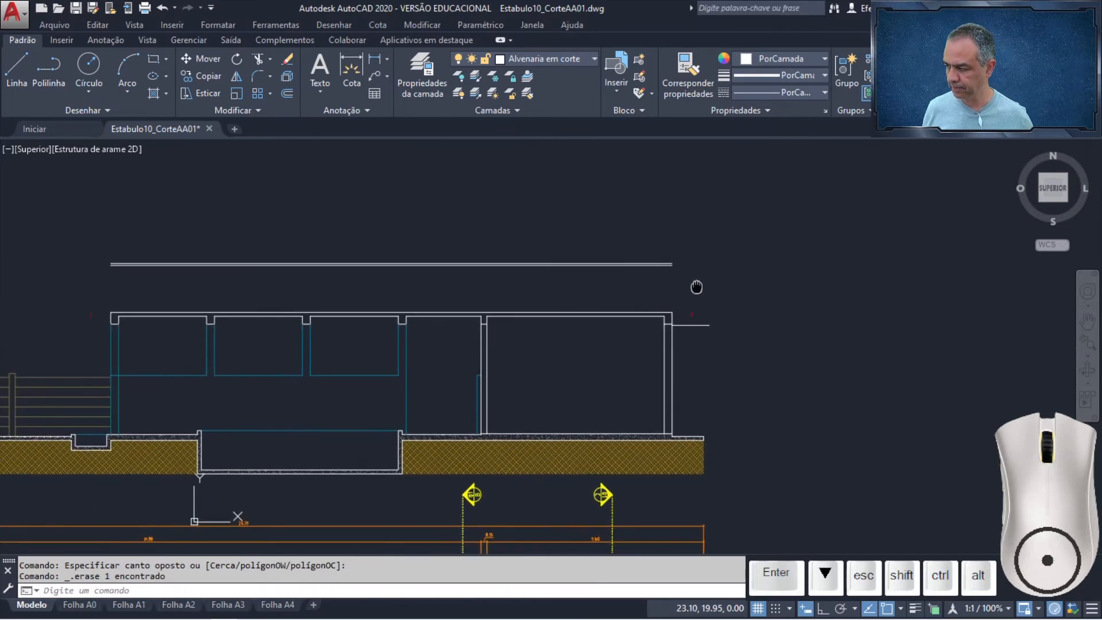
left_click(258, 77)
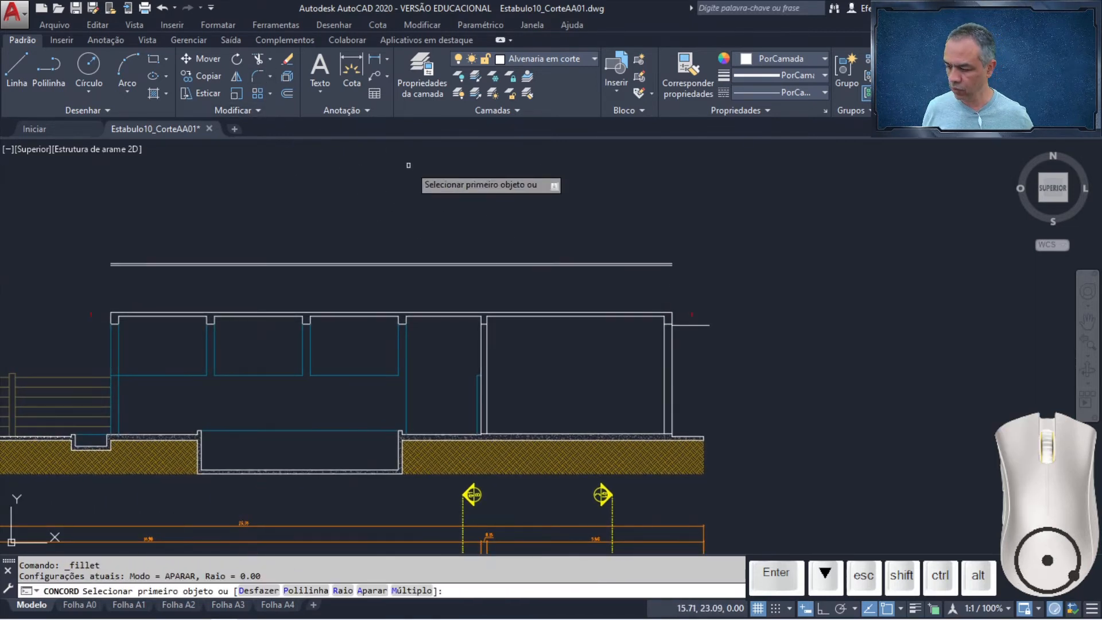
key("Down")
key("Down")
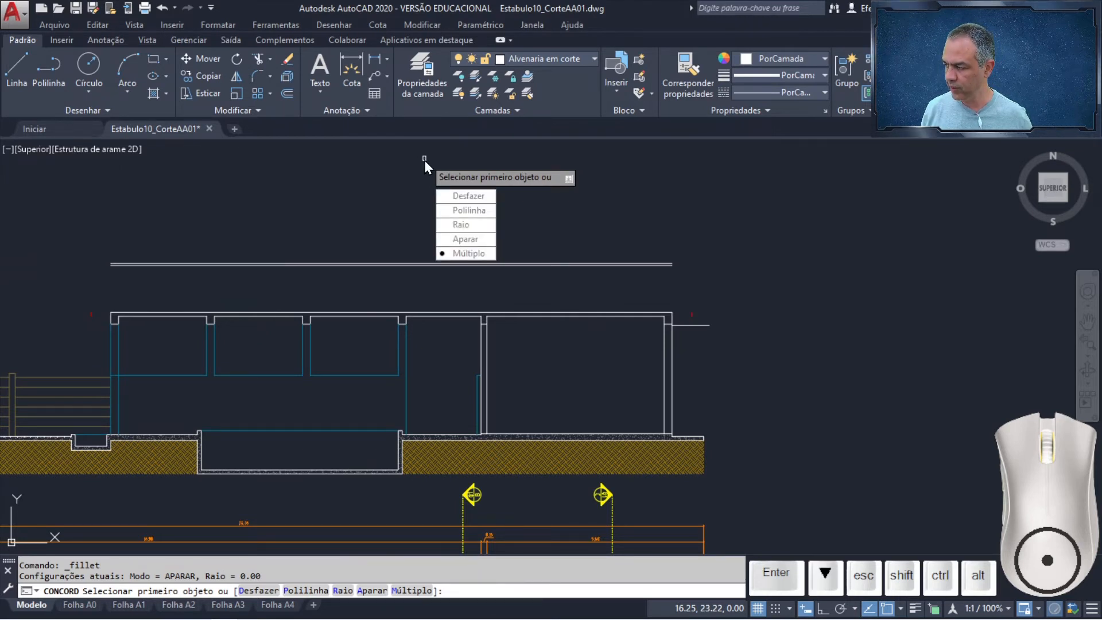
key("Return")
scroll(691, 242, "up", 2)
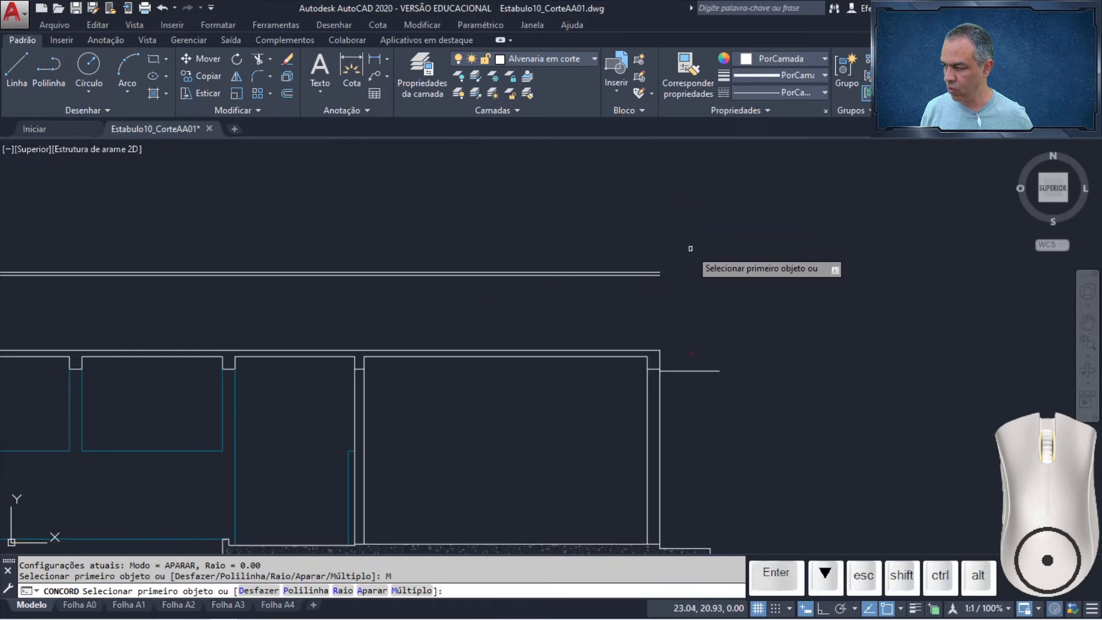
scroll(661, 270, "up", 1)
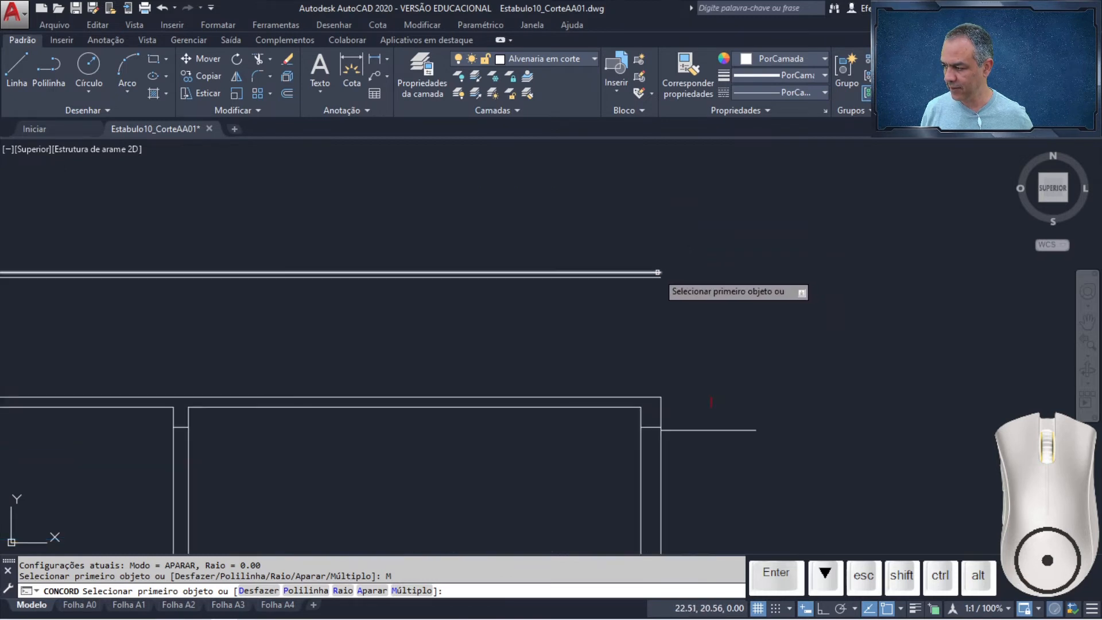
left_click(658, 272)
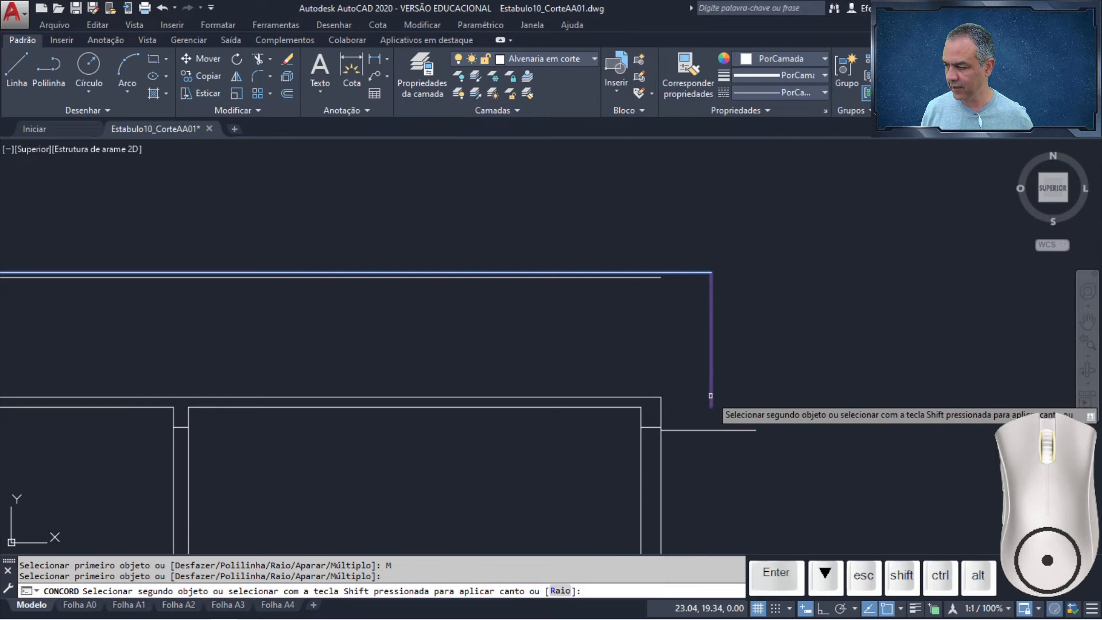
left_click(710, 396)
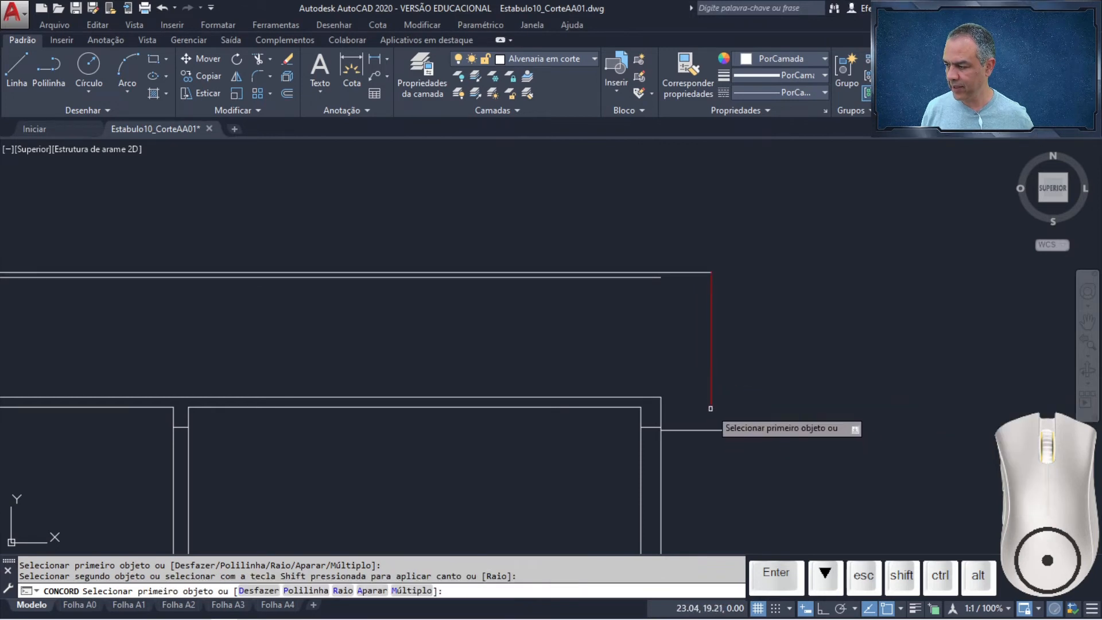
left_click(710, 408)
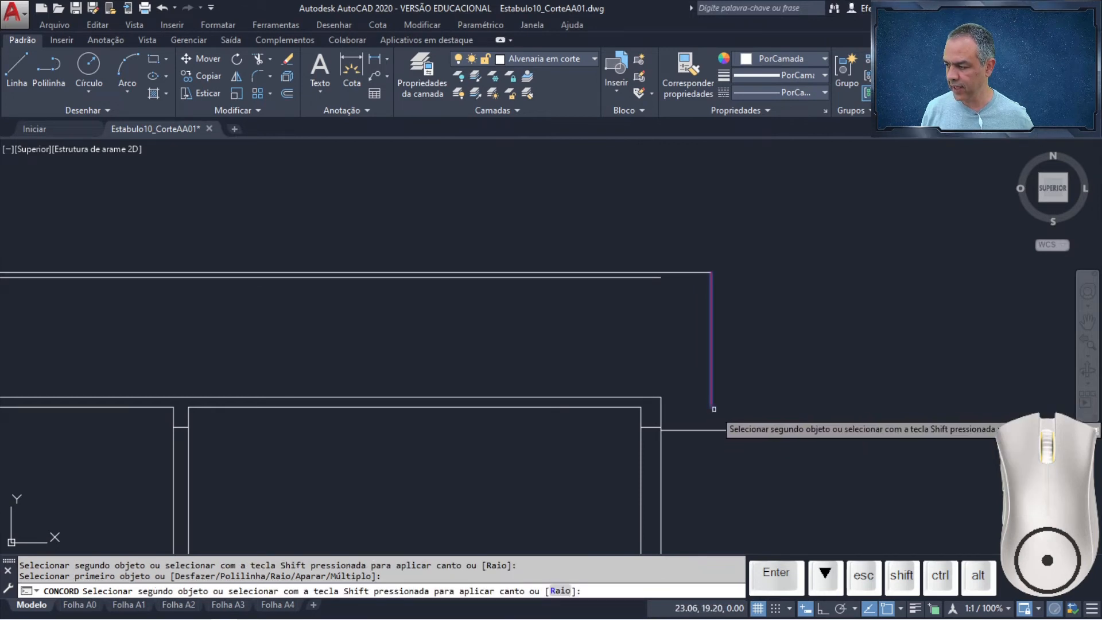
left_click(689, 429)
Fillet the red vertical at the section's left end to the upper roof line and to the eave line.
scroll(688, 391, "down", 4)
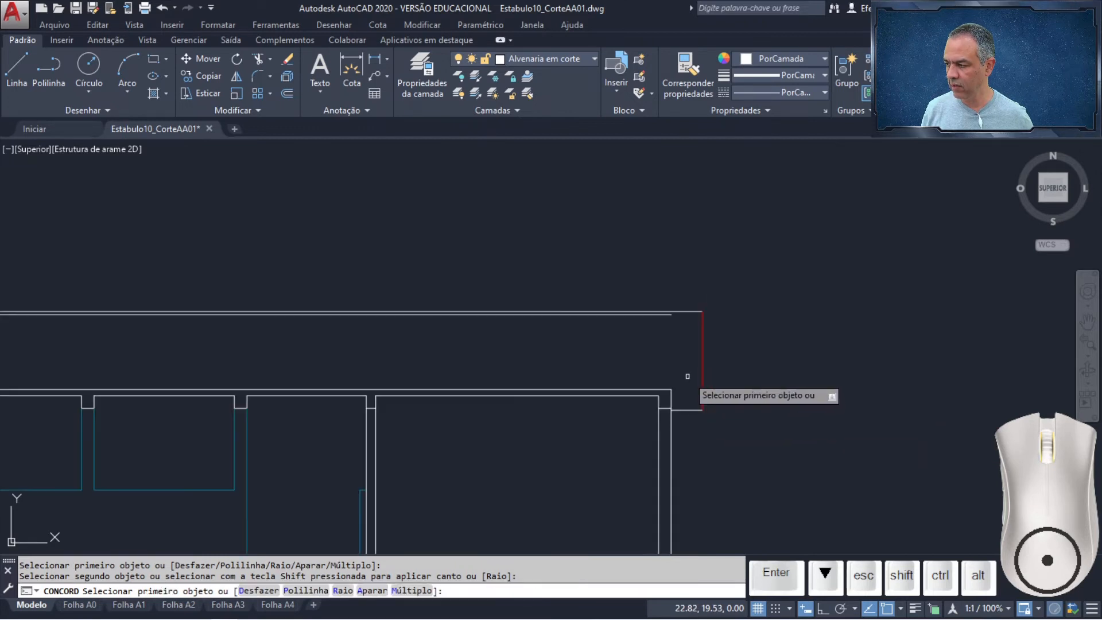
middle_click_drag(363, 380, 761, 350)
scroll(521, 356, "up", 5)
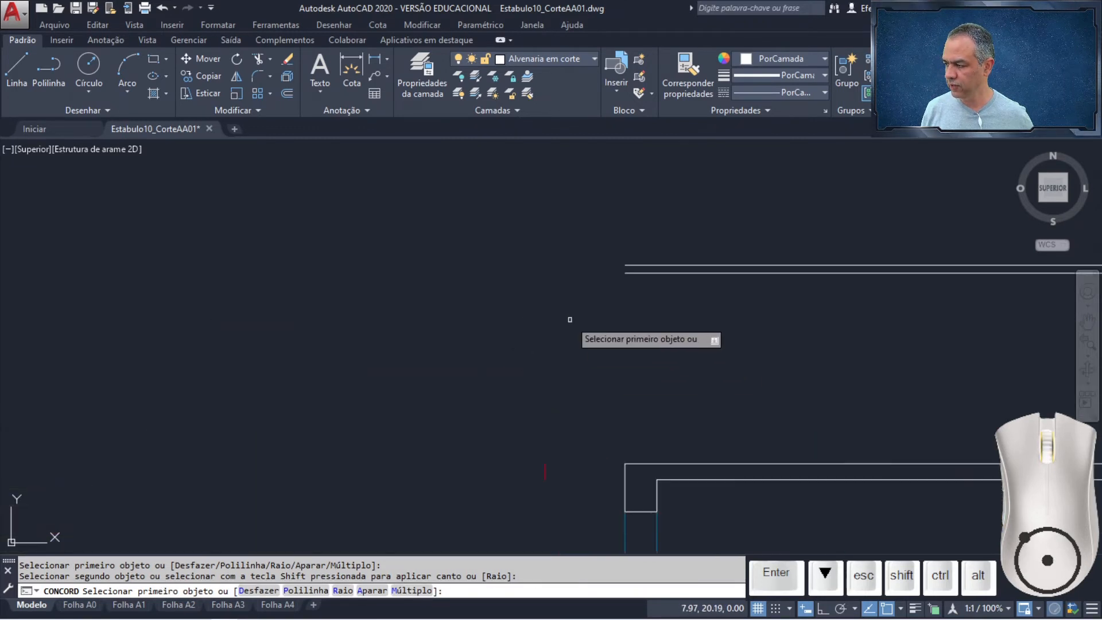
left_click(635, 264)
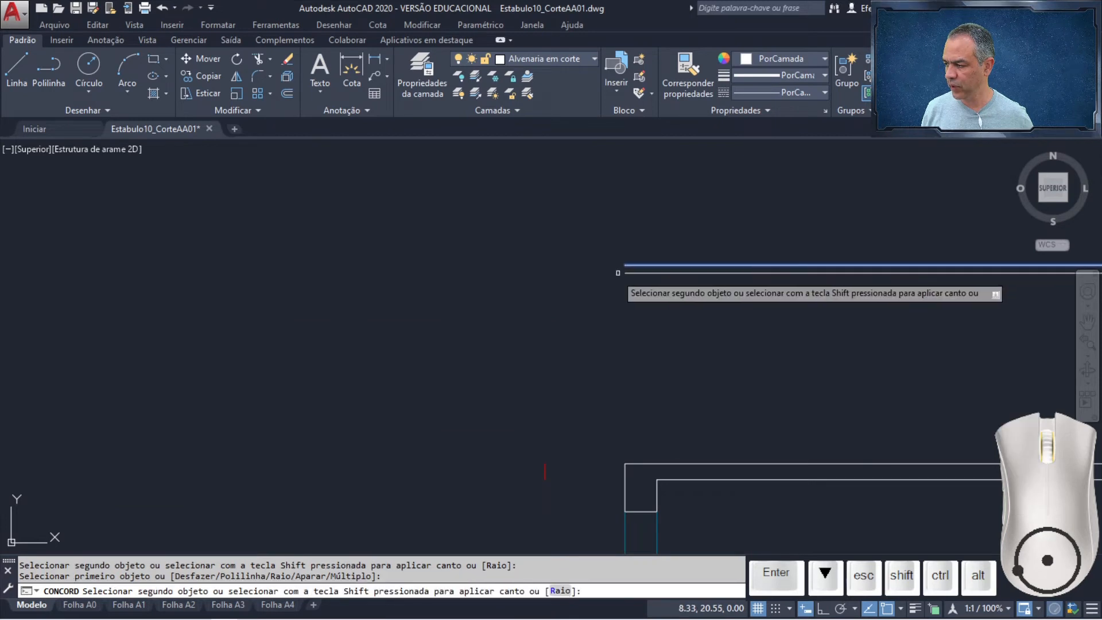
left_click(545, 465)
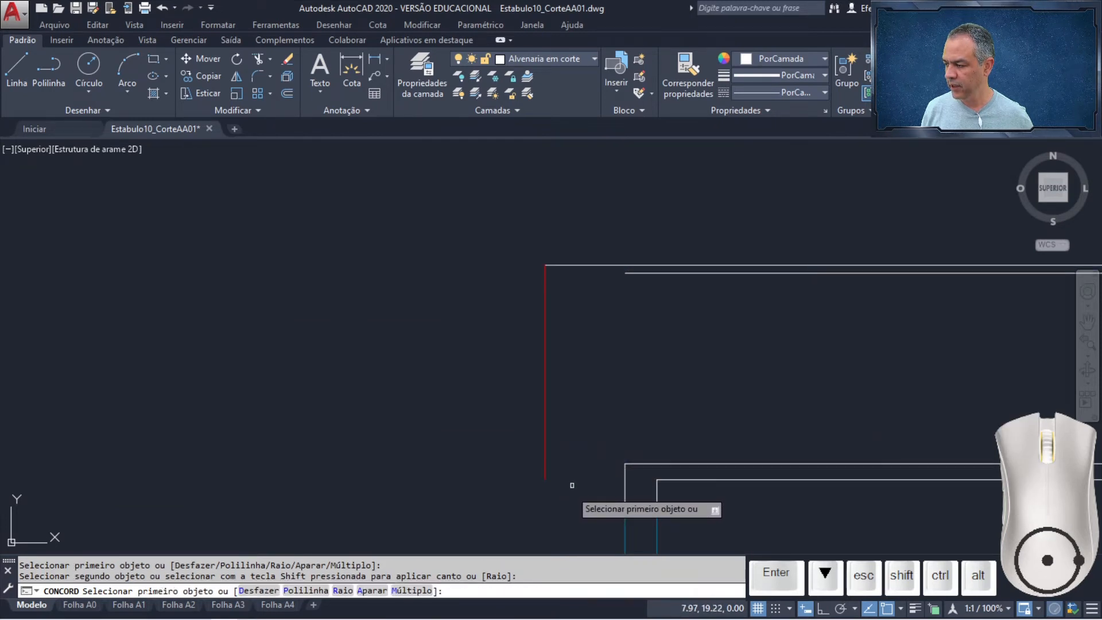
left_click(545, 480)
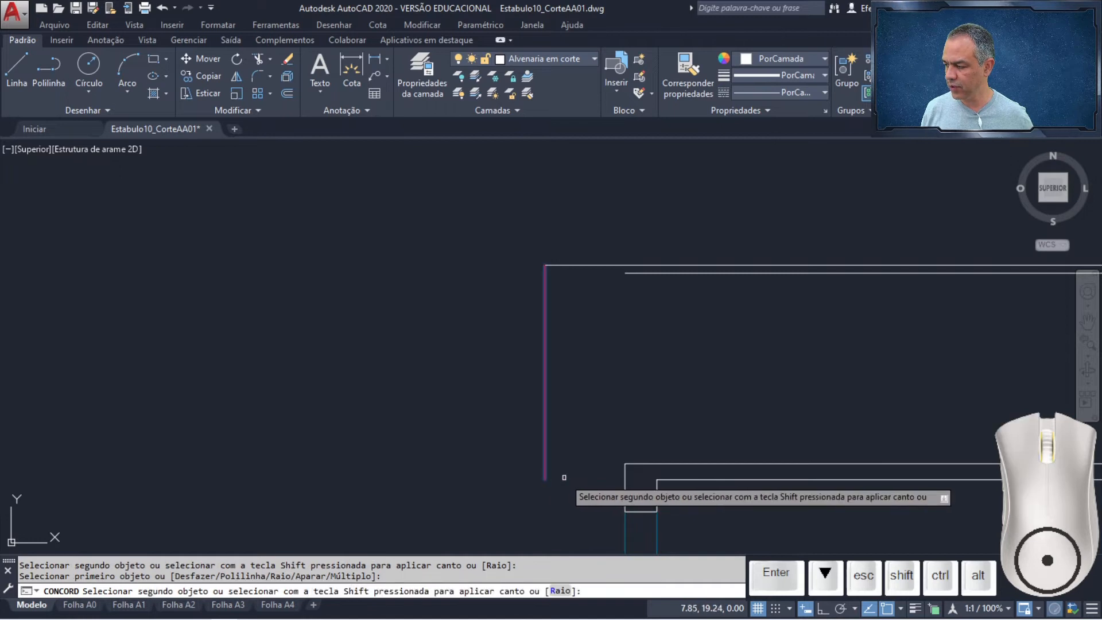
scroll(563, 475, "down", 3)
scroll(781, 410, "up", 4)
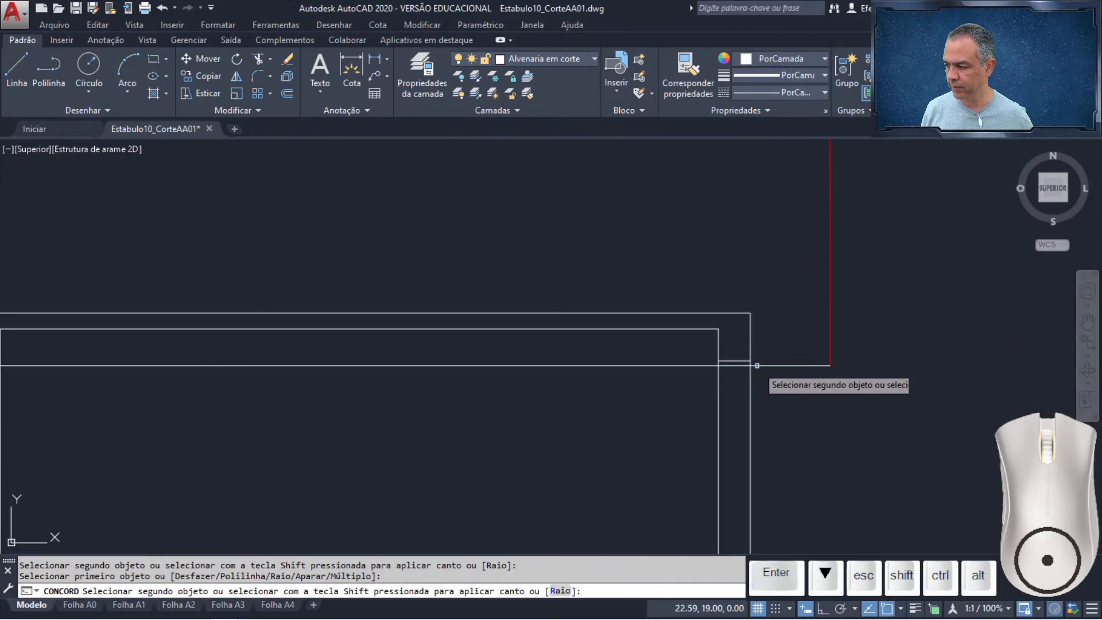
left_click(756, 368)
key("Return")
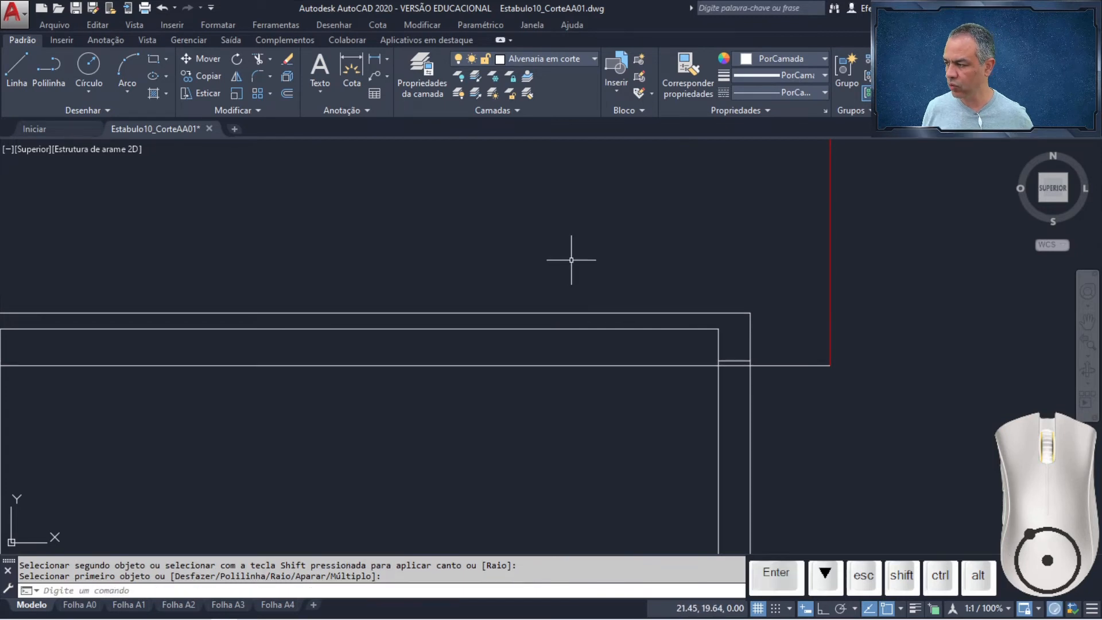
Extend both ends of the roof's second horizontal line to the red verticals at the left and right ends.
scroll(571, 259, "down", 3)
mouse_move(546, 241)
middle_mouse_down()
mouse_move(755, 293)
mouse_move(884, 287)
mouse_move(831, 287)
middle_mouse_up()
left_click(271, 60)
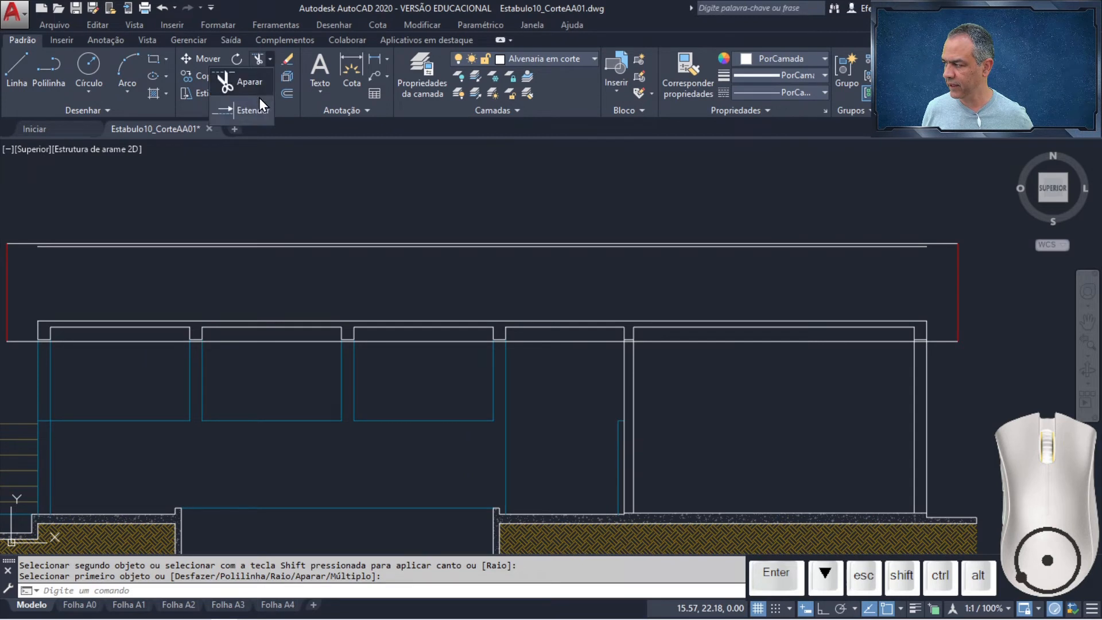
left_click(259, 97)
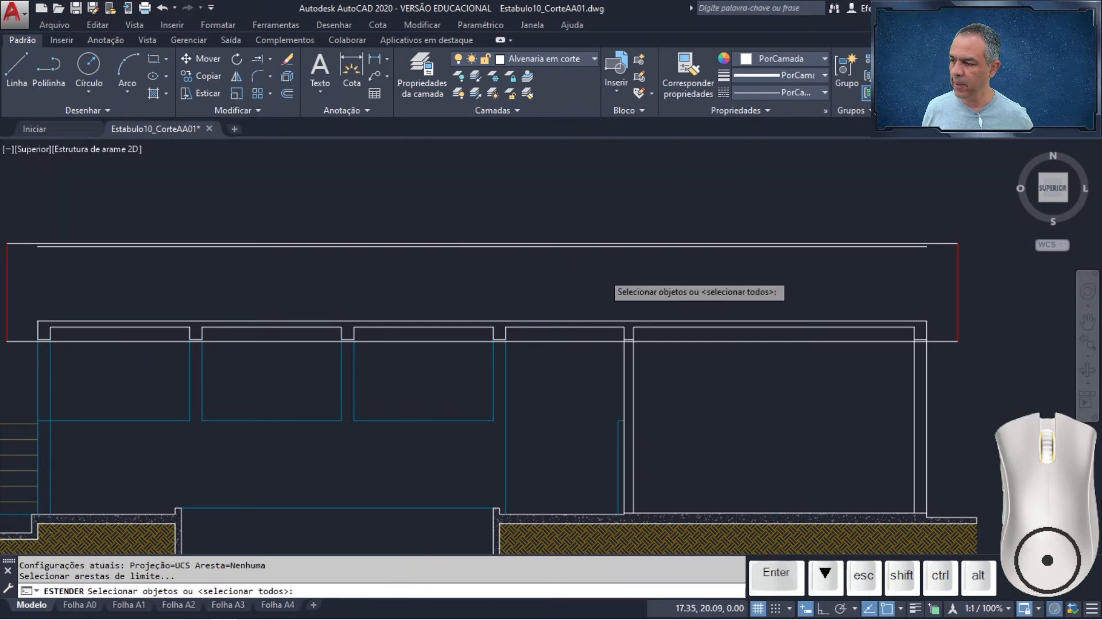
scroll(610, 269, "down", 2)
middle_click_drag(599, 278, 619, 271)
left_click(867, 260)
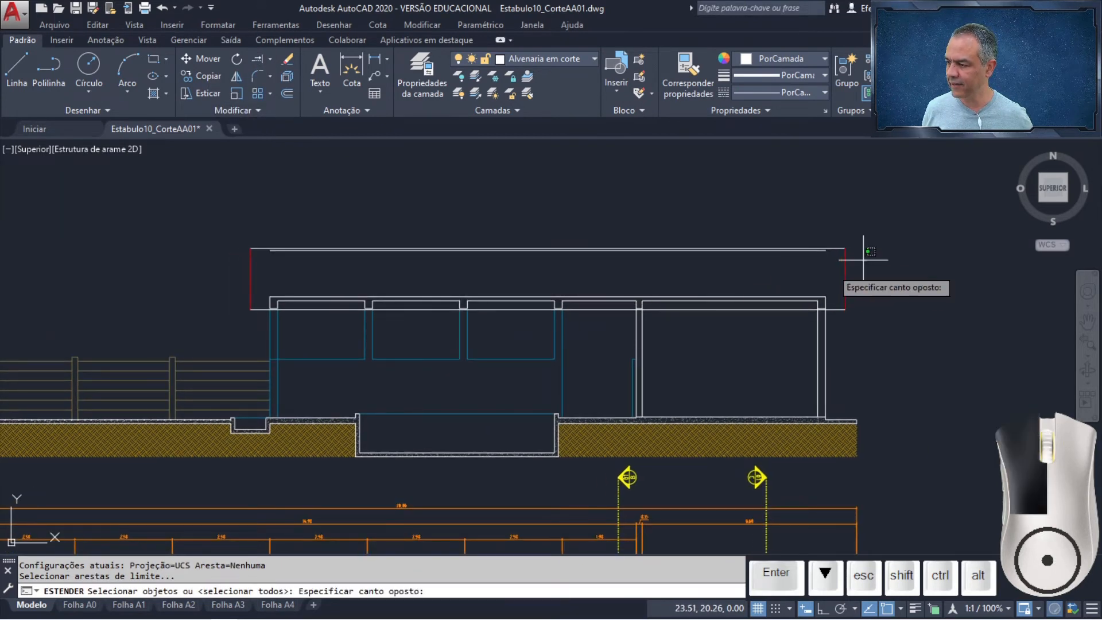
left_click(208, 275)
key("Return")
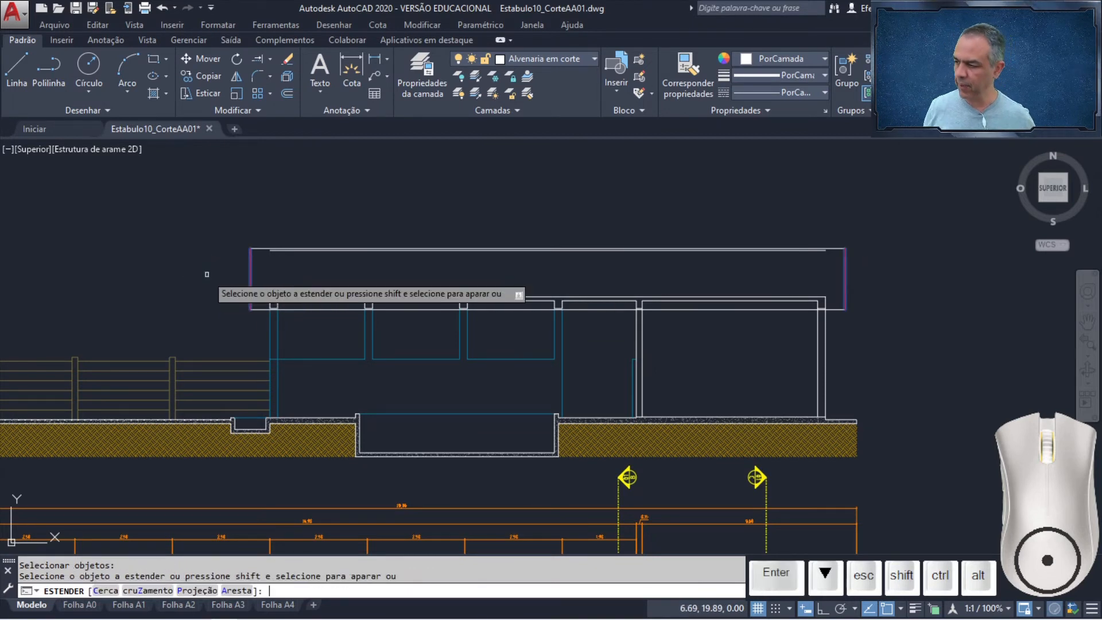
left_click(271, 252)
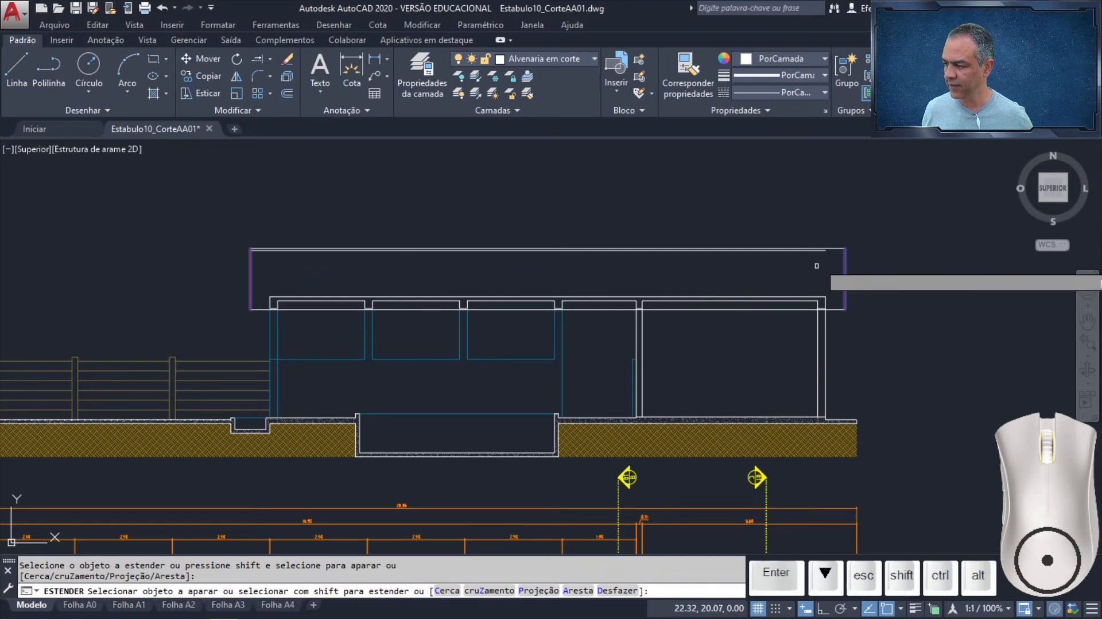
left_click(822, 253)
key("Return")
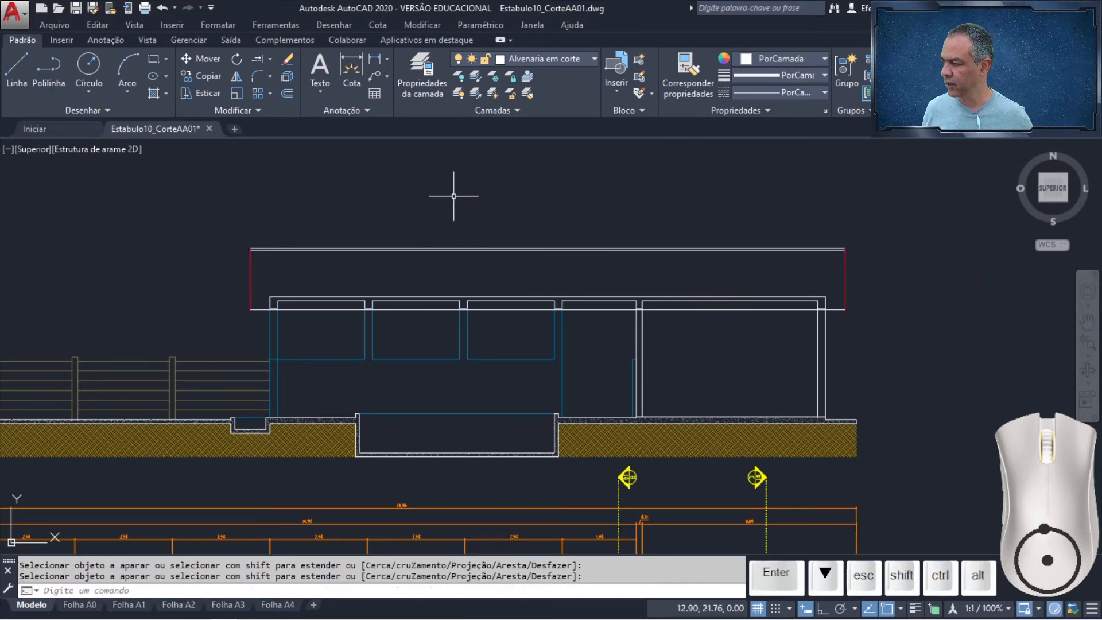
Match the two upper roof lines and the lower eave line to the layer of the right red vertical.
left_click(529, 94)
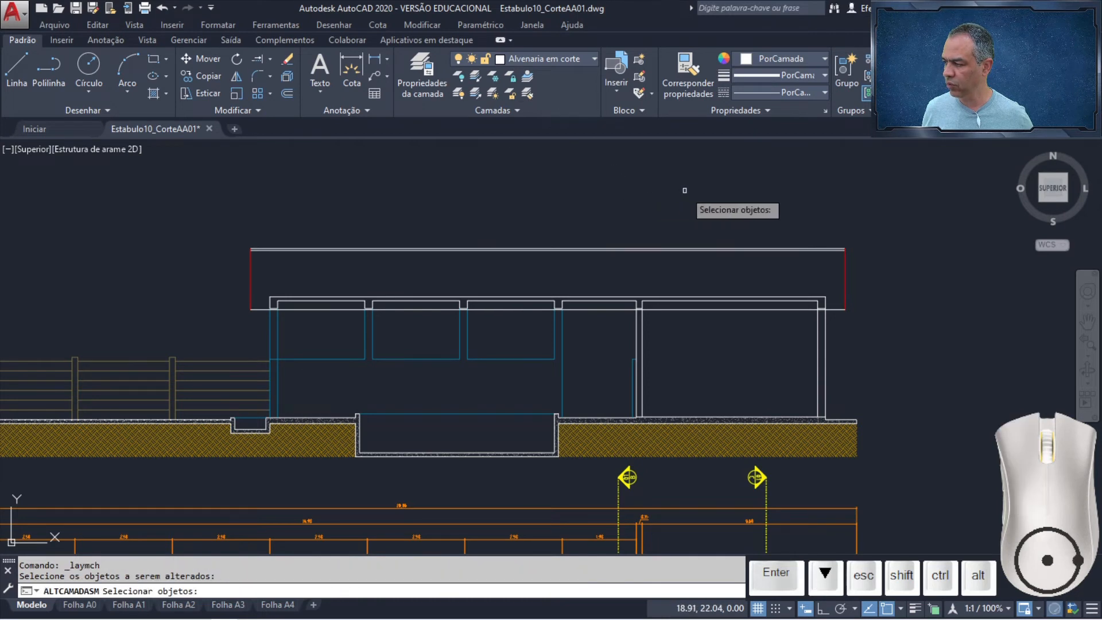
left_click(721, 214)
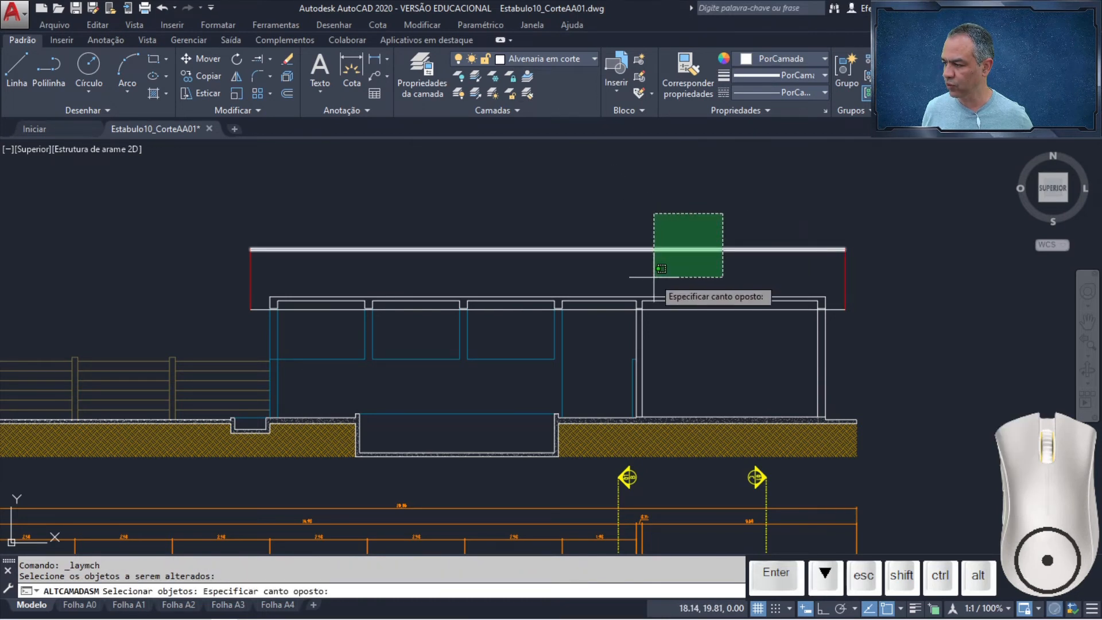
left_click(654, 278)
left_click(686, 309)
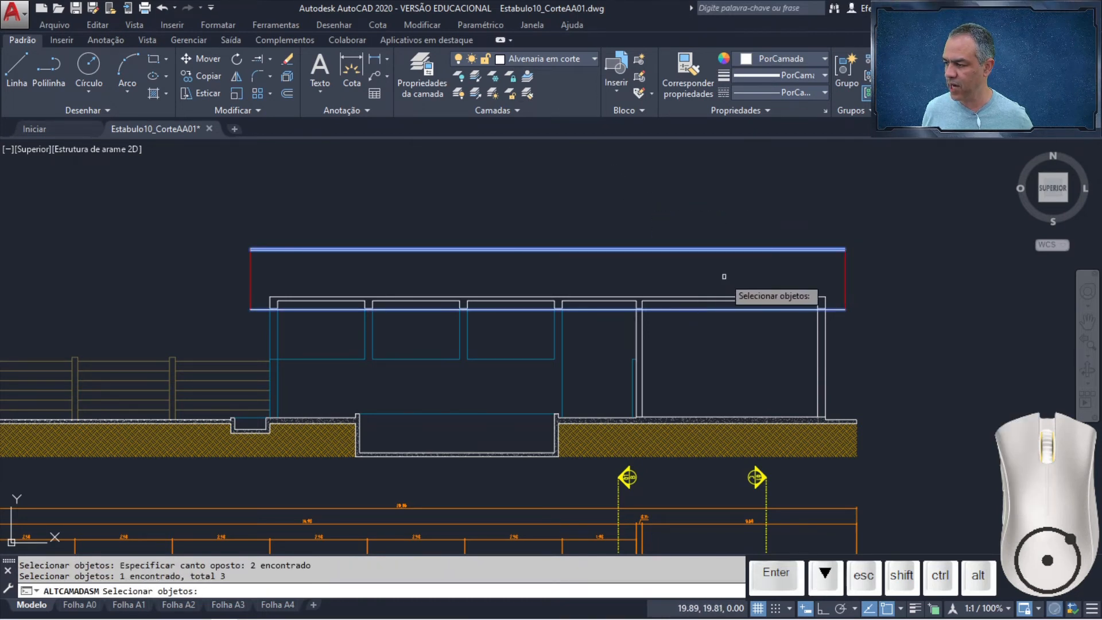
key("Return")
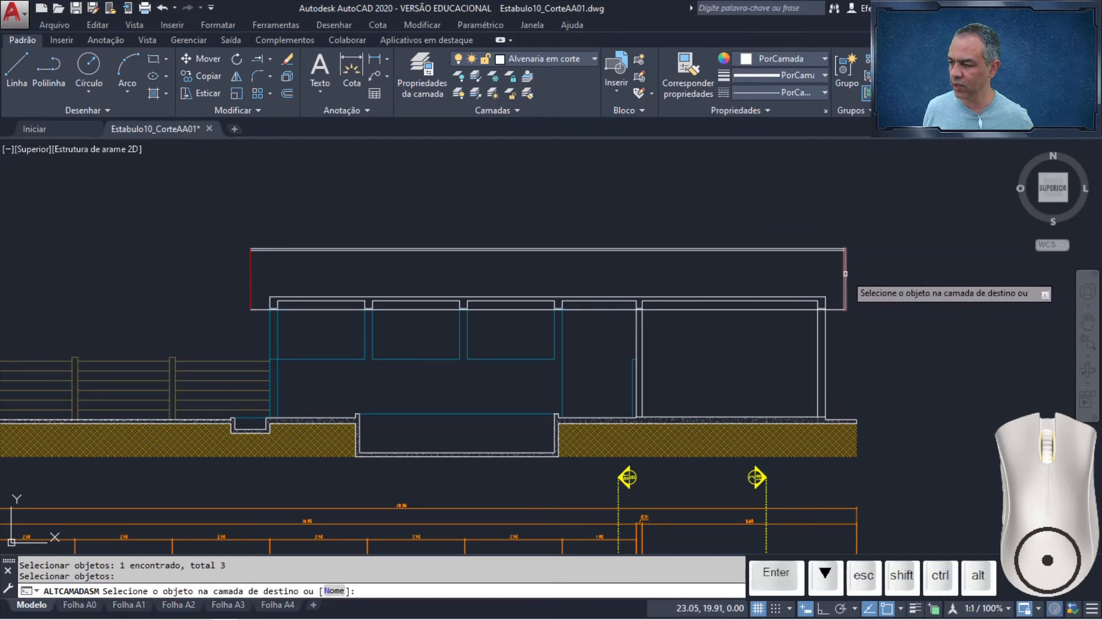
left_click(845, 274)
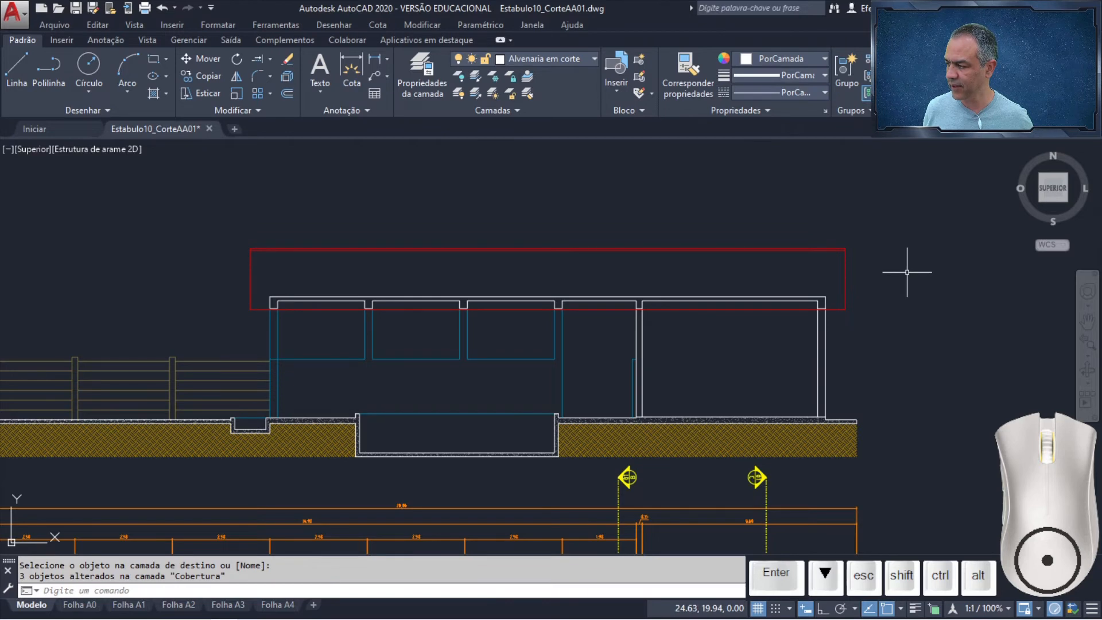
Trim the red eave line where it crosses the pillars beneath the slab beams, using all objects as cutting edges.
left_click(264, 60)
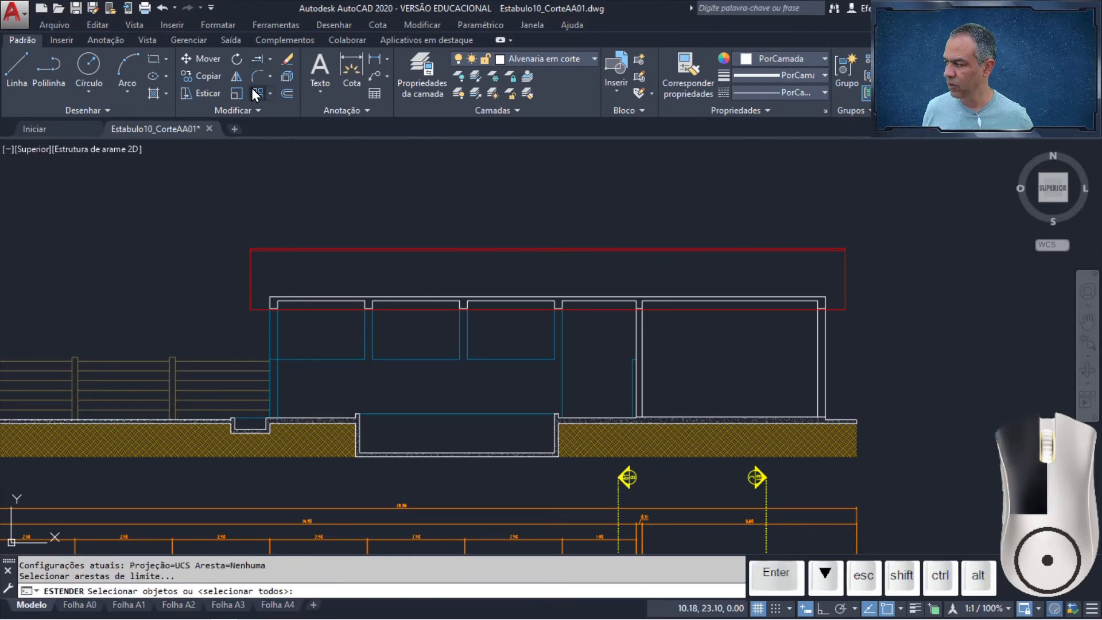
left_click(251, 88)
scroll(300, 317, "up", 8)
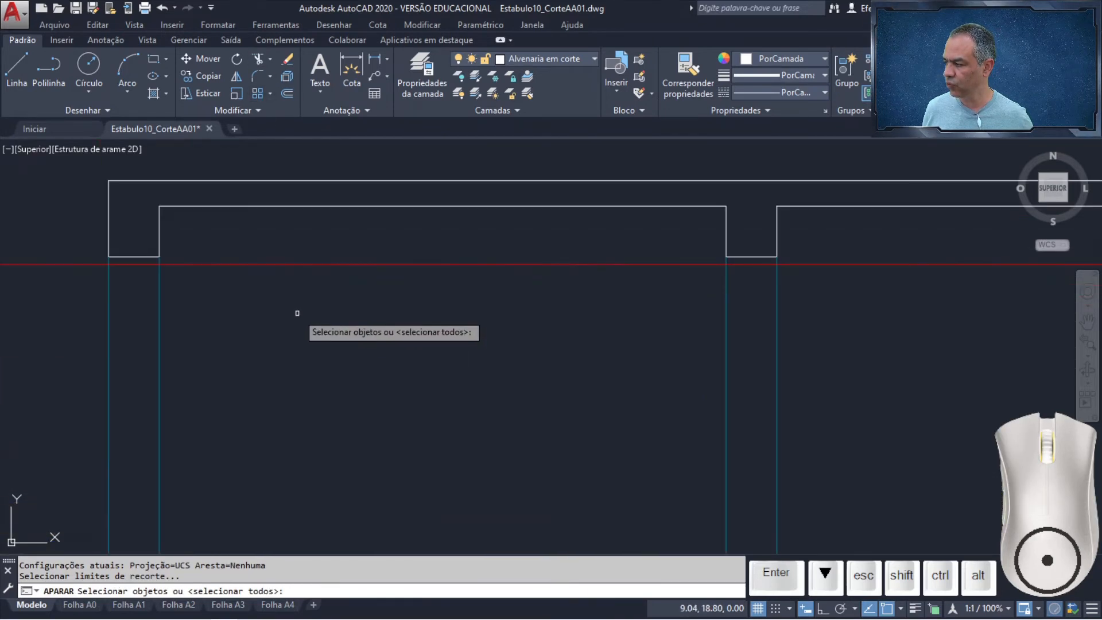
key("Return")
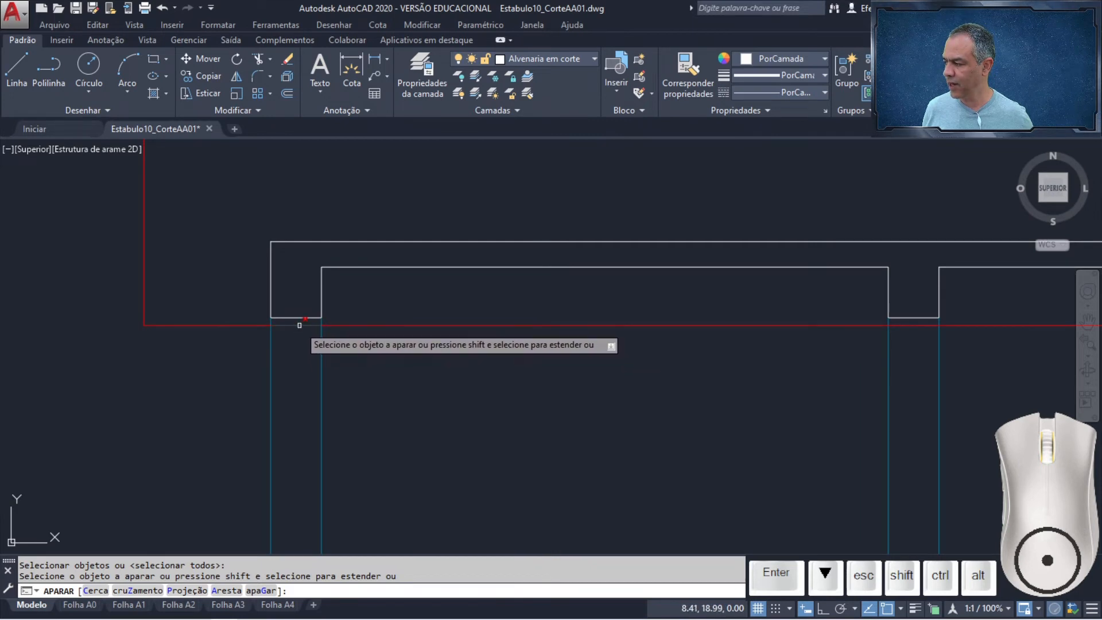
left_click(319, 328)
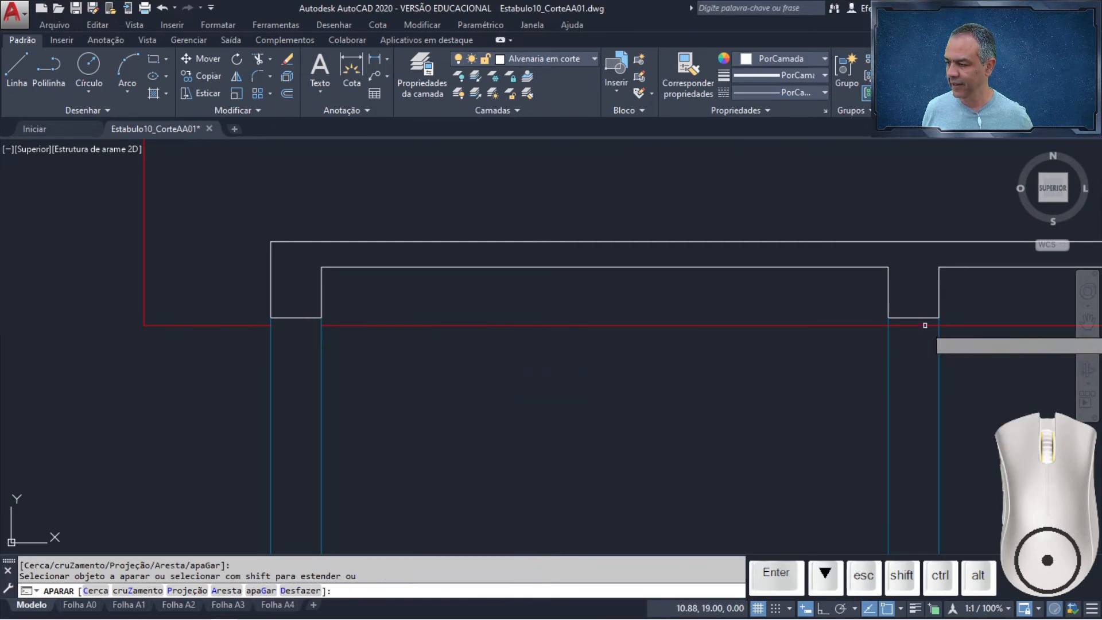
mouse_move(932, 330)
middle_mouse_down()
mouse_move(918, 352)
mouse_move(0, 346)
middle_mouse_up()
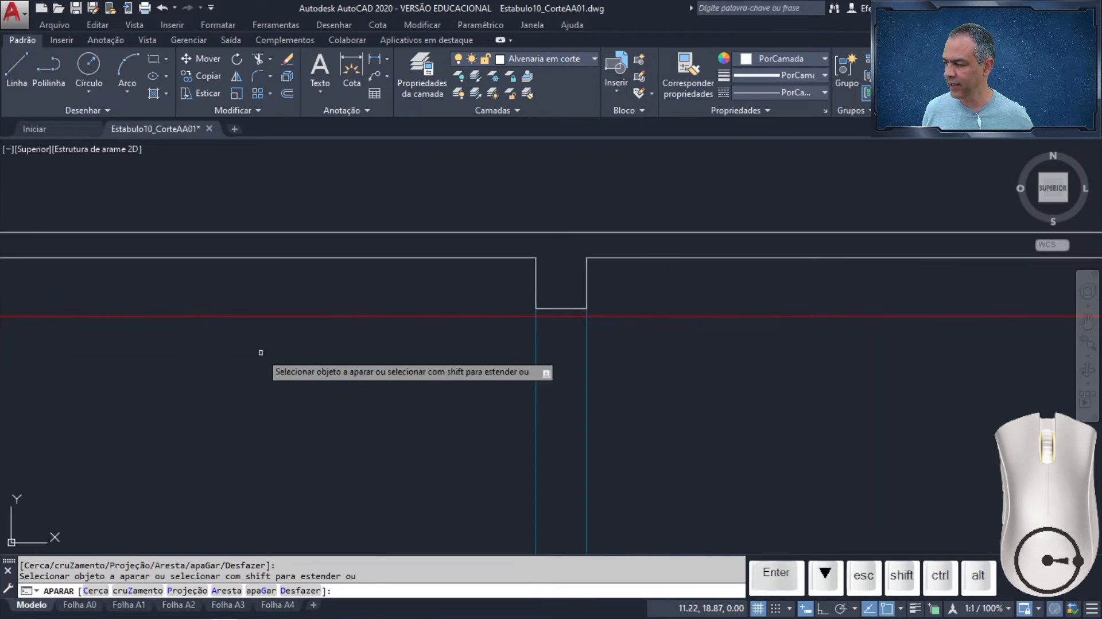
left_click(556, 316)
middle_click_drag(918, 333, 128, 333)
middle_click_drag(700, 348, 364, 366)
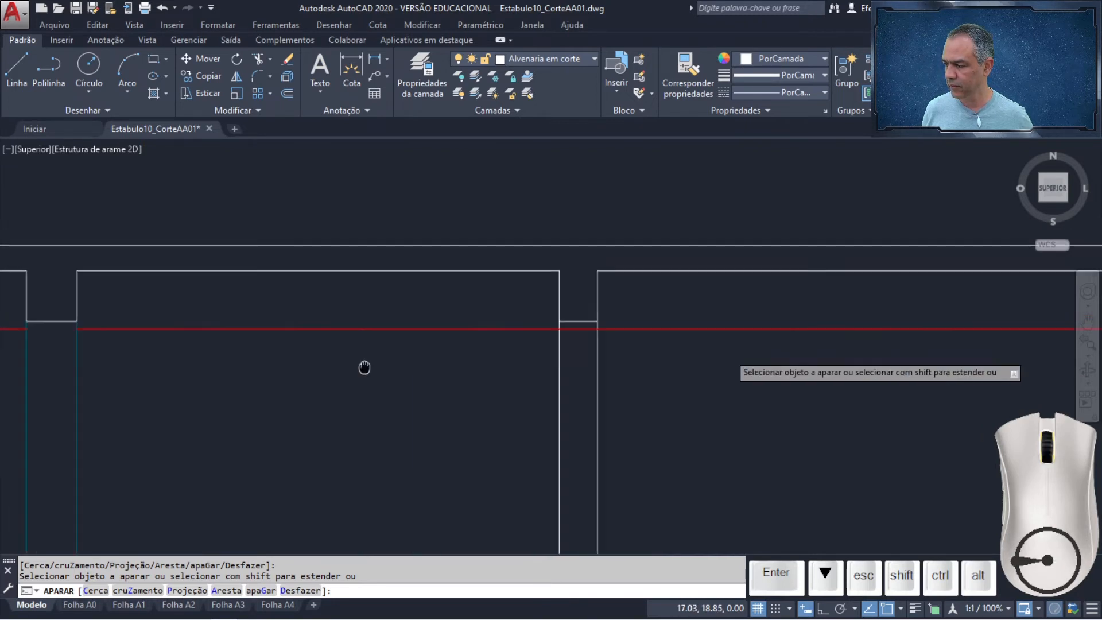
Trim the red eave line across the partition wall, the right-hand room and the outer right wall.
middle_click_drag(648, 352, 401, 347)
scroll(715, 233, "down", 4)
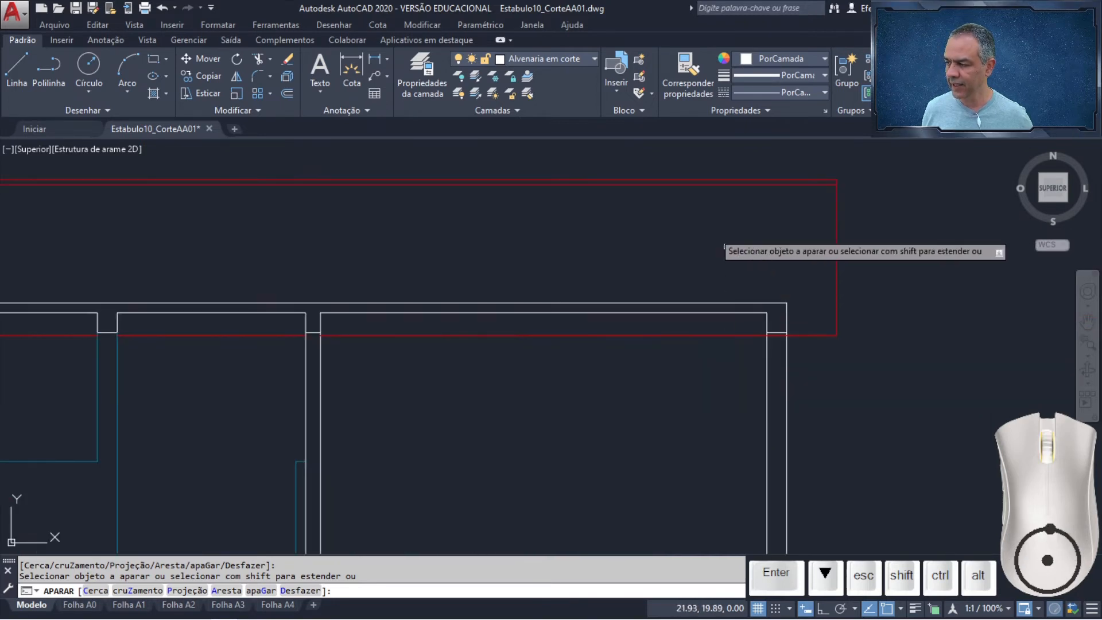
left_click(495, 336)
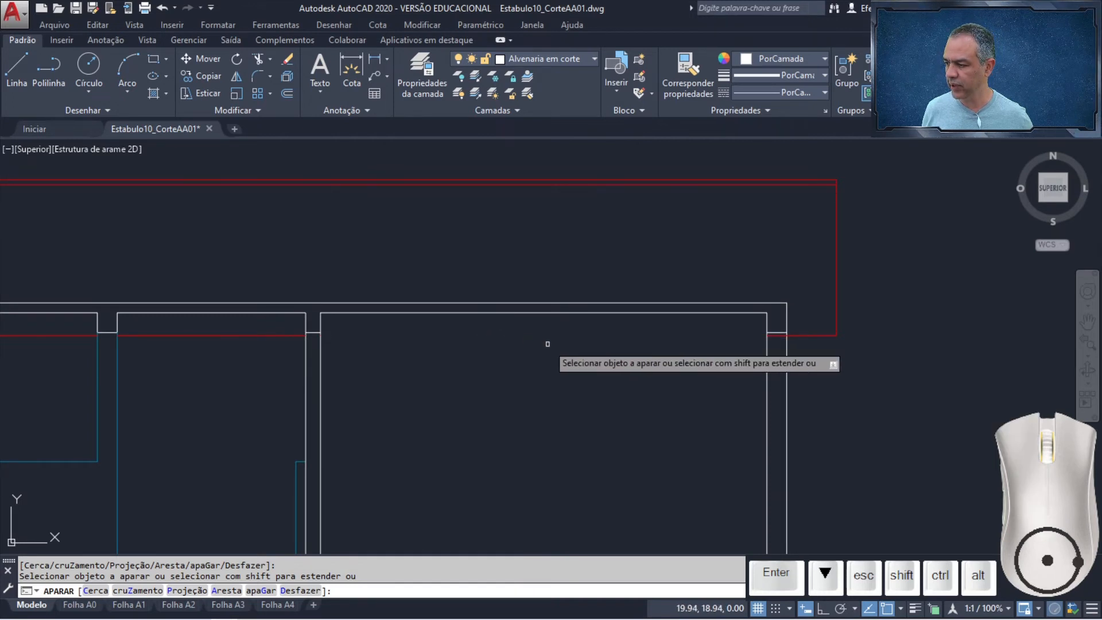
left_click(785, 337)
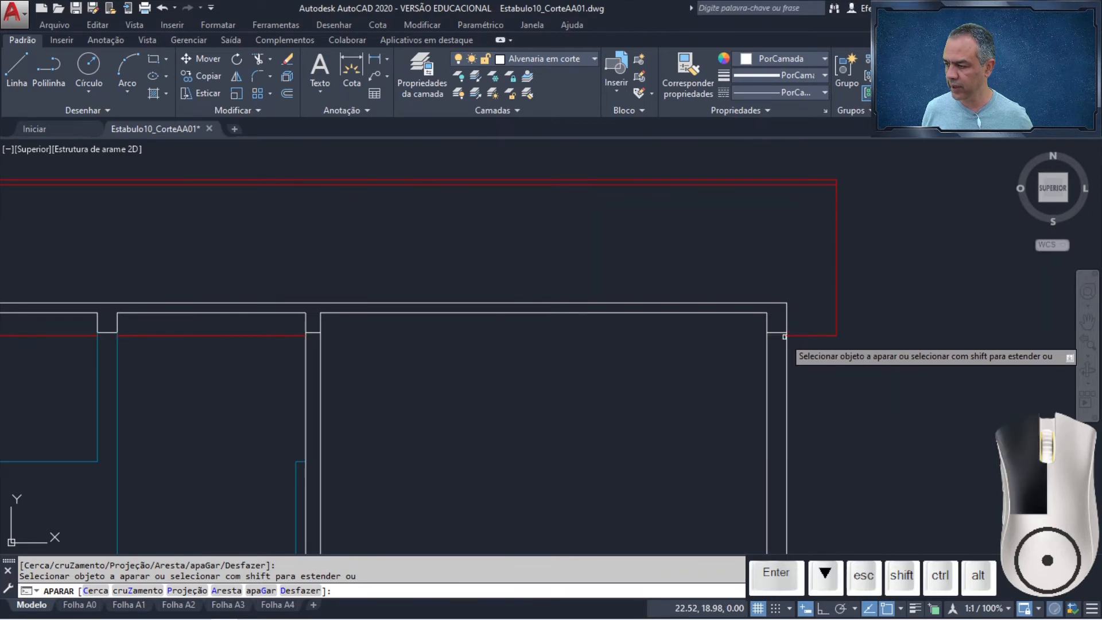
Delete the four slab underside lines spanning between the beams from the outer left pillar to the partition wall.
key("Return")
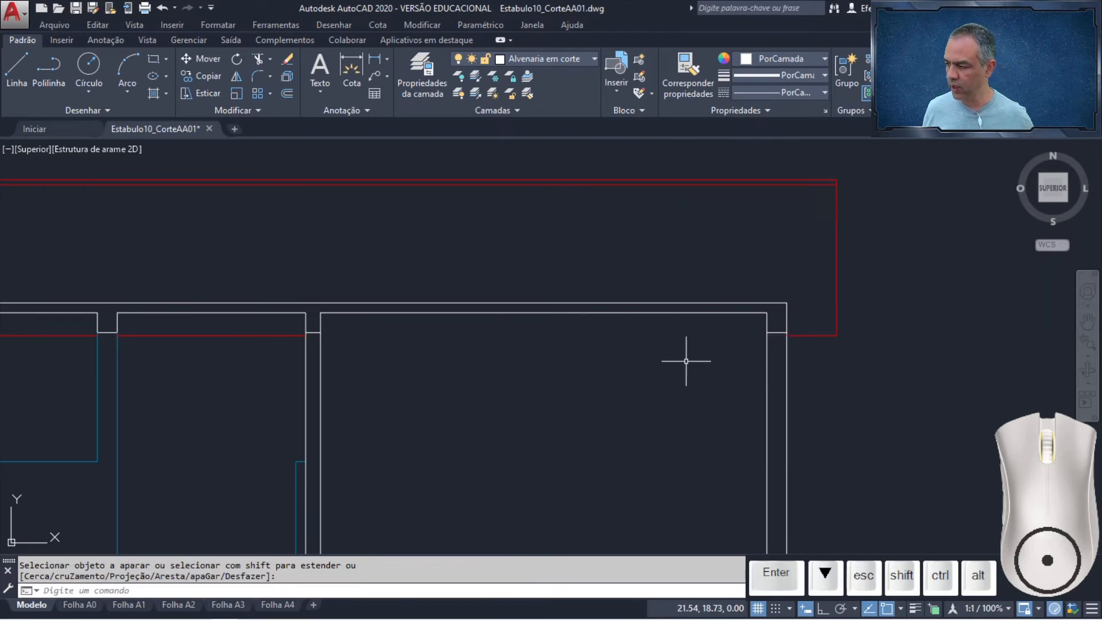
scroll(686, 362, "down", 5)
mouse_move(451, 381)
middle_mouse_down()
mouse_move(712, 365)
mouse_move(630, 362)
middle_mouse_up()
scroll(683, 358, "up", 5)
scroll(631, 361, "down", 2)
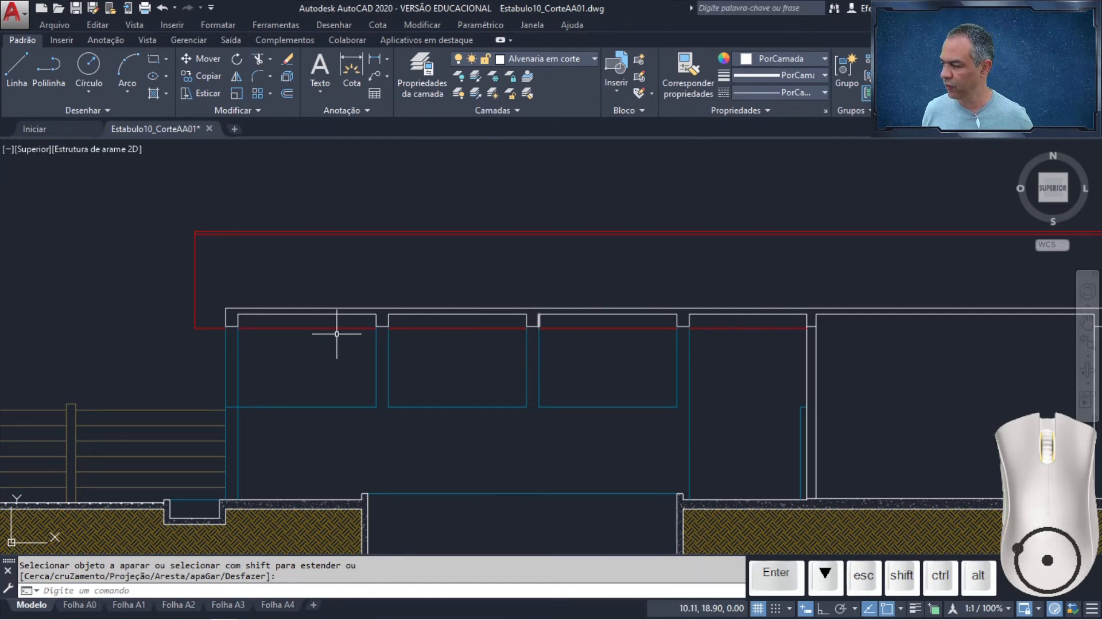
key("Return")
left_click(327, 314)
left_click(432, 314)
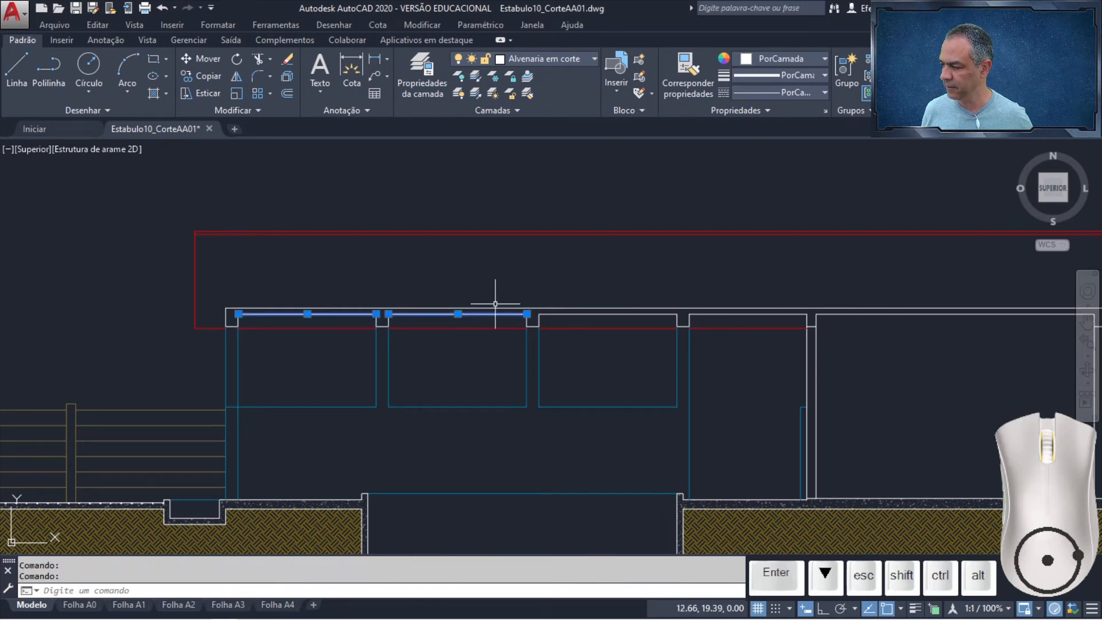
left_click(608, 314)
left_click(712, 315)
key("Delete")
Stretch the upper end of the partition wall's left vertical line up to the slab's top line.
scroll(711, 316, "up", 5)
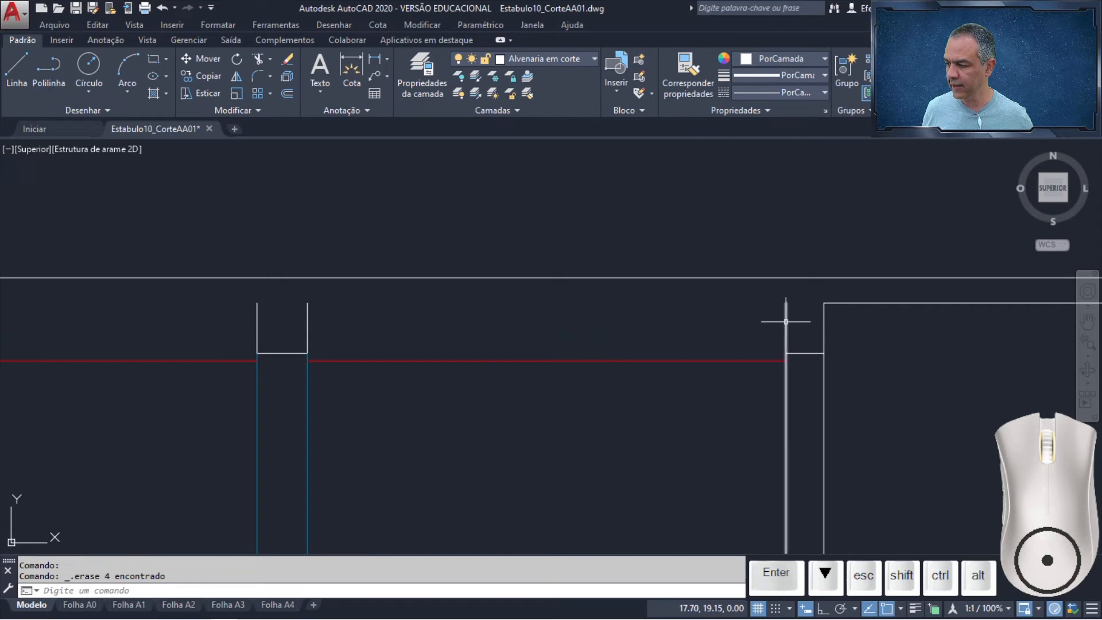
left_click(787, 321)
left_click(786, 302)
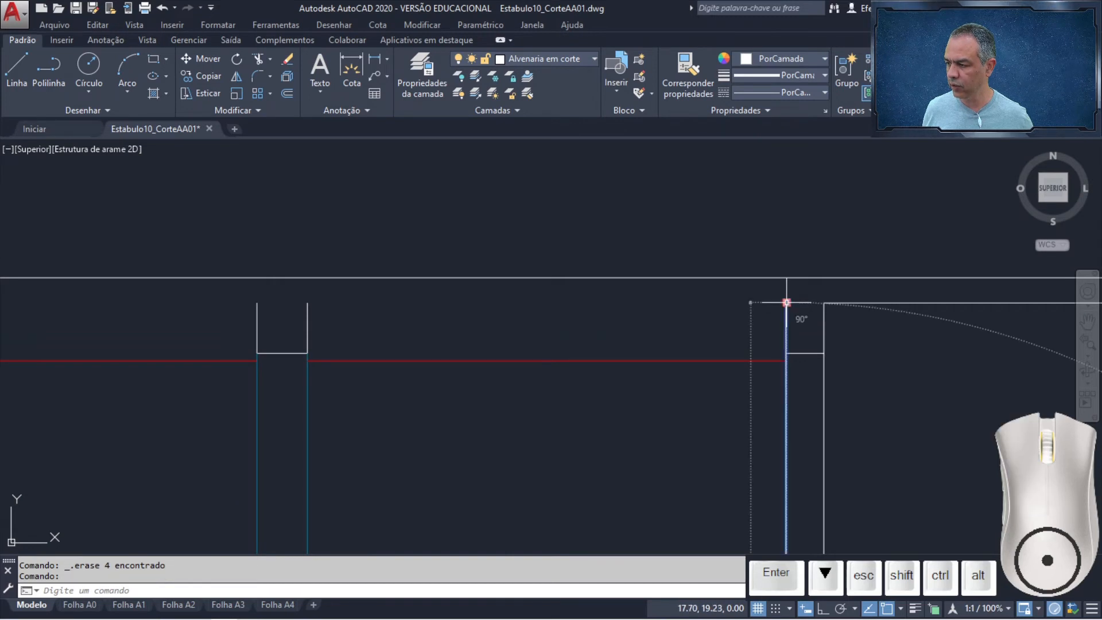
left_click(778, 270)
key("Escape")
Trim away the slab's top line over the open stalls, left of the partition wall, using all objects as cutting edges.
scroll(497, 231, "down", 7)
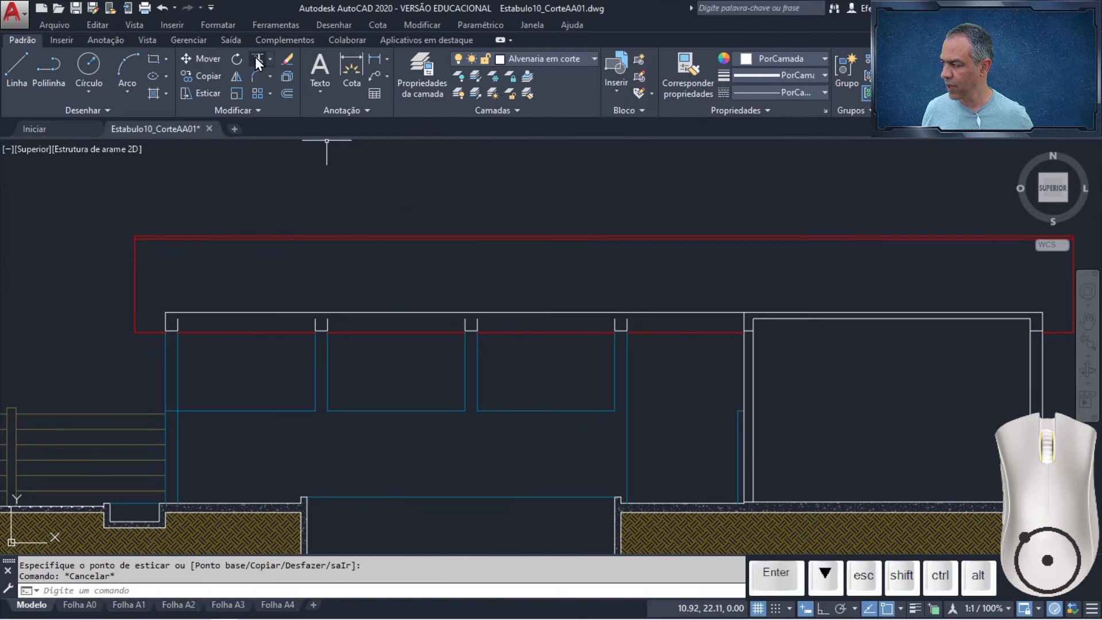
left_click(256, 58)
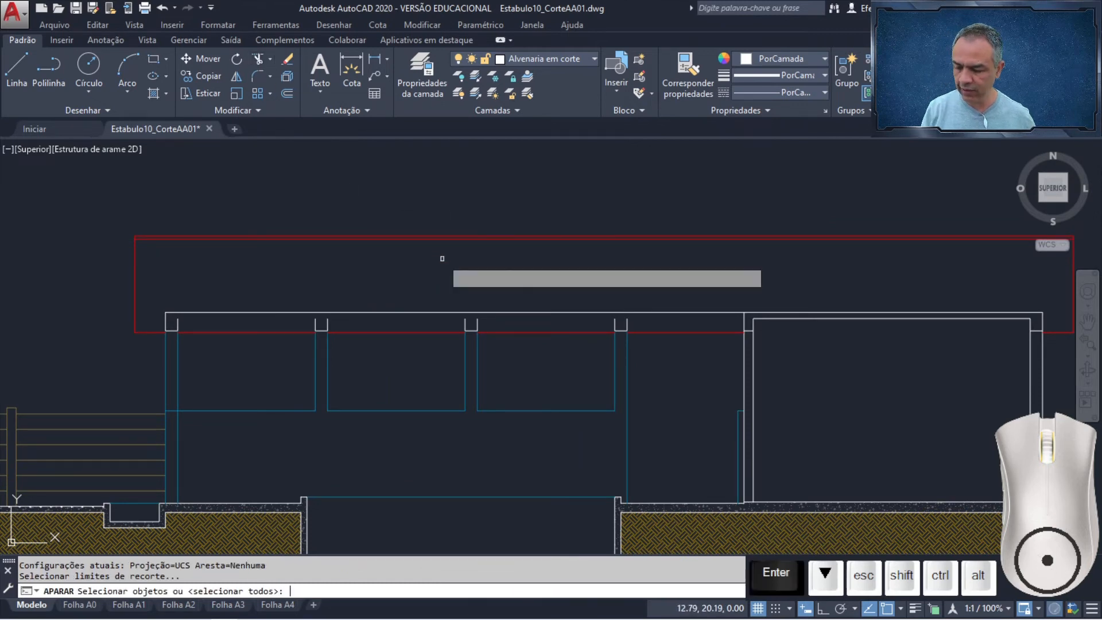
key("Return")
left_click(304, 279)
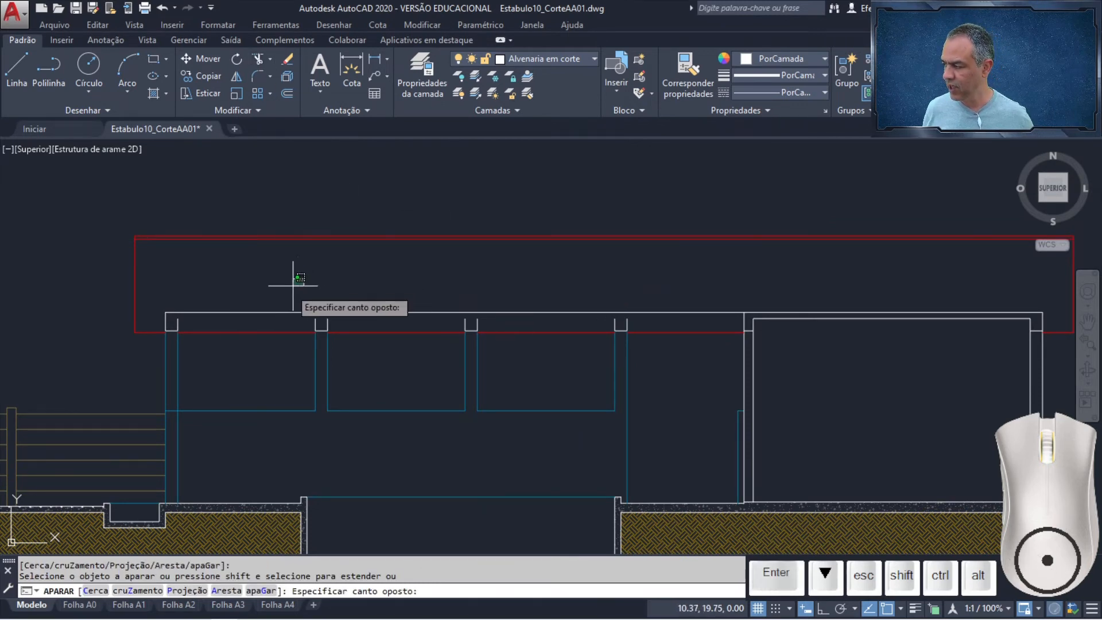
left_click(254, 329)
key("Return")
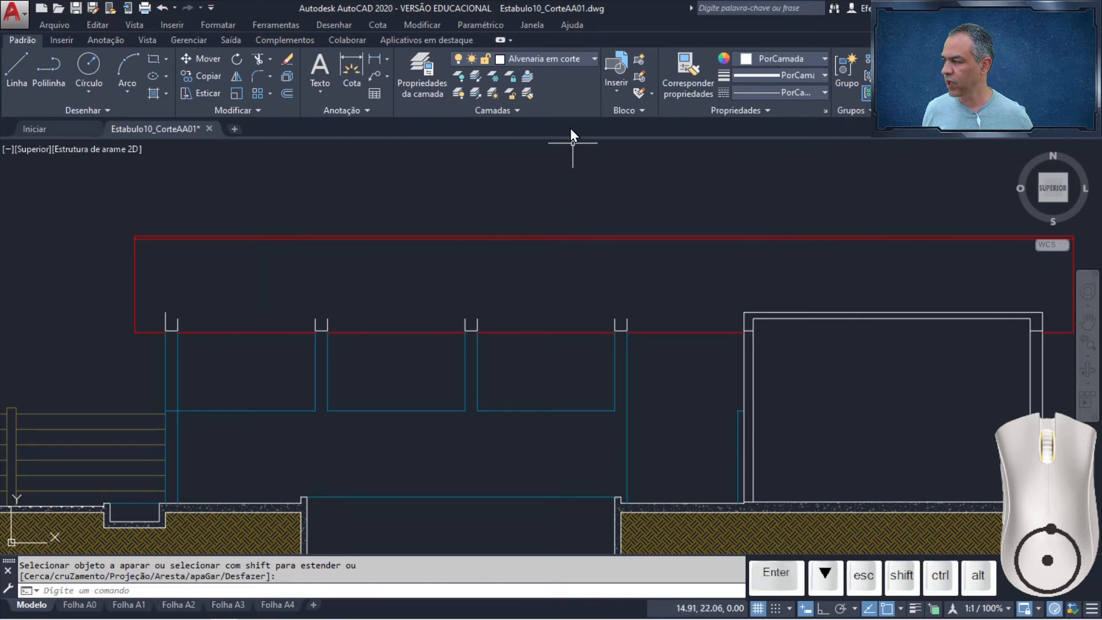
Draw horizontal lines closing the open tops of the two beam sections nearest the partition wall.
left_click(17, 68)
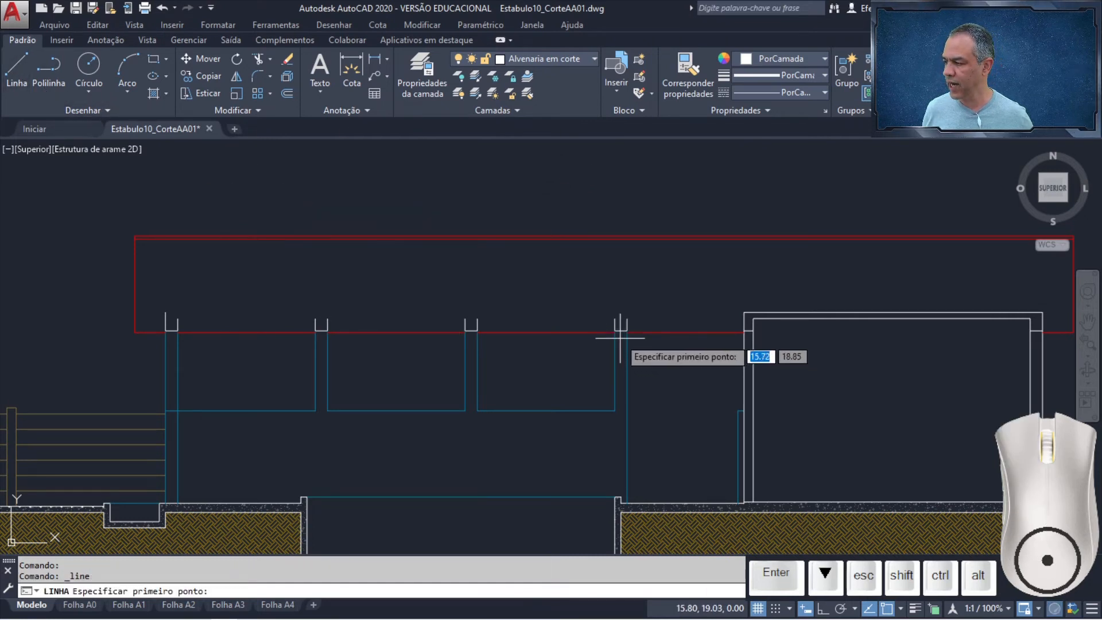
scroll(619, 338, "up", 6)
left_click(627, 318)
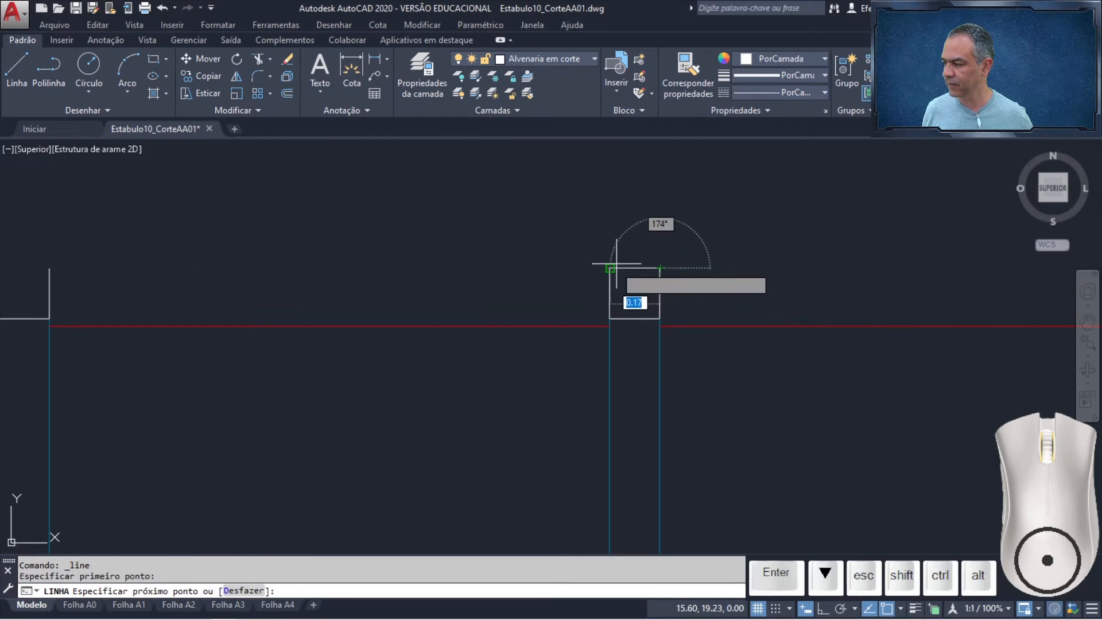
left_click(610, 267)
key("Return")
key("Return")
middle_click_drag(61, 265, 834, 275)
left_click(823, 278)
left_click(772, 277)
key("Return")
Close the open tops of the two remaining beam sections toward the roof's left end with horizontal lines.
key("Return")
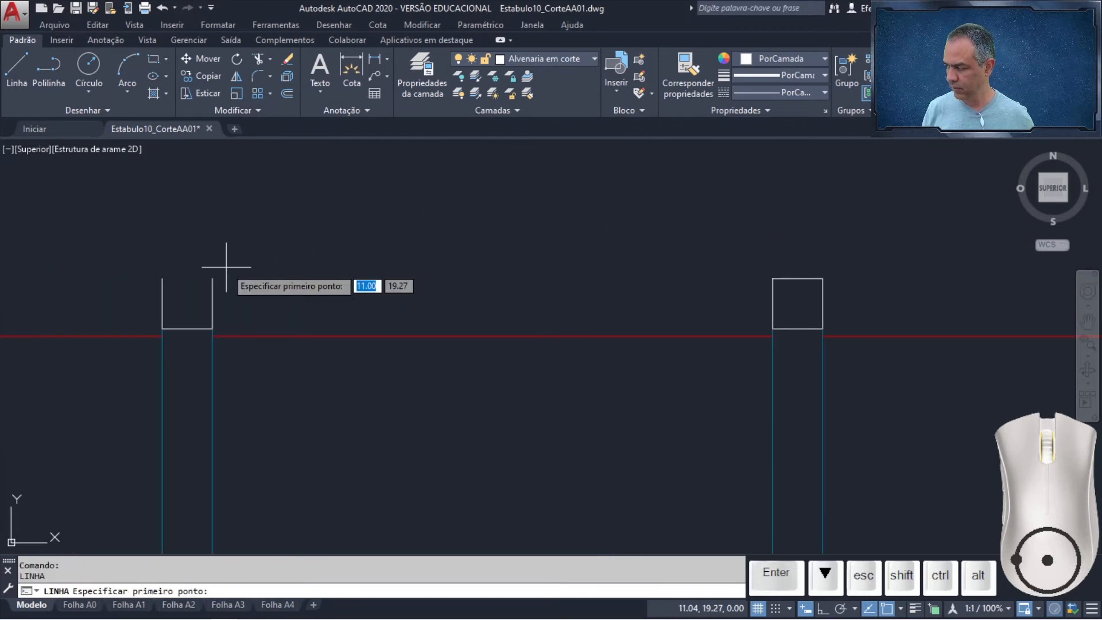
left_click(212, 278)
left_click(163, 278)
key("Return")
key("Return")
middle_click_drag(122, 231, 926, 222)
scroll(428, 266, "up", 2)
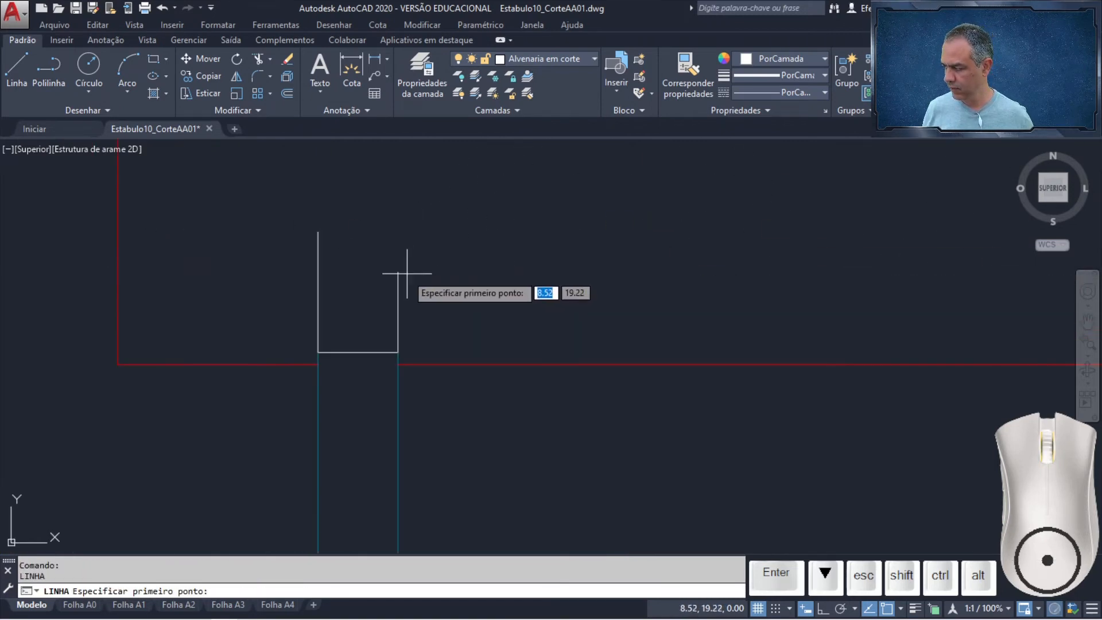
left_click(399, 272)
left_click(319, 272)
key("Return")
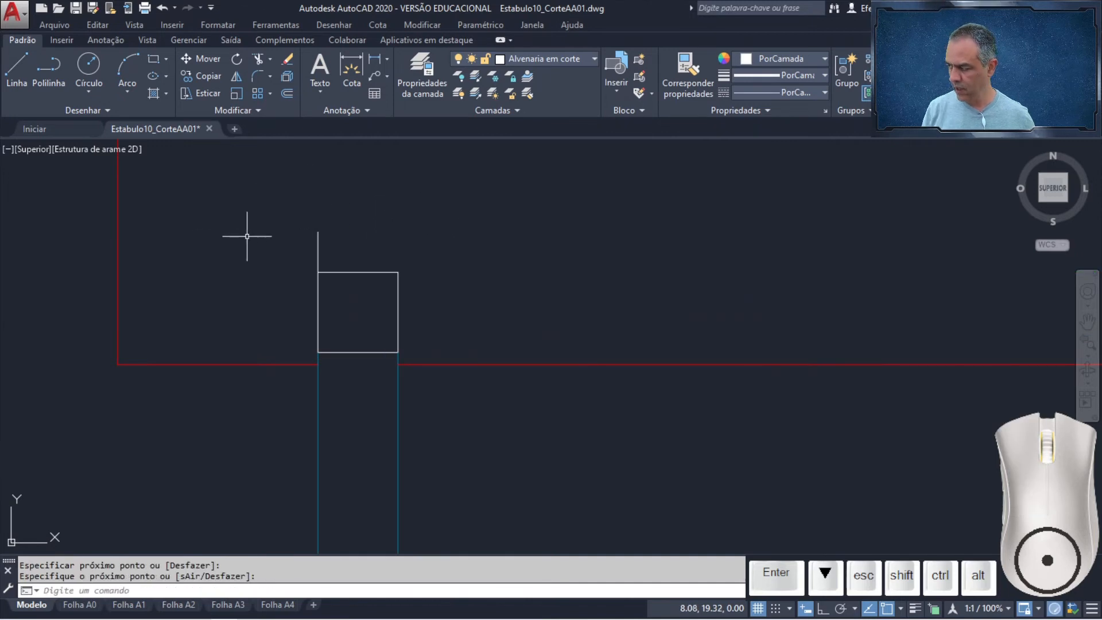
Shorten the leftmost beam's outer vertical line down to the corner of its top line.
left_click(321, 240)
left_click(304, 221)
left_click(318, 232)
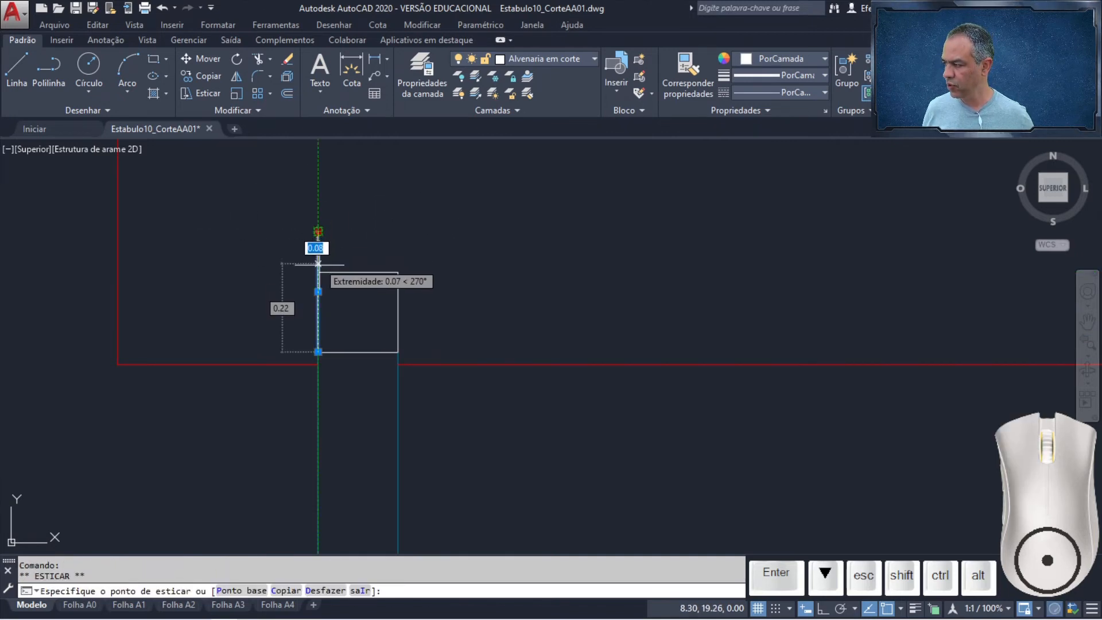
key("Escape")
On the Hachura Madeira layer, draw a rectangle from the leftmost beam's upper outer corner to the partition wall's top left corner.
scroll(483, 238, "down", 8)
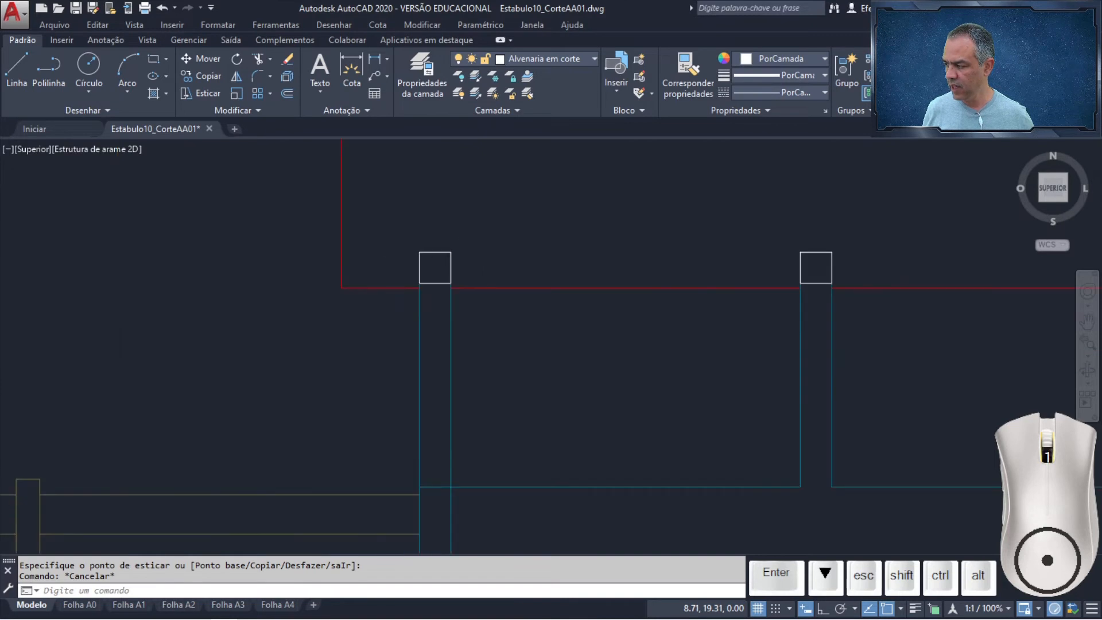
middle_click_drag(591, 239, 327, 287)
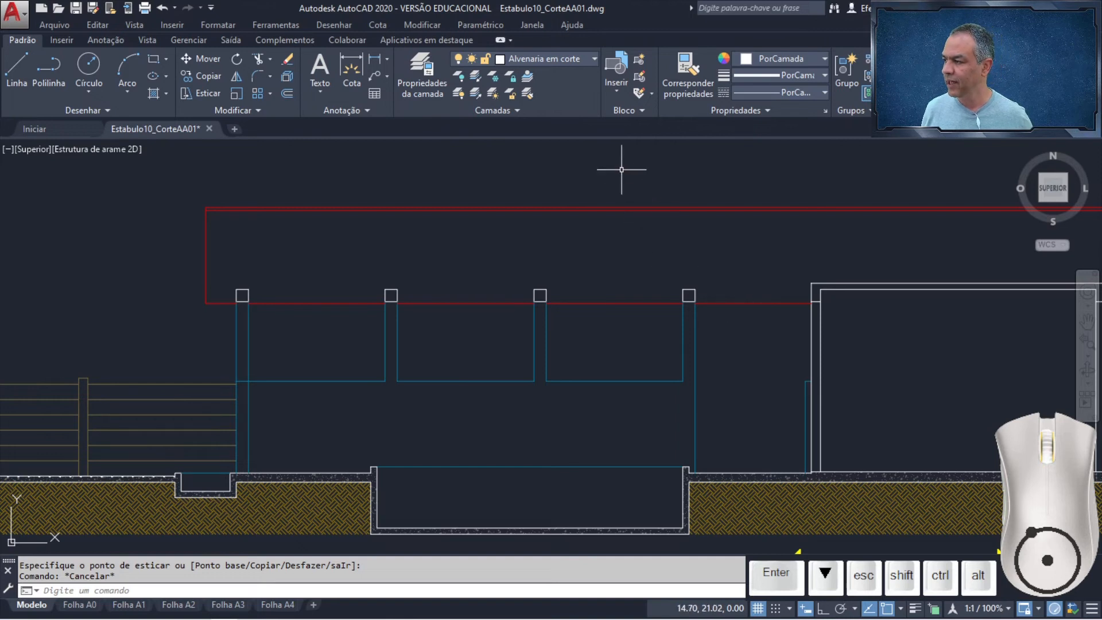
left_click(591, 59)
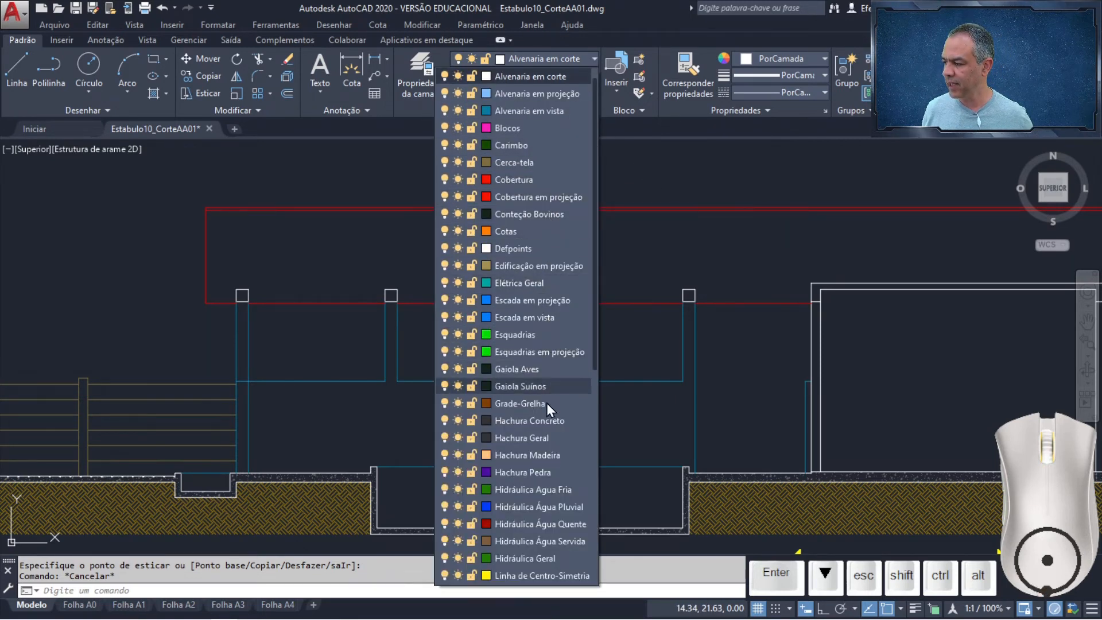
left_click(526, 455)
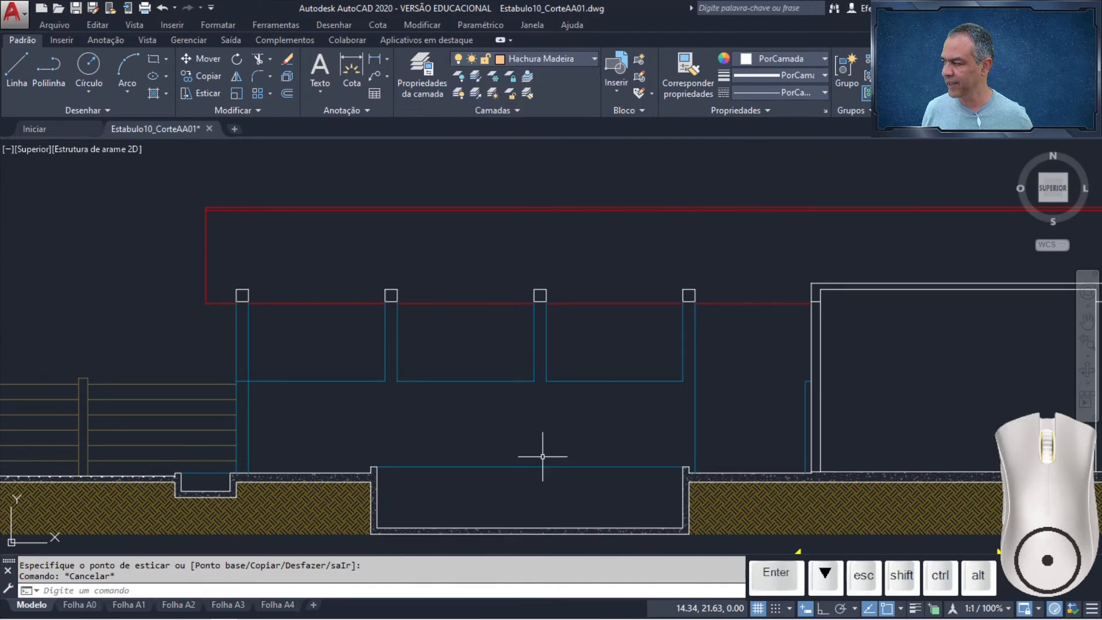
left_click(154, 60)
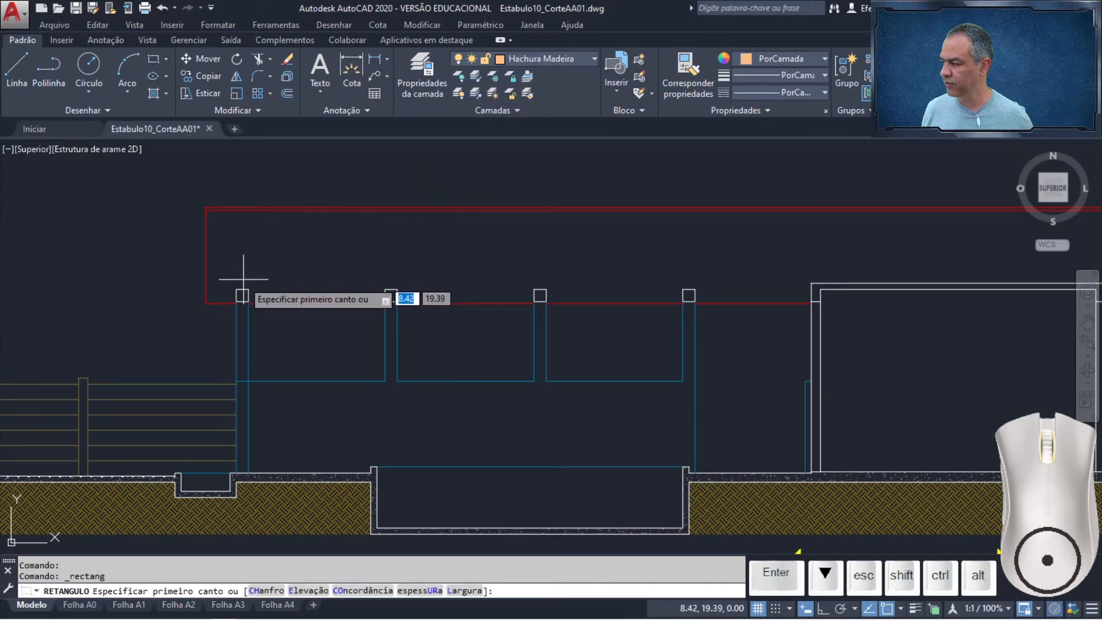
left_click(236, 289)
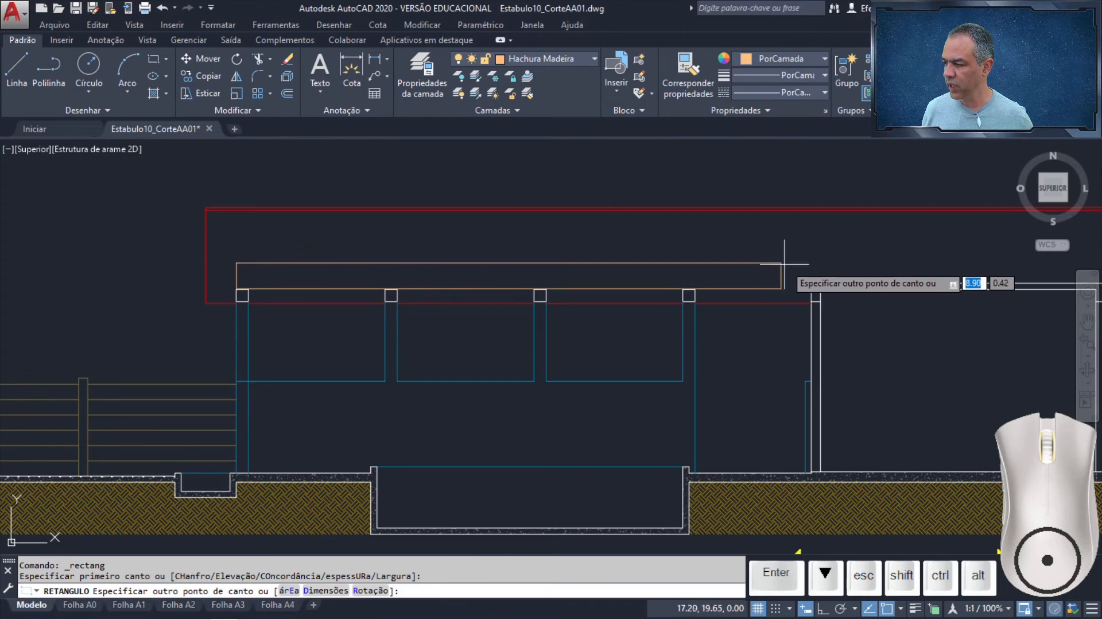
left_click(811, 283)
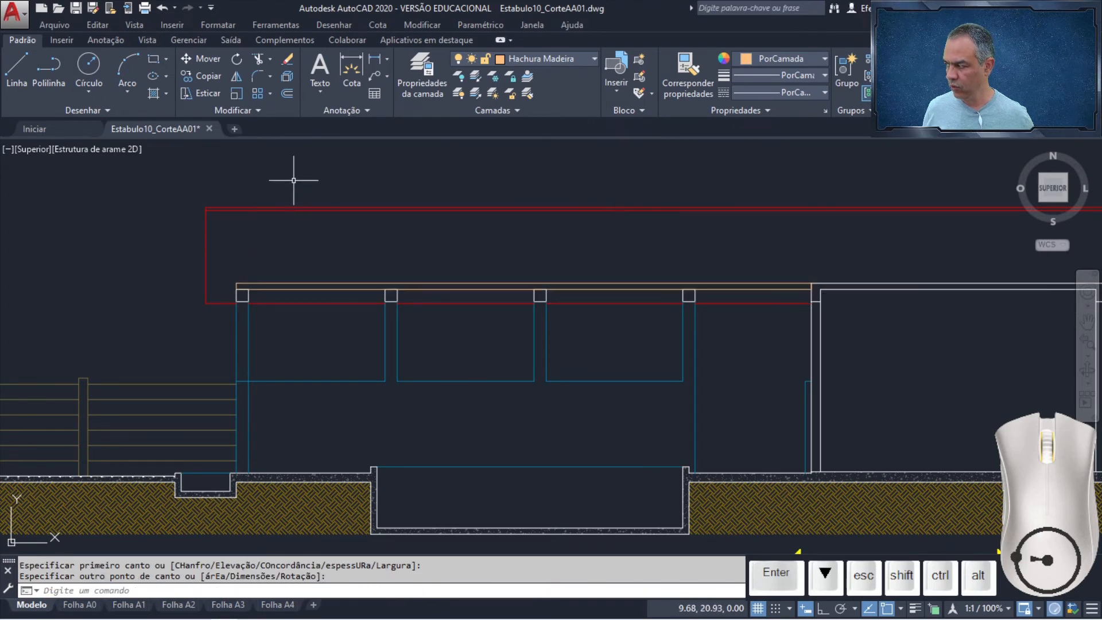
Hatch the thin rectangle above the beams with the GOST_WOOD pattern at angle 90 and scale 0.01.
left_click(153, 94)
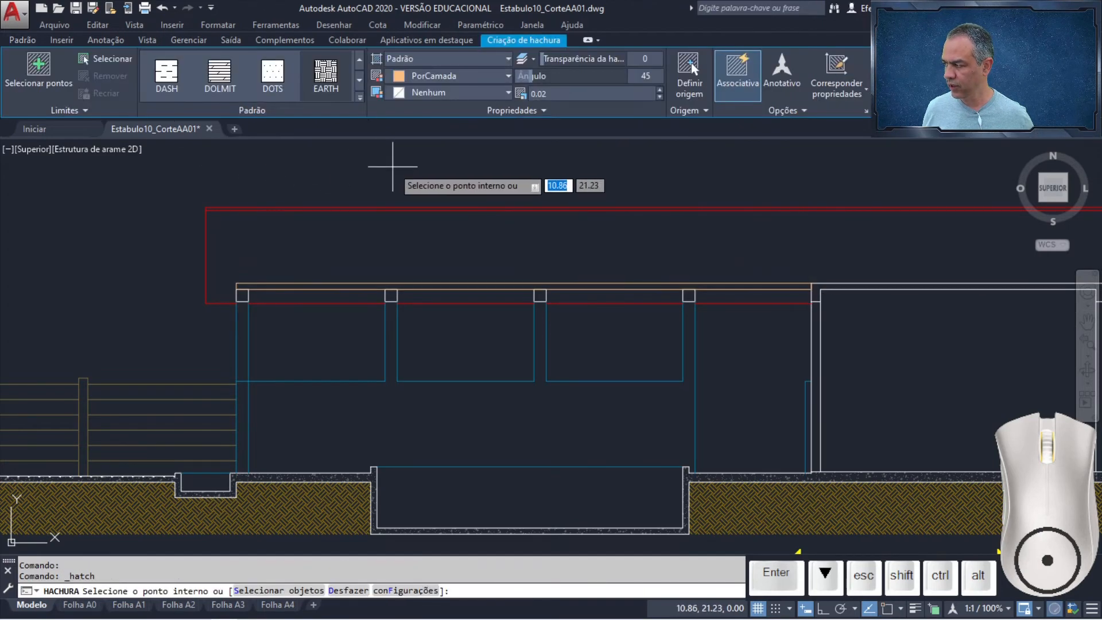
left_click(360, 98)
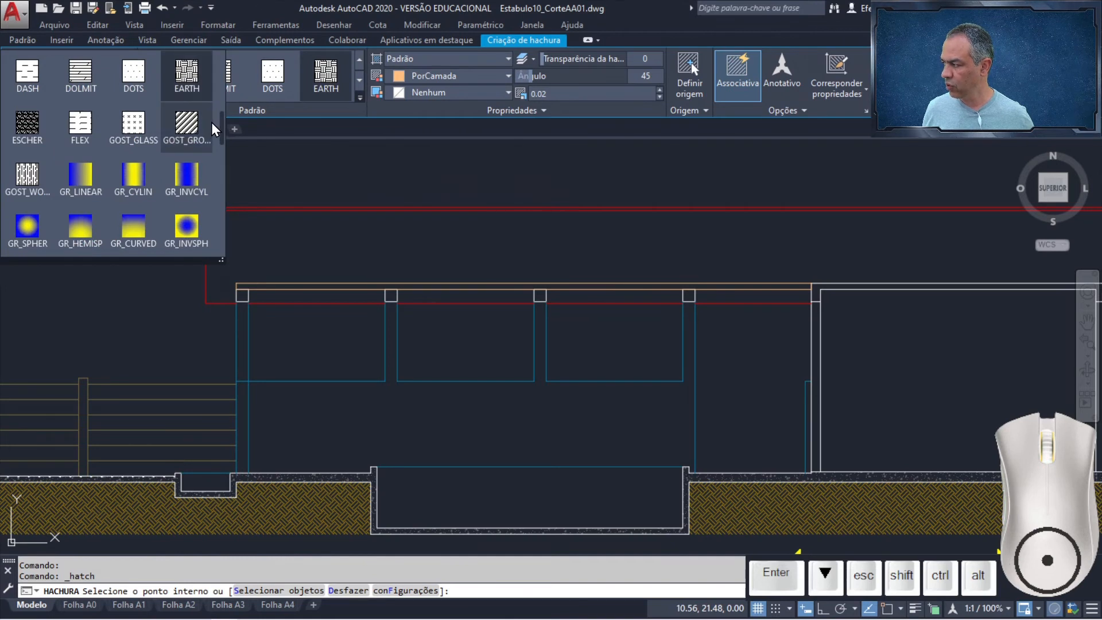
left_click(25, 172)
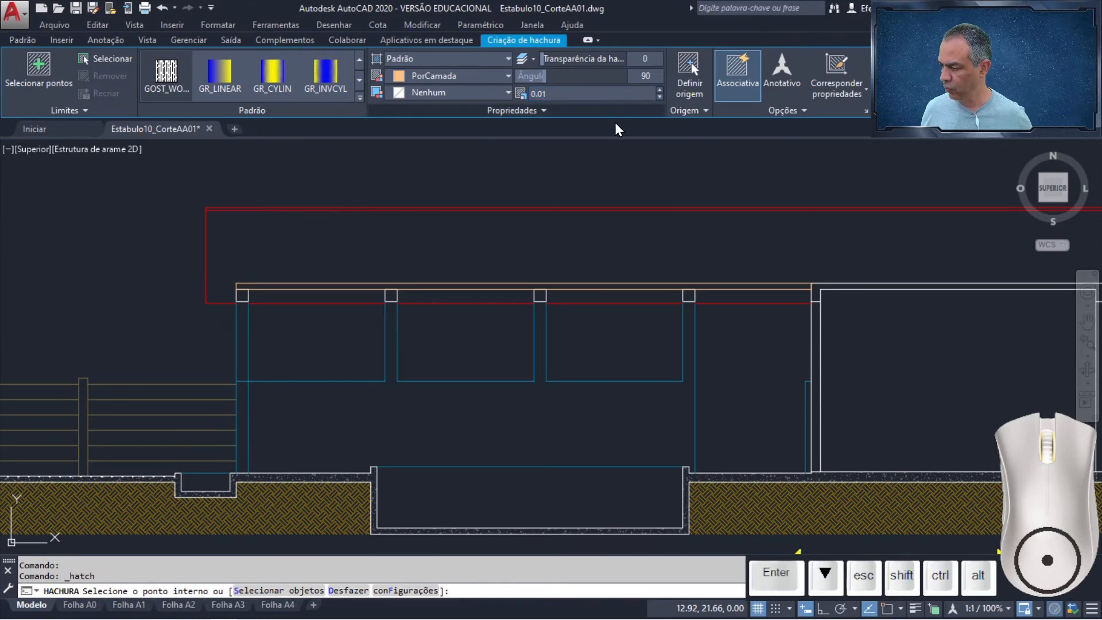
left_click(617, 287)
key("Return")
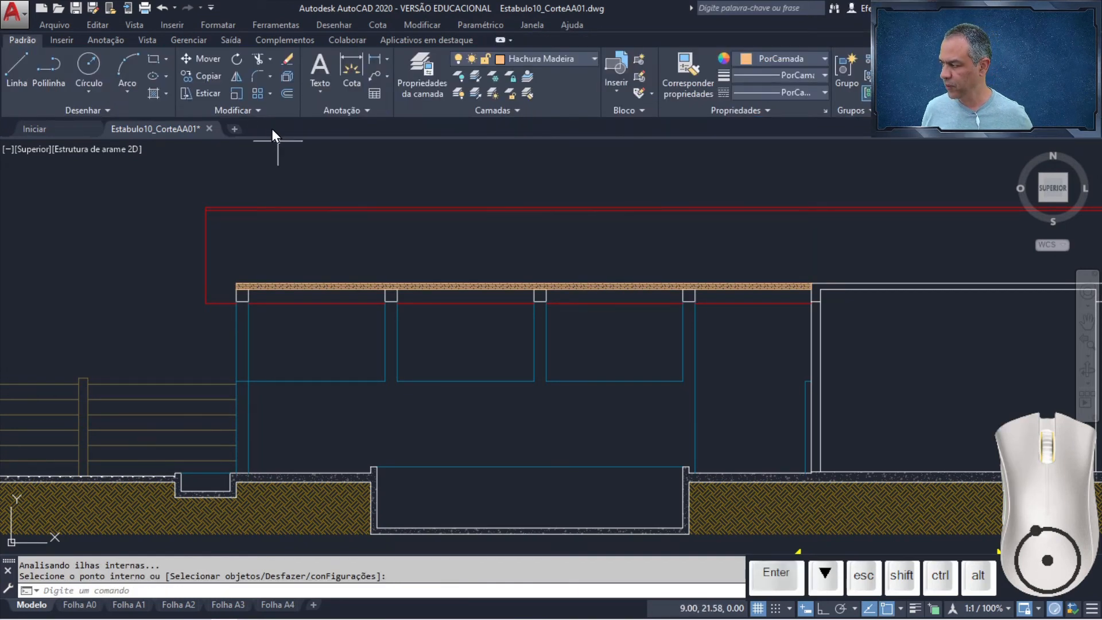
Send the wood hatch and its rectangle to the back of the draw order, and check them with lineweights displayed.
left_click(262, 114)
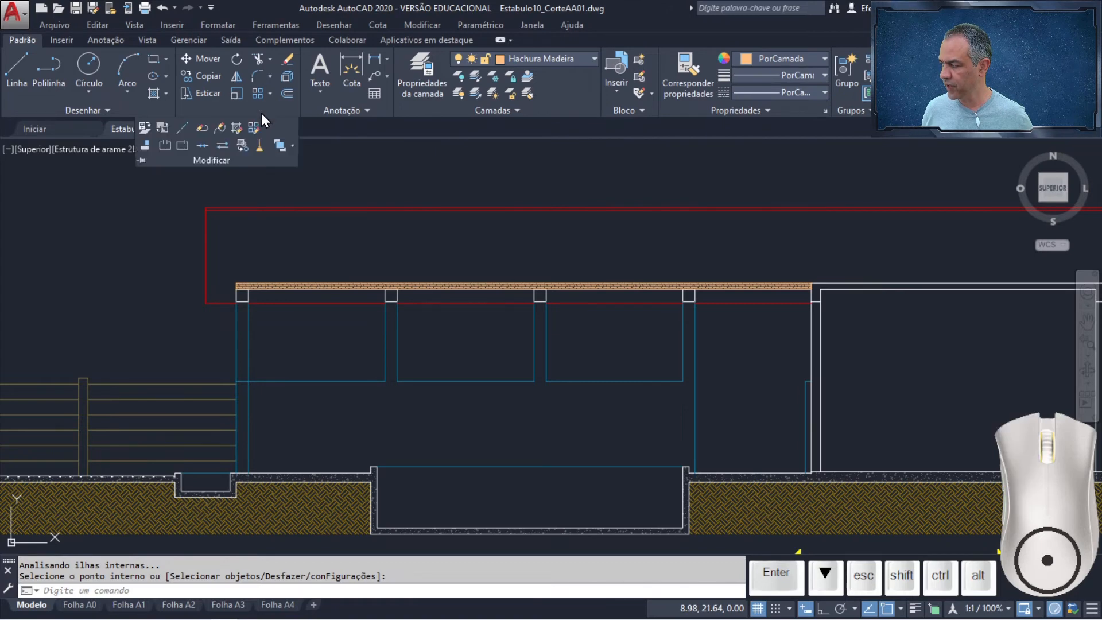
left_click(292, 147)
left_click(264, 202)
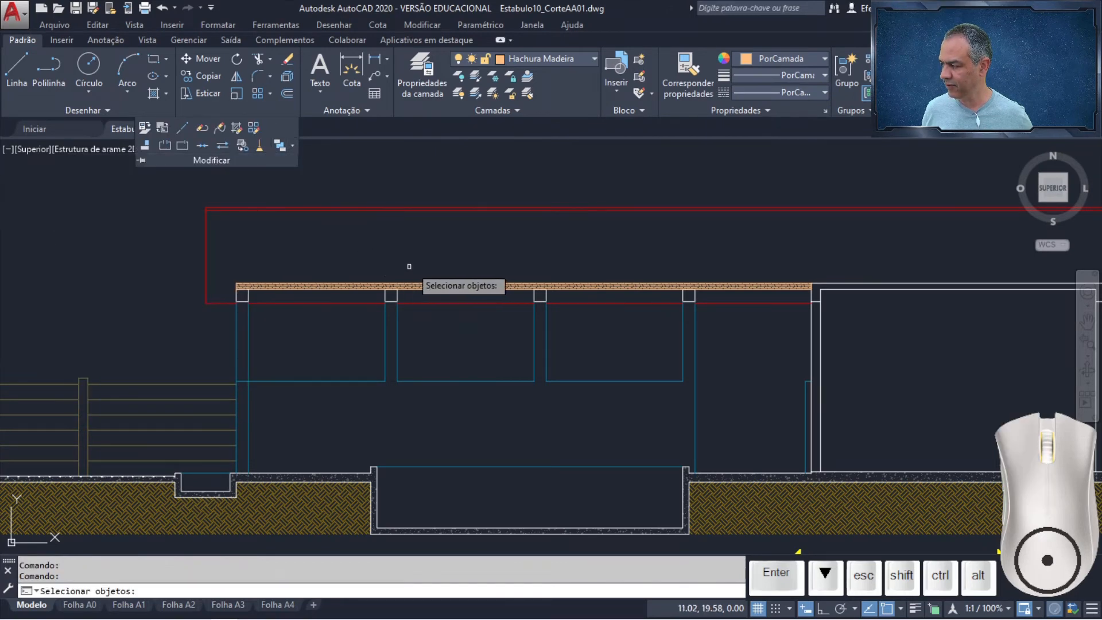
scroll(418, 264, "up", 6)
left_click(482, 283)
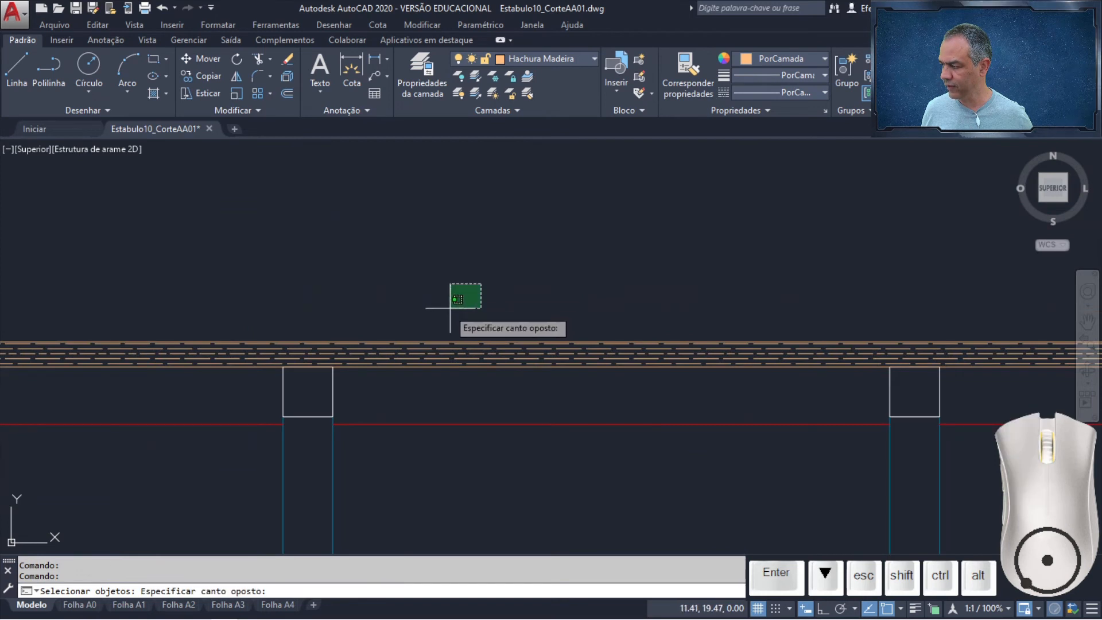
left_click(406, 389)
key("Return")
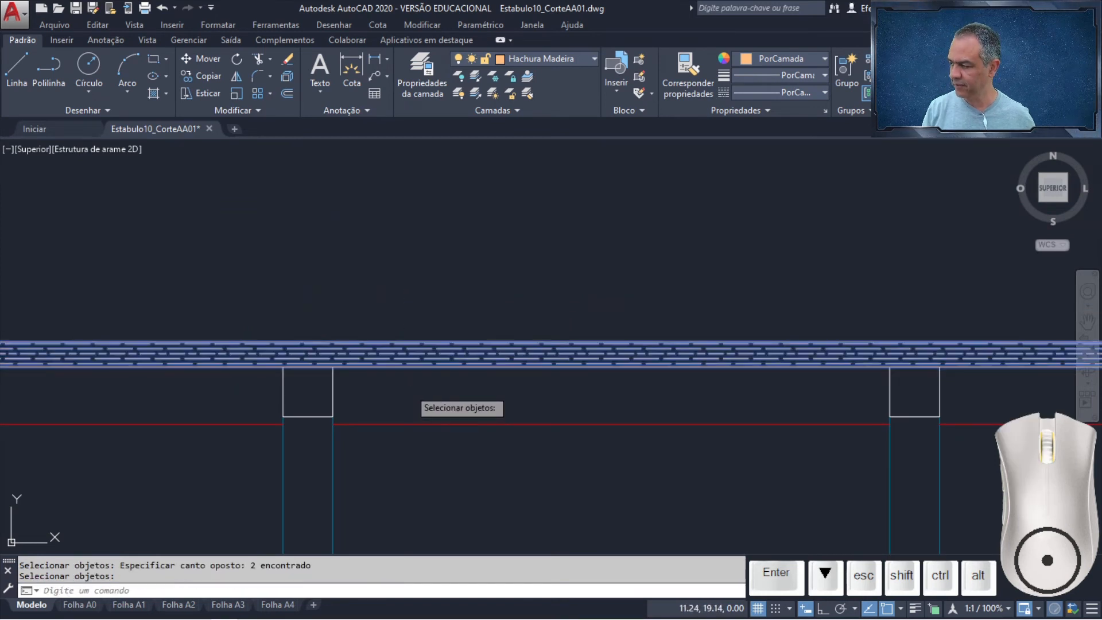
left_click(915, 609)
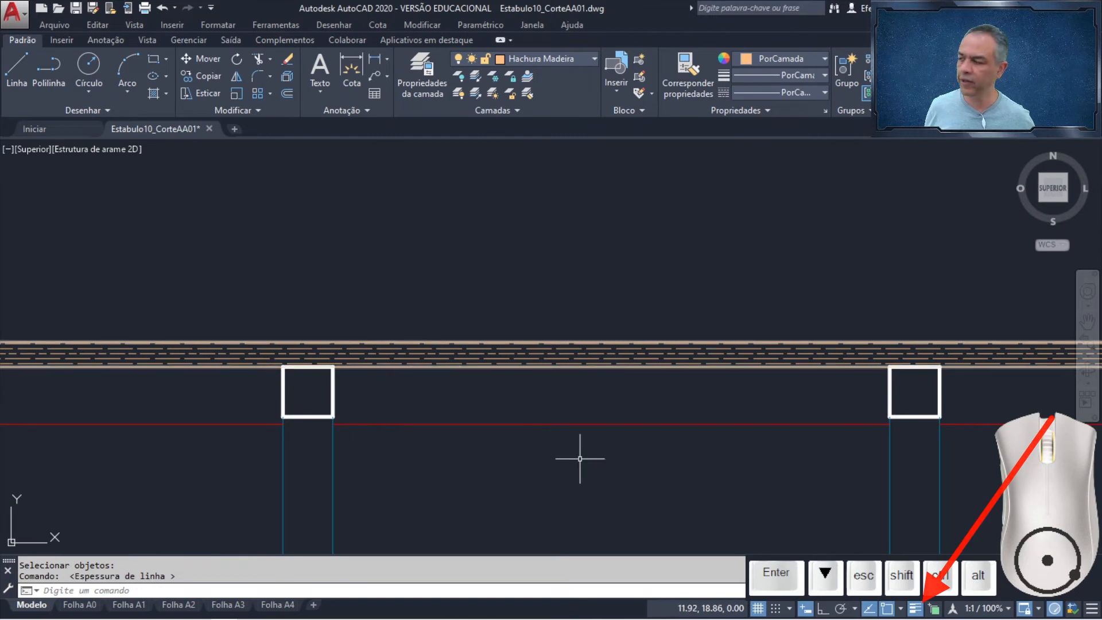
left_click(913, 610)
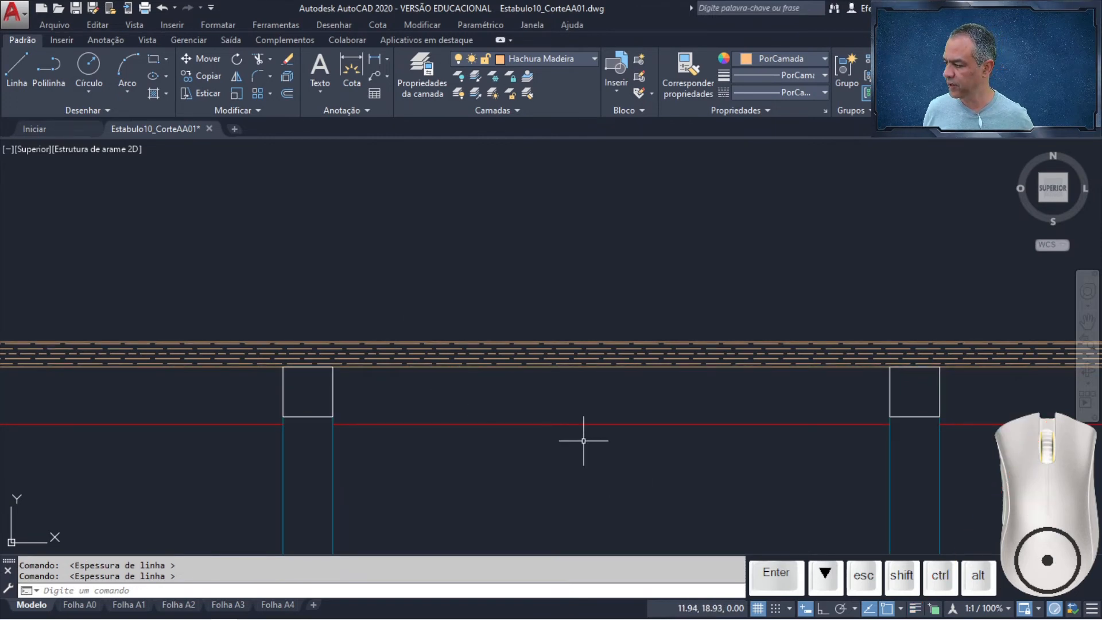
On the Texto Geral layer, add a "Frechal" multileader pointing to the wood member's top edge midway between the two leftmost beams.
scroll(582, 440, "down", 2)
mouse_move(357, 290)
middle_mouse_down()
mouse_move(667, 273)
mouse_move(654, 253)
middle_mouse_up()
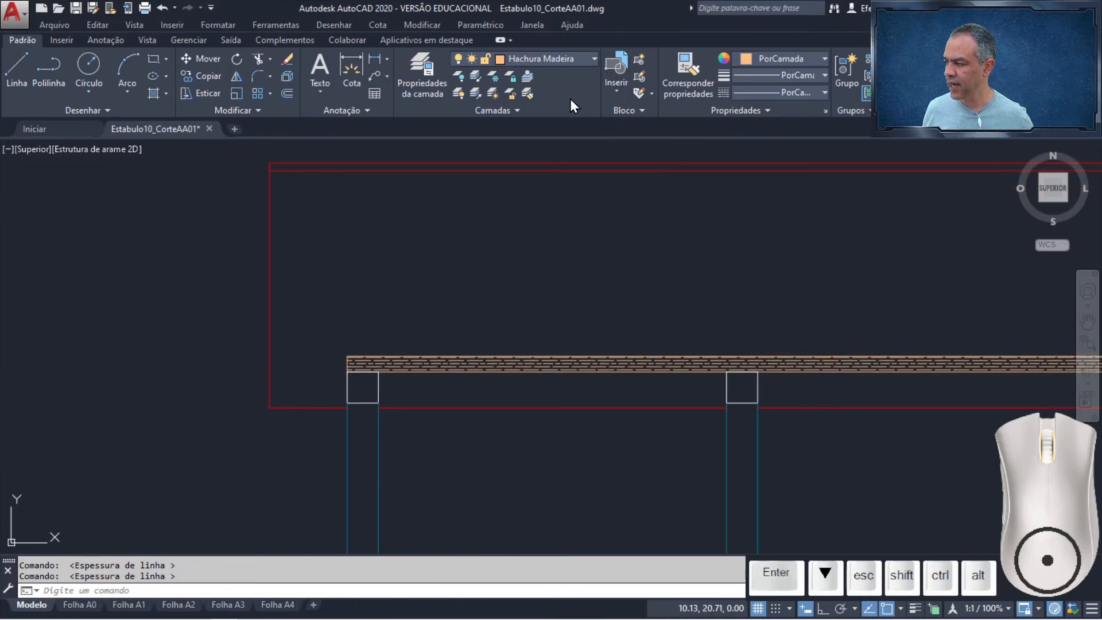
left_click(545, 58)
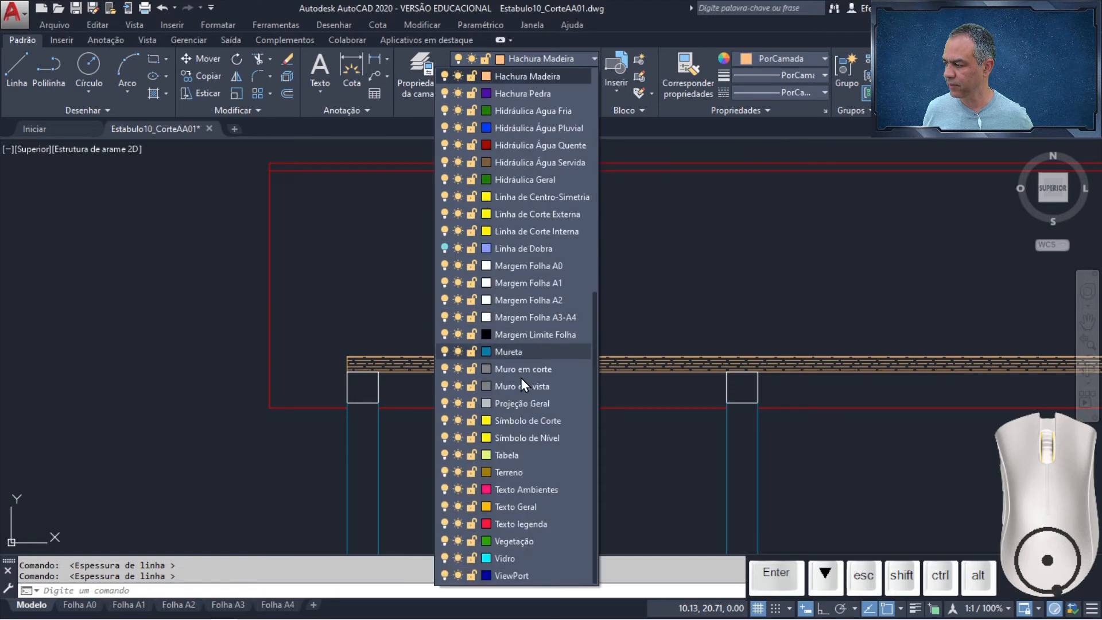
left_click(519, 524)
left_click(373, 75)
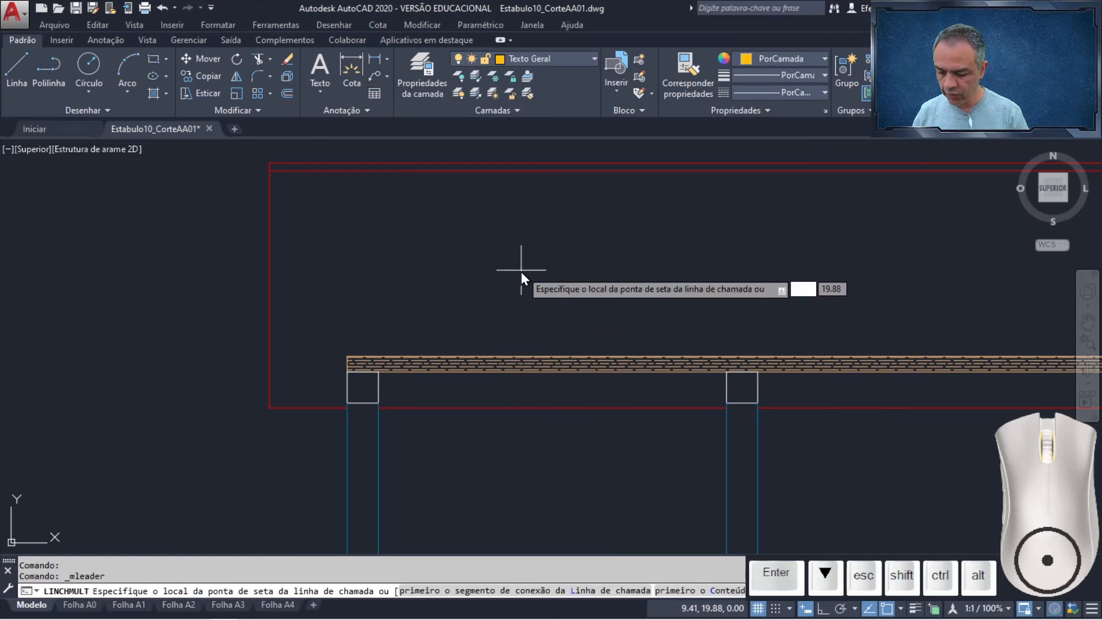
key("Return")
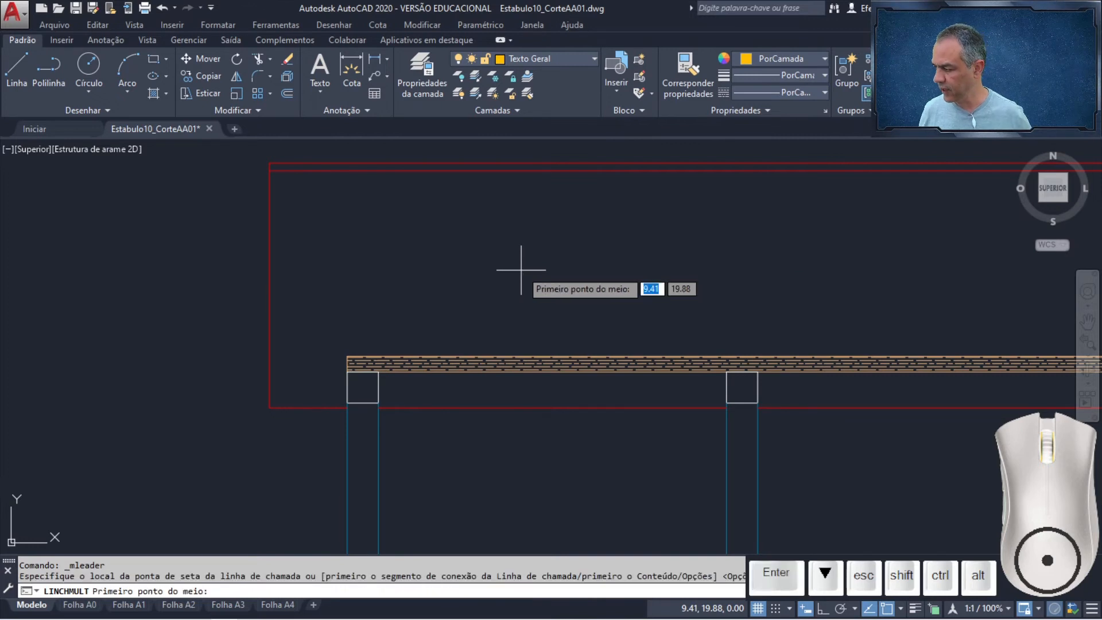
scroll(512, 287, "up", 2)
middle_click_drag(512, 287, 383, 218)
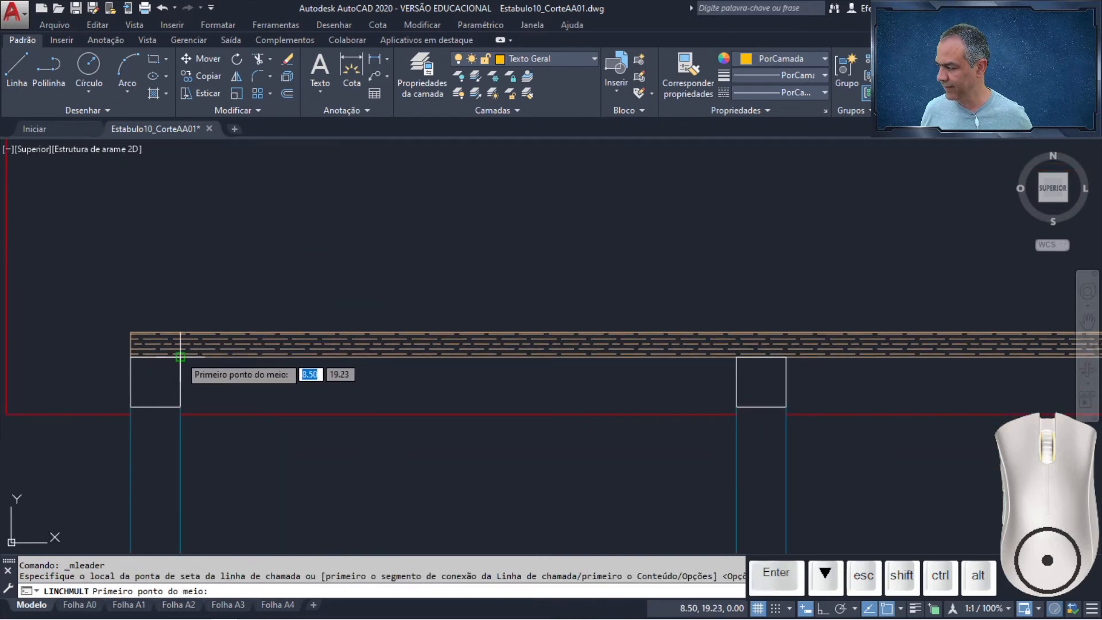
left_click(180, 332)
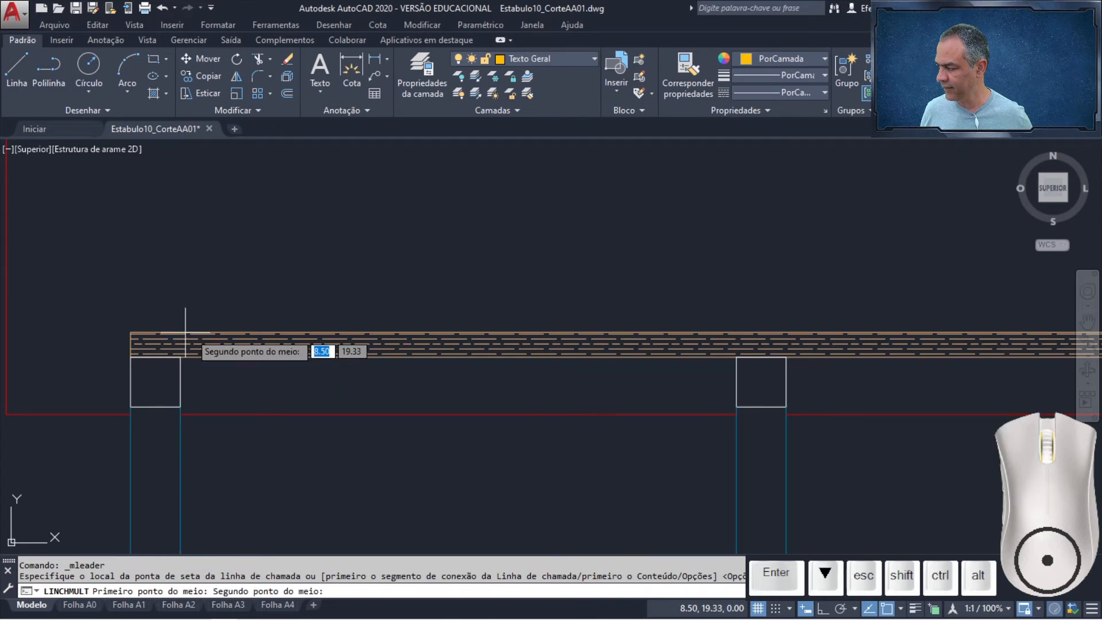
left_click(737, 333)
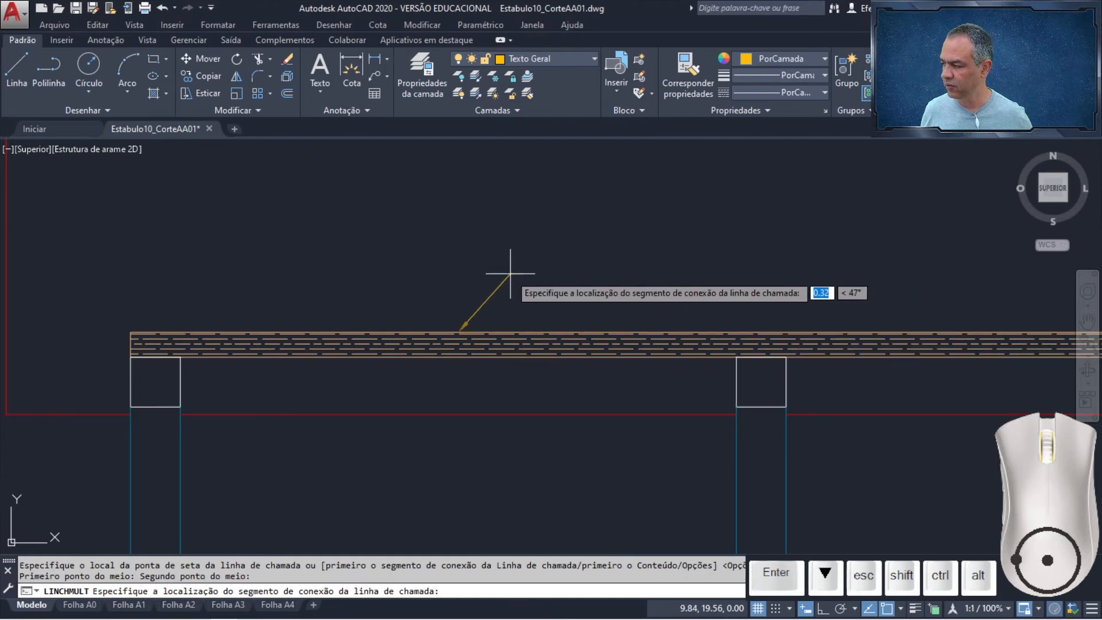
left_click(476, 304)
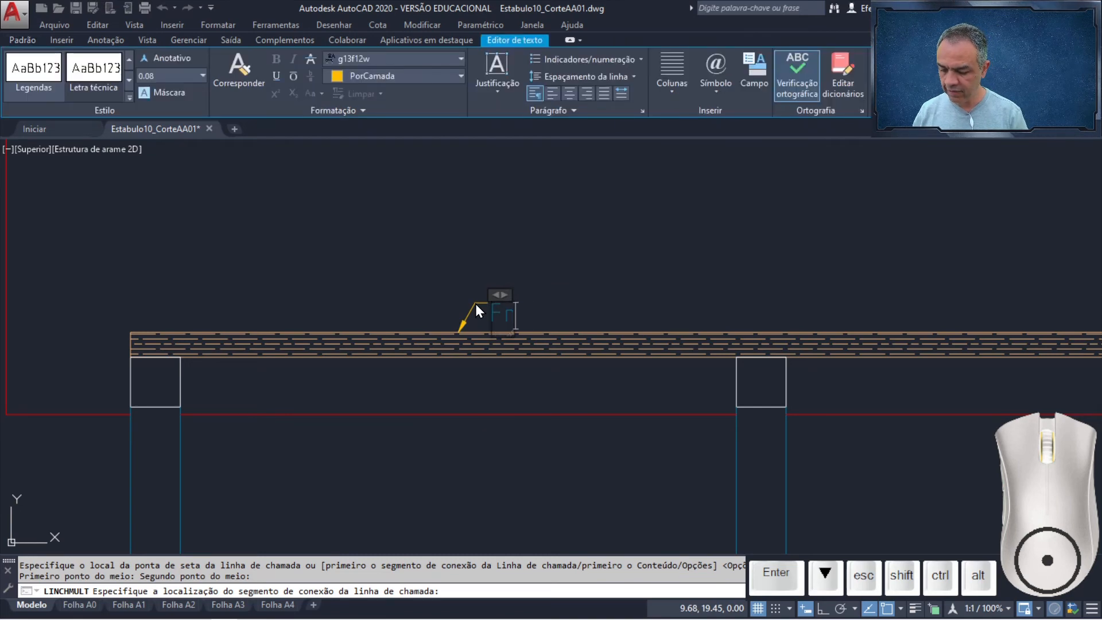
type("Frechal")
left_click(647, 240)
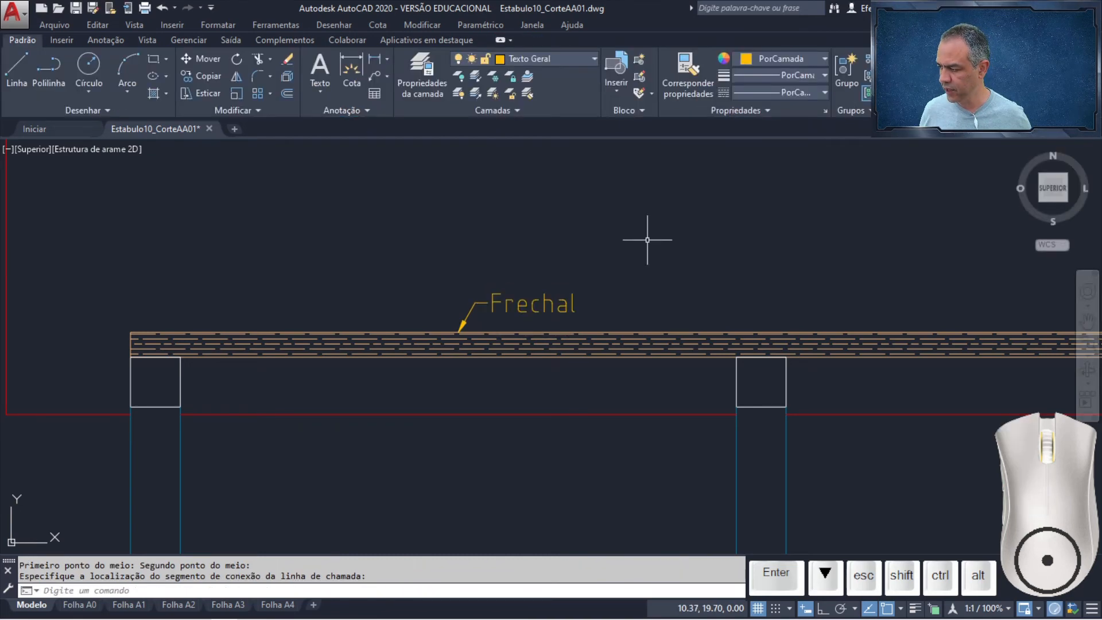
On the Hachura Concreto layer, hatch the concrete slab and beams over the enclosed room with the AR-CONC pattern at angle 0.
scroll(647, 240, "down", 3)
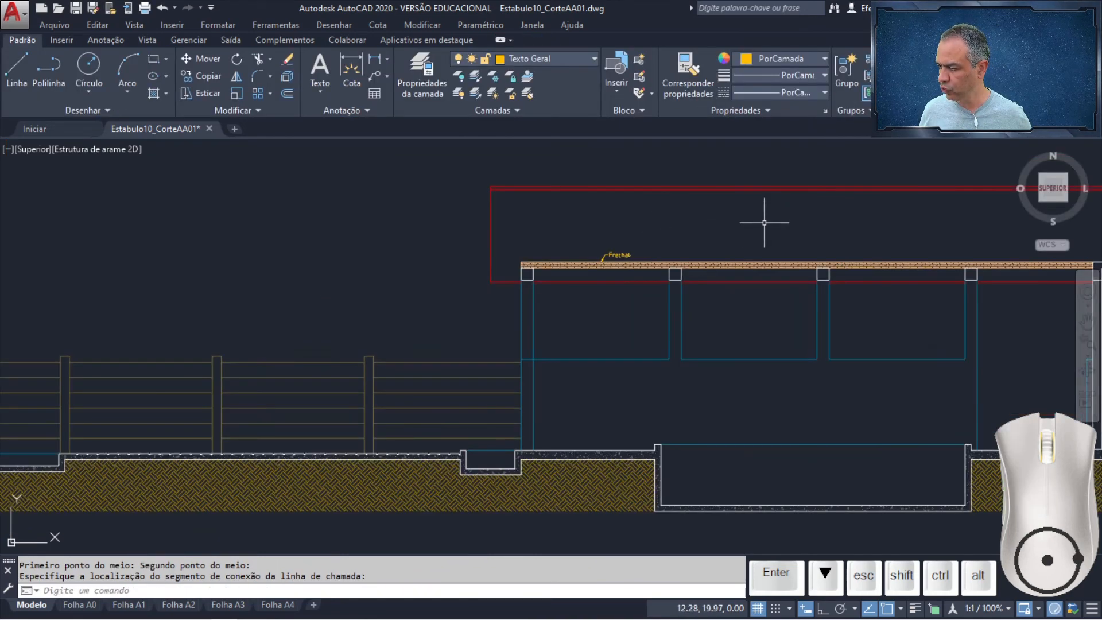
mouse_move(763, 223)
middle_mouse_down()
mouse_move(352, 241)
mouse_move(395, 241)
middle_mouse_up()
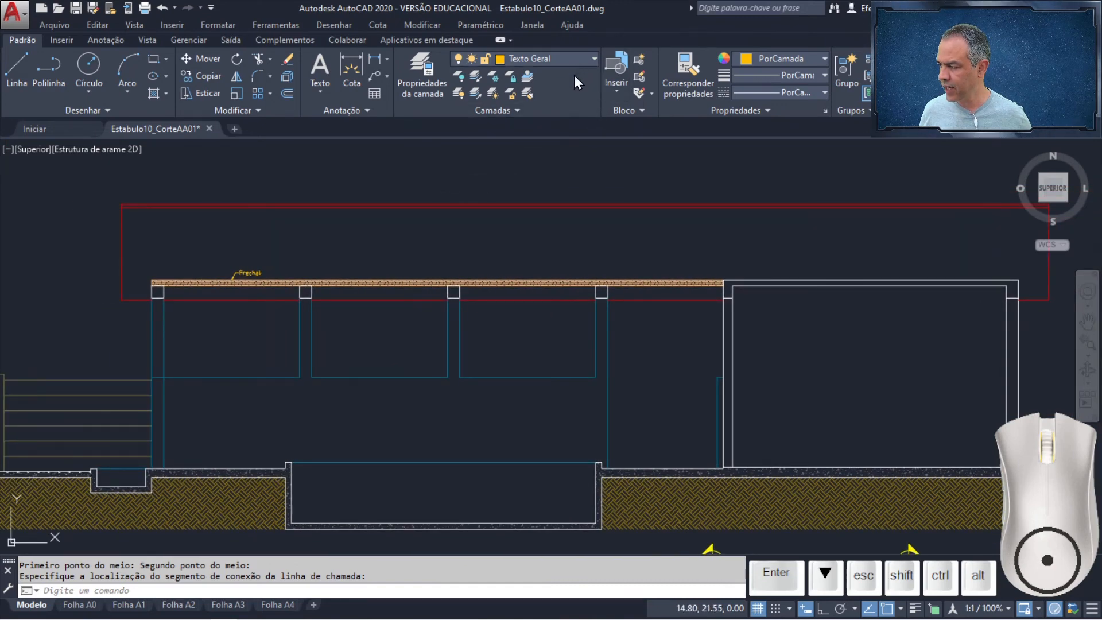
left_click(571, 58)
scroll(550, 181, "up", 1)
left_click(556, 92)
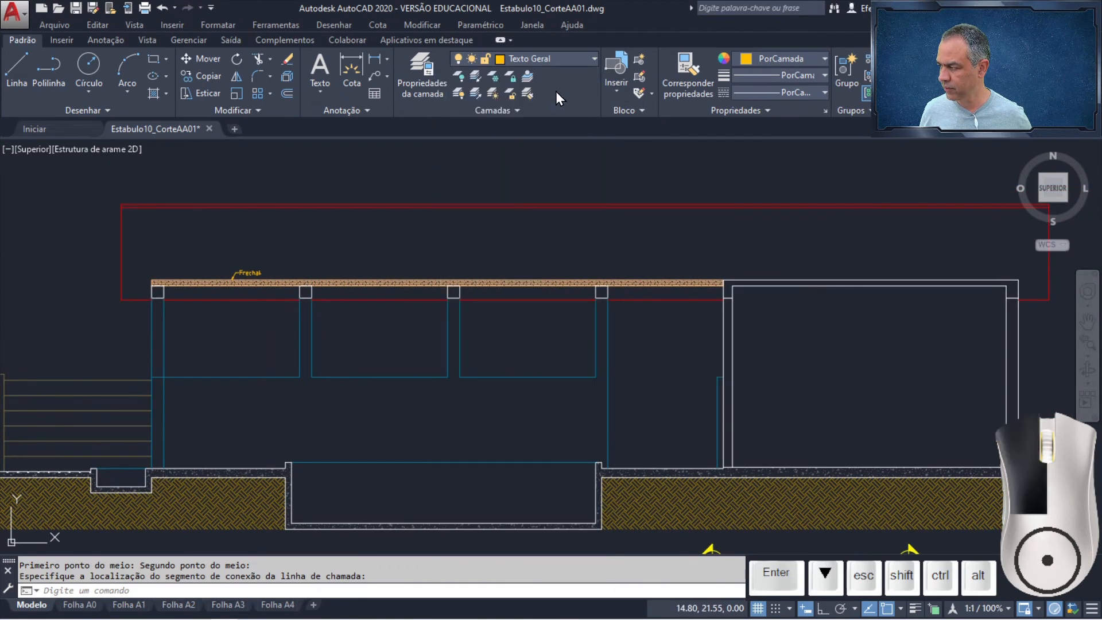
left_click(154, 92)
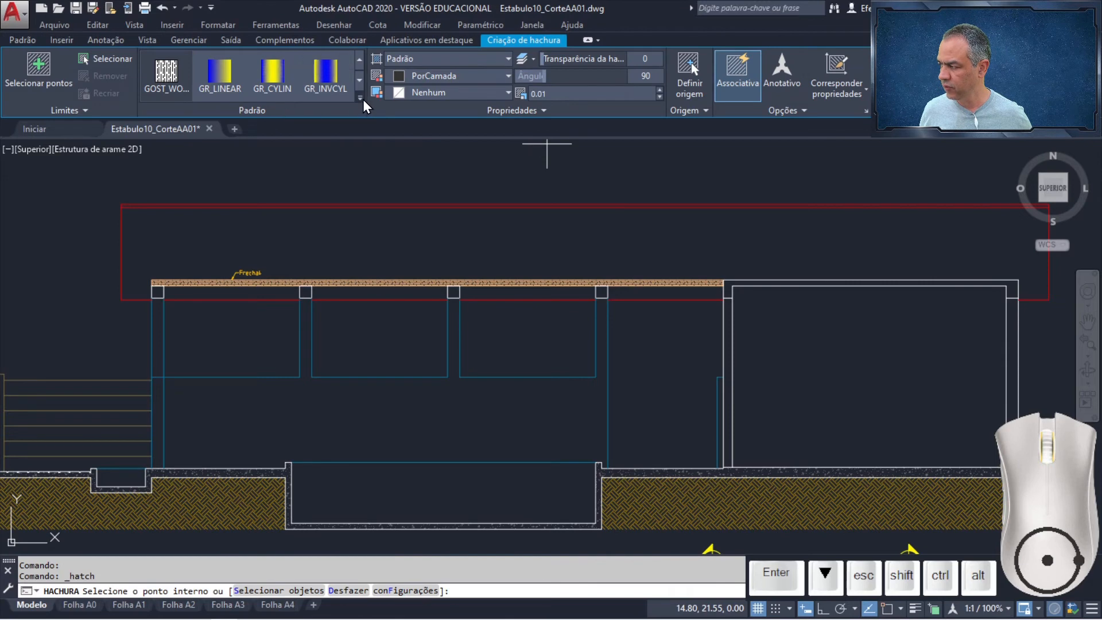
left_click(360, 98)
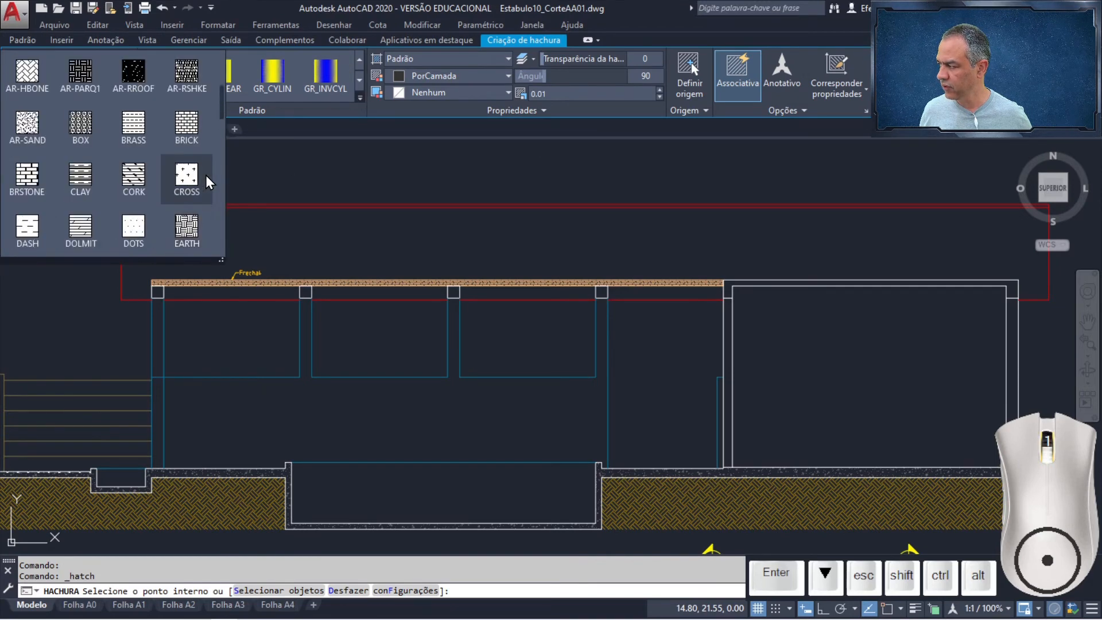
scroll(205, 175, "up", 1)
left_click(199, 71)
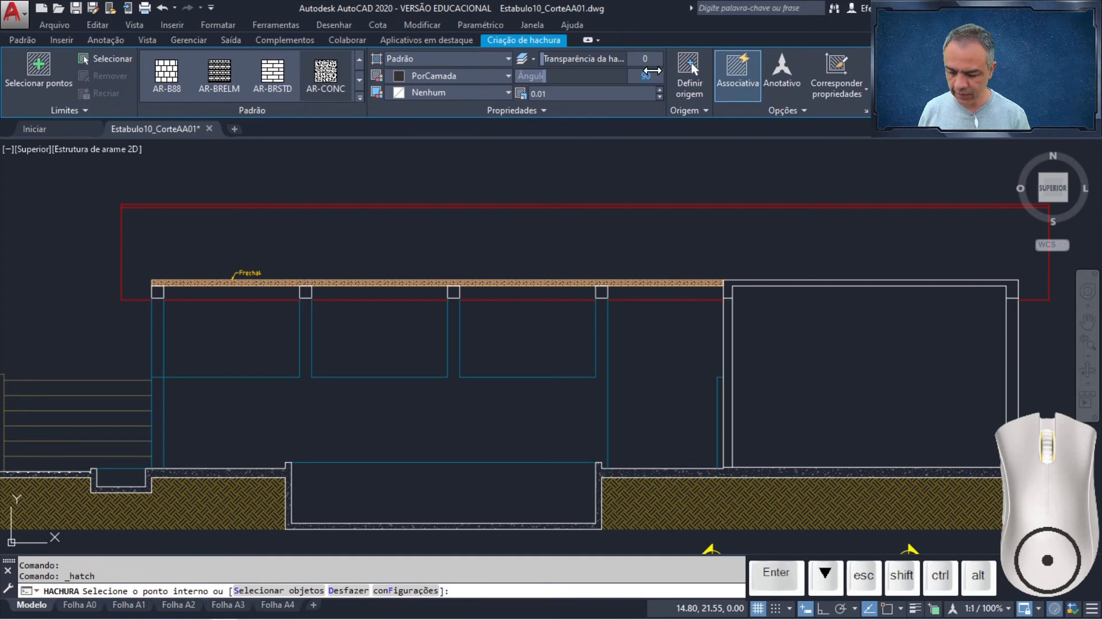
left_click(632, 93)
type("0.")
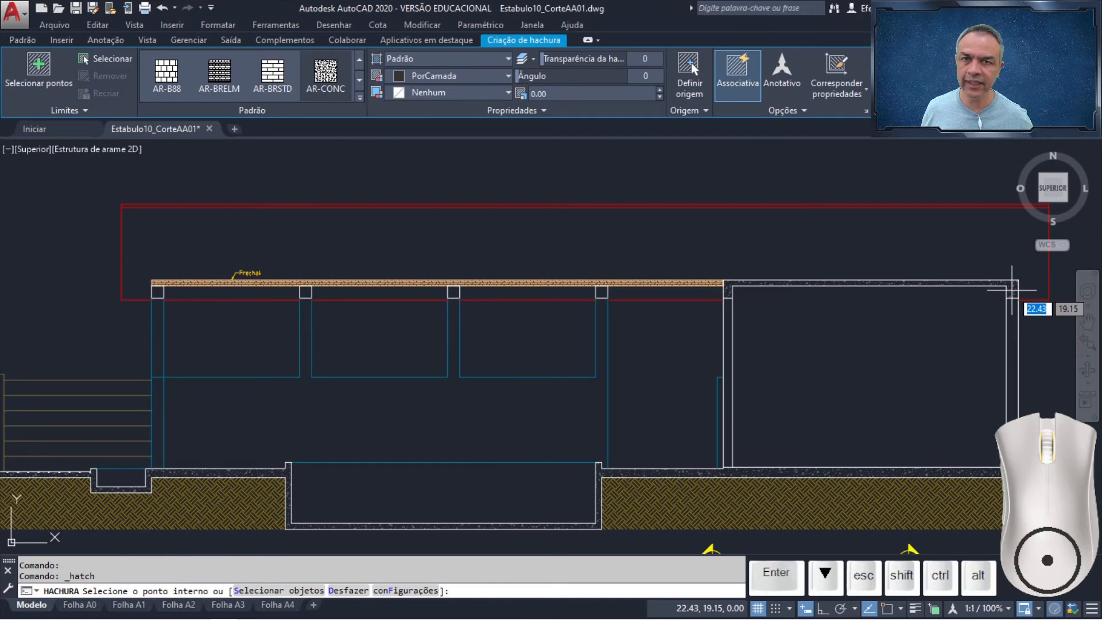
left_click(1012, 290)
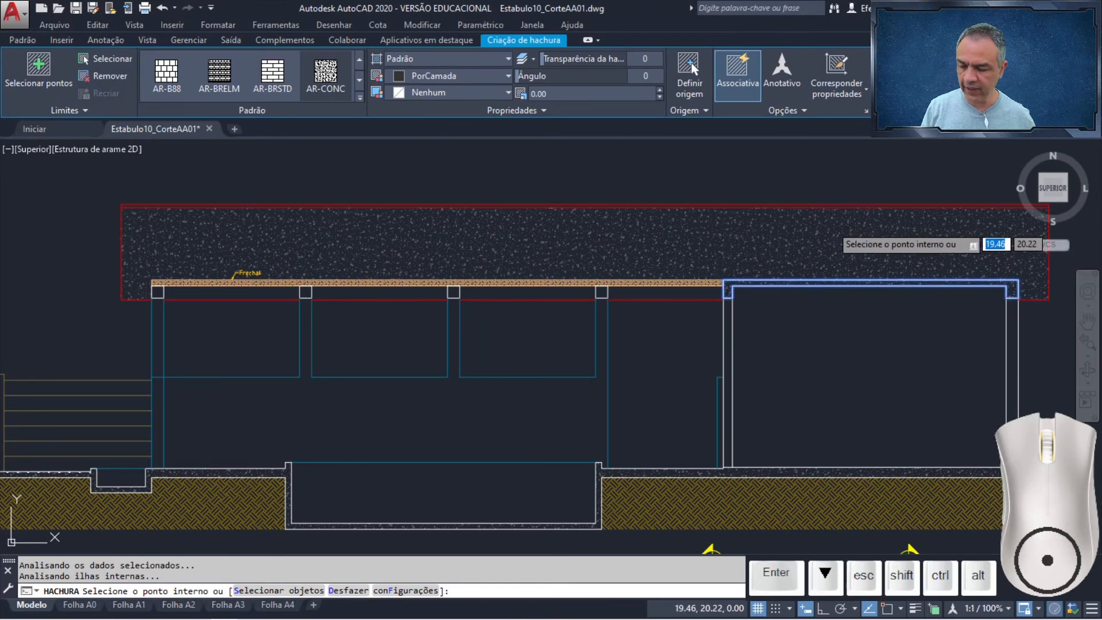
key("Return")
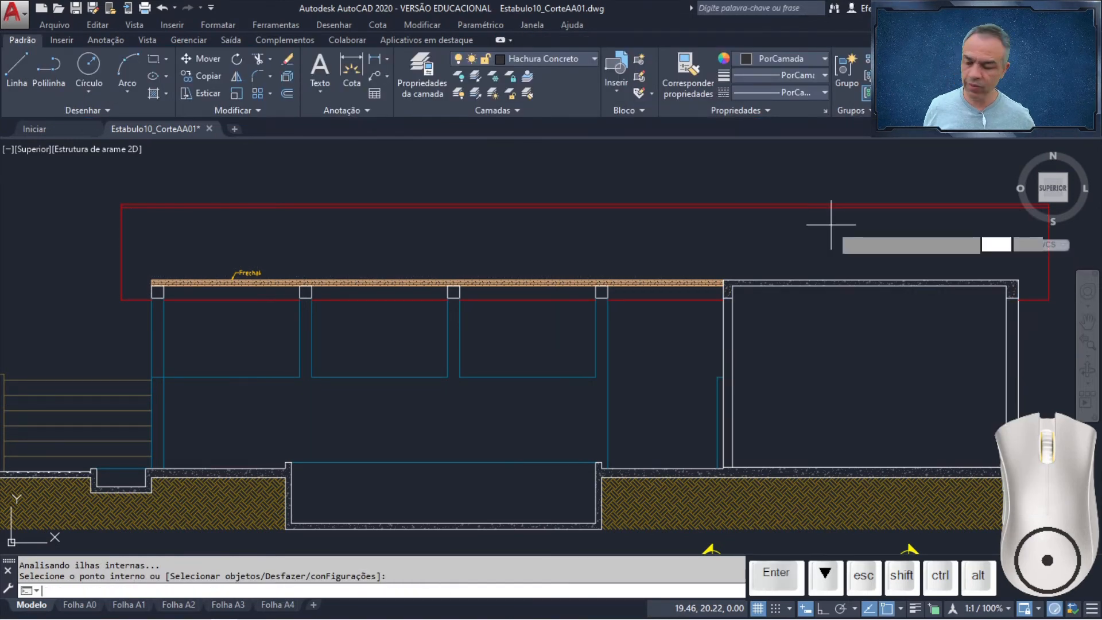
Hatch the four square beams under the wood member with the same AR-CONC pattern.
key("Return")
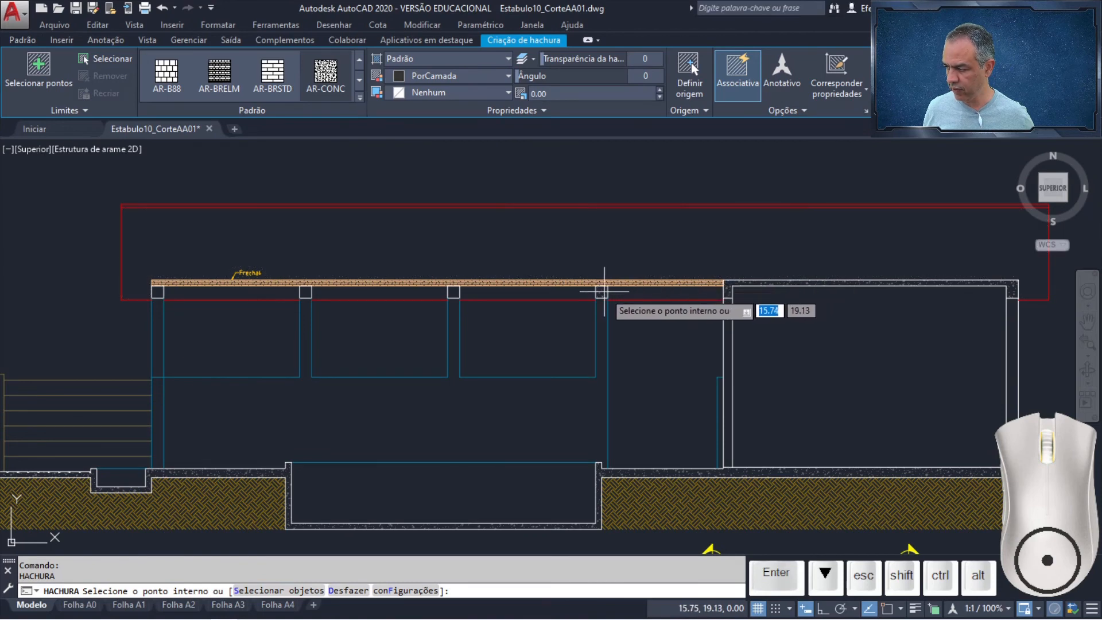
left_click(601, 291)
left_click(453, 292)
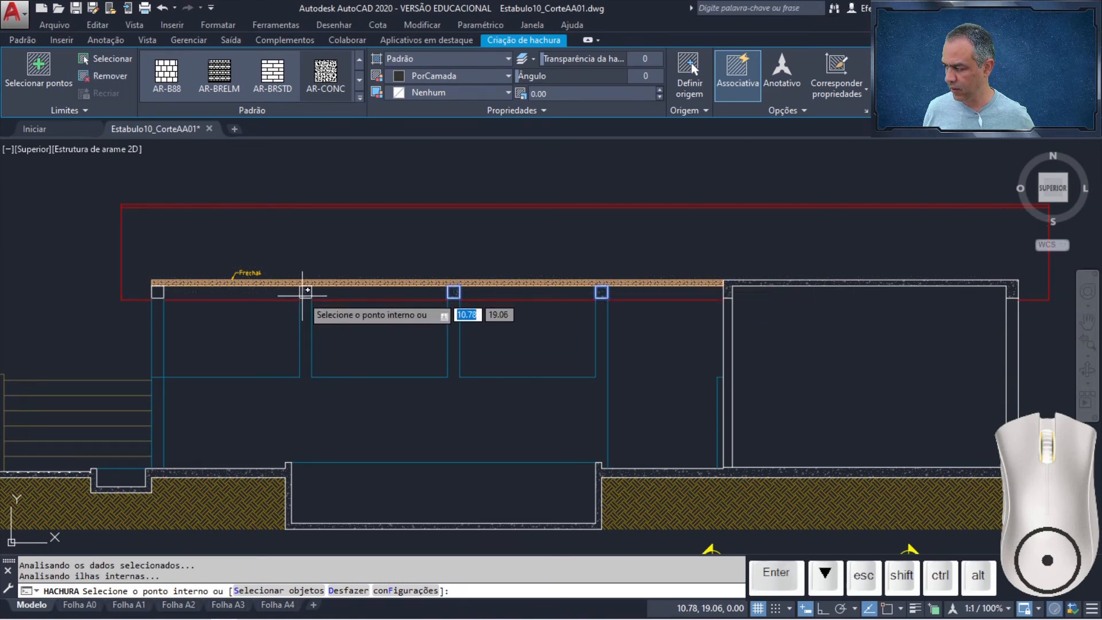
left_click(305, 292)
left_click(157, 292)
key("Return")
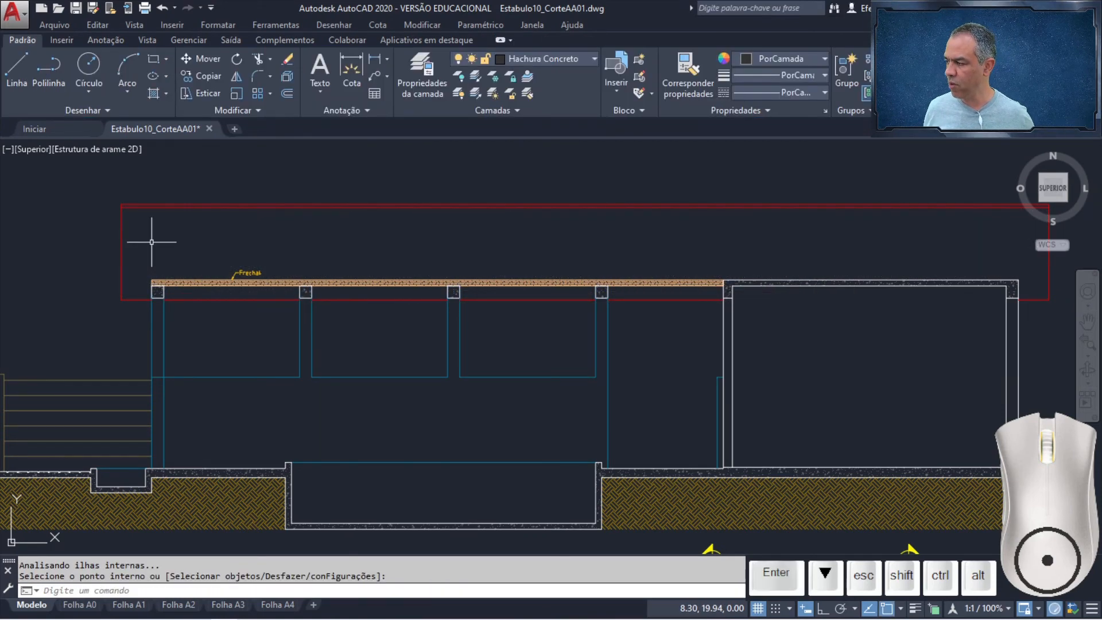
On the Hidráulica Geral layer, draw vertical construction lines through the left and right quadrants of the leftmost water tank in the plan.
scroll(226, 238, "down", 4)
scroll(748, 262, "up", 3)
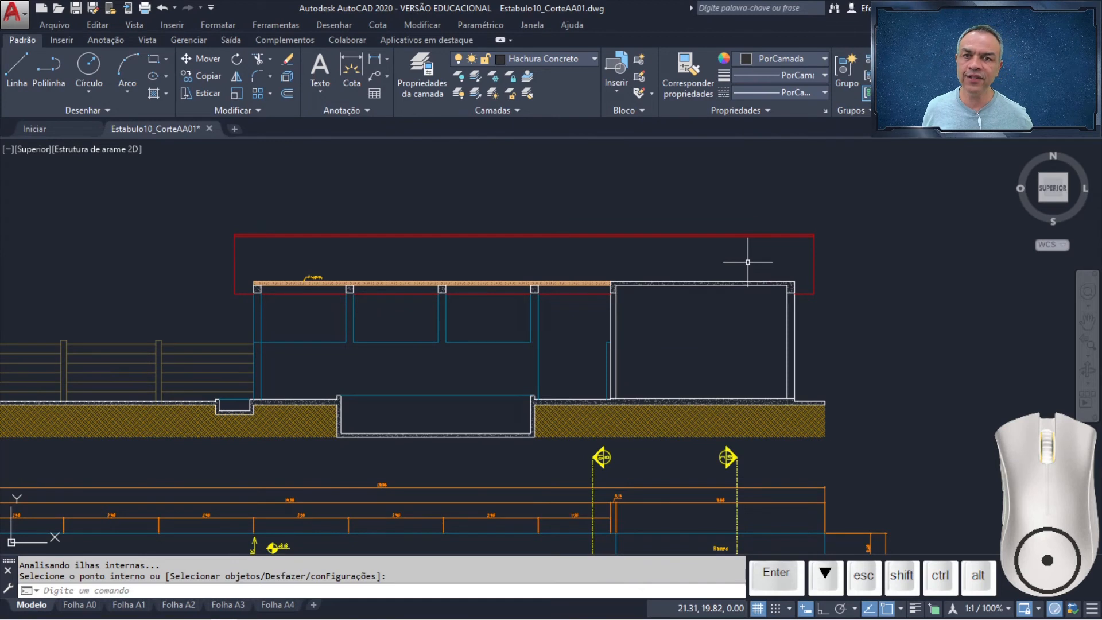
left_click(590, 60)
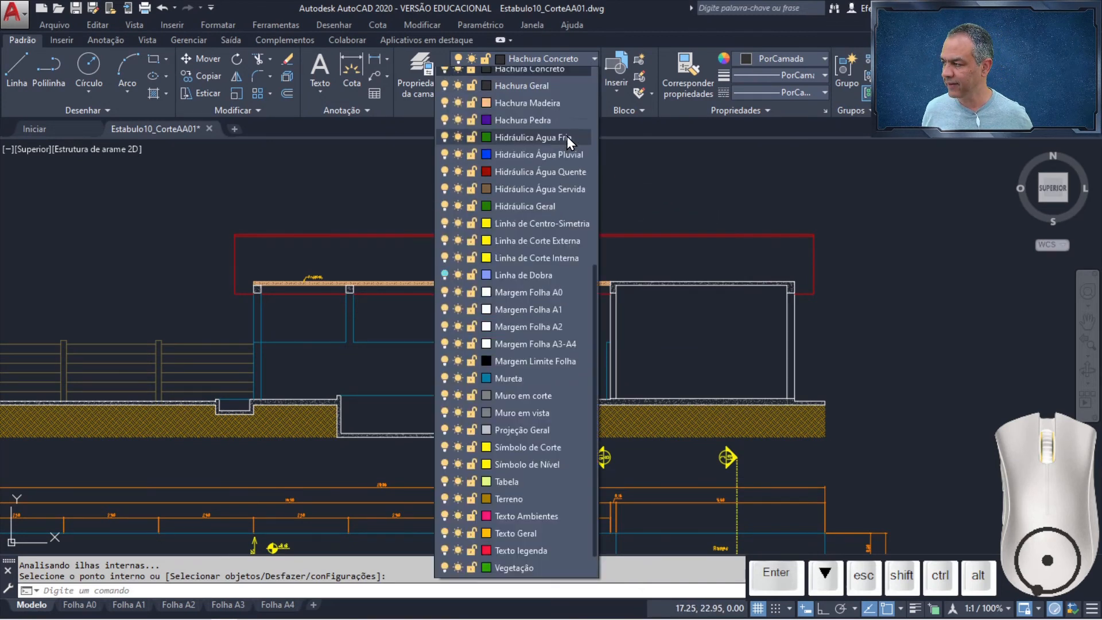
left_click(549, 213)
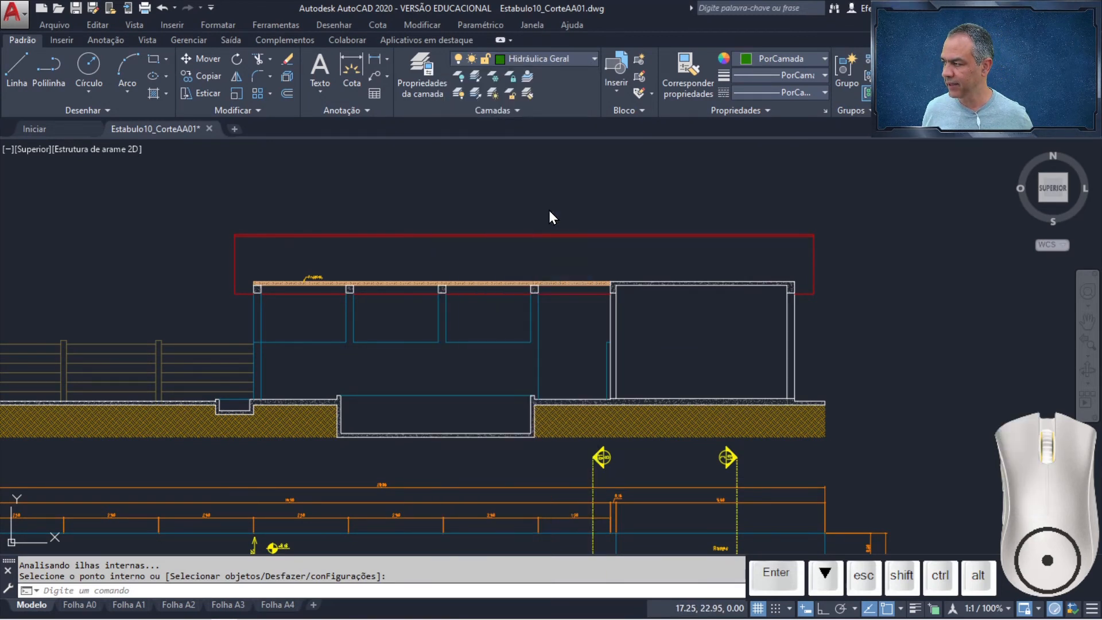
left_click(101, 113)
left_click(48, 132)
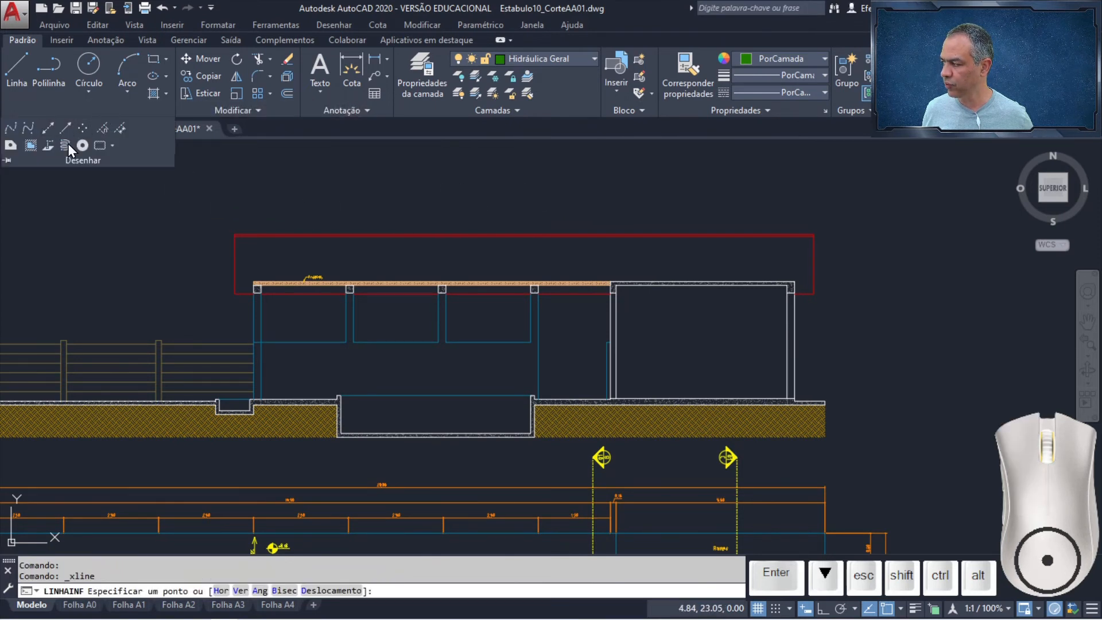
key("Down")
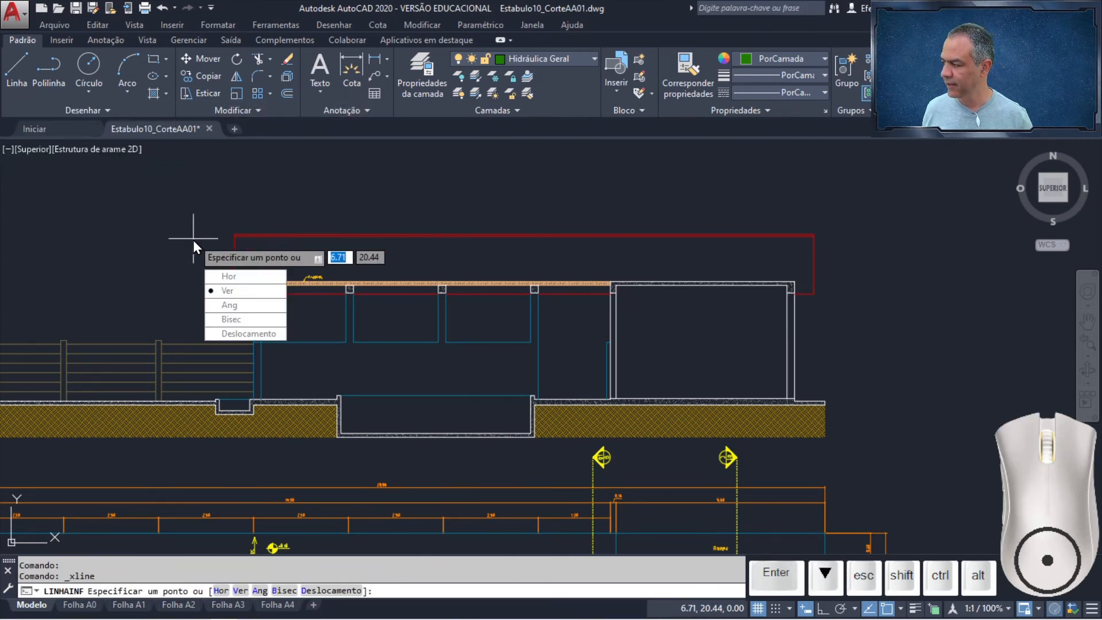
key("Return")
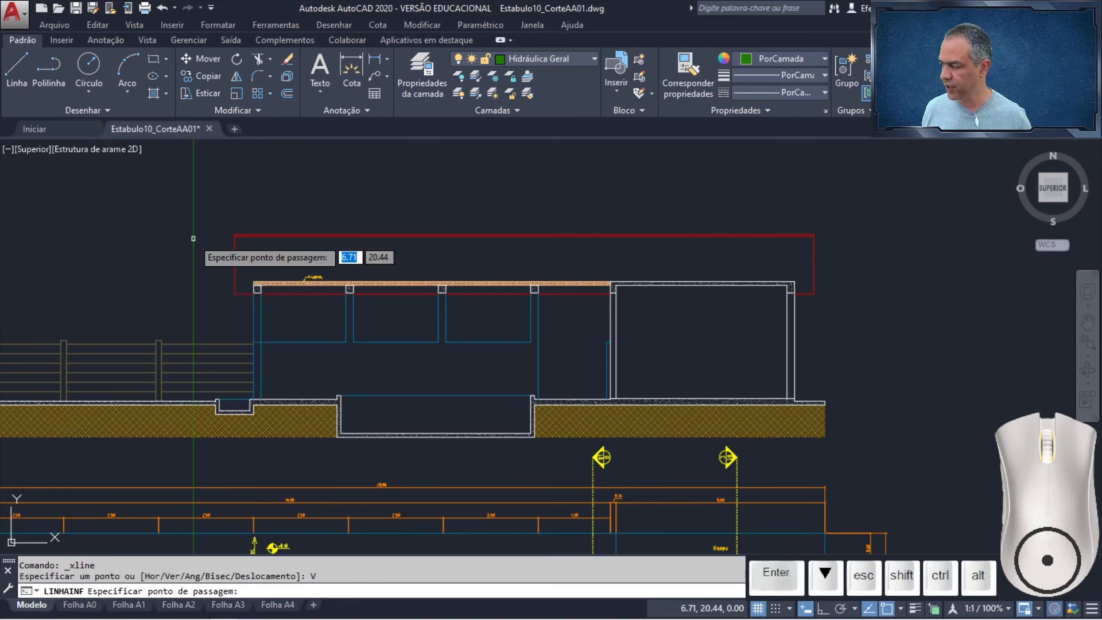
scroll(456, 298, "down", 2)
middle_click_drag(535, 370, 527, 243)
scroll(496, 431, "up", 10)
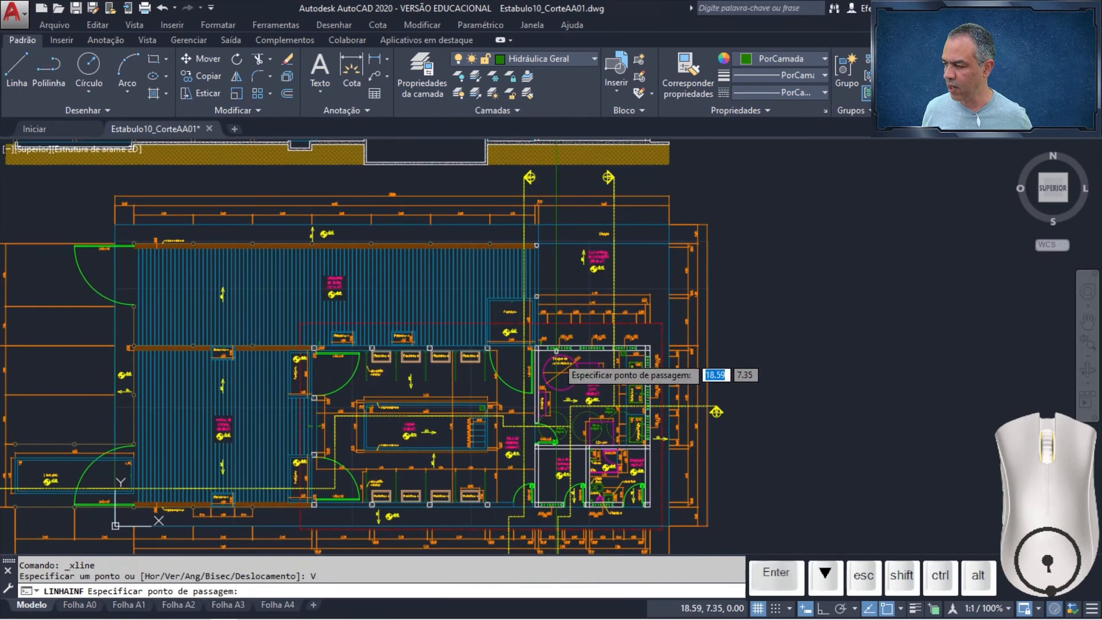
middle_click_drag(496, 431, 344, 434)
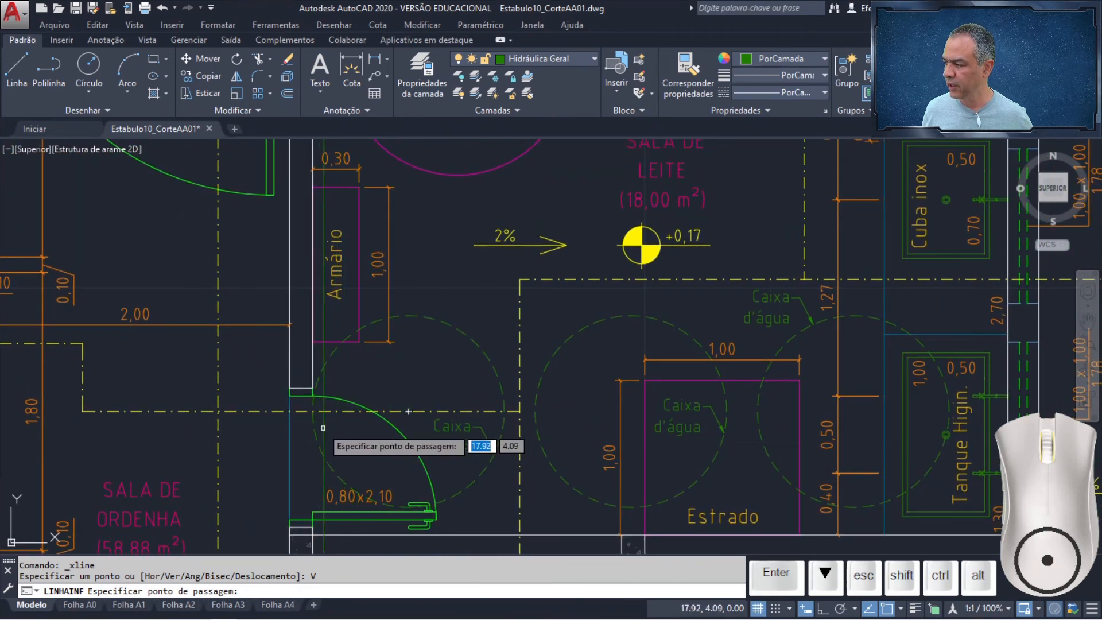
left_click(329, 419)
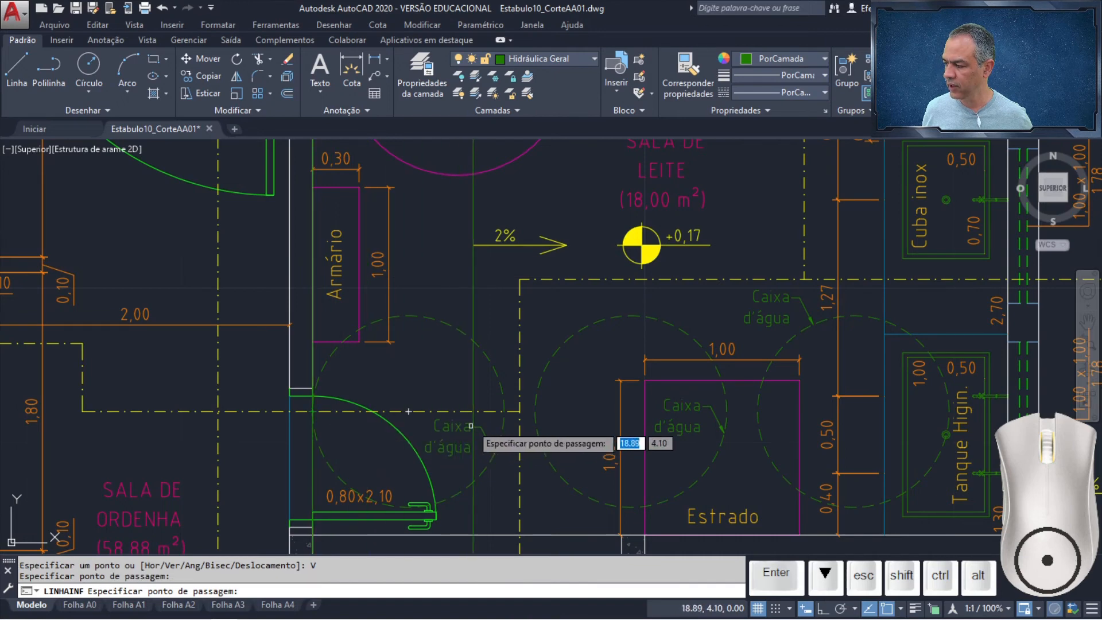
left_click(504, 412)
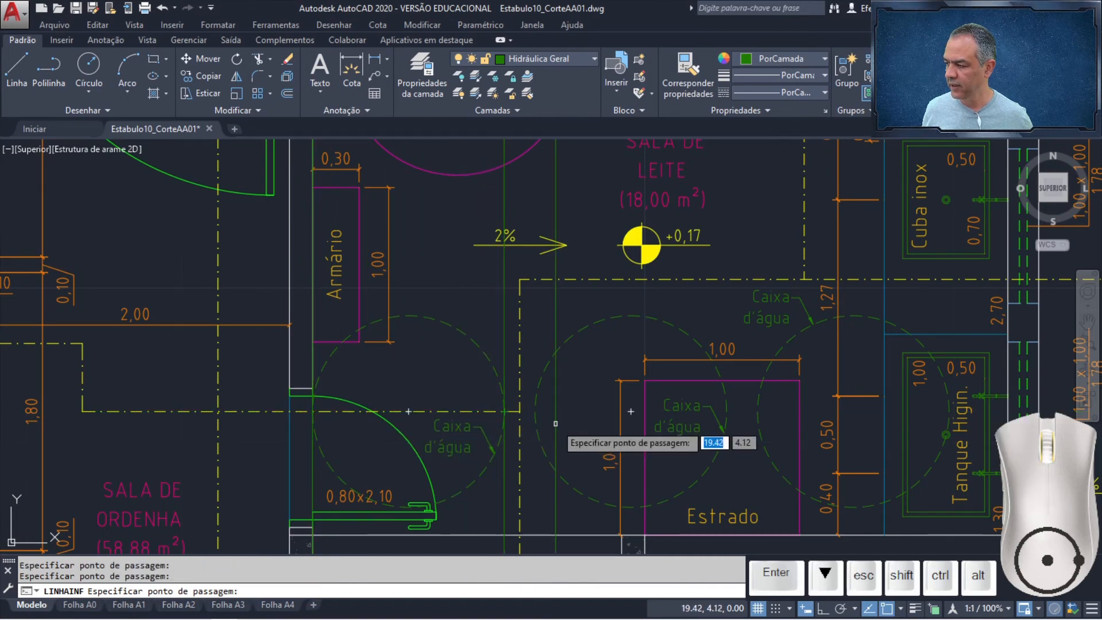
Add vertical construction lines through the centers of the middle and rightmost water tanks, and check where they cross section AA.
middle_click_drag(562, 430, 310, 423)
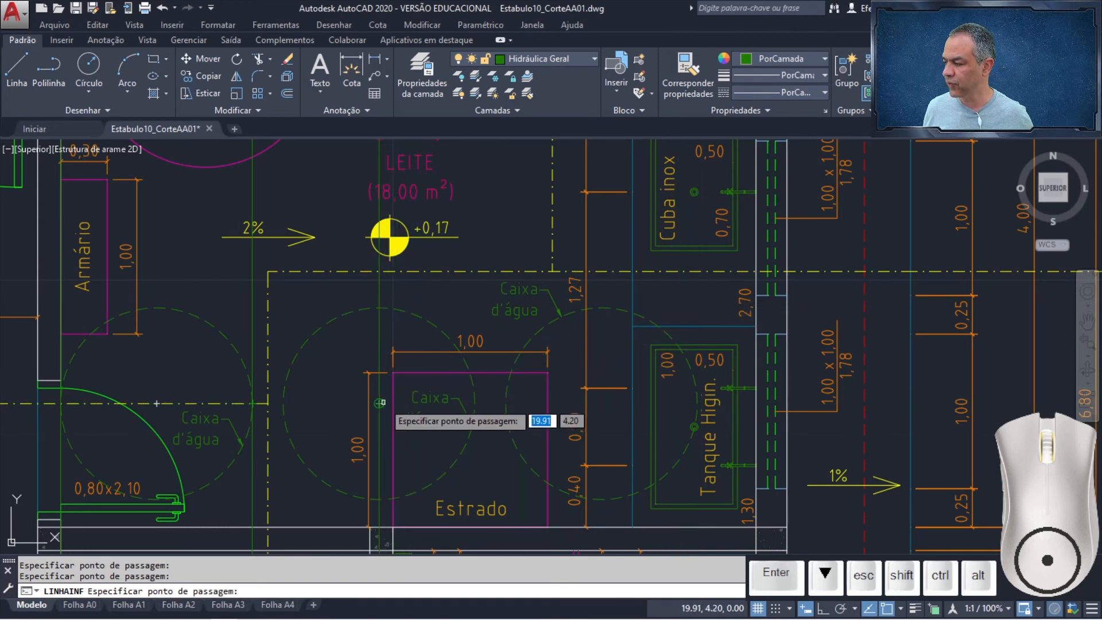
left_click(601, 403)
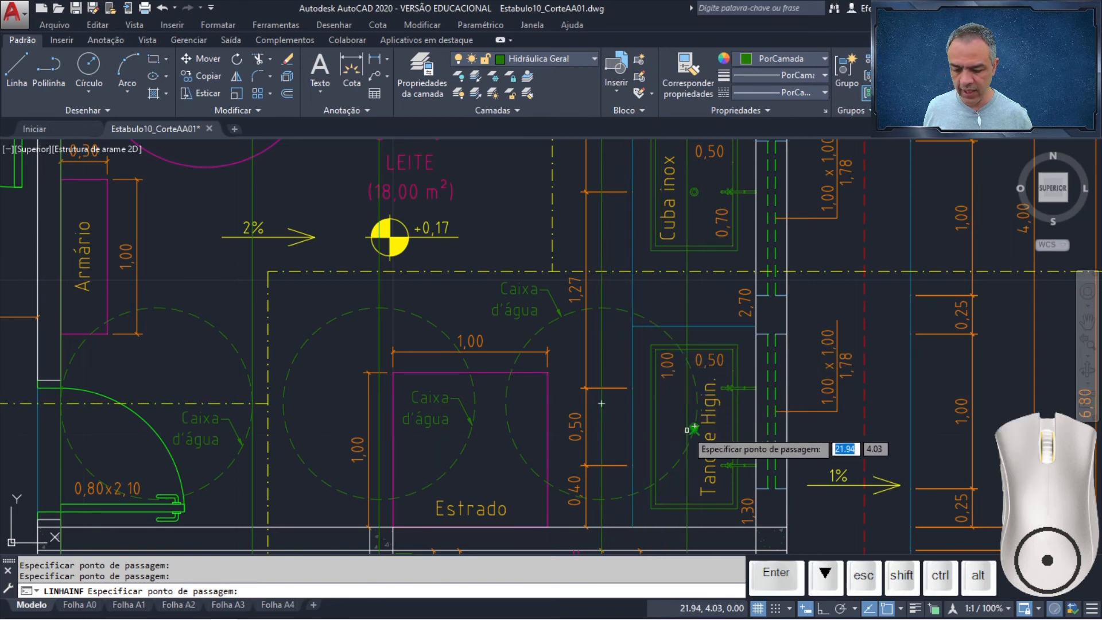
key("Return")
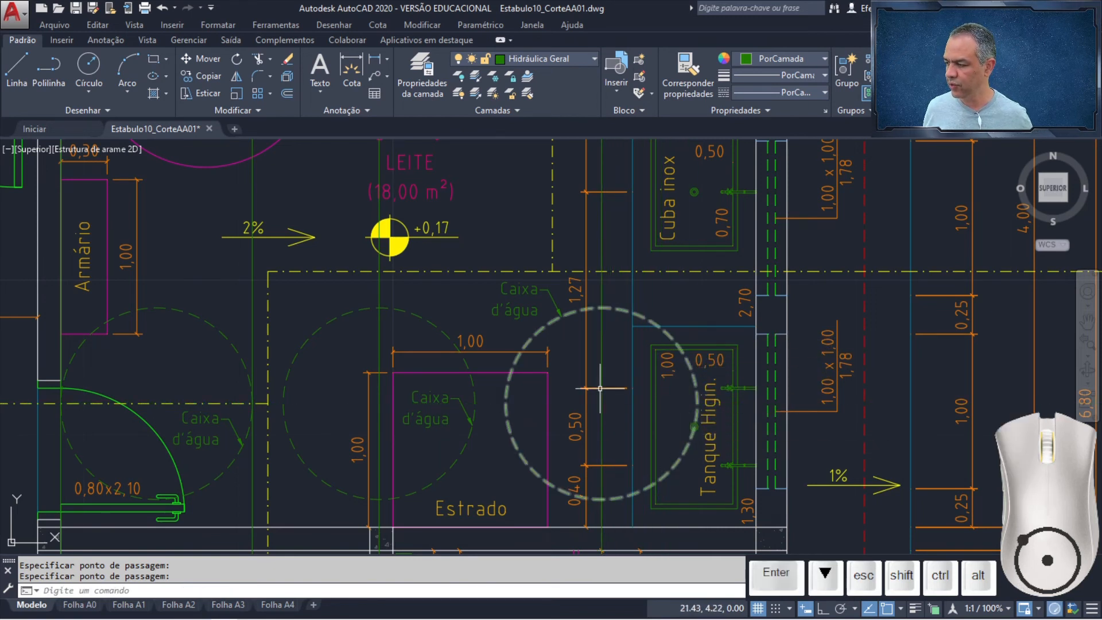
scroll(583, 361, "down", 6)
middle_click_drag(546, 208, 582, 575)
scroll(538, 345, "up", 5)
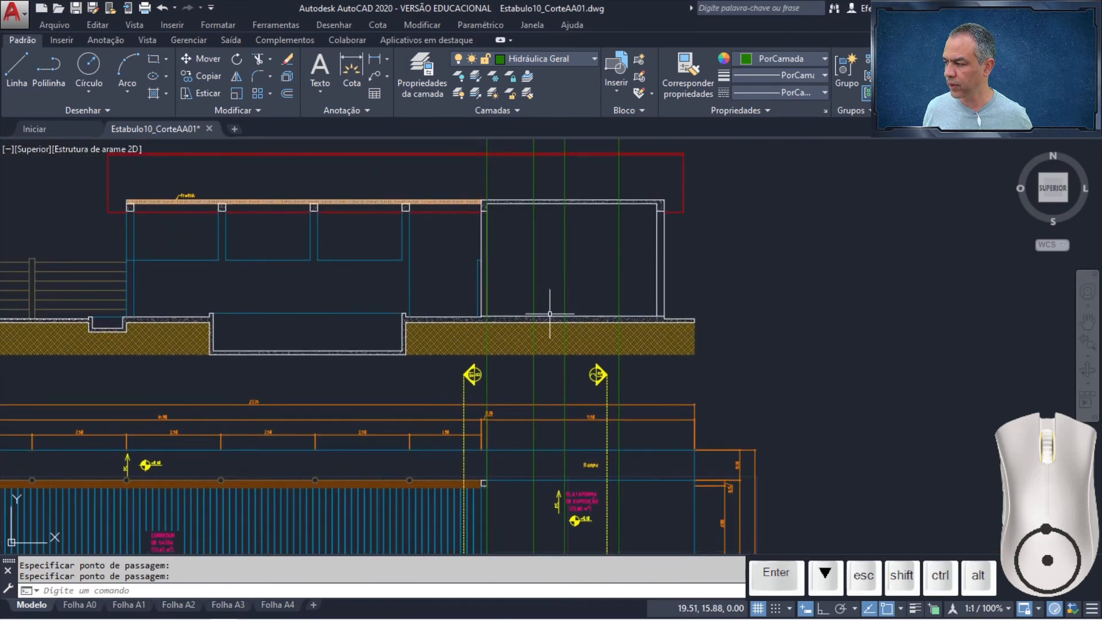
Offset the top line of the concrete slab over the enclosed room upward by 0.72.
scroll(525, 338, "up", 2)
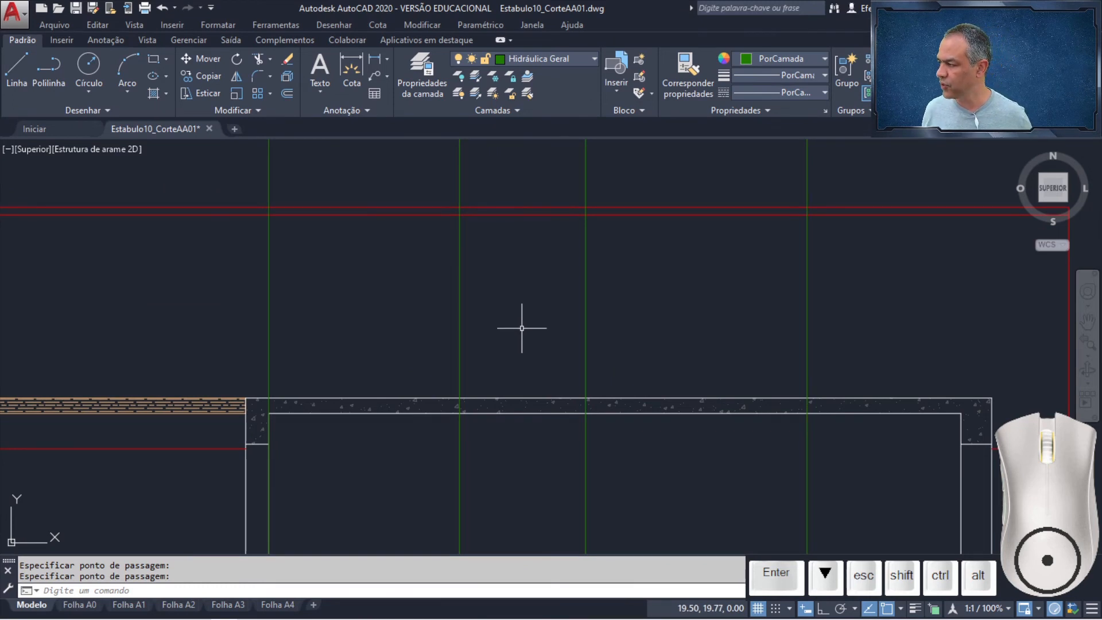
left_click(289, 91)
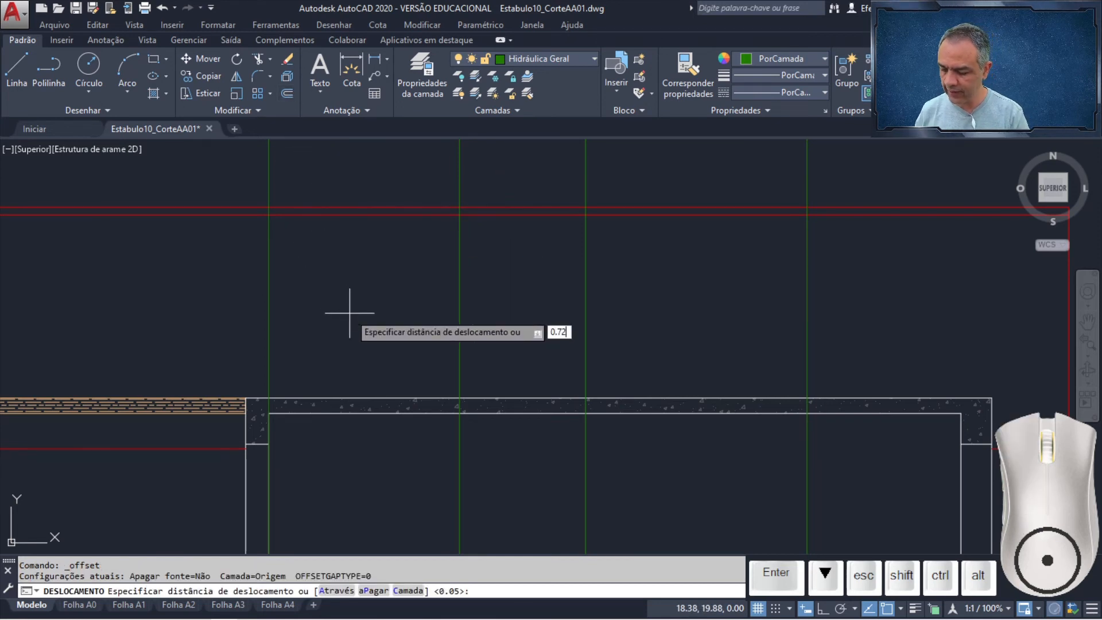
key("Return")
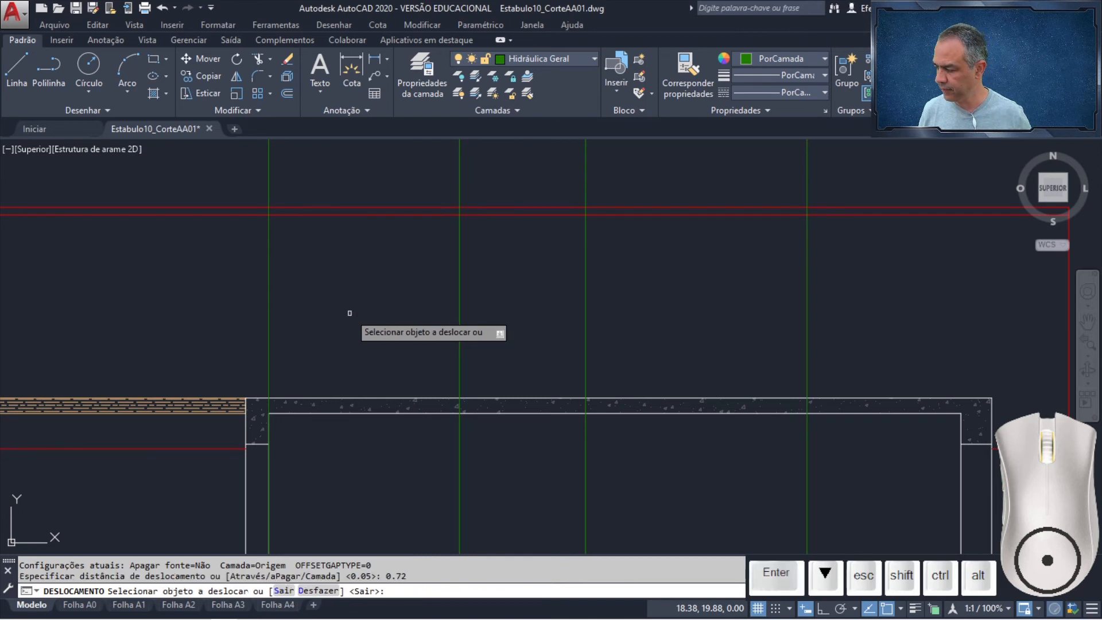
left_click(353, 397)
left_click(360, 322)
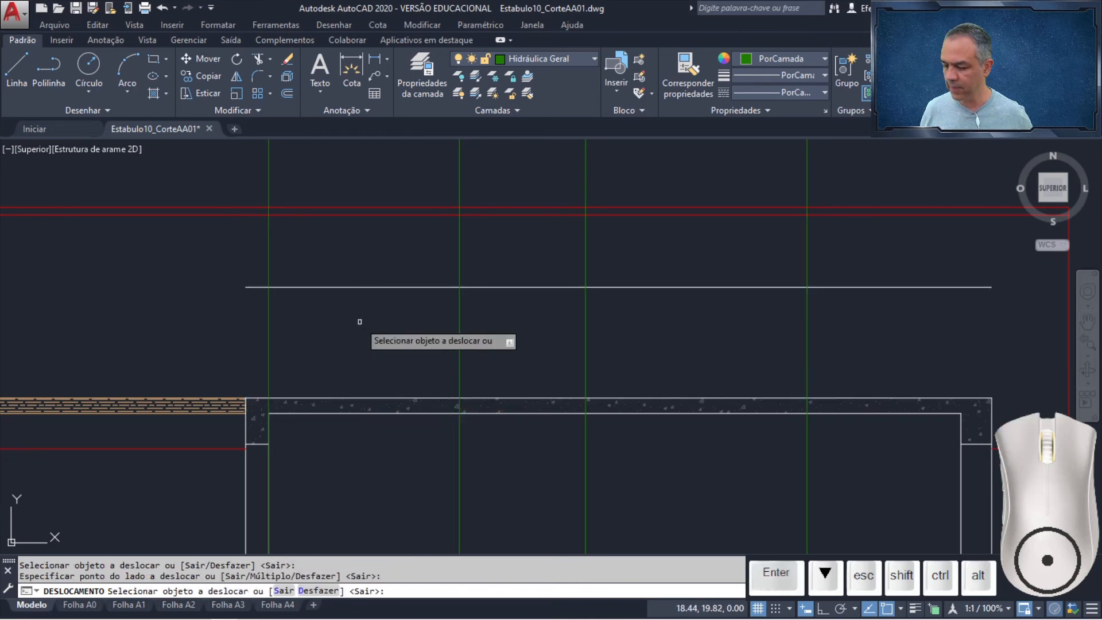
key("Return")
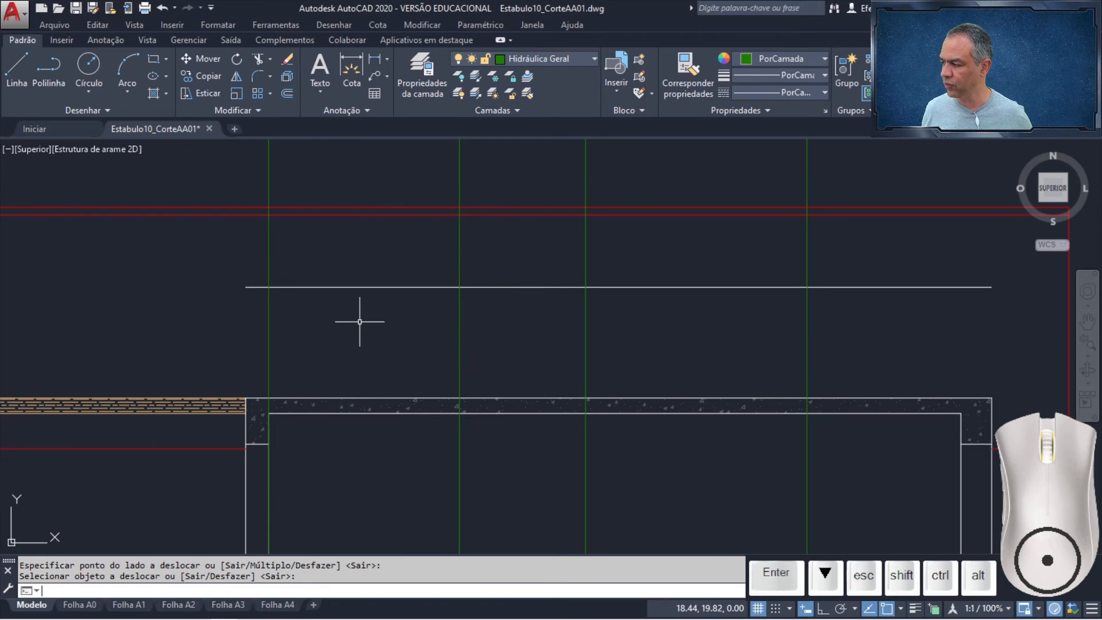
Trim the four vertical construction lines to the stretch between the slab's top line and the offset line above it.
left_click(257, 59)
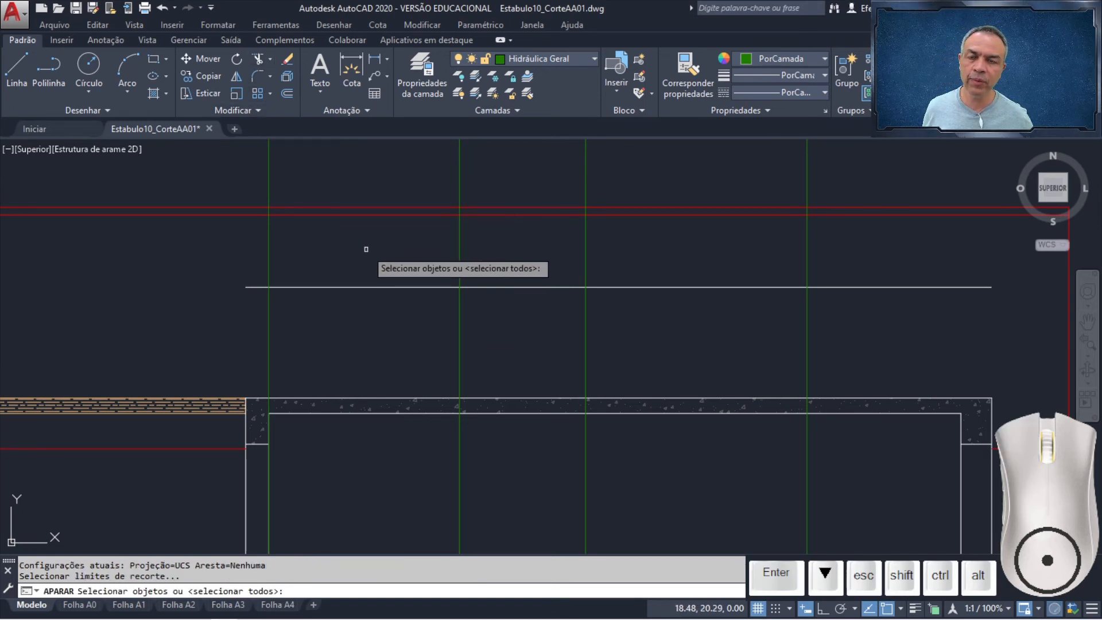
left_click(385, 286)
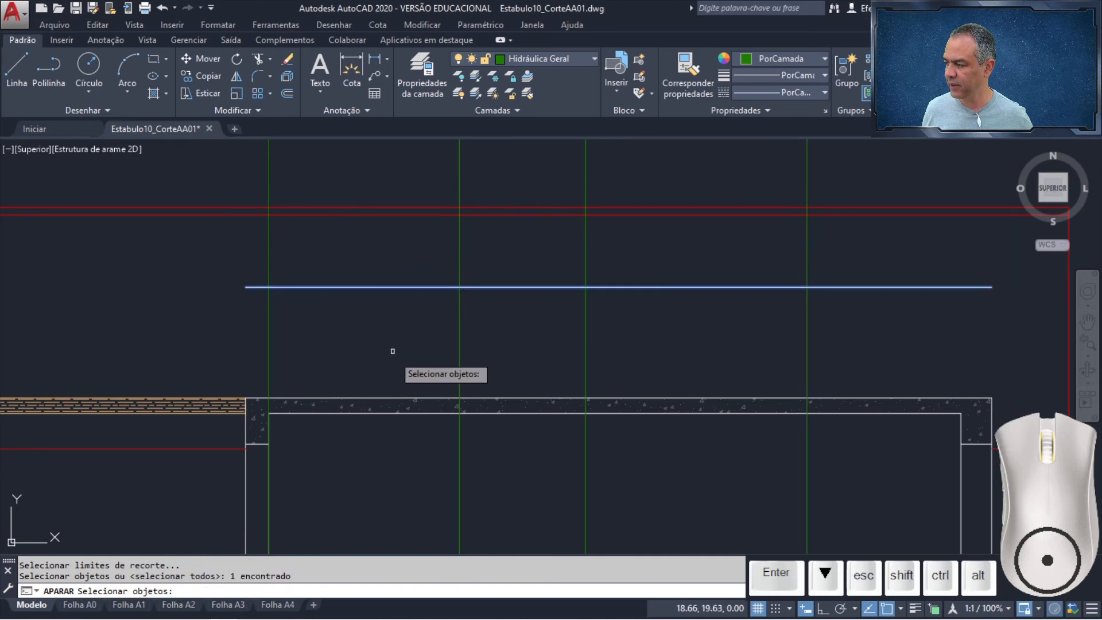
left_click(392, 398)
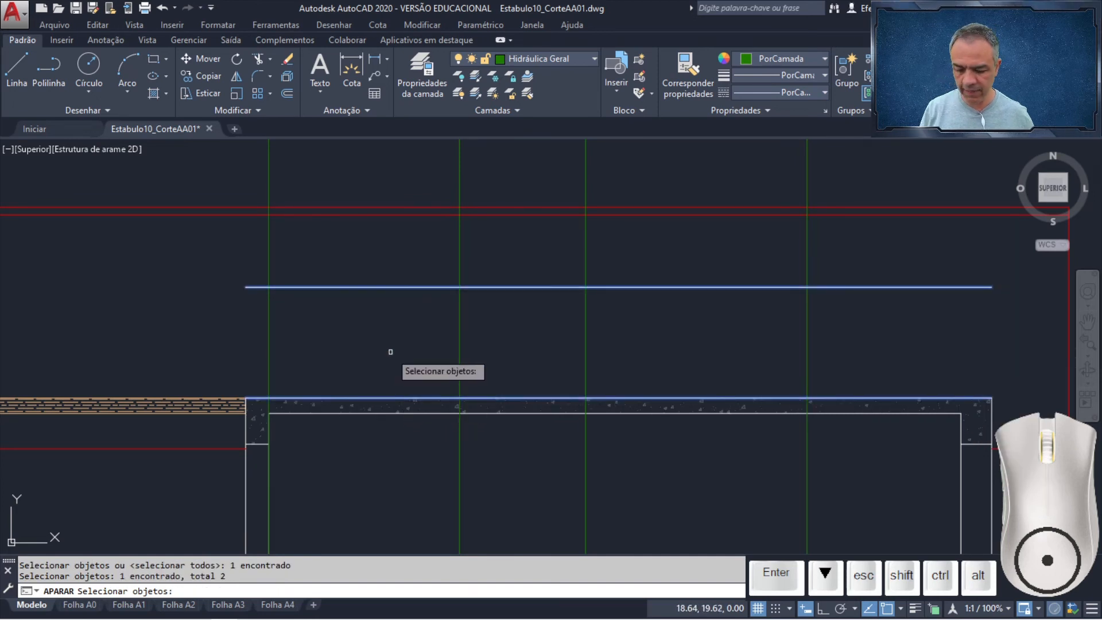
key("Return")
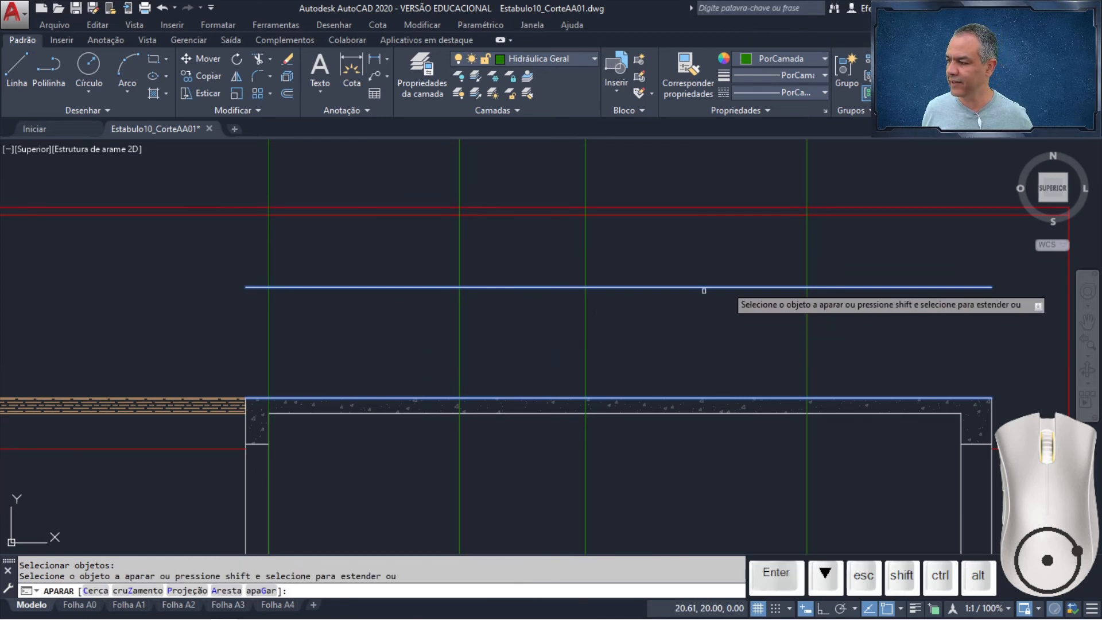
left_click(846, 241)
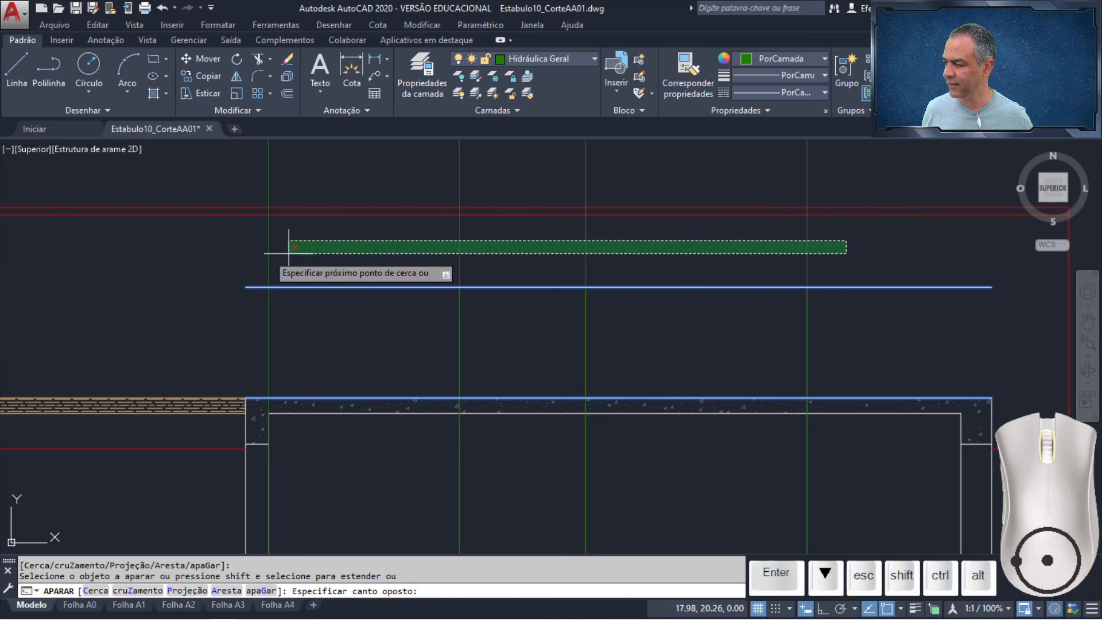
left_click(163, 247)
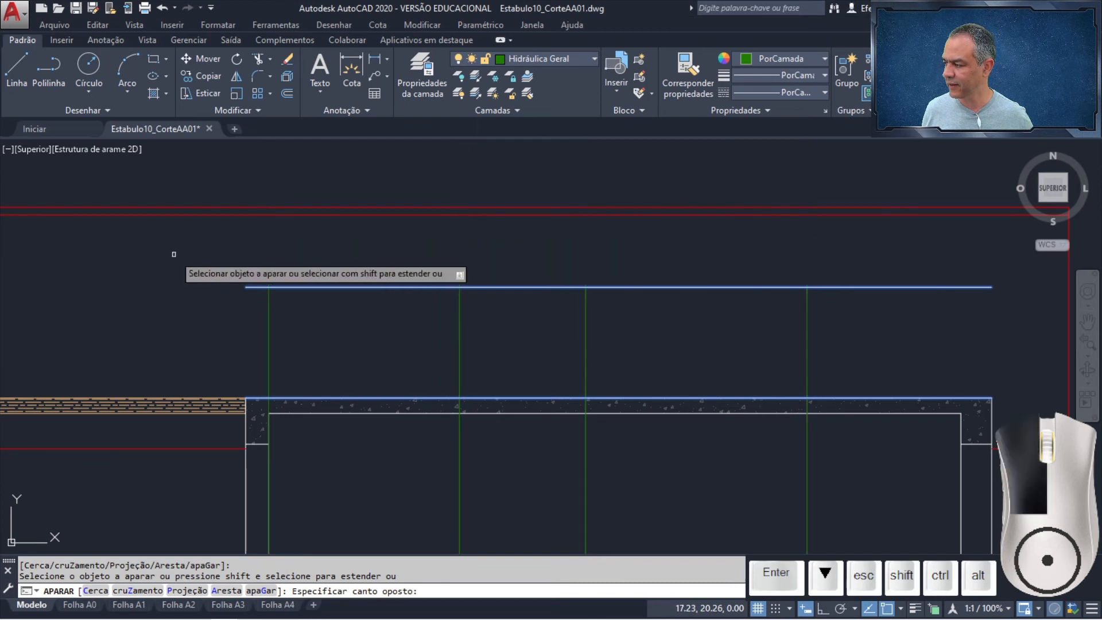
left_click(831, 482)
left_click(252, 482)
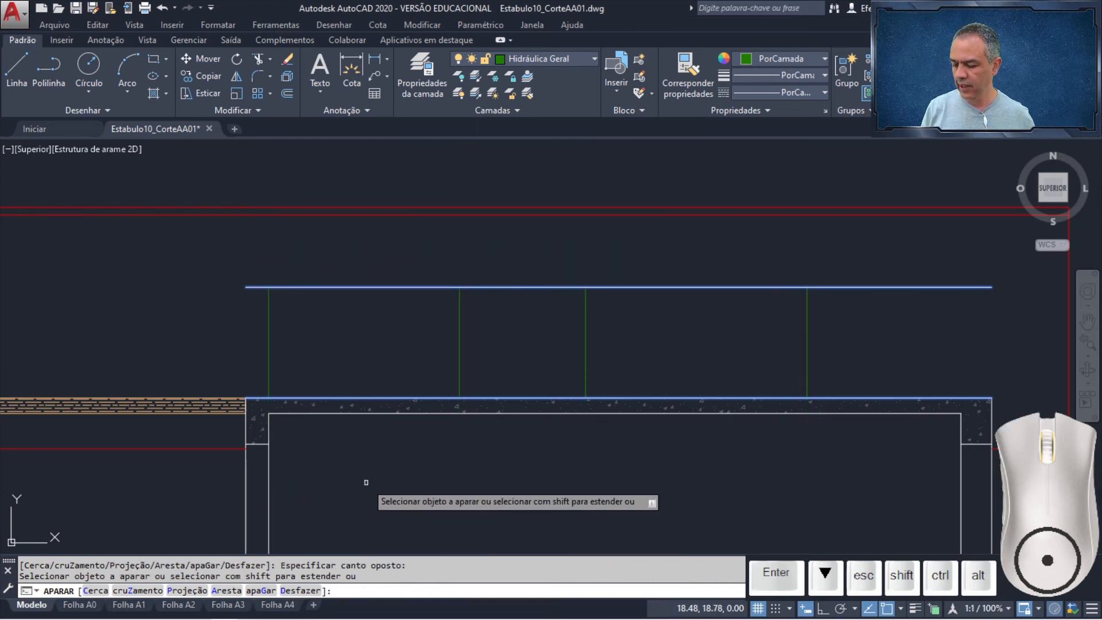
key("Return")
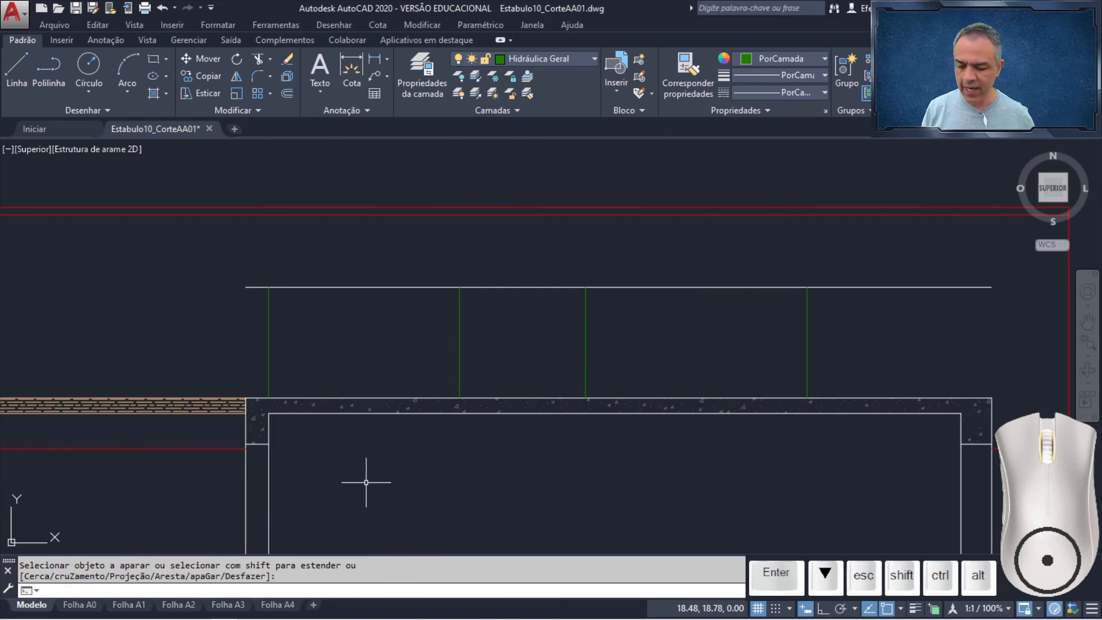
Trim the upper horizontal line to the width of the first tank and delete the leftover segment over the other tank lines.
key("Return")
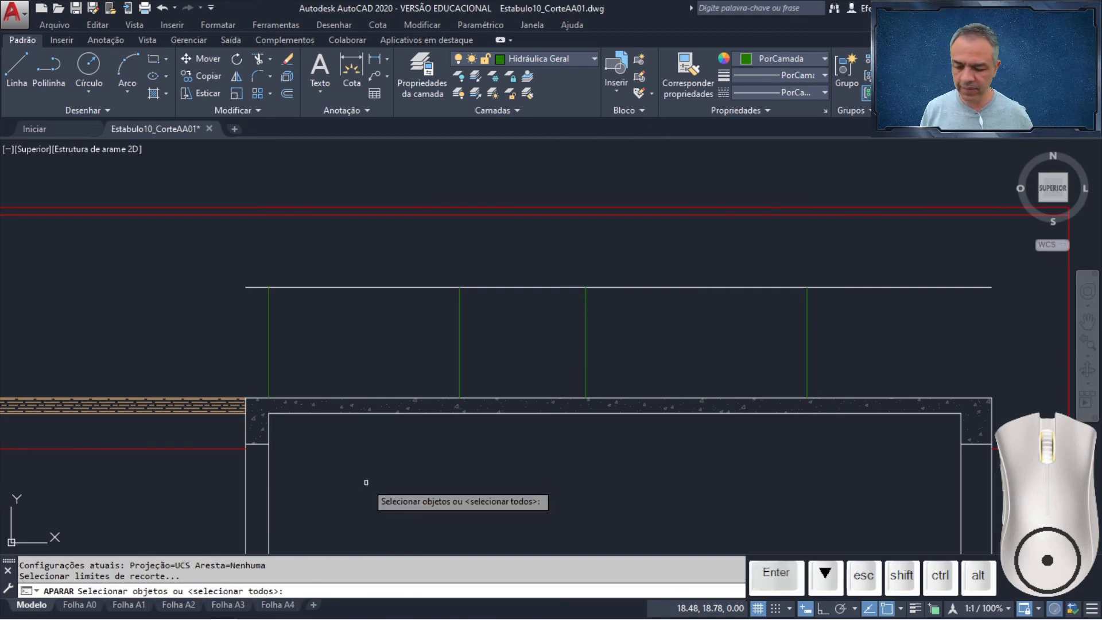
key("Return")
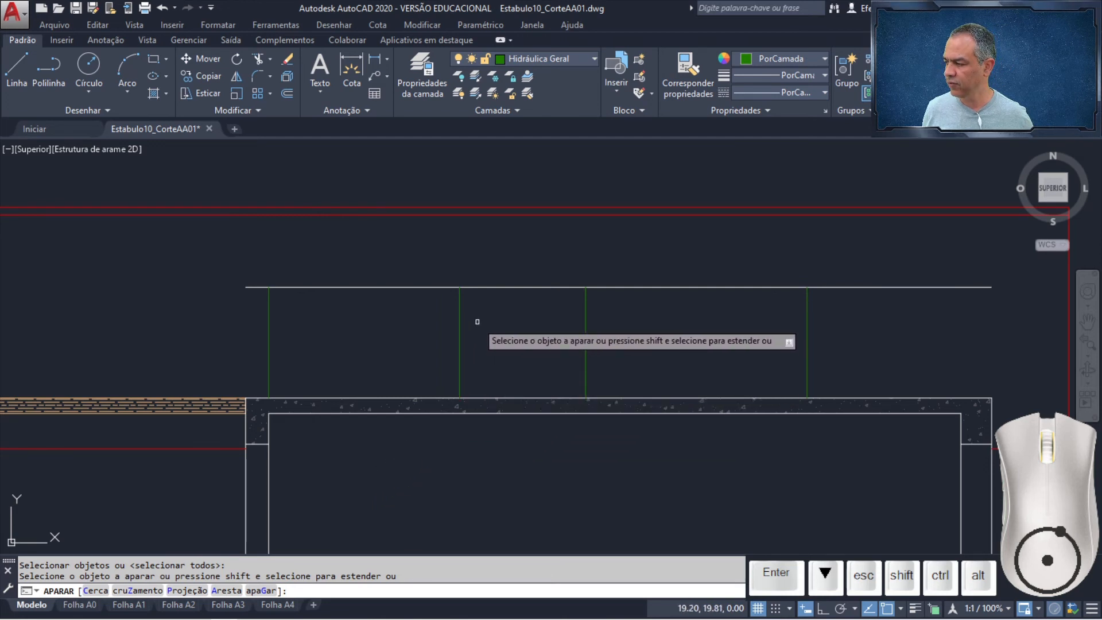
left_click(521, 247)
left_click(488, 315)
left_click(256, 260)
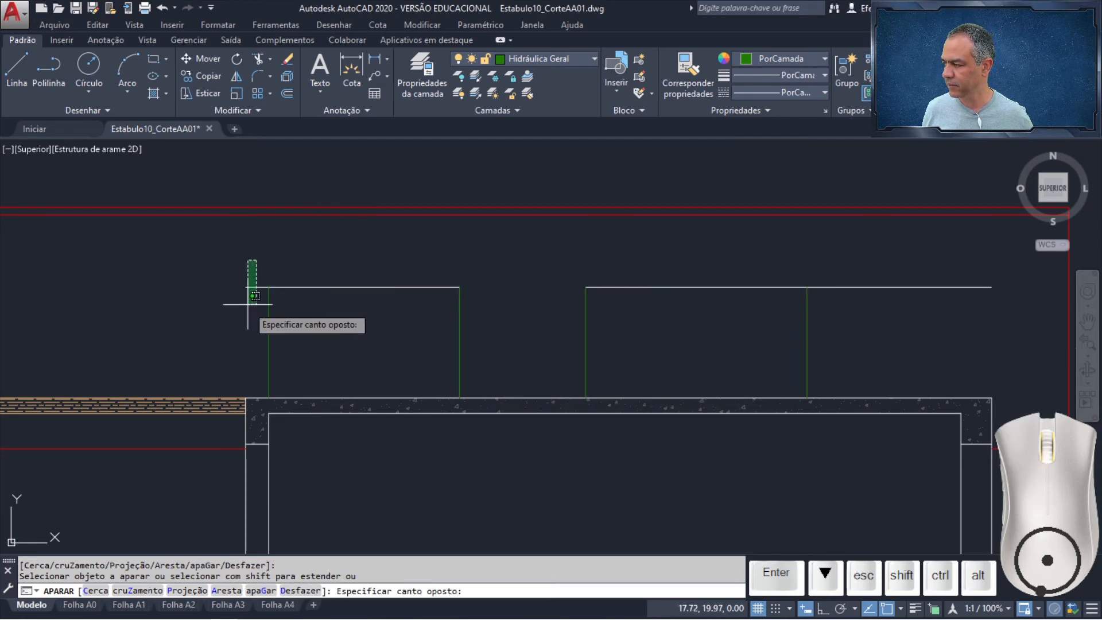
left_click(248, 304)
key("Return")
left_click(627, 288)
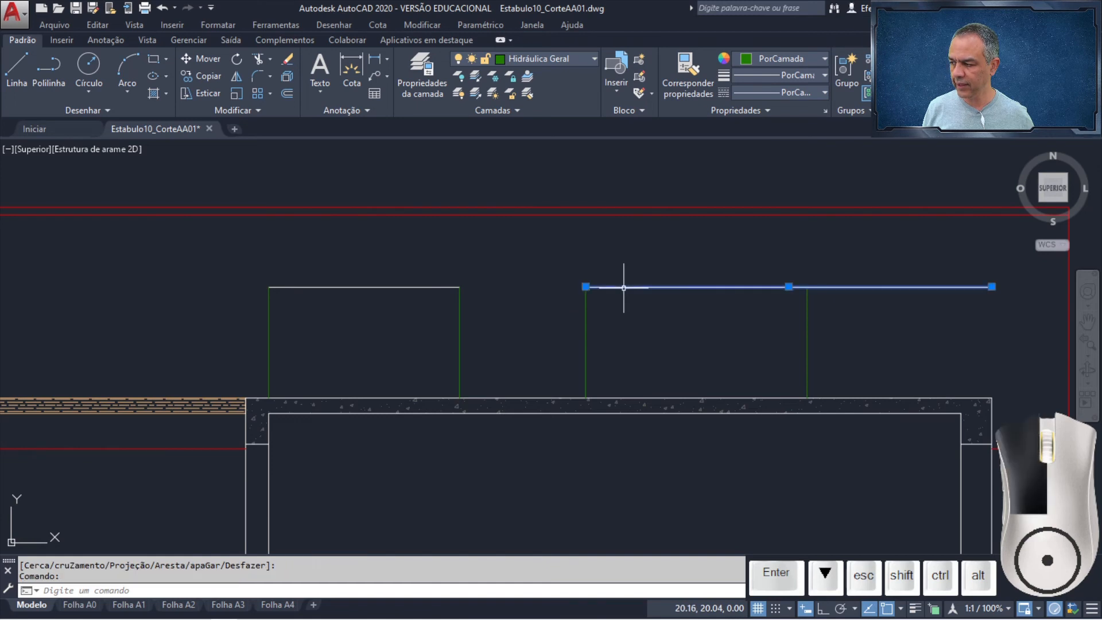
key("Delete")
Offset the first tank's top line downward by 0.05 to form the lid.
scroll(387, 339, "up", 4)
middle_click_drag(386, 335, 555, 346)
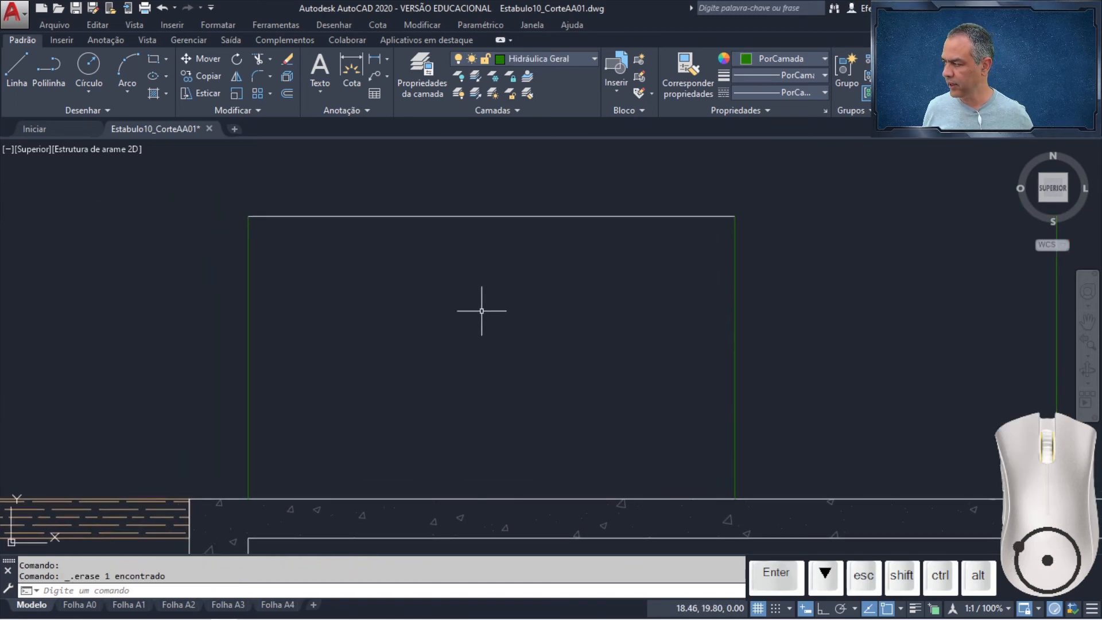
left_click(288, 91)
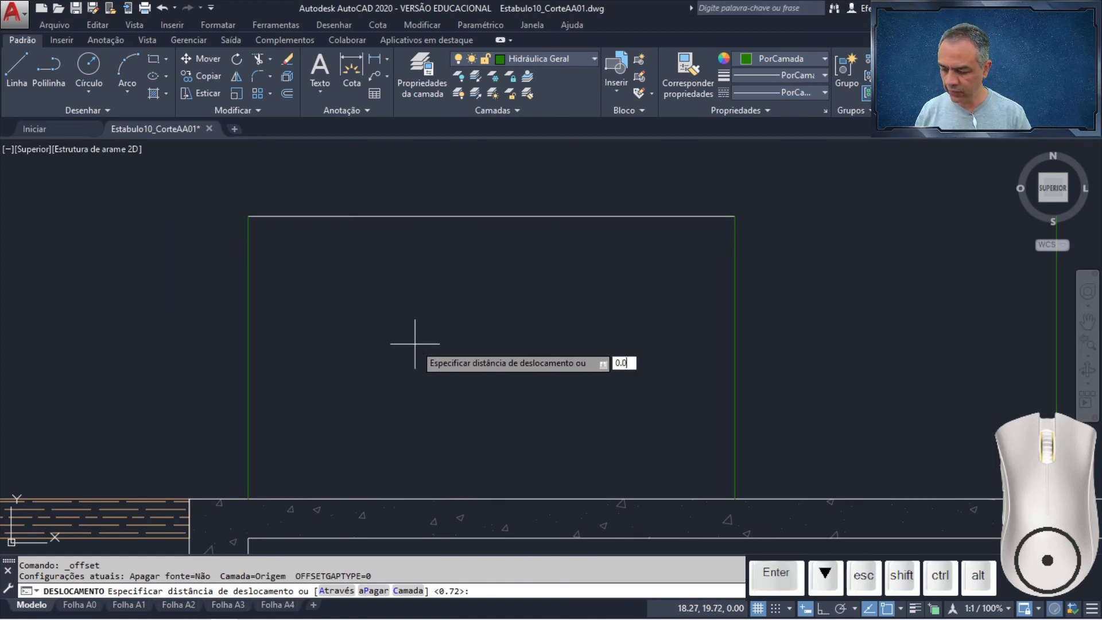
key("Return")
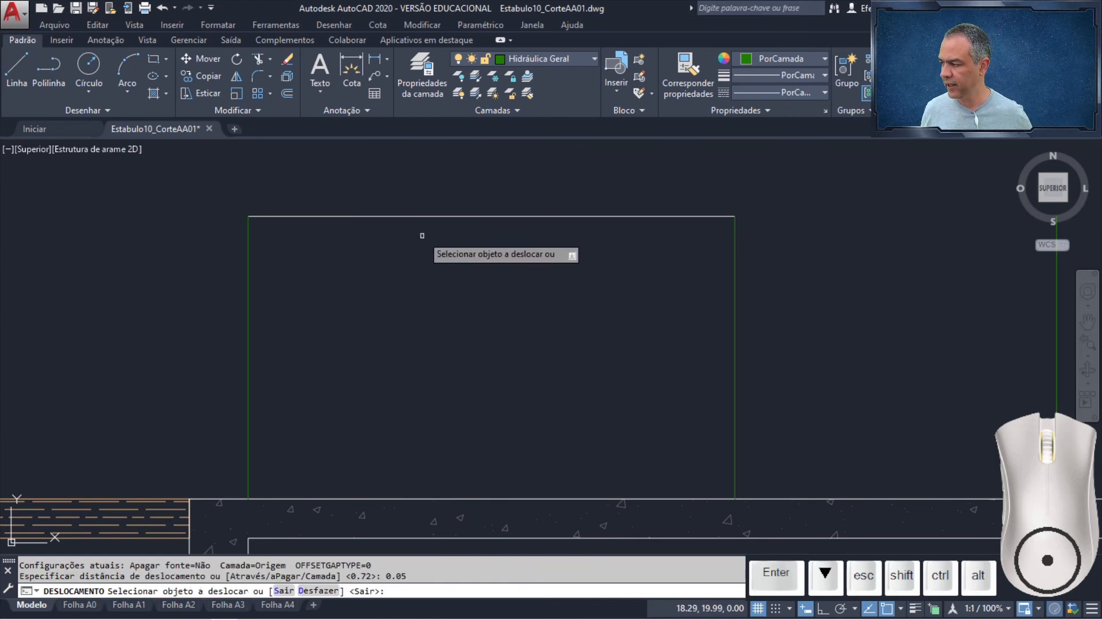
left_click(427, 216)
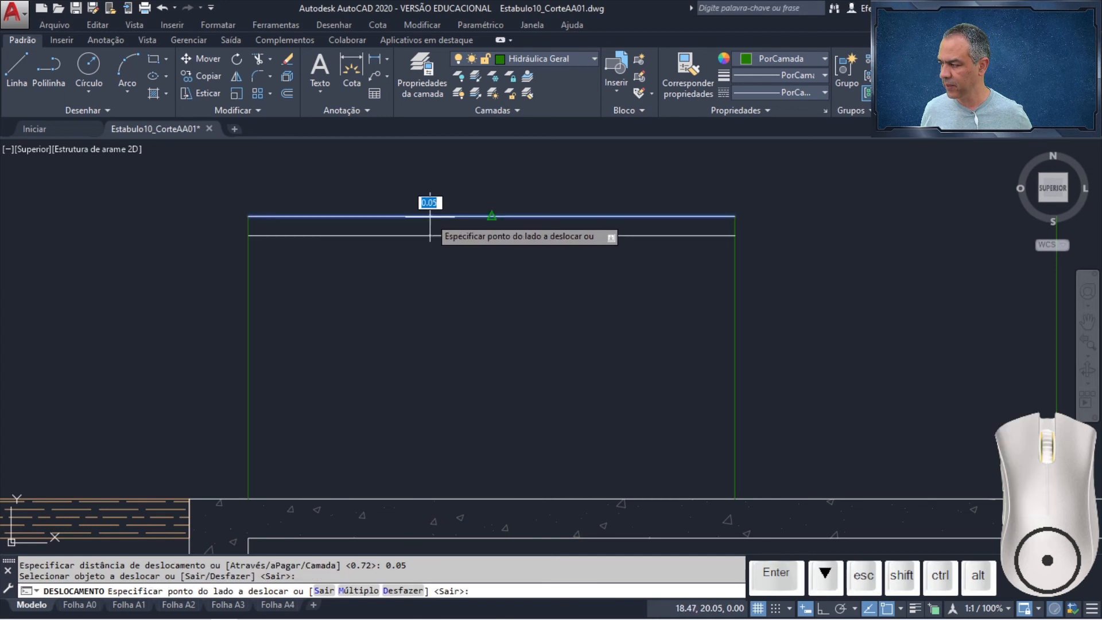
left_click(434, 267)
key("Return")
Offset both vertical side lines of the first tank inward by 0.1.
key("Return")
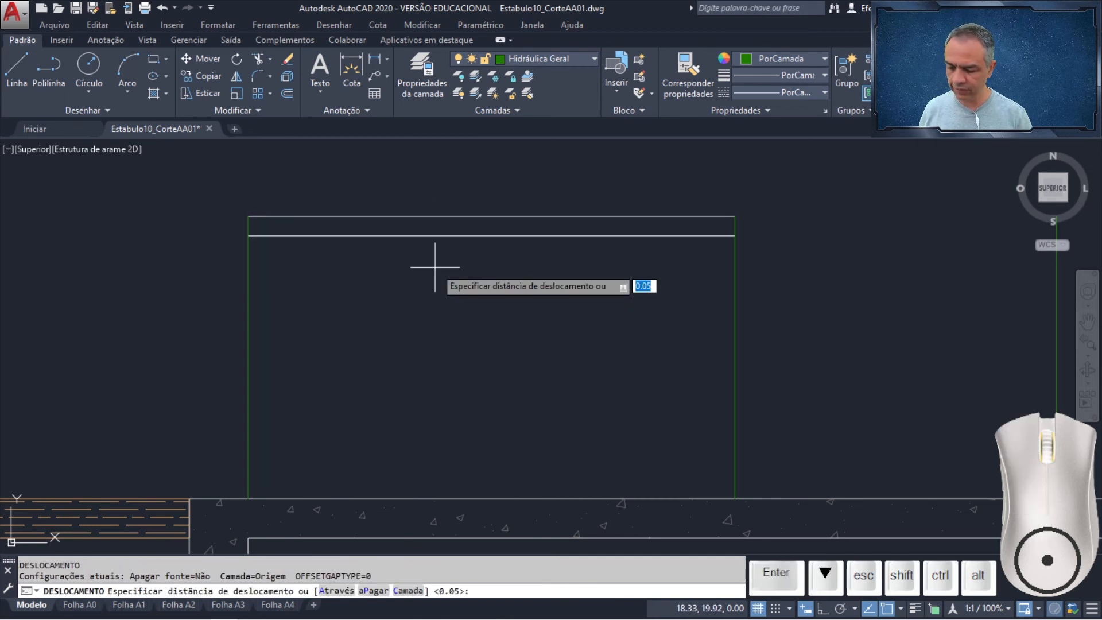
key("Return")
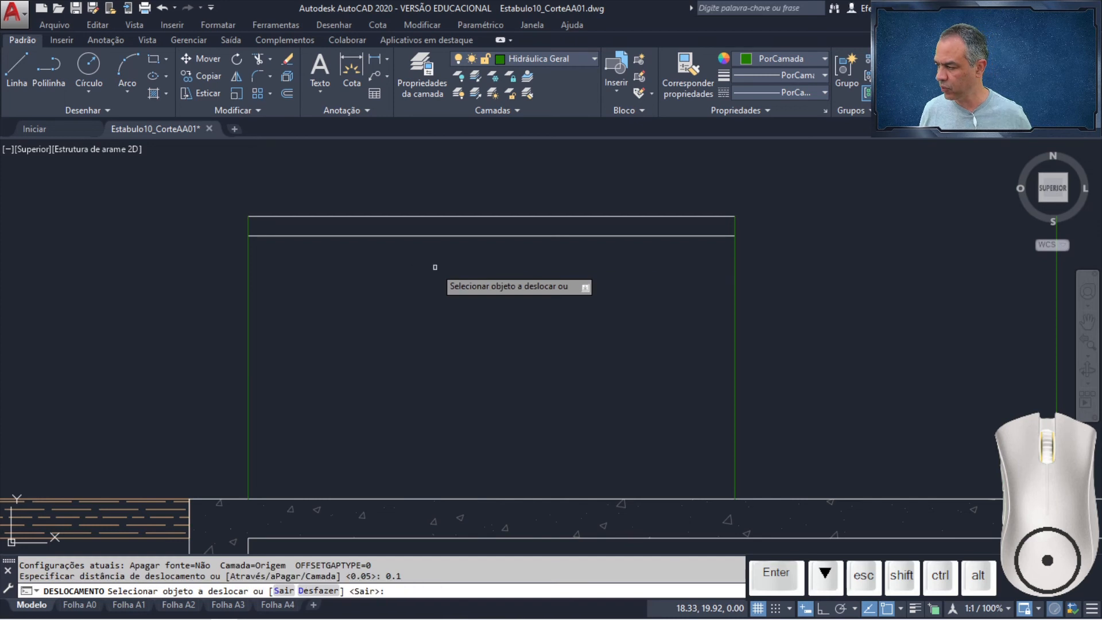
left_click(248, 337)
left_click(275, 336)
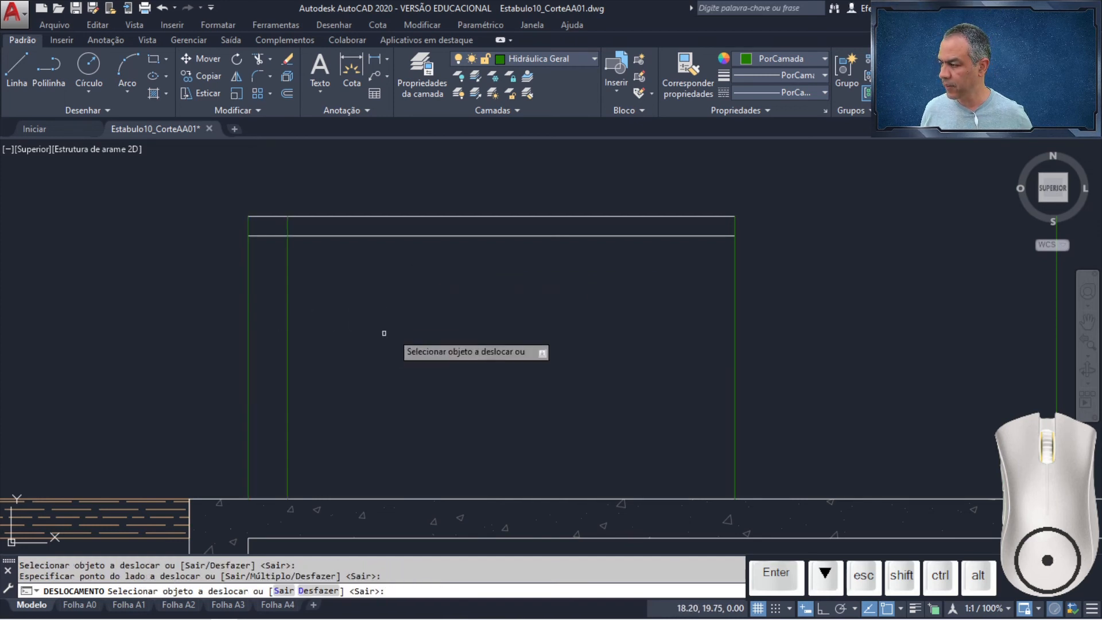
left_click(736, 349)
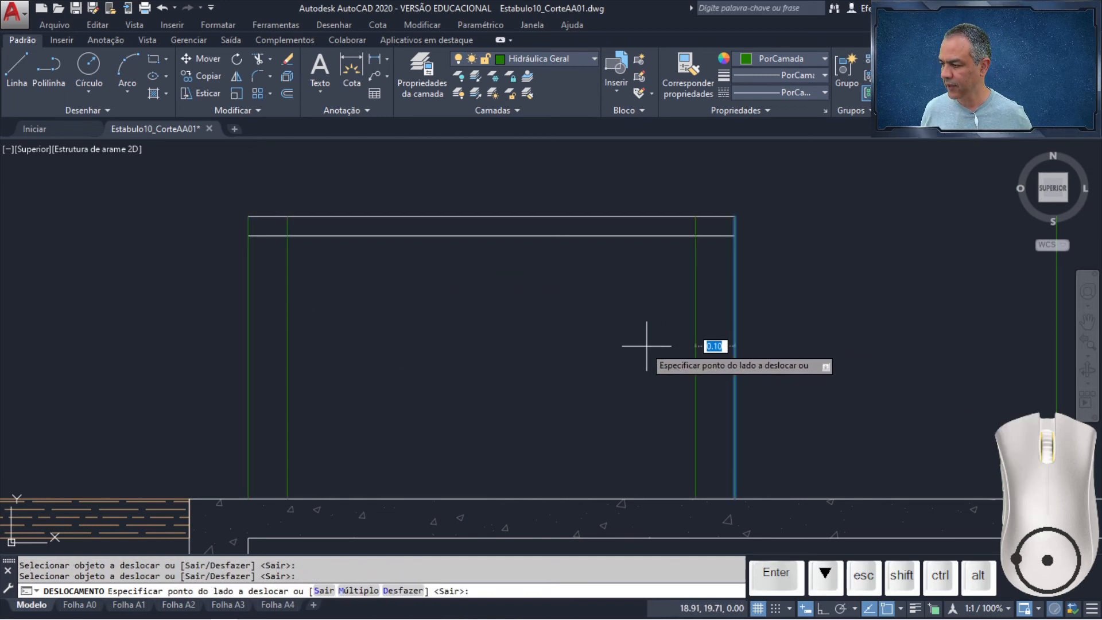
left_click(635, 344)
key("Return")
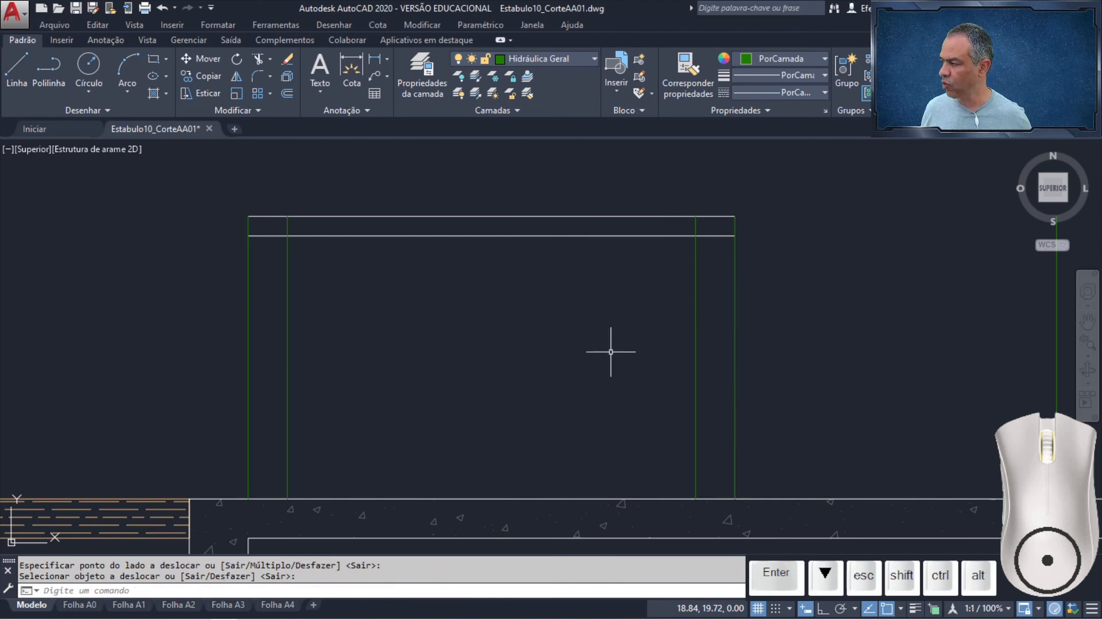
Draw the two slanted tank walls from the outer ends of the lid's lower line to the feet of the inner offset lines.
left_click(31, 86)
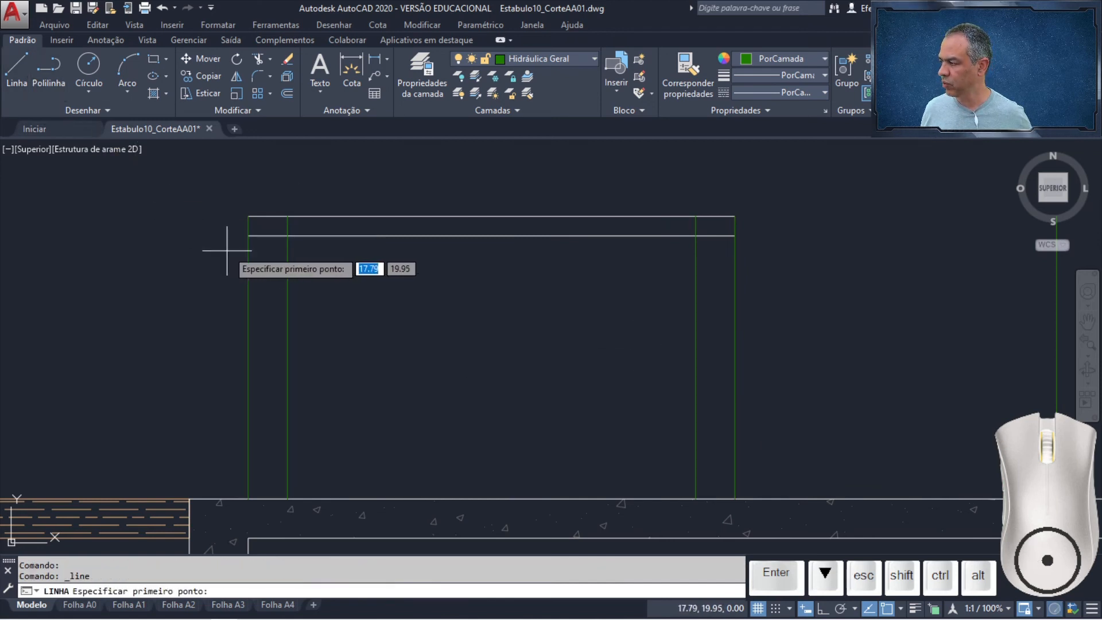
left_click(248, 236)
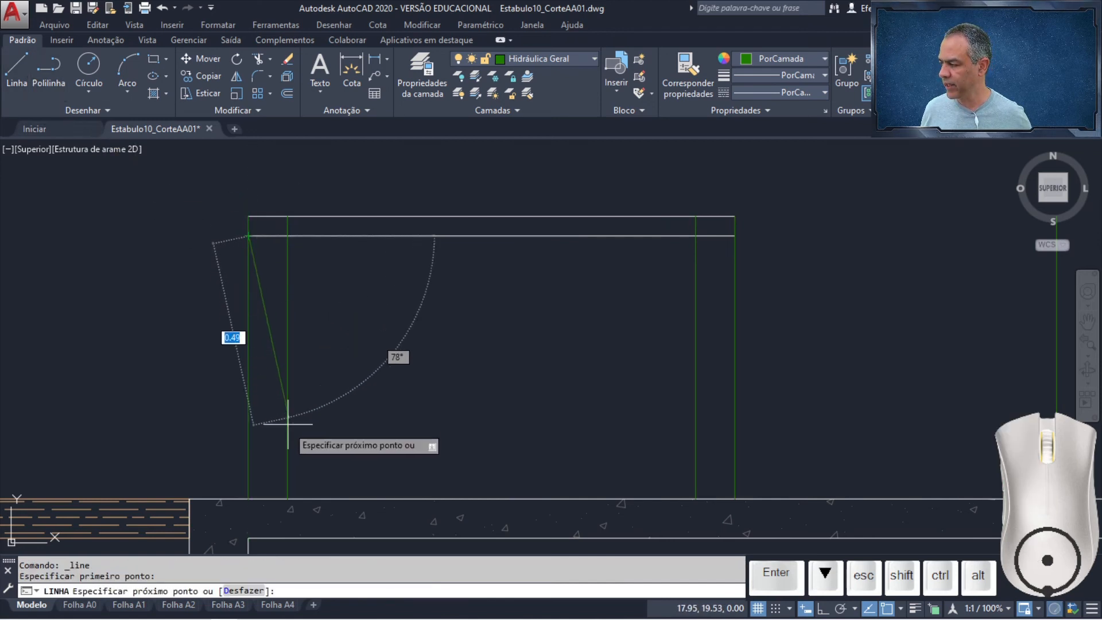
left_click(287, 498)
key("Return")
key("Return")
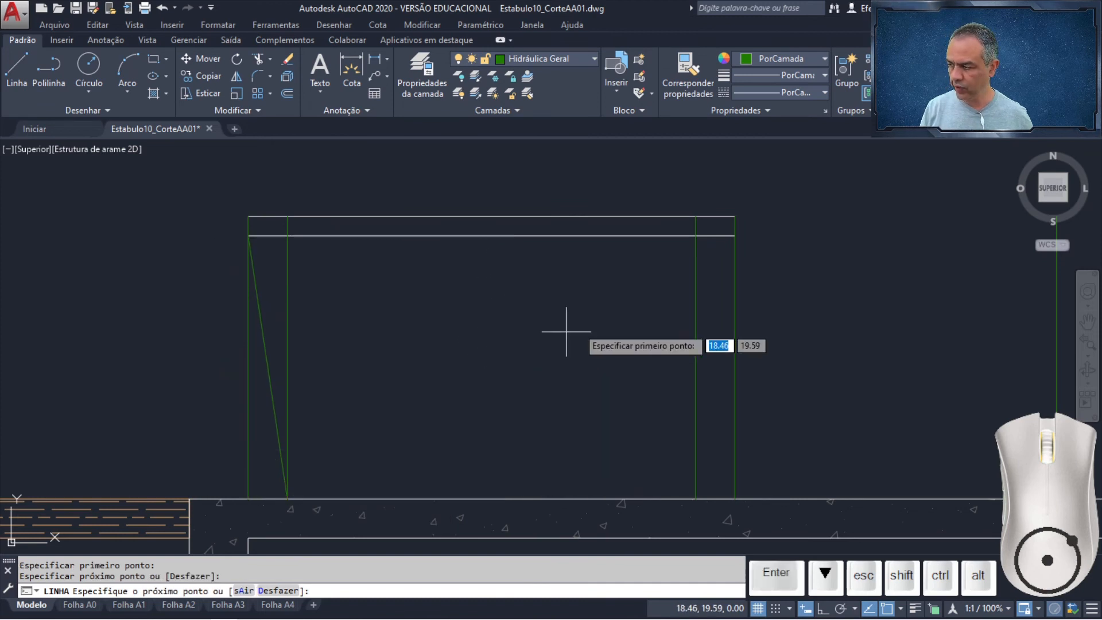
left_click(735, 236)
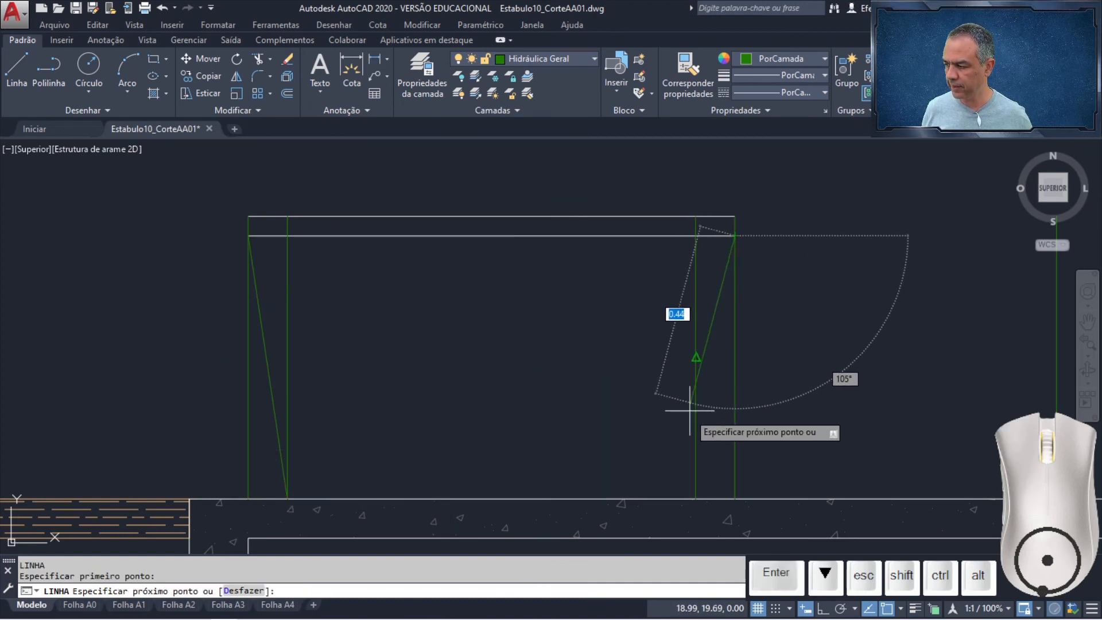
left_click(696, 498)
key("Return")
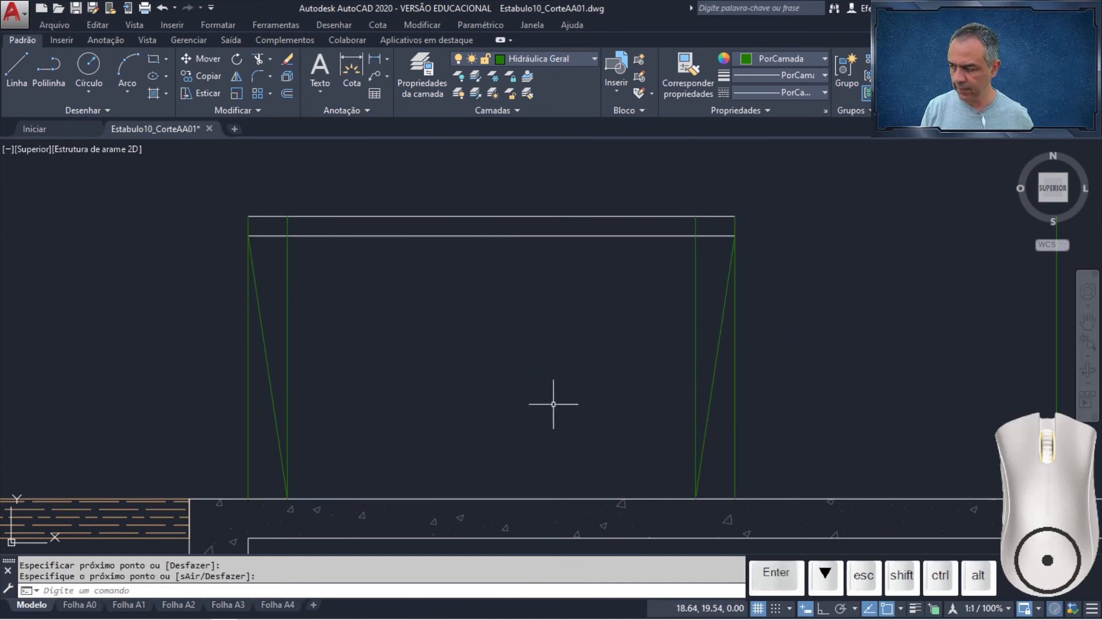
Trim the vertical lines below the lid on both sides, leaving only the slanted tank walls.
left_click(260, 59)
key("Return")
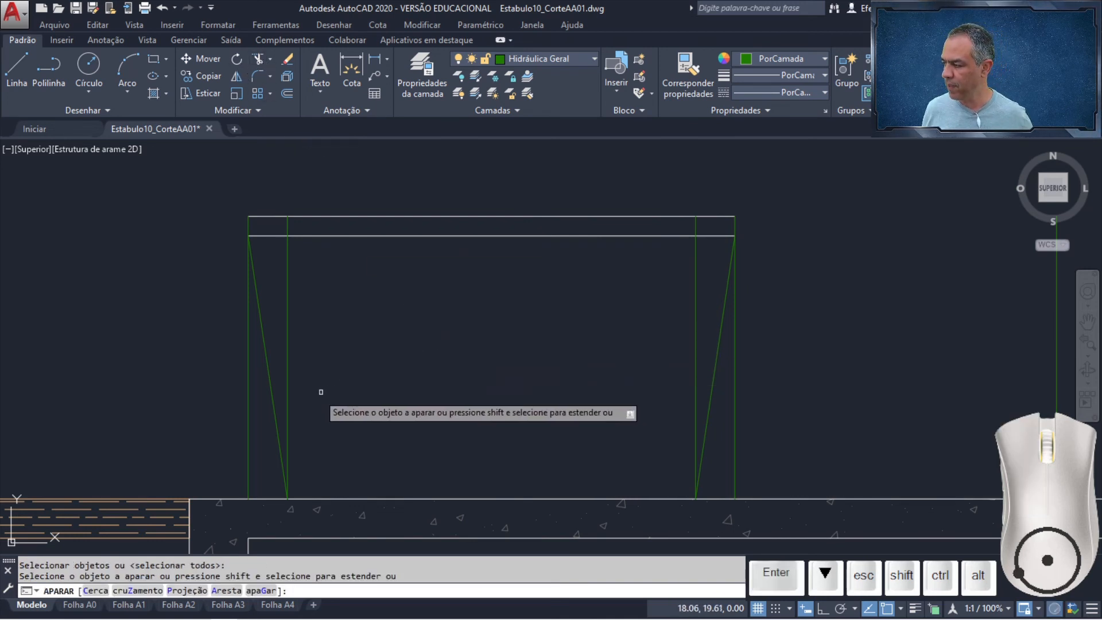
left_click(286, 376)
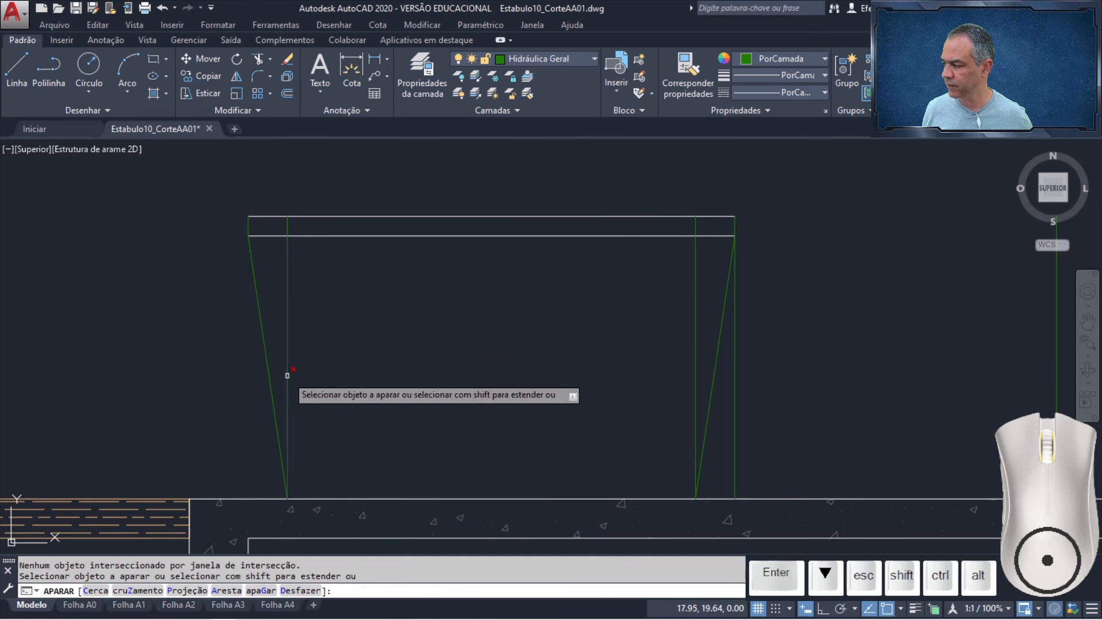
left_click(696, 347)
left_click(737, 366)
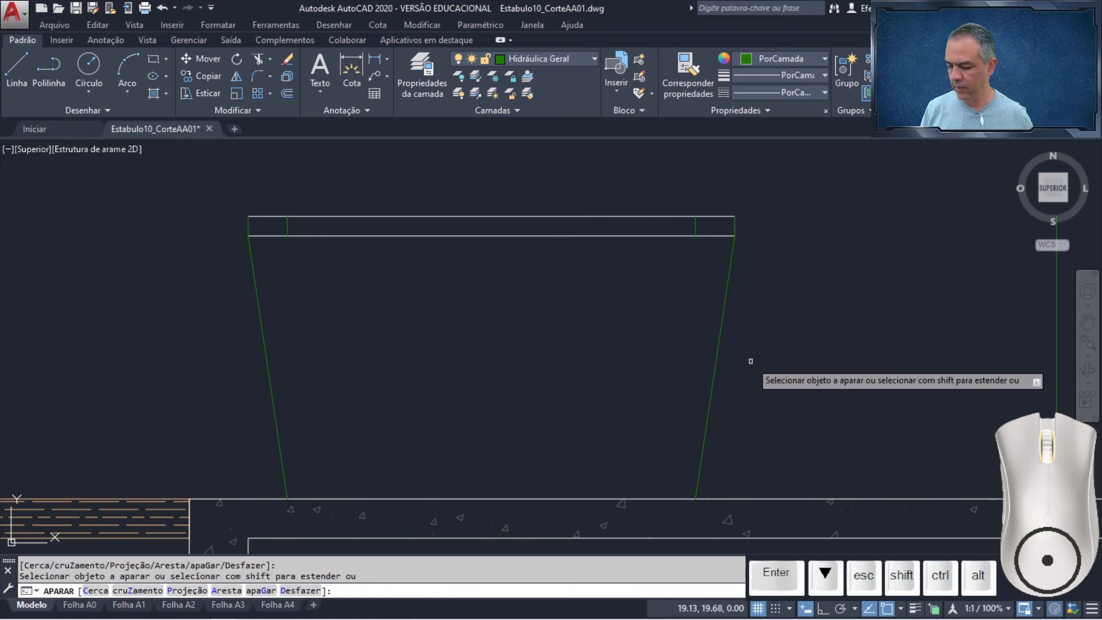
key("Return")
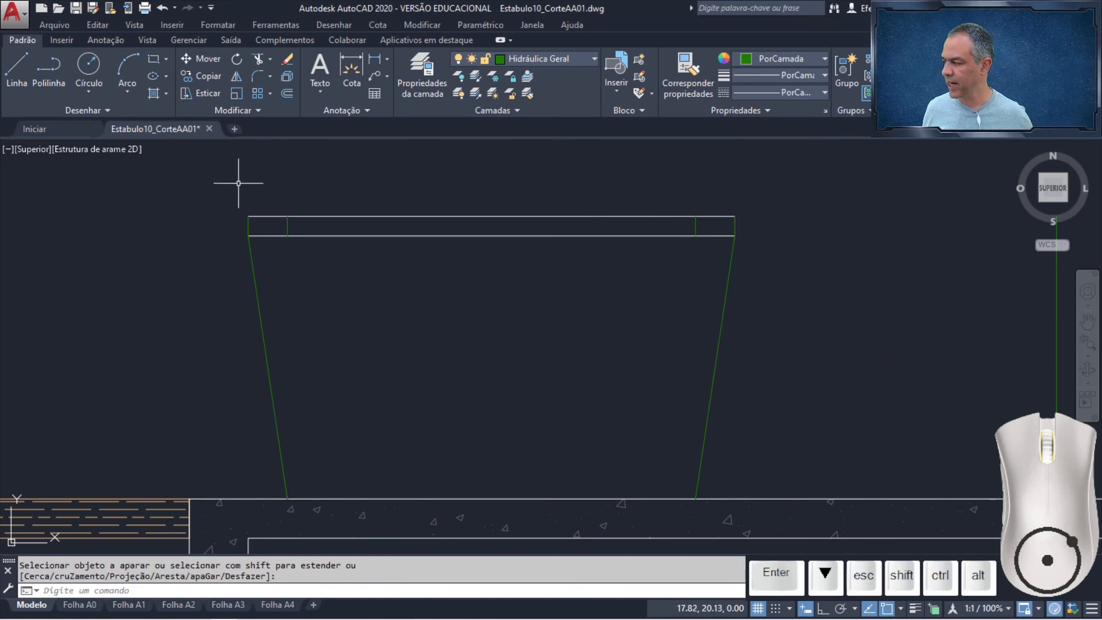
Delete the two leftover short vertical offset lines inside the first tank's lid.
left_click(262, 169)
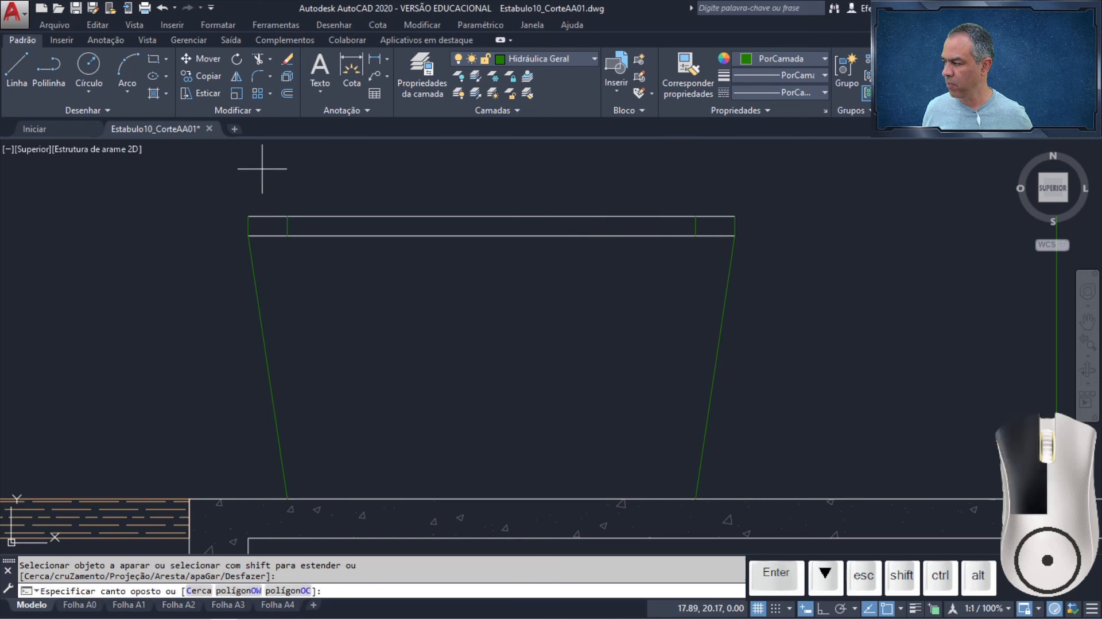
left_click(707, 272)
key("Delete")
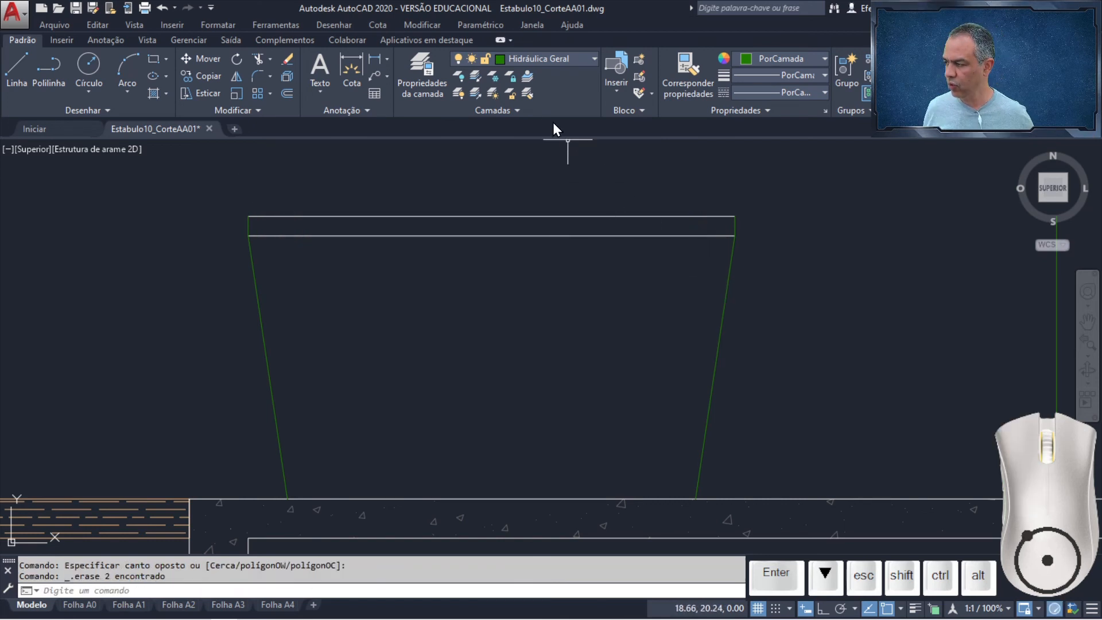
Match the lid's two horizontal lines to the layer of the slanted tank wall, Hidráulica Geral.
left_click(532, 95)
left_click(614, 163)
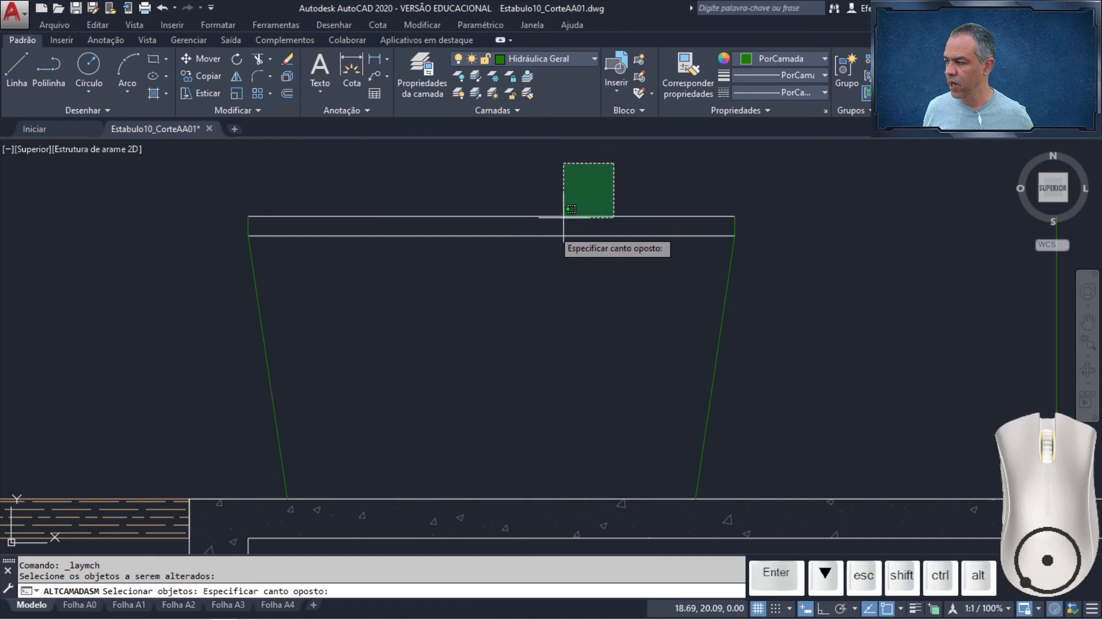
left_click(495, 303)
key("Return")
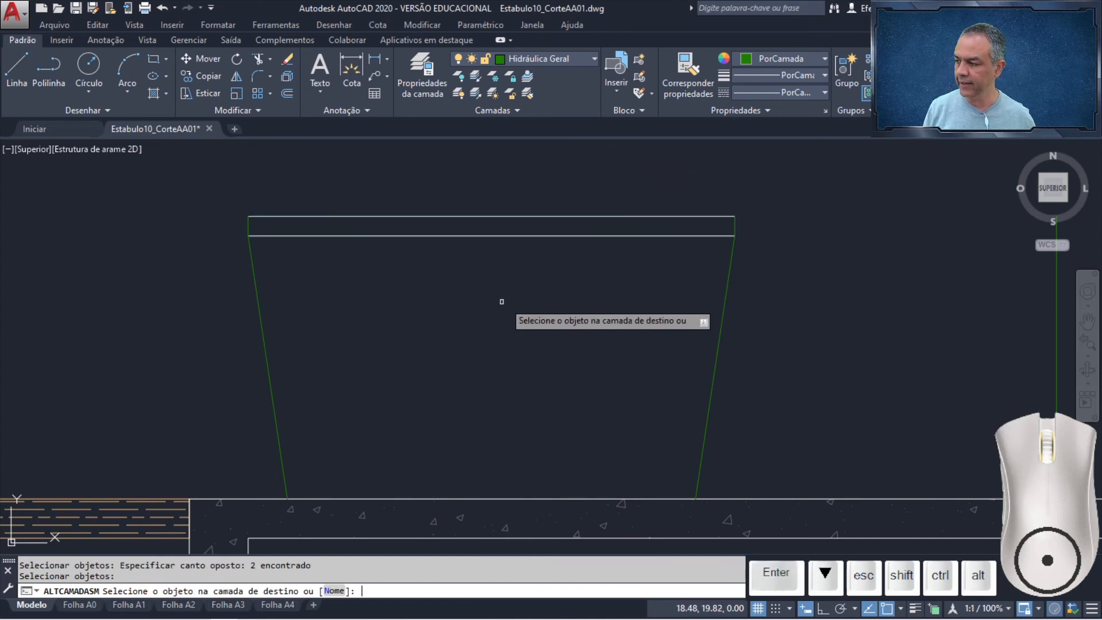
left_click(721, 325)
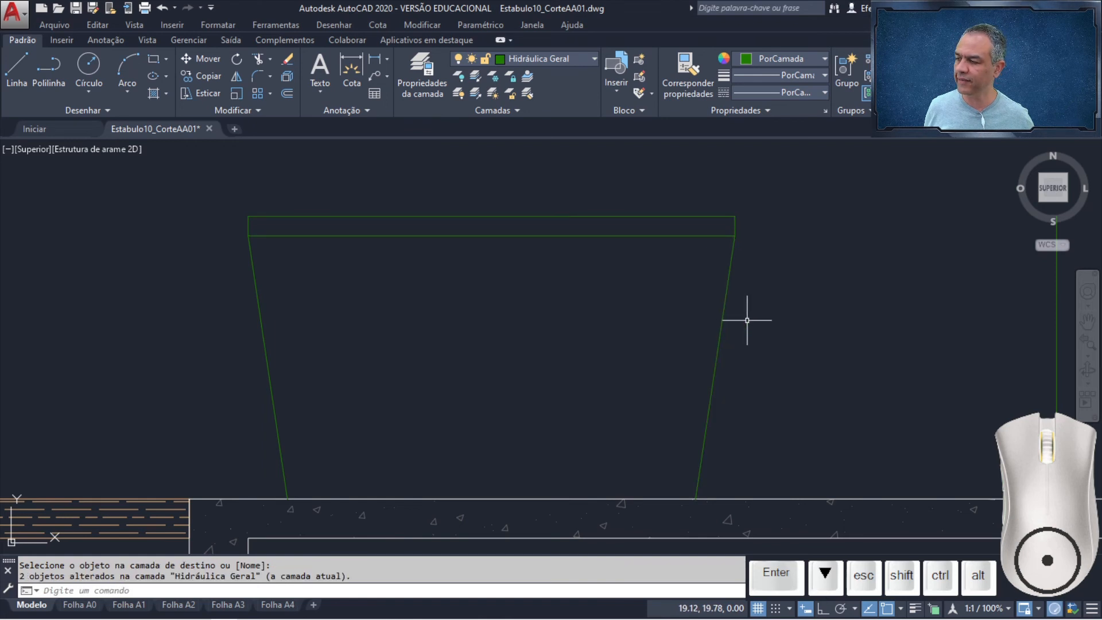
Copy the whole first tank from its bottom centre on the slab to the feet of the two vertical centre lines.
scroll(746, 319, "down", 4)
mouse_move(746, 313)
middle_mouse_down()
mouse_move(706, 290)
mouse_move(517, 293)
mouse_move(473, 267)
middle_mouse_up()
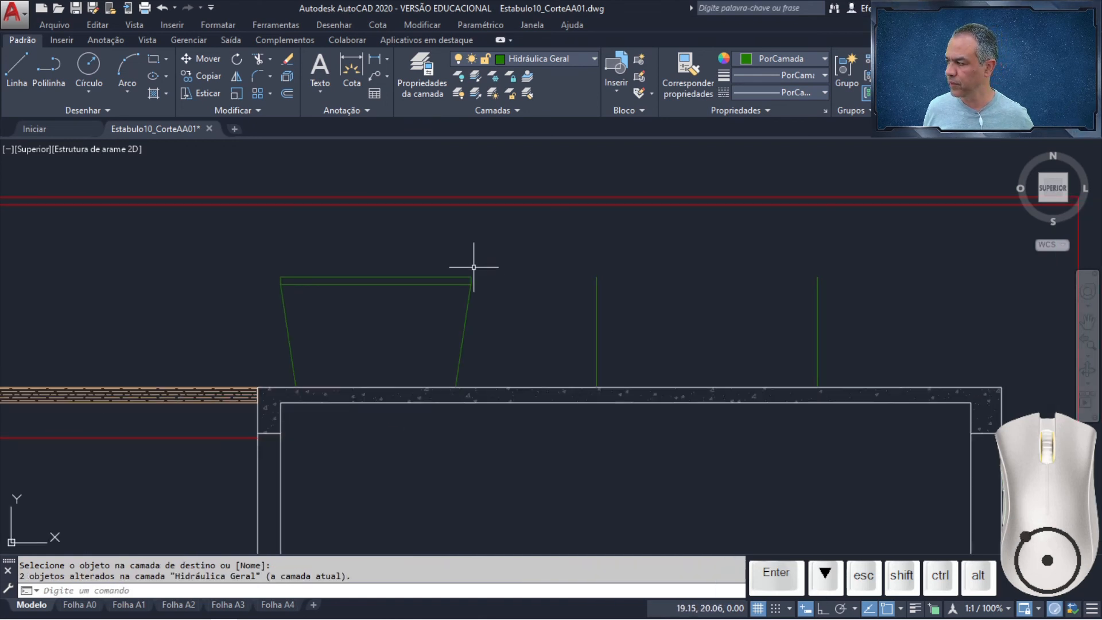
left_click(202, 75)
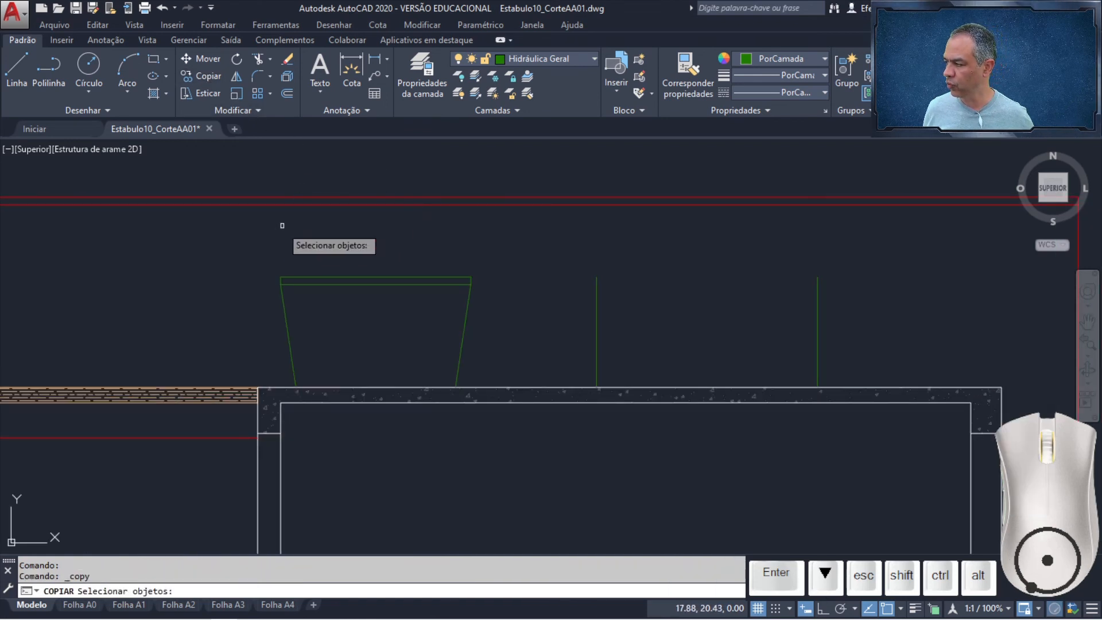
left_click(268, 250)
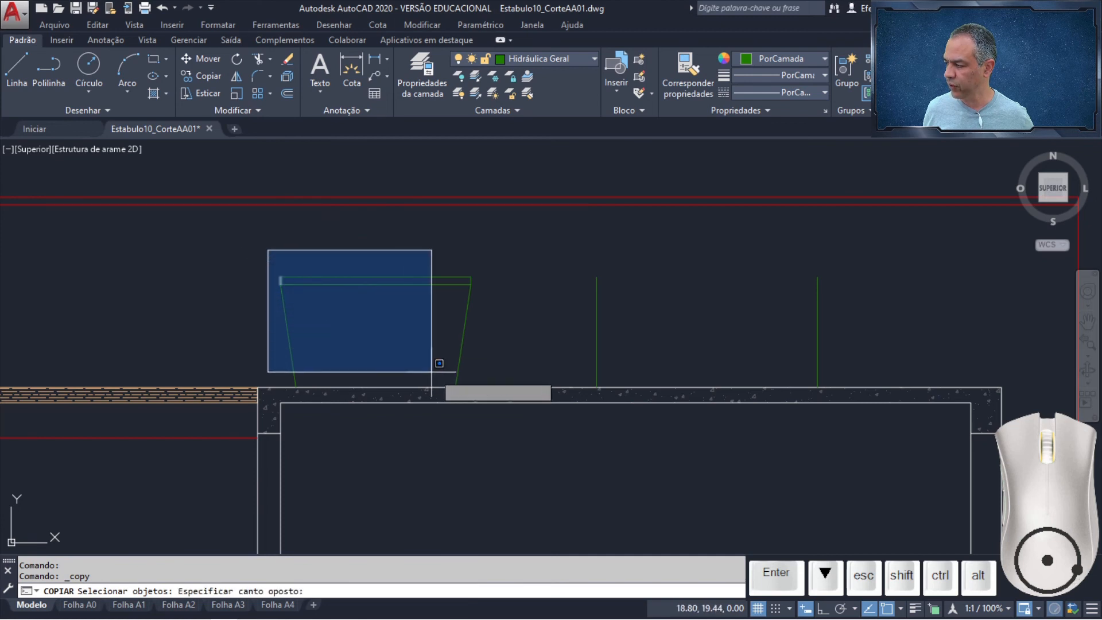
left_click(508, 388)
key("Return")
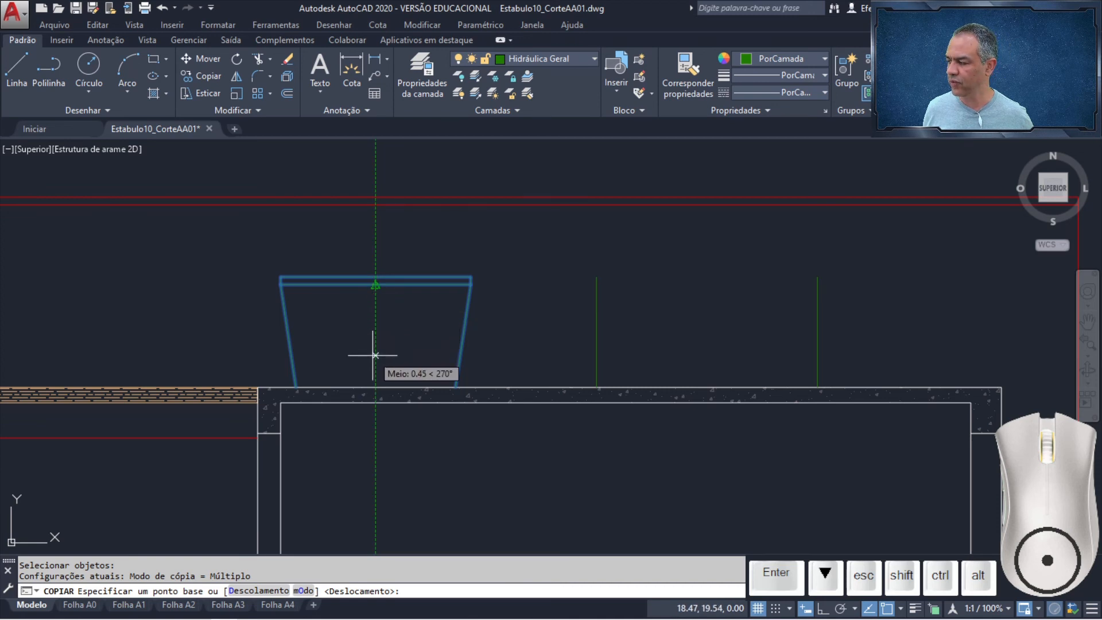
left_click(376, 386)
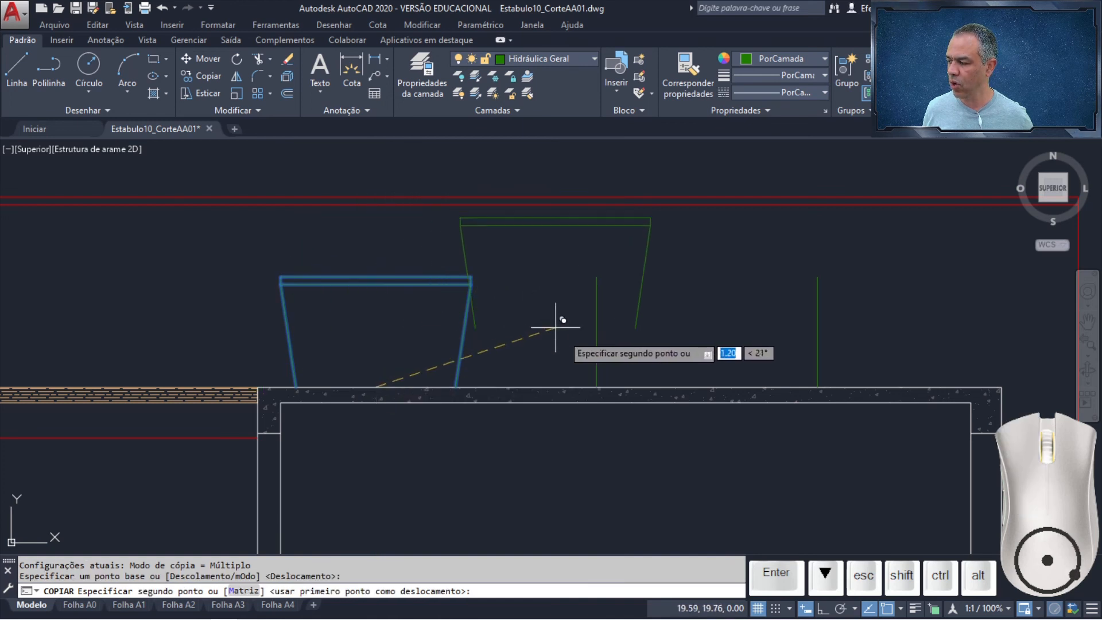
left_click(598, 379)
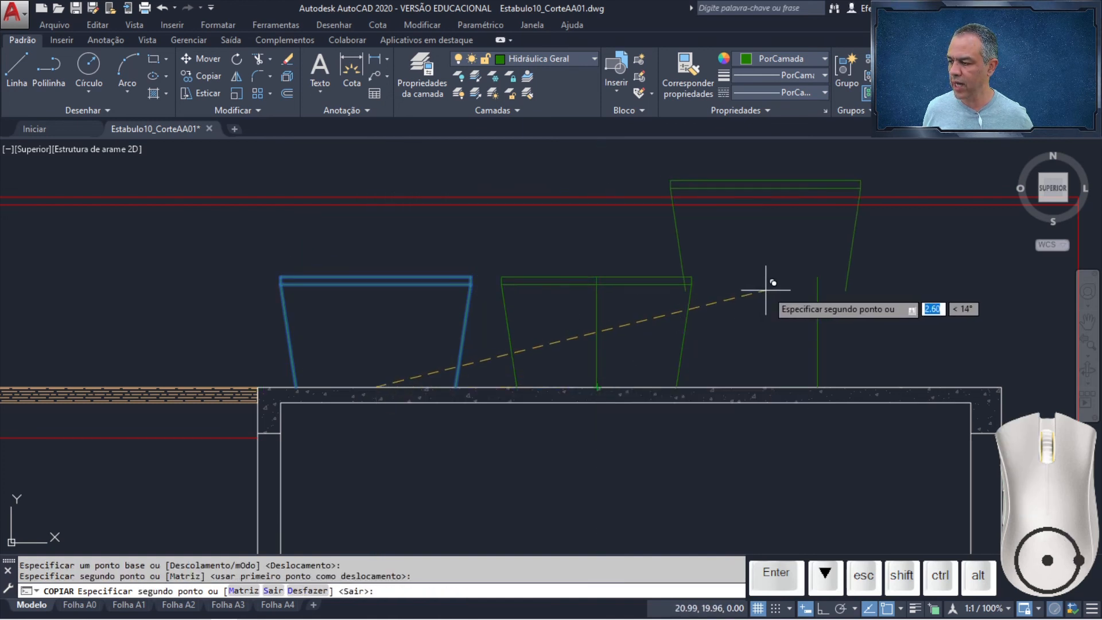
left_click(816, 377)
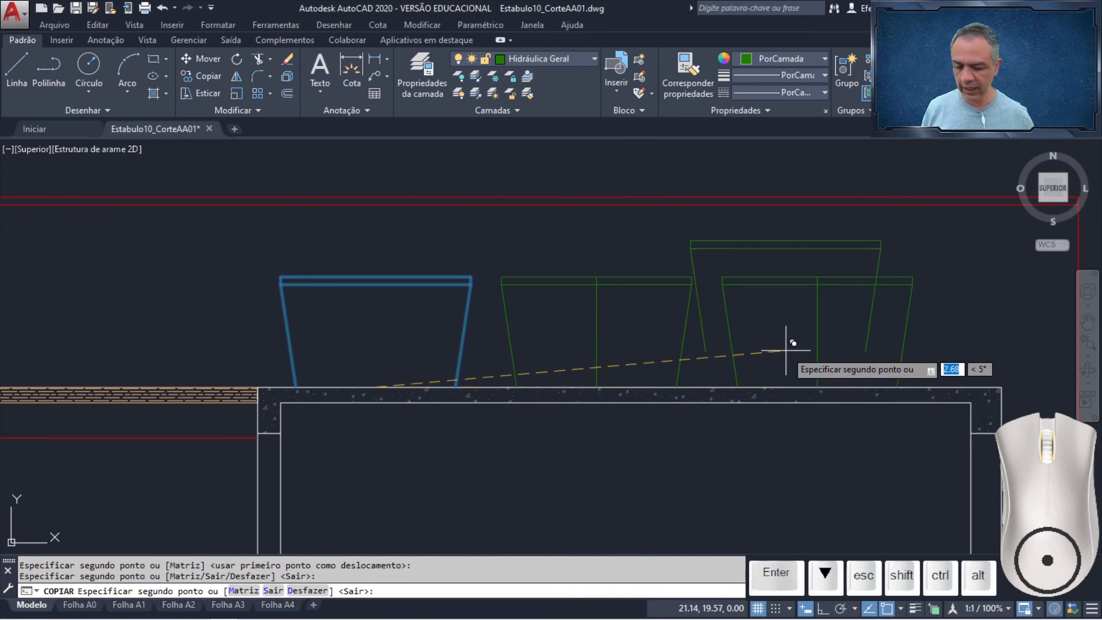
key("Return")
Delete the vertical centre lines running through the second and third tanks.
left_click(835, 318)
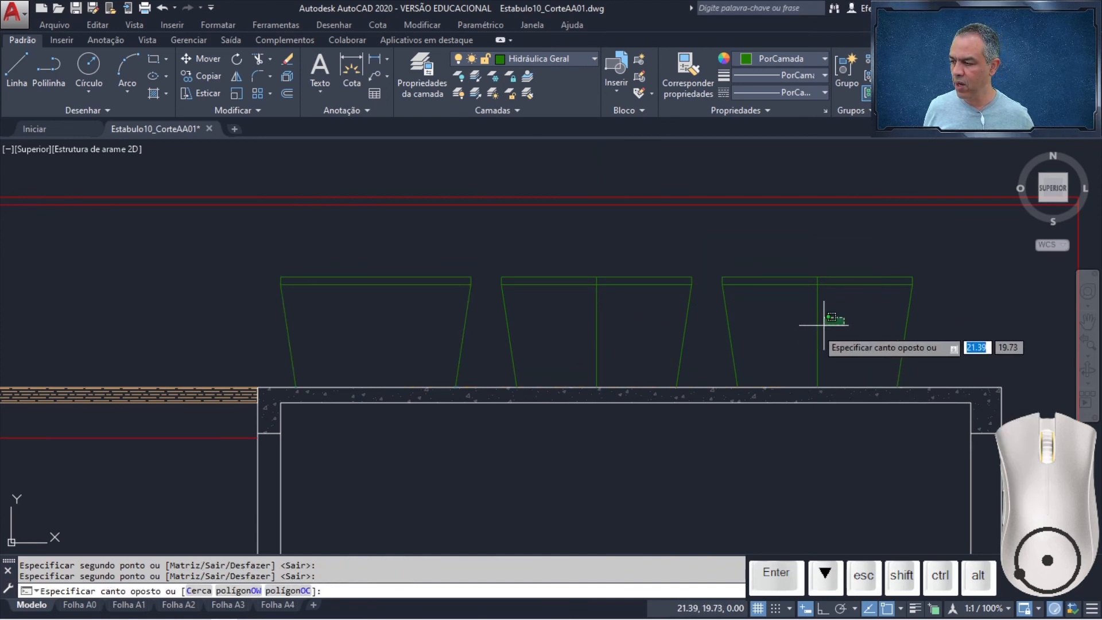
left_click(792, 333)
left_click(627, 333)
left_click(573, 343)
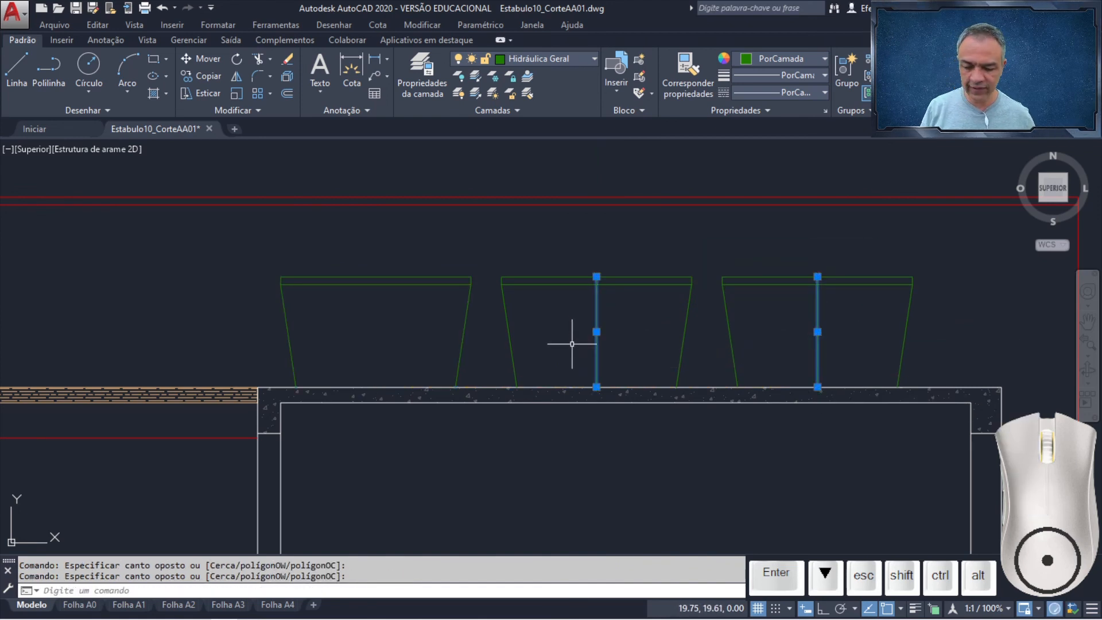
key("Delete")
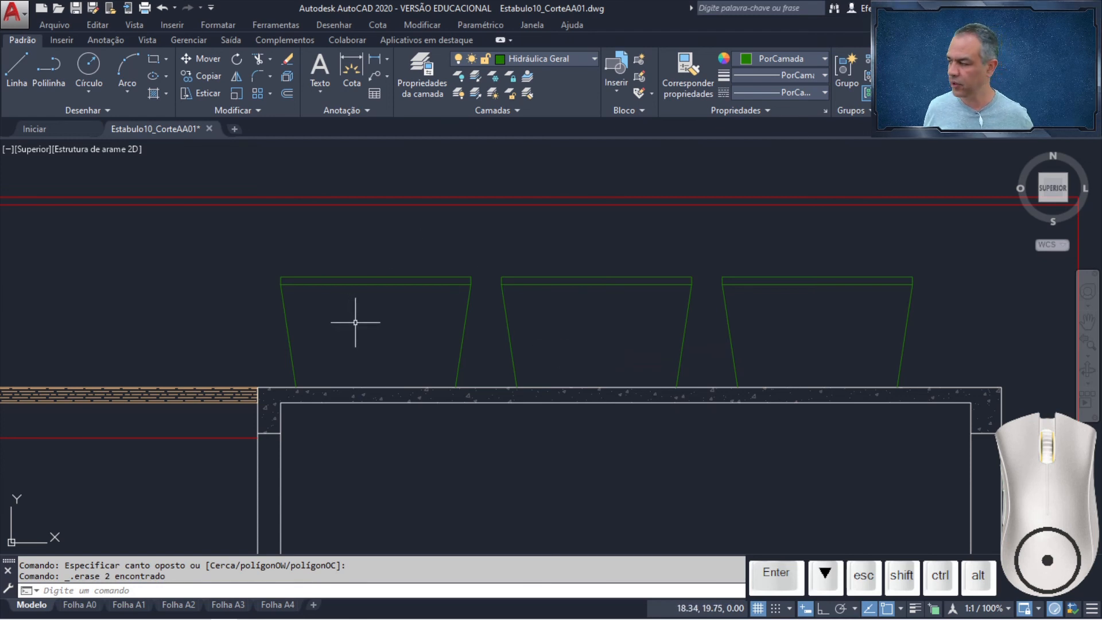
Offset both slanted walls of the first tank inward by 0.05.
scroll(355, 322, "up", 4)
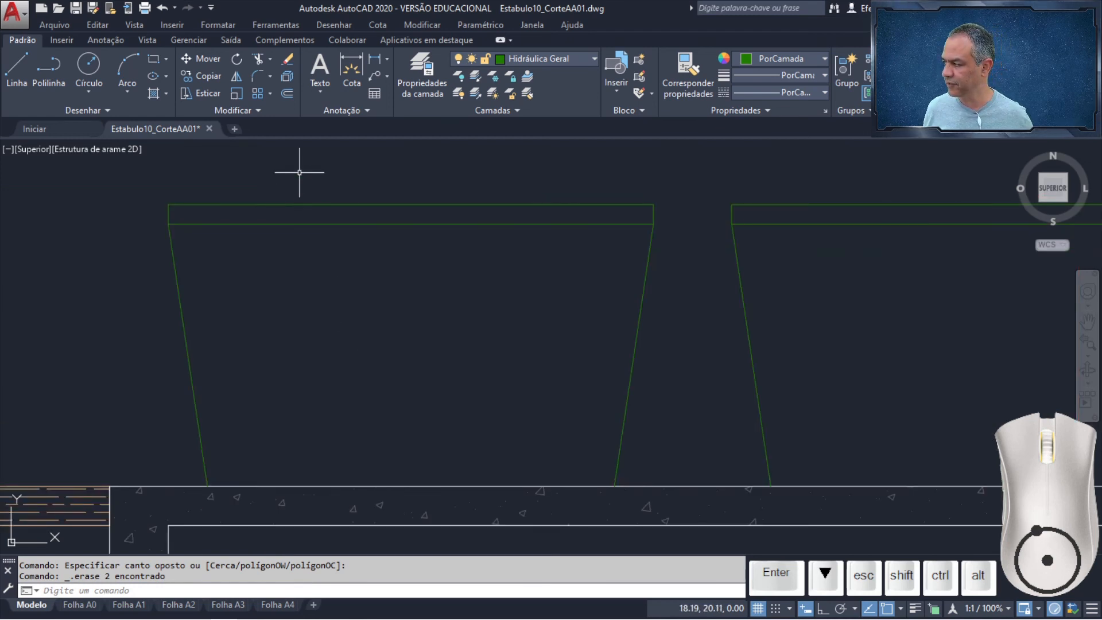
left_click(288, 94)
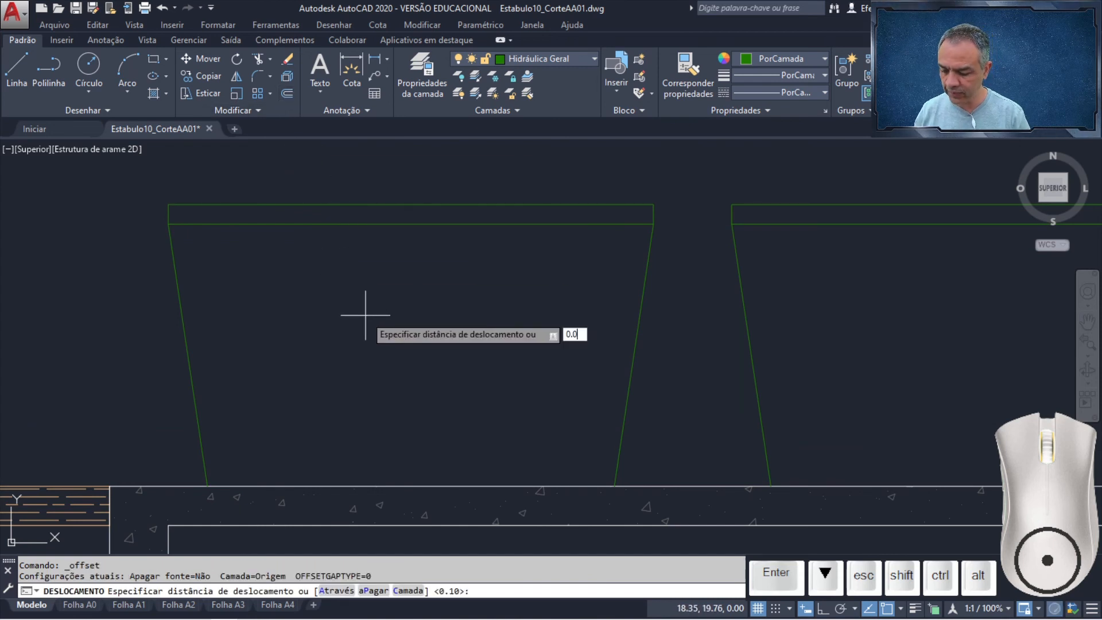
type("0.05")
key("Return")
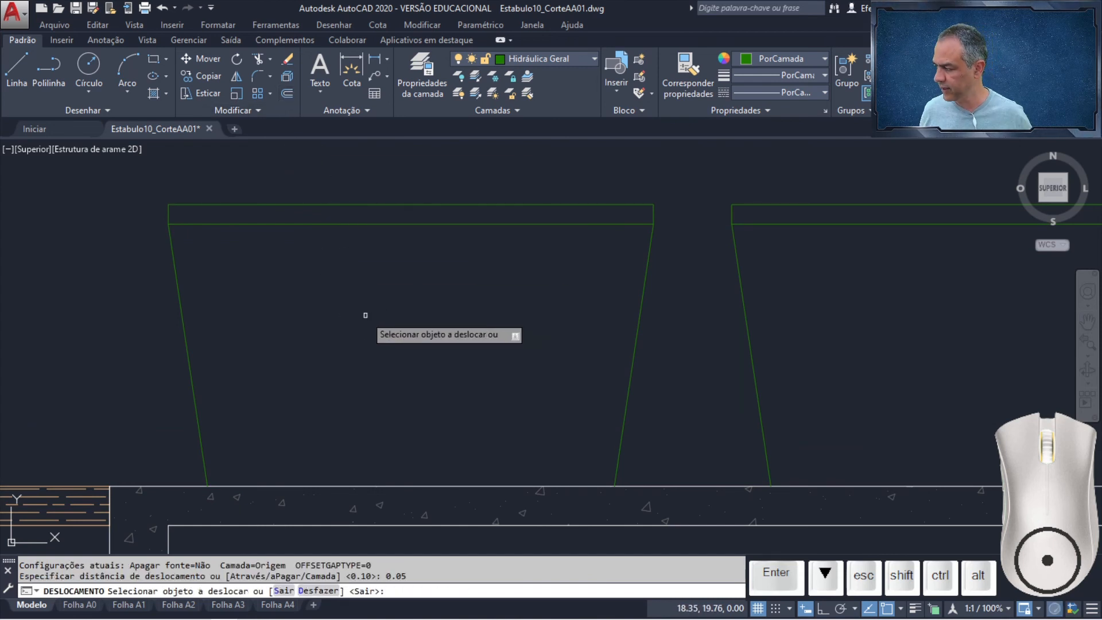
left_click(186, 343)
left_click(367, 341)
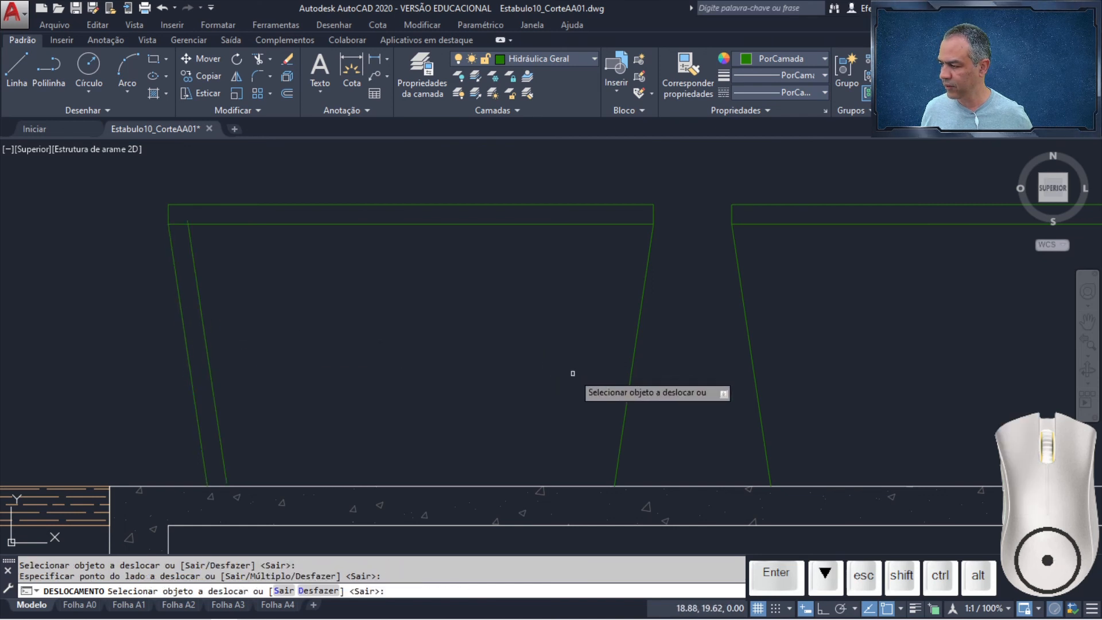
left_click(633, 376)
left_click(520, 372)
key("Return")
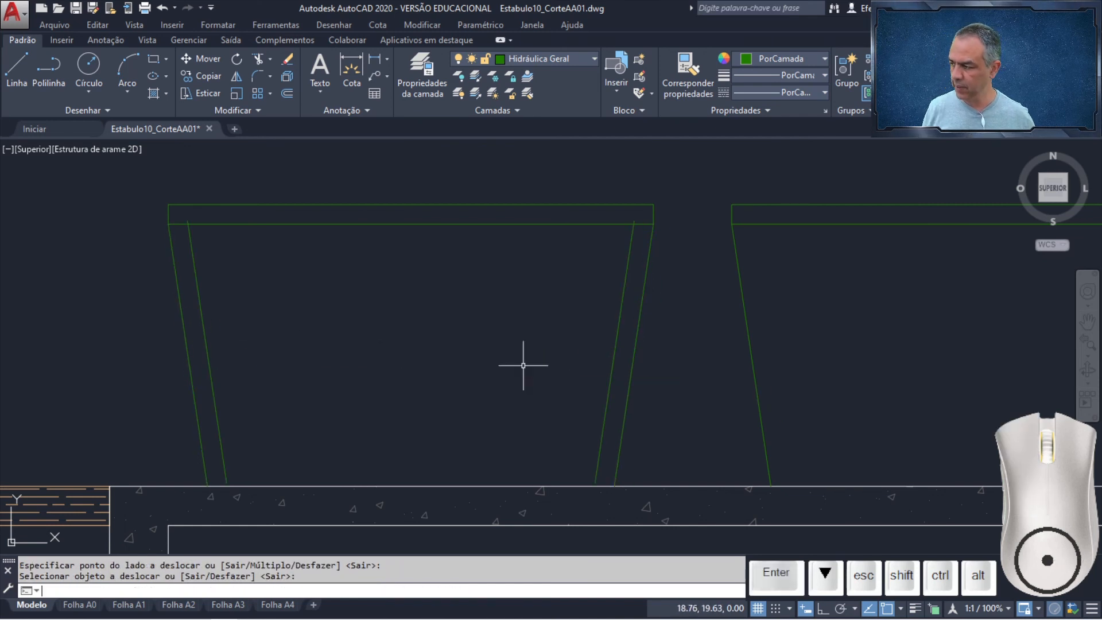
Draw a line from the left inner wall's crossing with the lid's lower line perpendicular to the lid's top line.
left_click(17, 66)
scroll(164, 195, "up", 4)
scroll(224, 258, "up", 2)
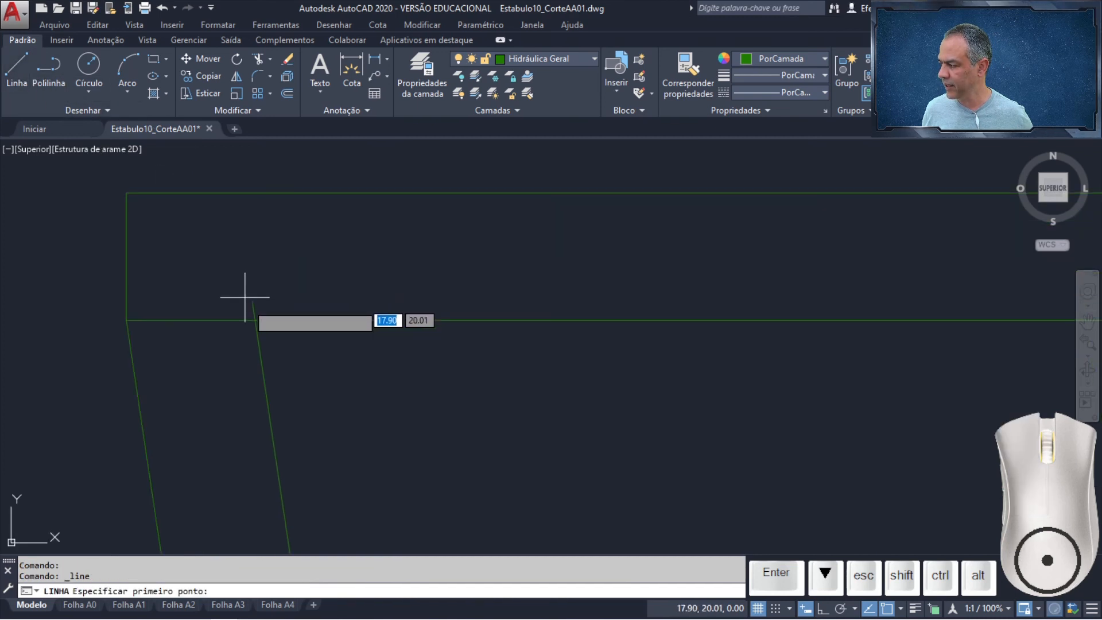
left_click(255, 319)
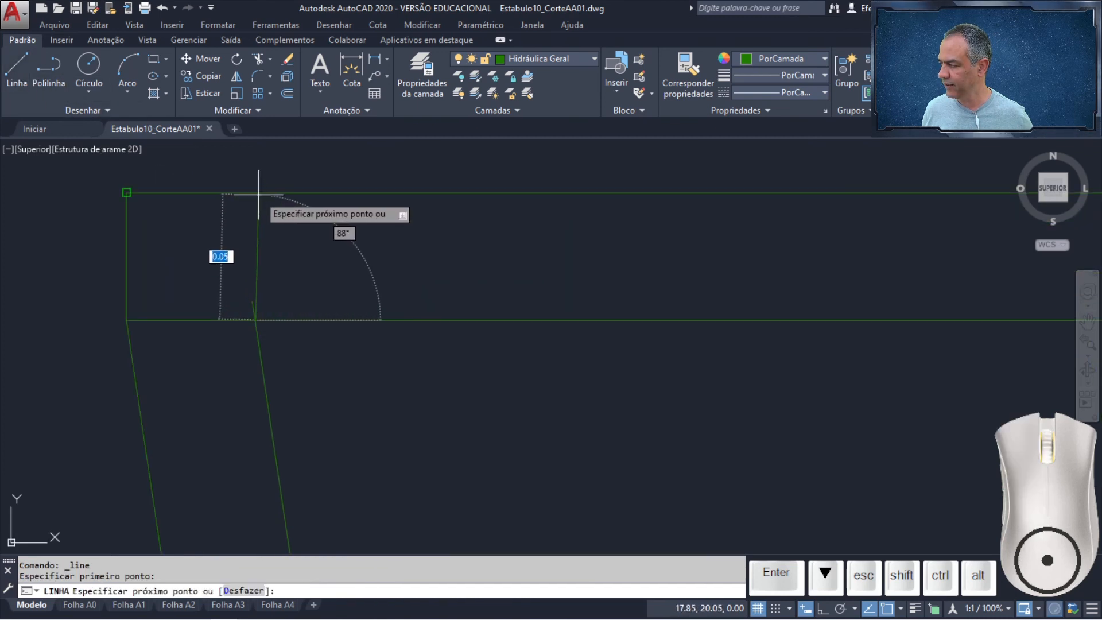
right_click(273, 218, "ctrl")
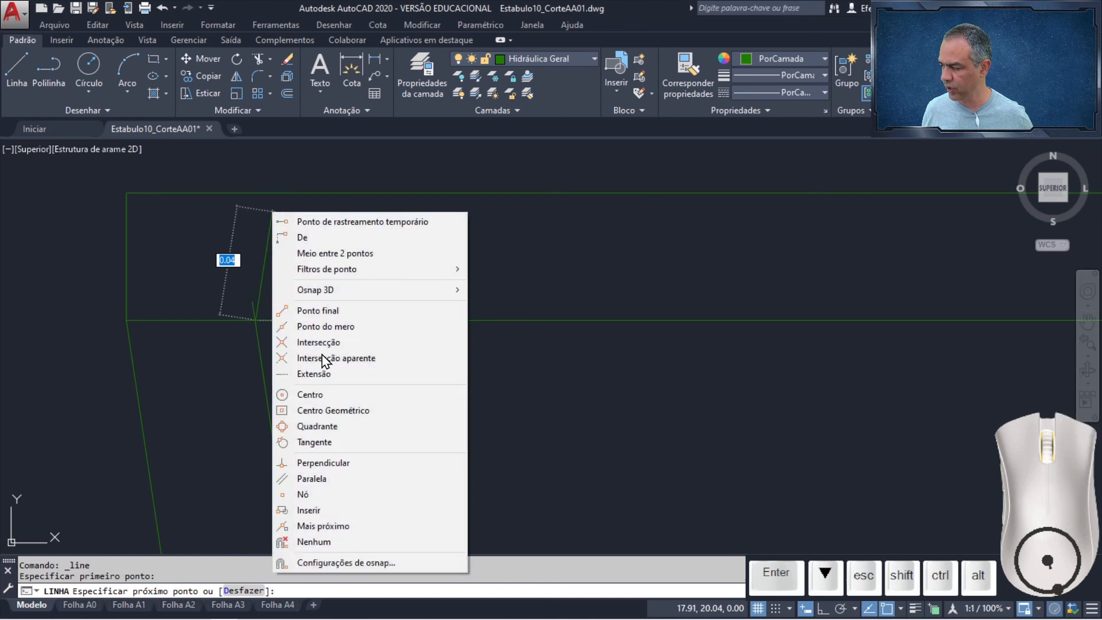
left_click(334, 461)
left_click(256, 198)
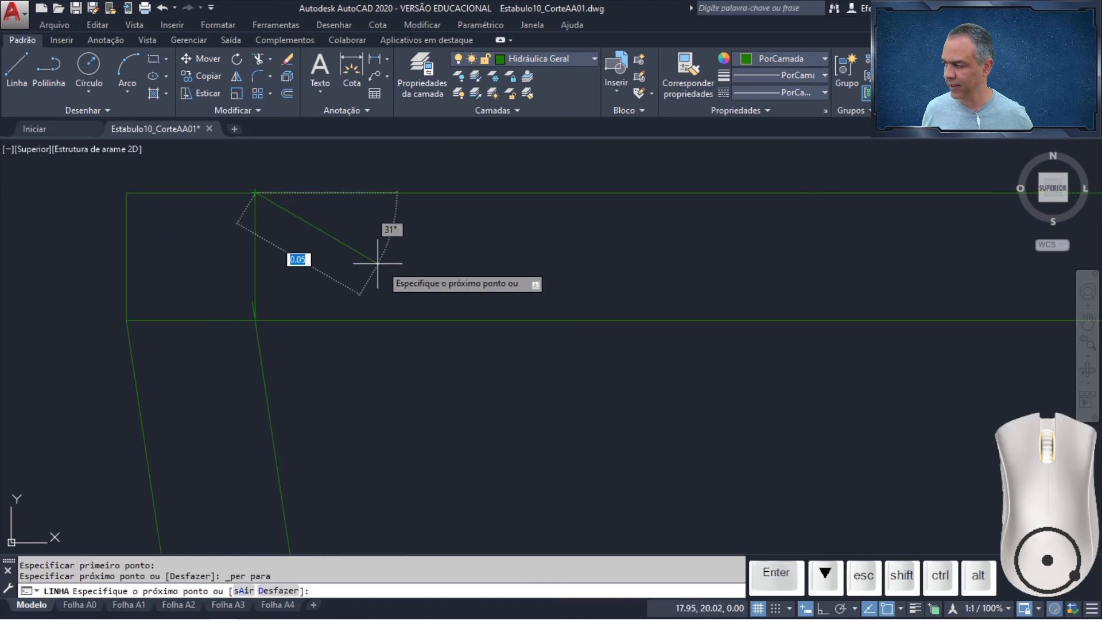
key("Return")
Draw a vertical line across the lid from the right inner wall's crossing with the lid's lower line to its top line.
mouse_move(564, 261)
middle_mouse_down()
mouse_move(362, 239)
mouse_move(1, 270)
mouse_move(677, 270)
mouse_move(356, 282)
middle_mouse_up()
key("Return")
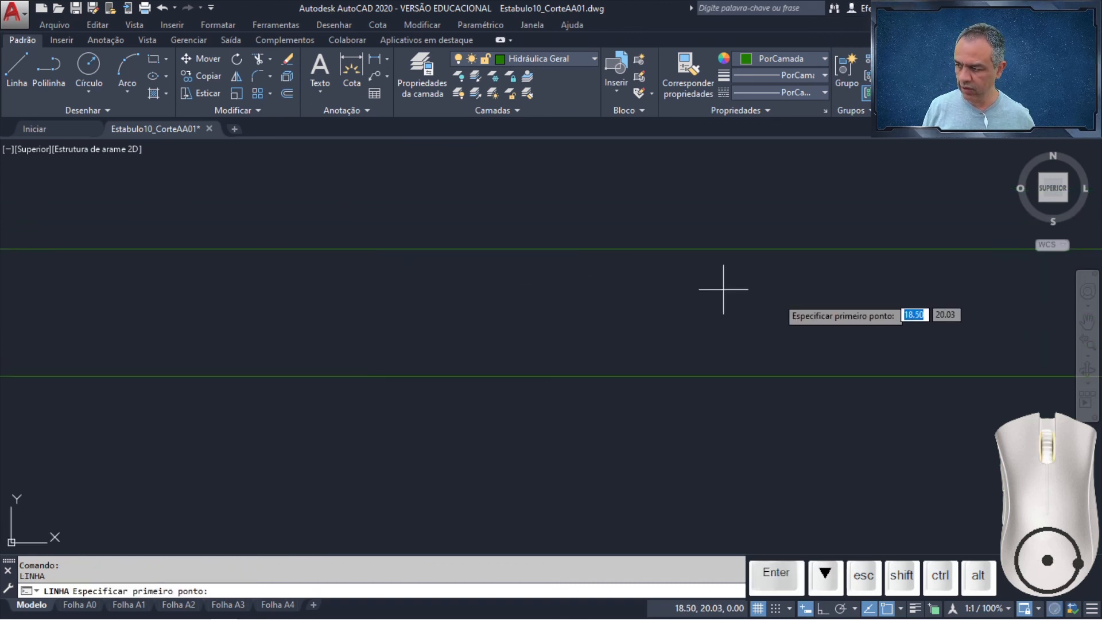
middle_click_drag(798, 310, 368, 314)
scroll(368, 310, "down", 2)
scroll(922, 317, "up", 2)
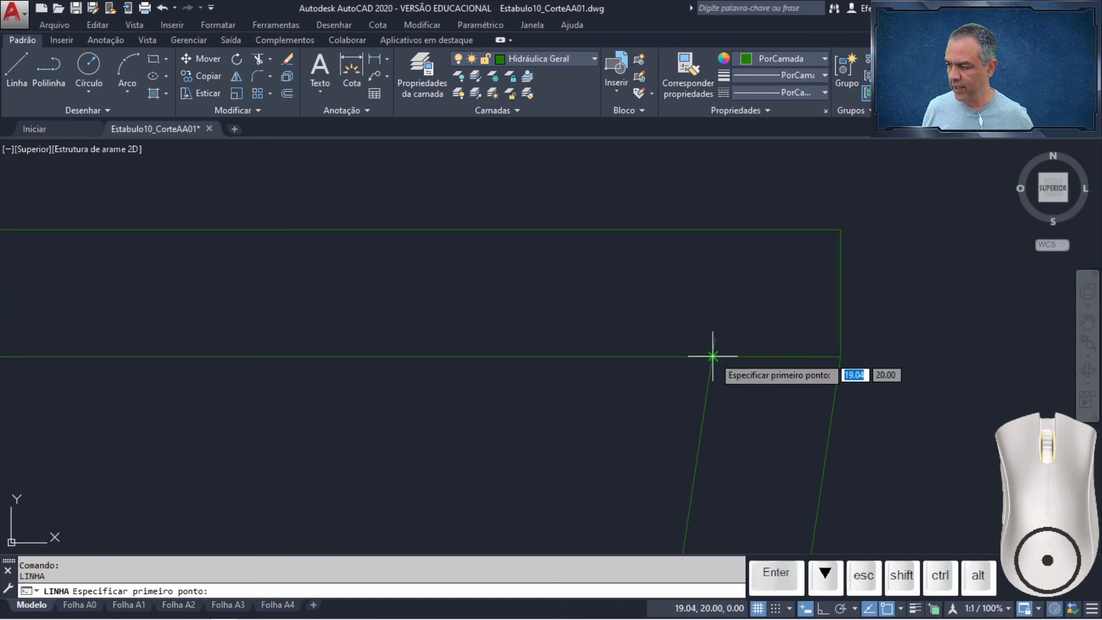
left_click(711, 356)
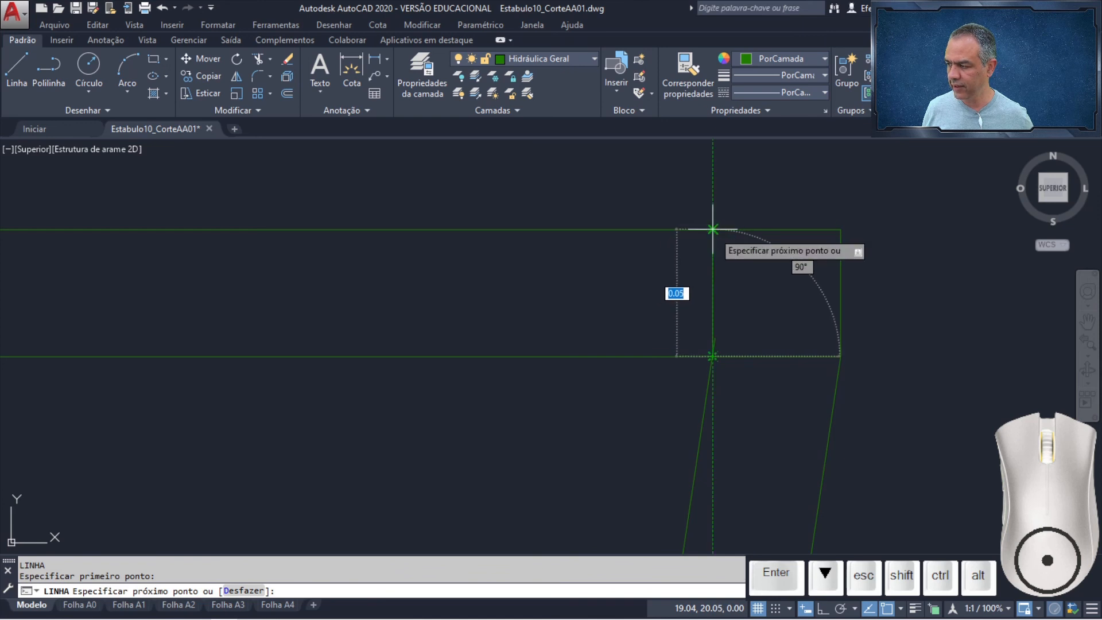
left_click(713, 229)
key("Return")
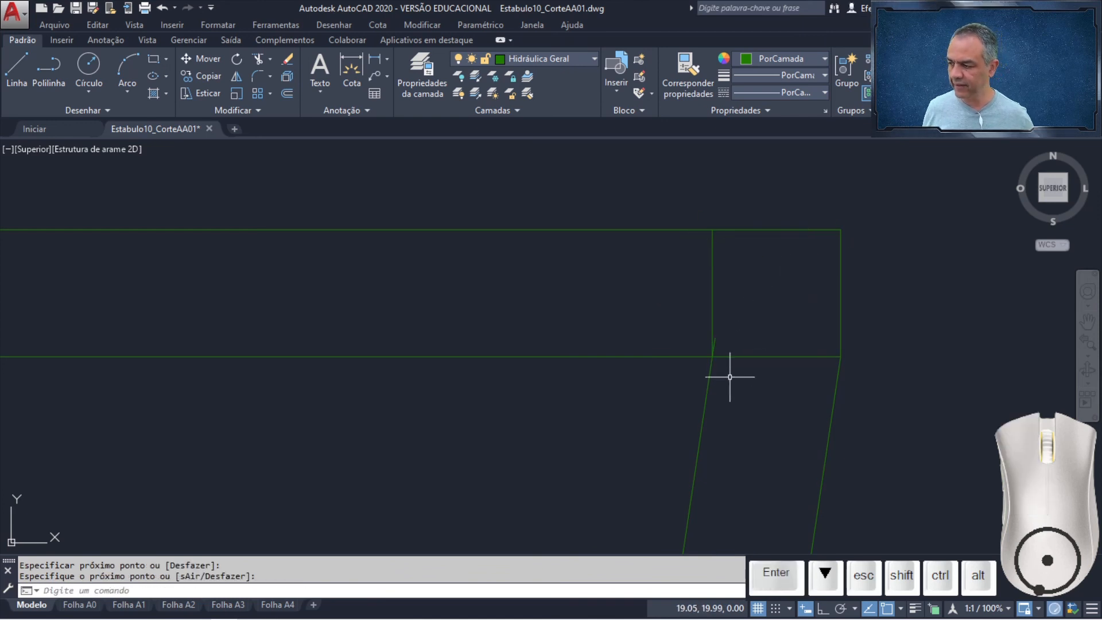
Shorten both inner wall lines of the first tank so their upper ends meet the lid's lower line.
left_click(705, 403)
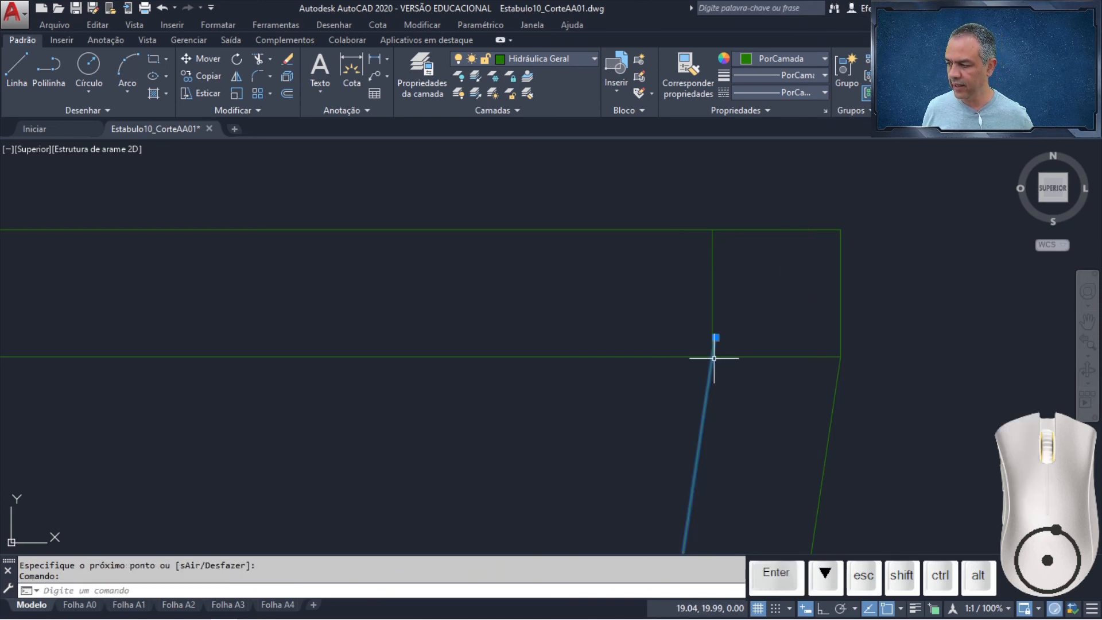
left_click(715, 337)
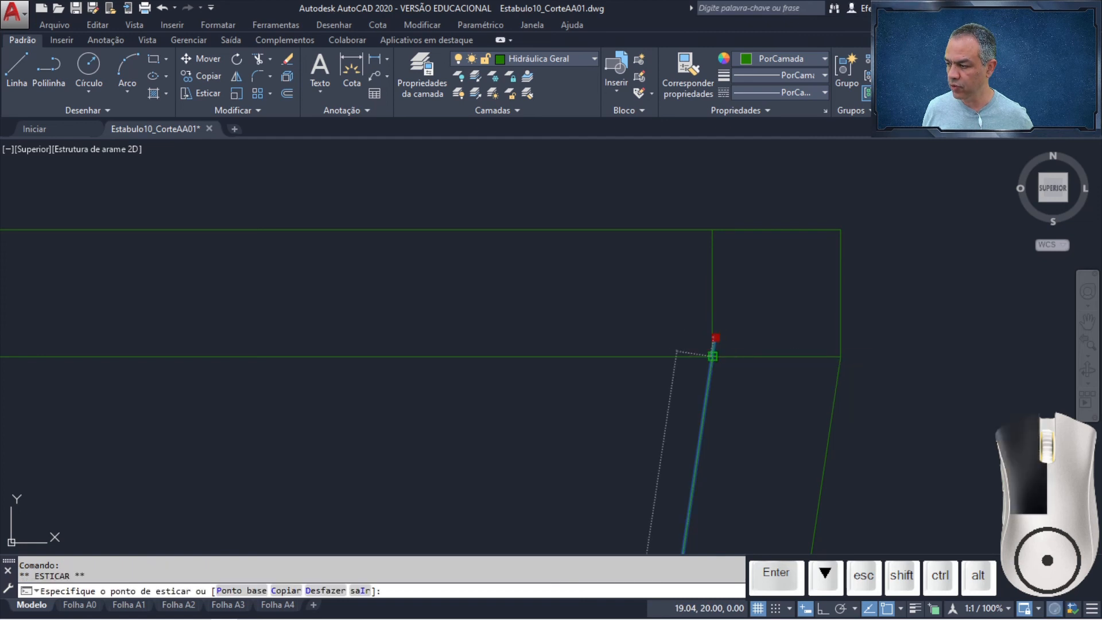
key("Escape")
scroll(446, 338, "down", 6)
middle_click_drag(280, 339, 915, 323)
scroll(442, 329, "up", 4)
scroll(435, 331, "up", 2)
left_click(427, 332)
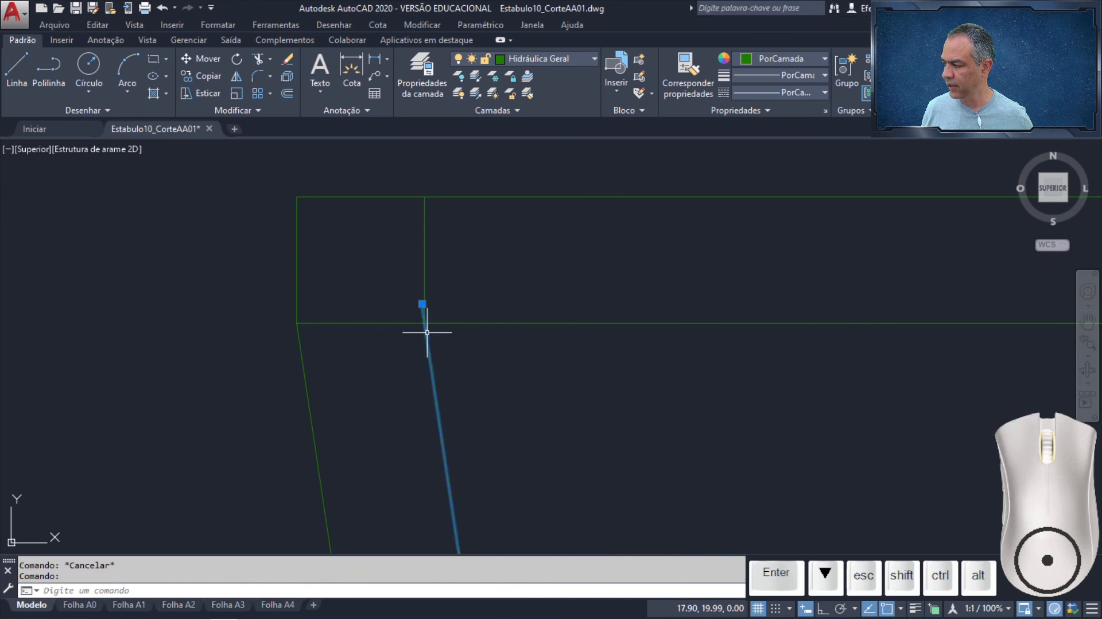
left_click(425, 322)
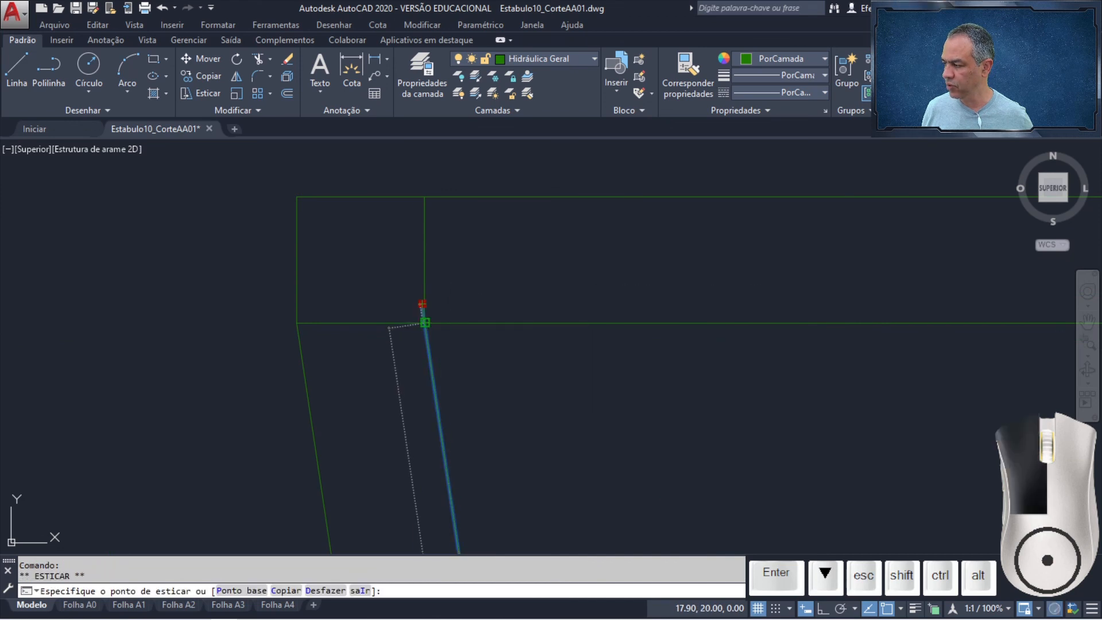
key("Escape")
scroll(627, 362, "down", 8)
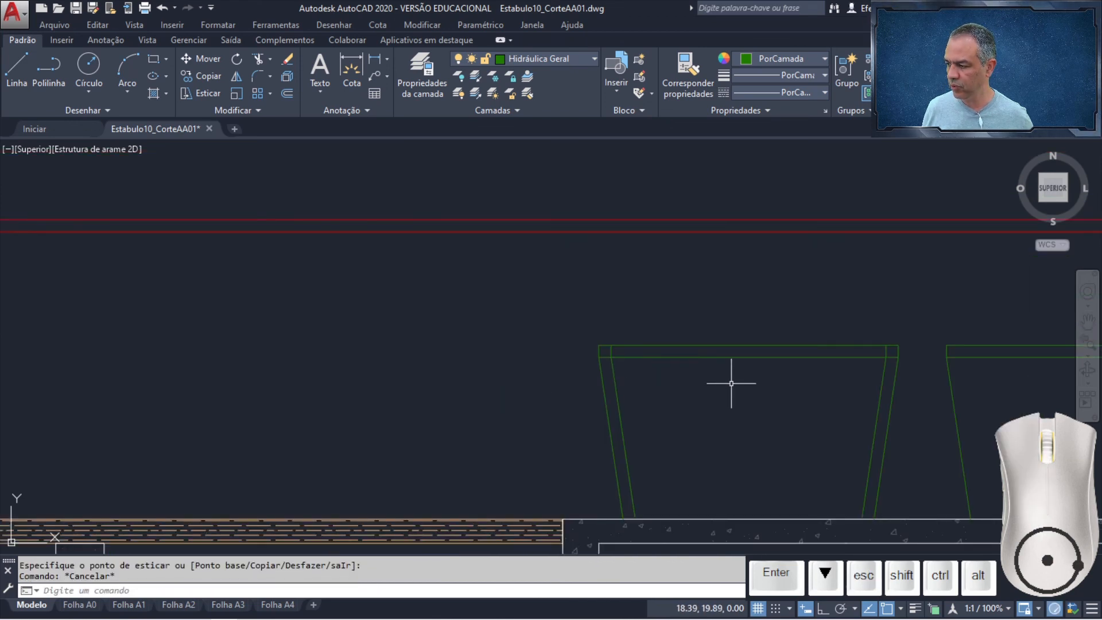
middle_click_drag(731, 377, 486, 308)
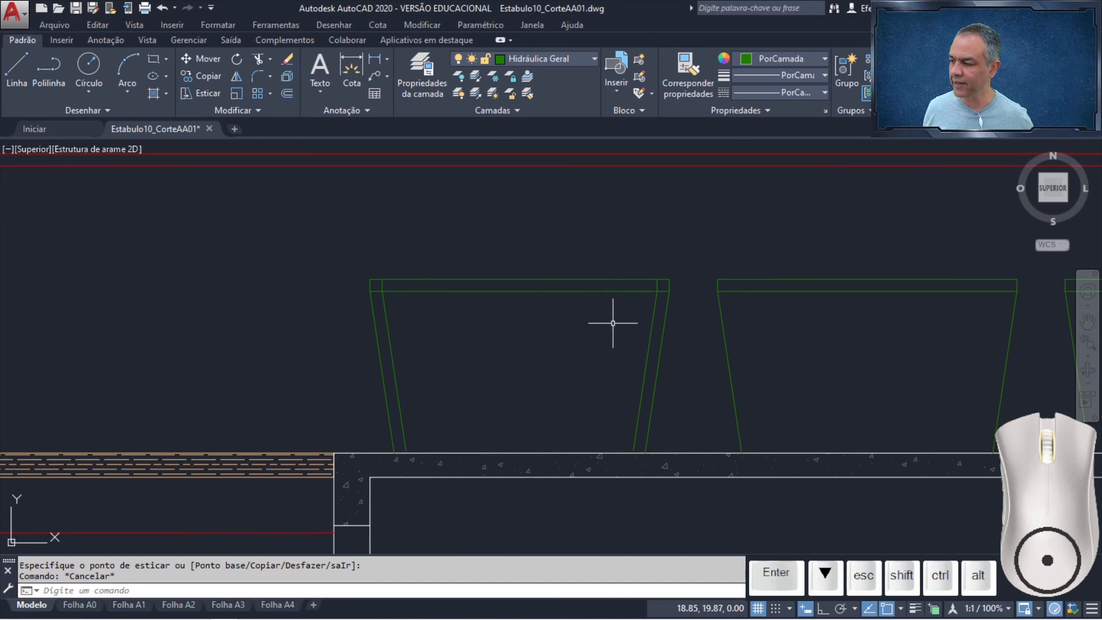
mouse_move(612, 323)
middle_mouse_down()
mouse_move(147, 315)
mouse_move(365, 307)
middle_mouse_up()
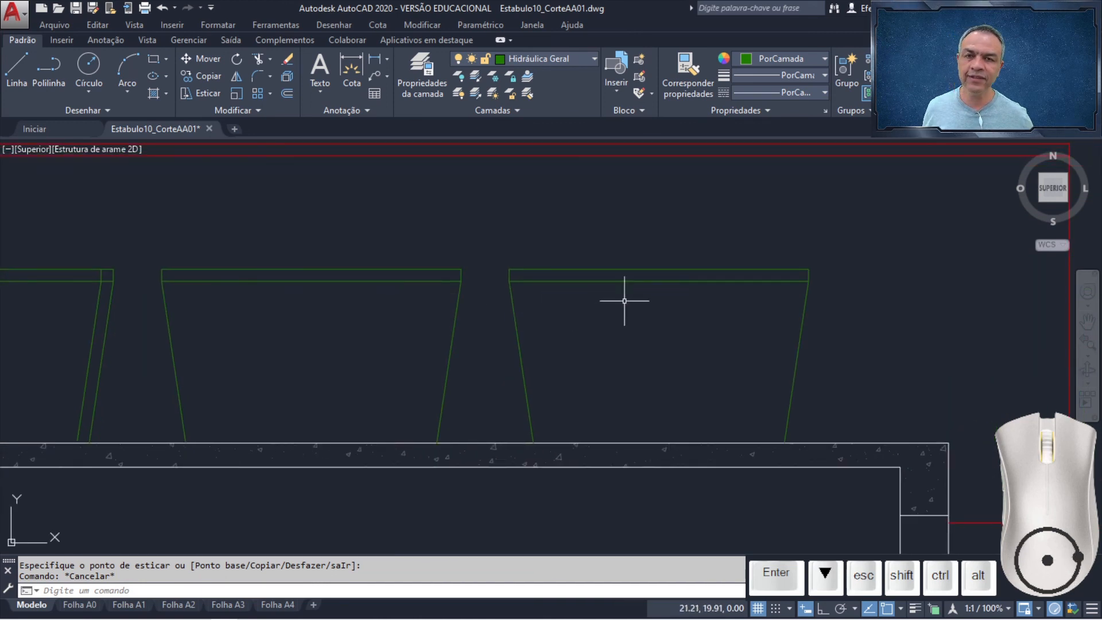
Set the linetype of all lines of the second and third tanks, including their lids, to TRACEJADAX2.
middle_click_drag(624, 300, 653, 286)
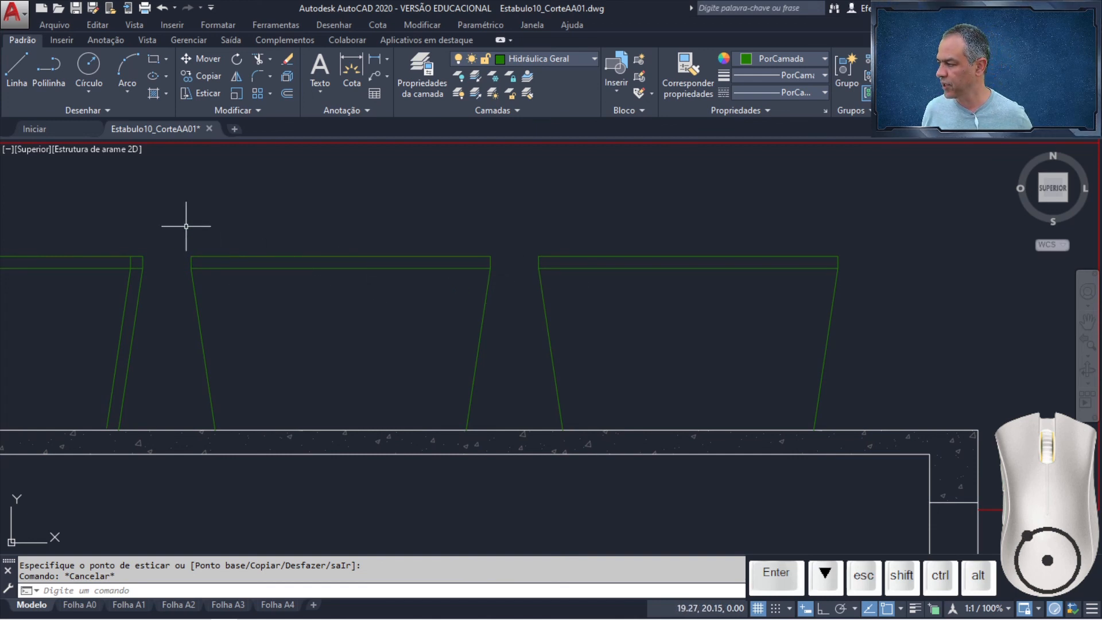
left_click(184, 221)
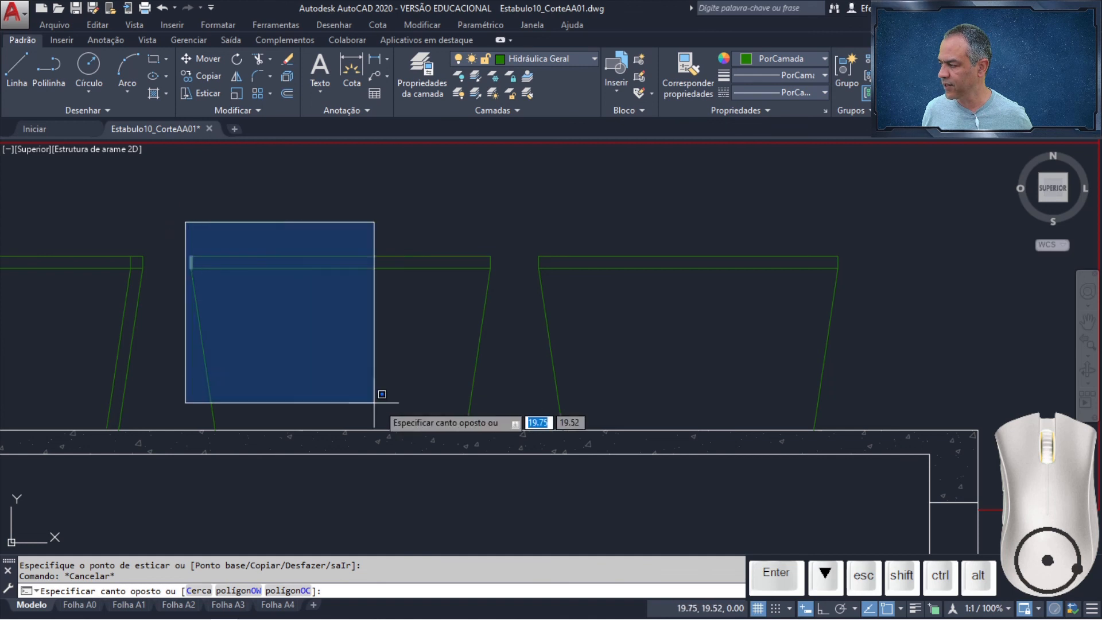
left_click(844, 446)
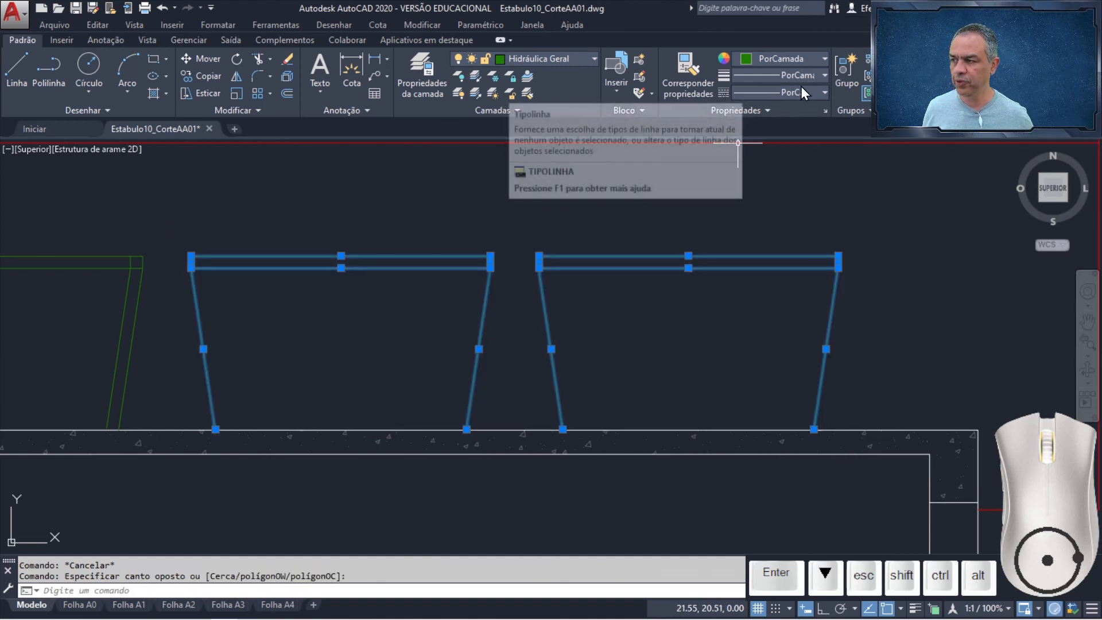
left_click(824, 93)
scroll(792, 172, "down", 2)
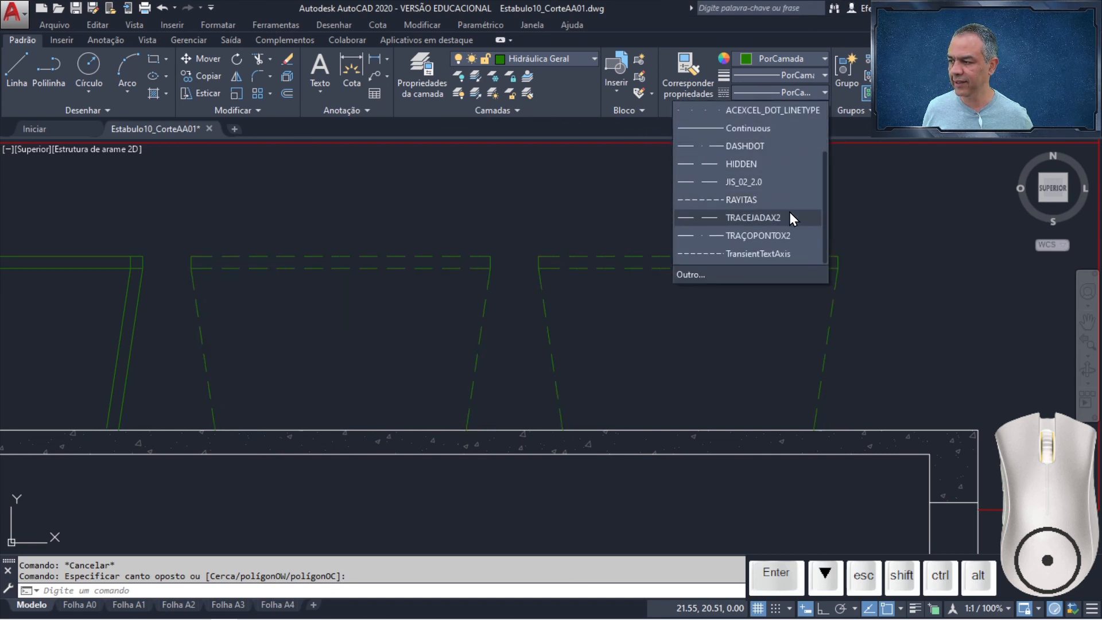
left_click(784, 213)
key("Escape")
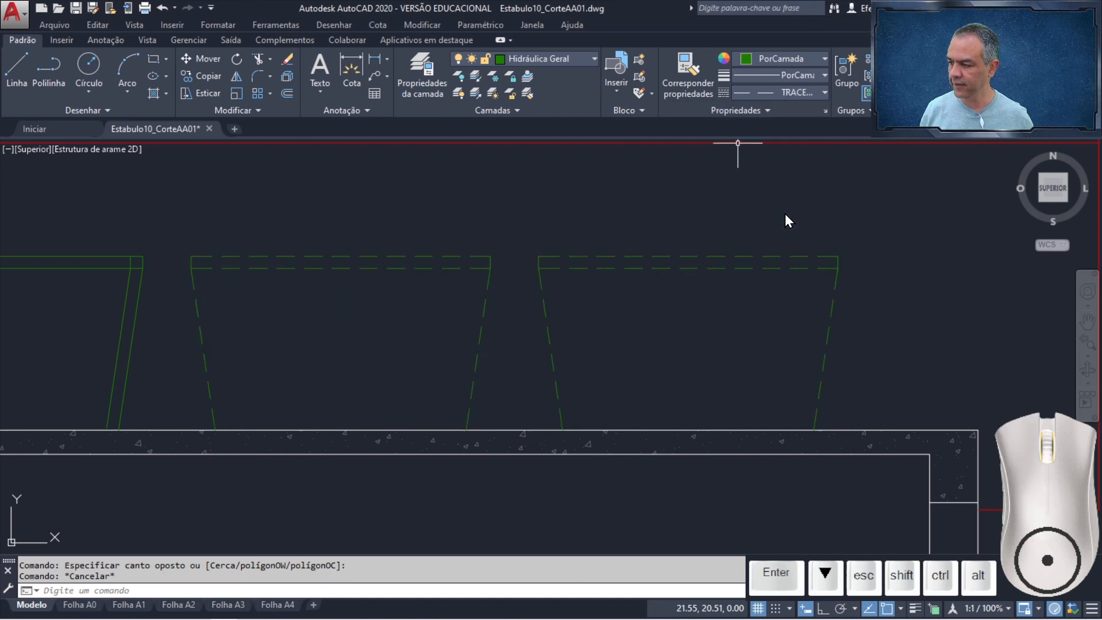
Frame the whole of section AA above the floor plan with a window zoom to review it.
scroll(779, 213, "down", 6)
scroll(779, 213, "down", 2)
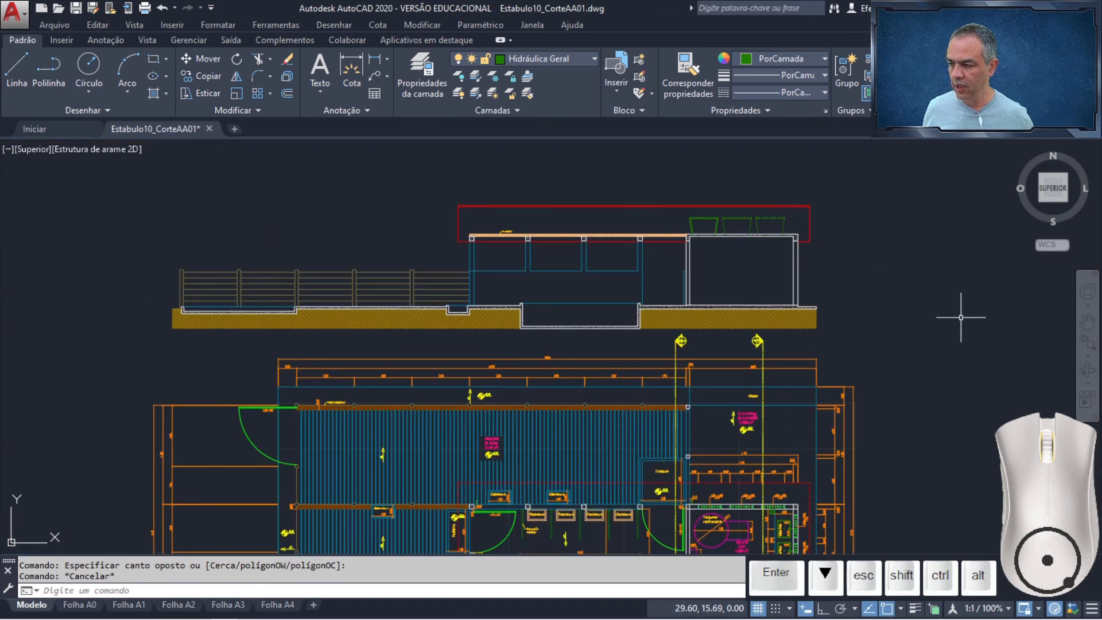
left_click(1089, 357)
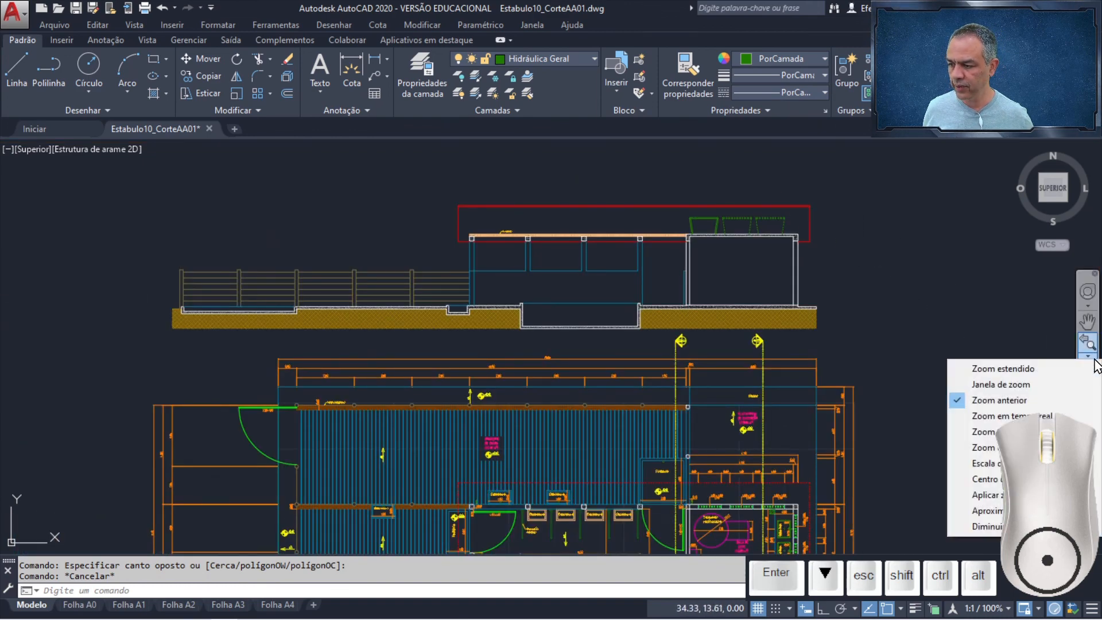
left_click(1049, 385)
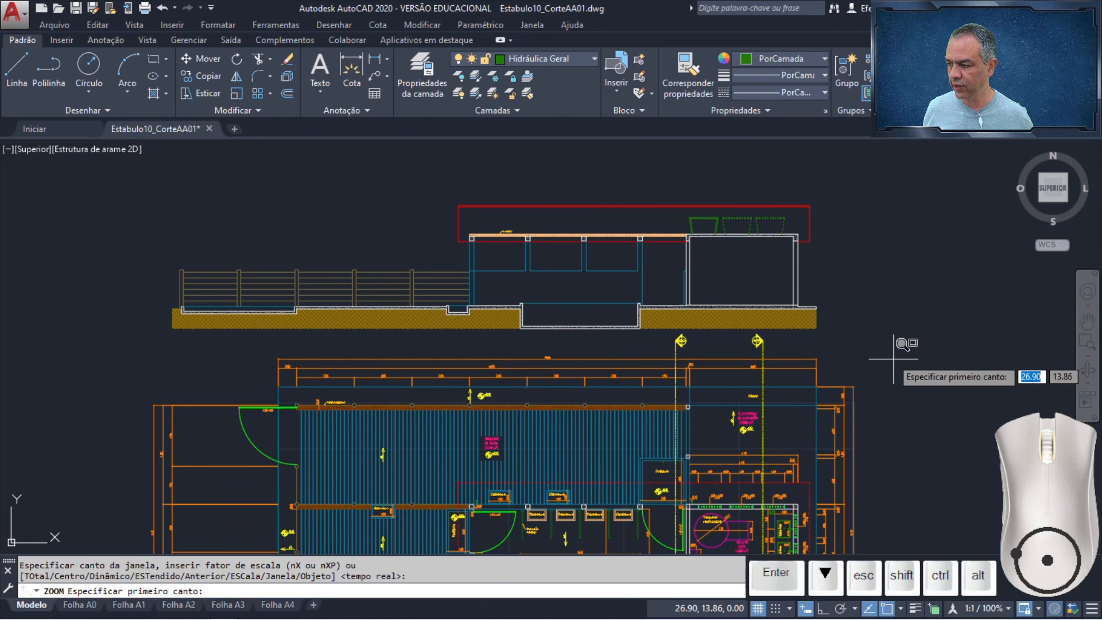
left_click(847, 337)
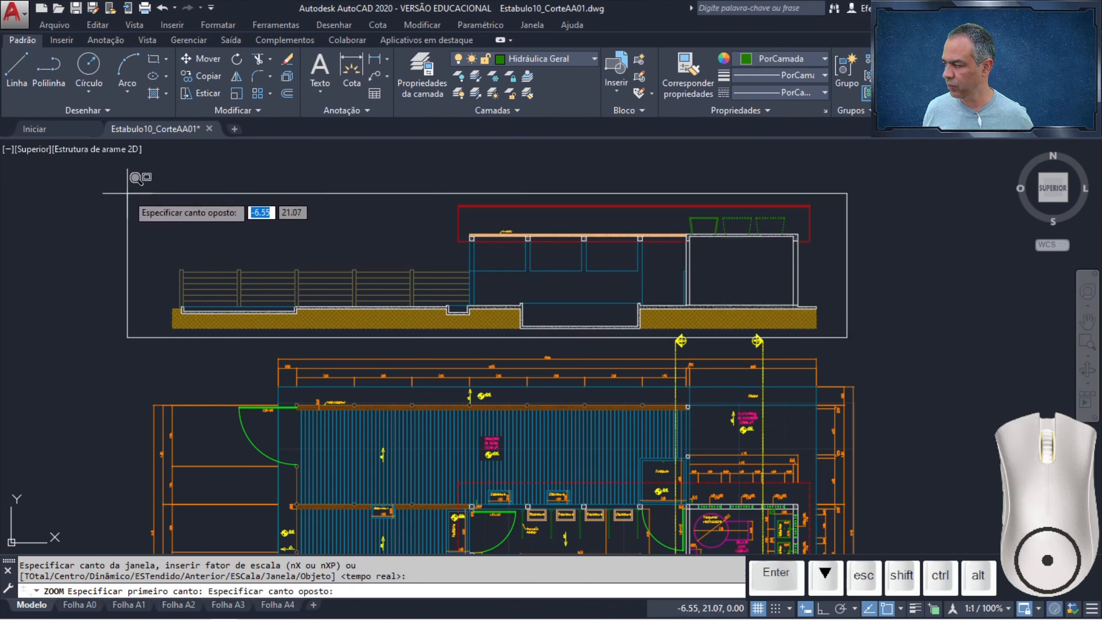
left_click(145, 190)
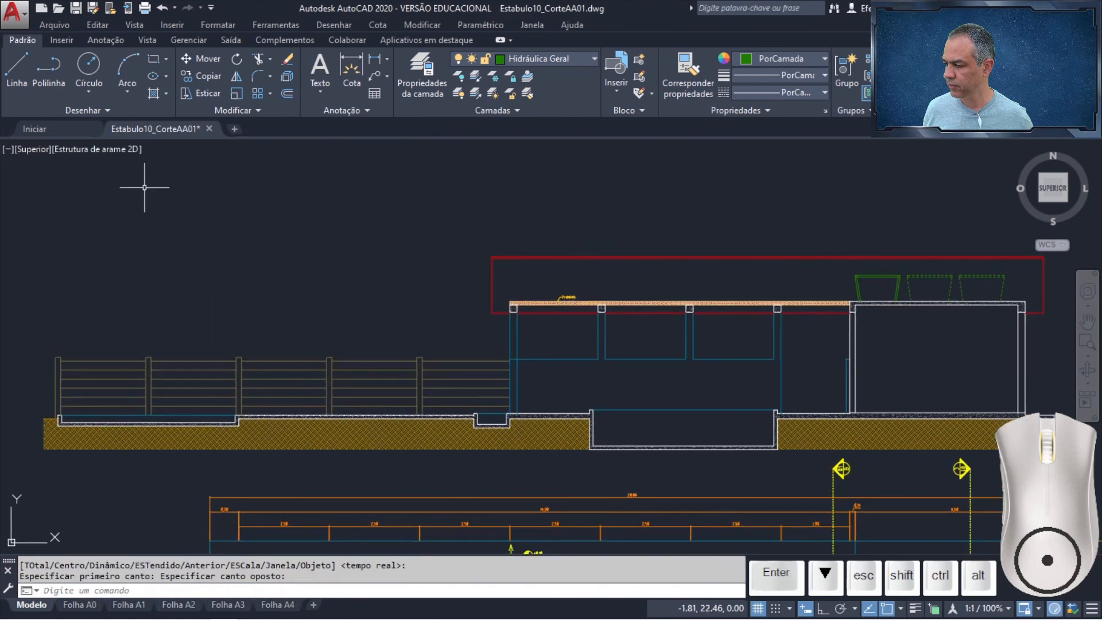